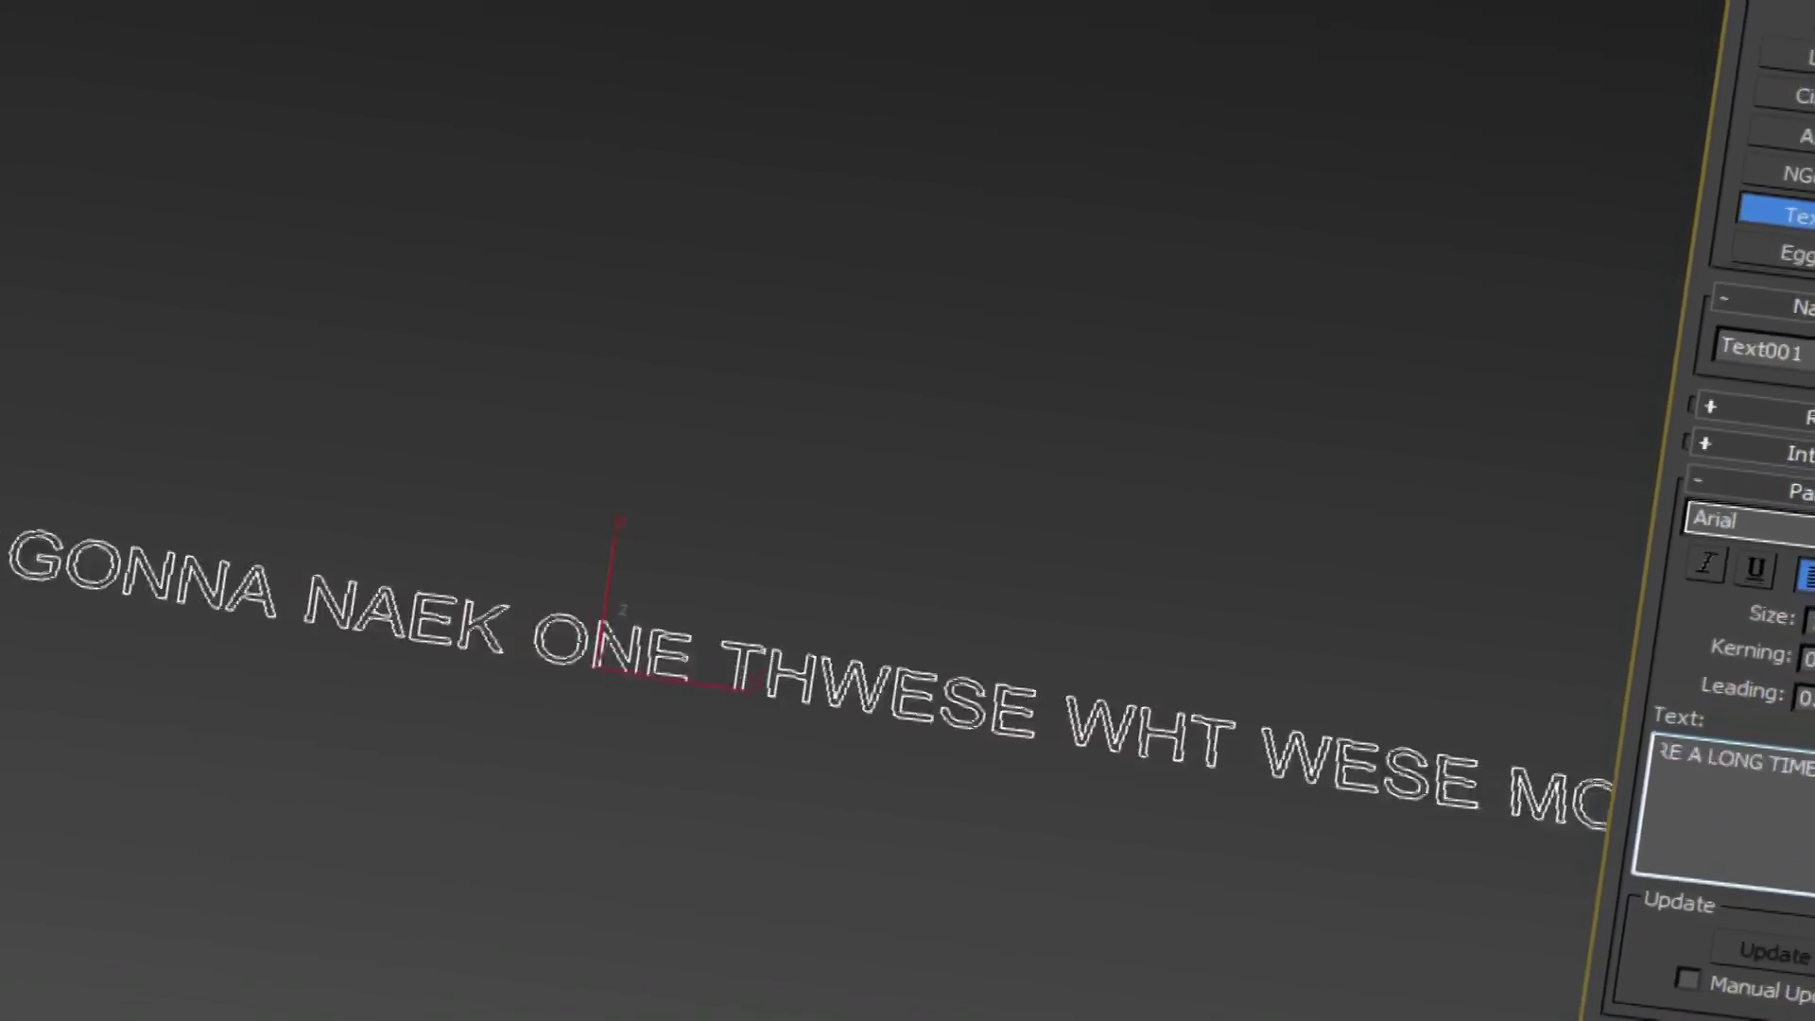
# Enter more uppercase text for the Text001 spline shape
pyautogui.write('ATIEWM AA GOG BUT')
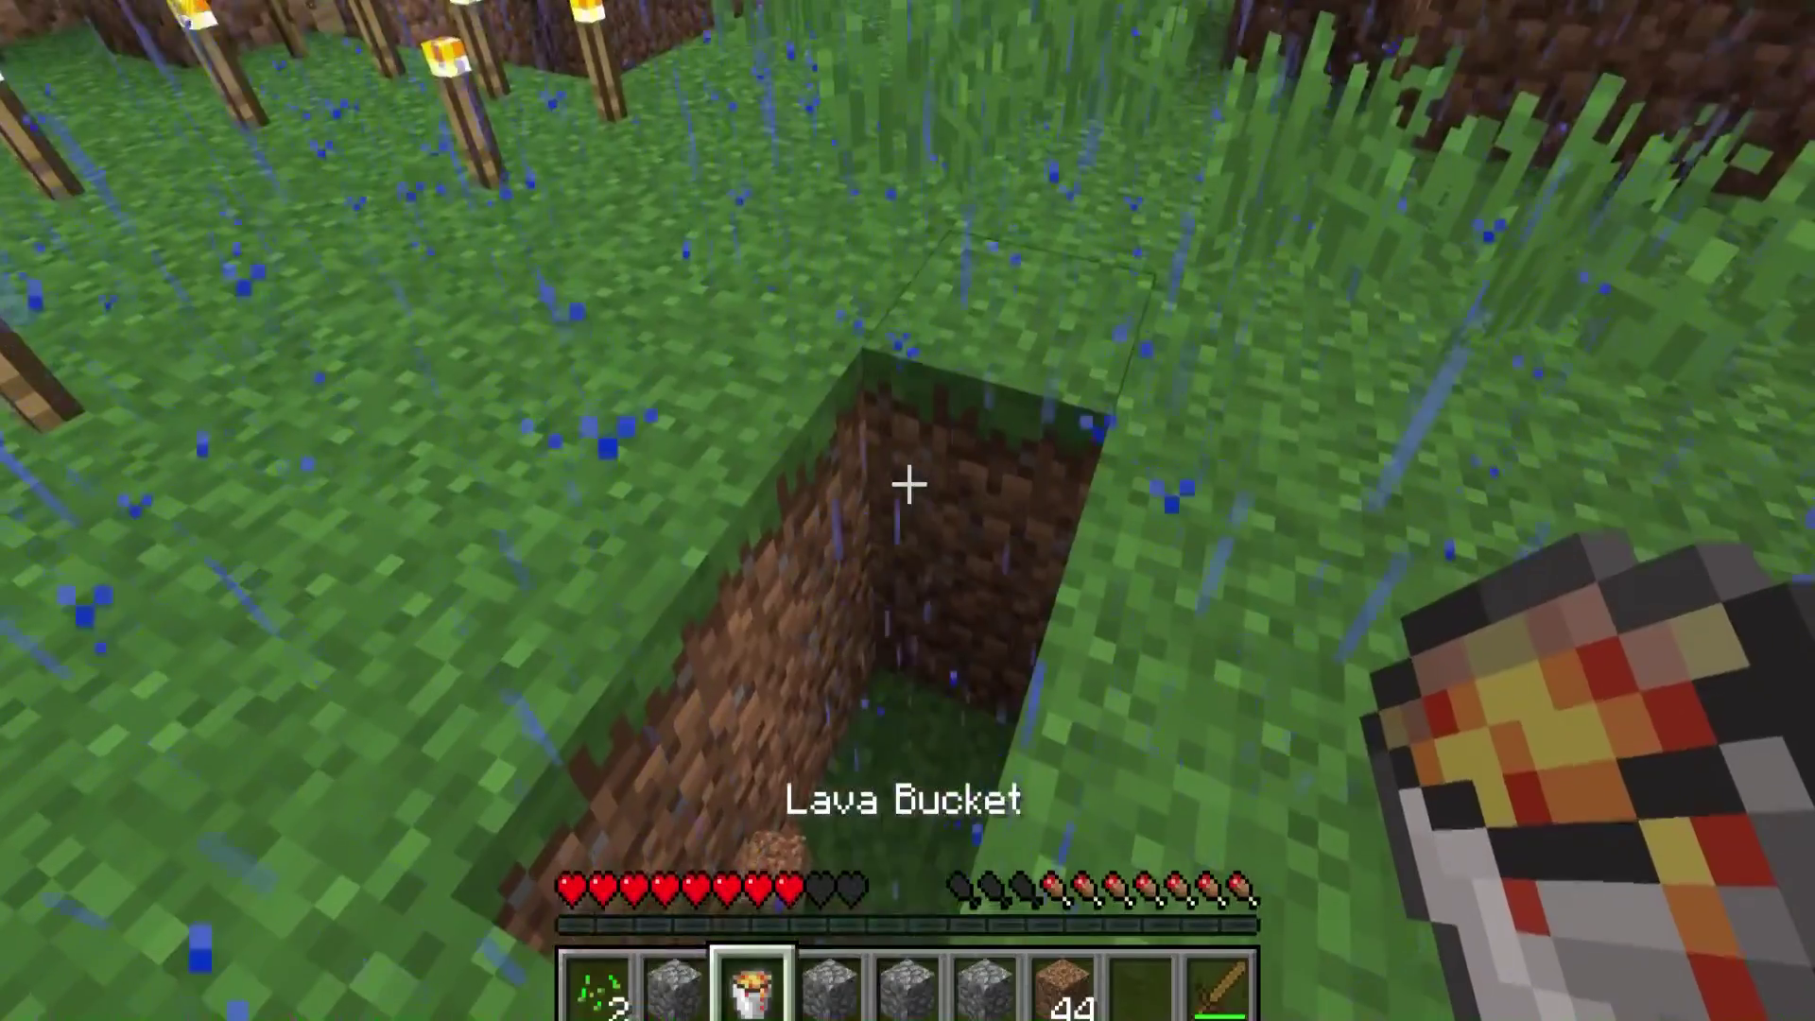
# Pour the lava bucket into the dug trench in the grass and cover the lava with dirt blocks
pyautogui.rightClick(908, 484)
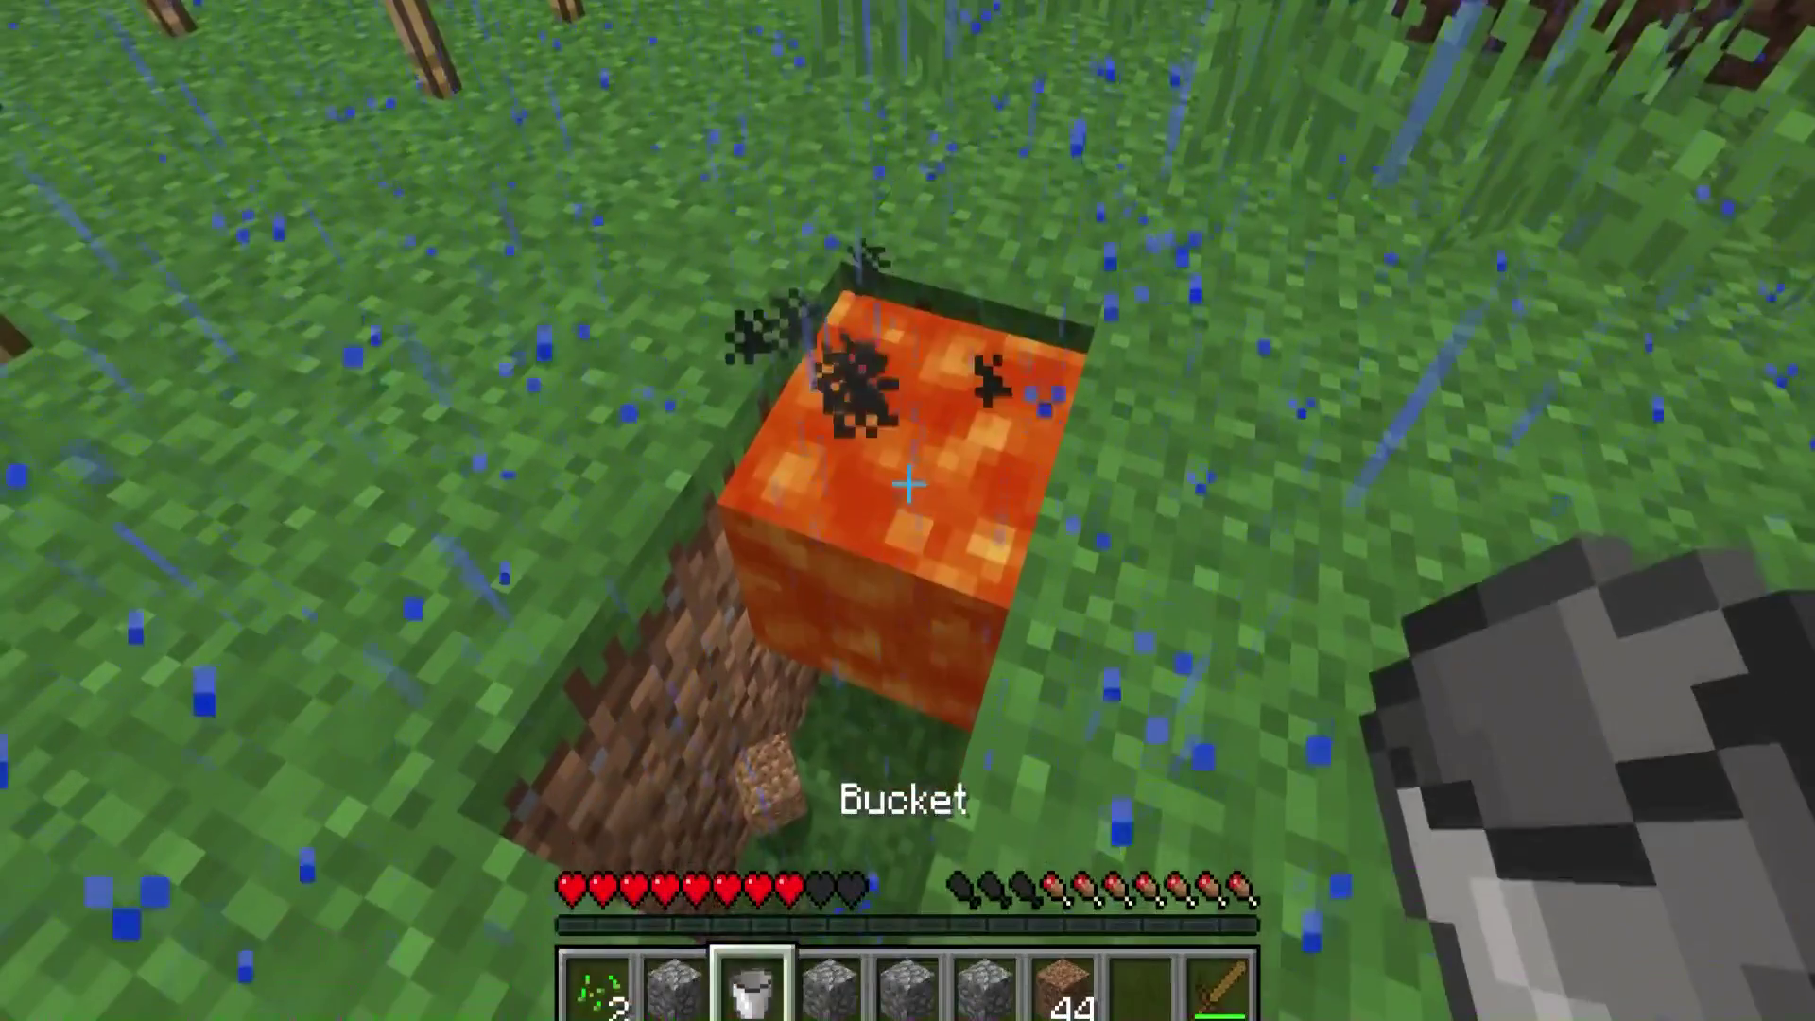
pyautogui.scroll(-4, 907, 484)
pyautogui.rightClick(908, 484)
pyautogui.rightClick(907, 484)
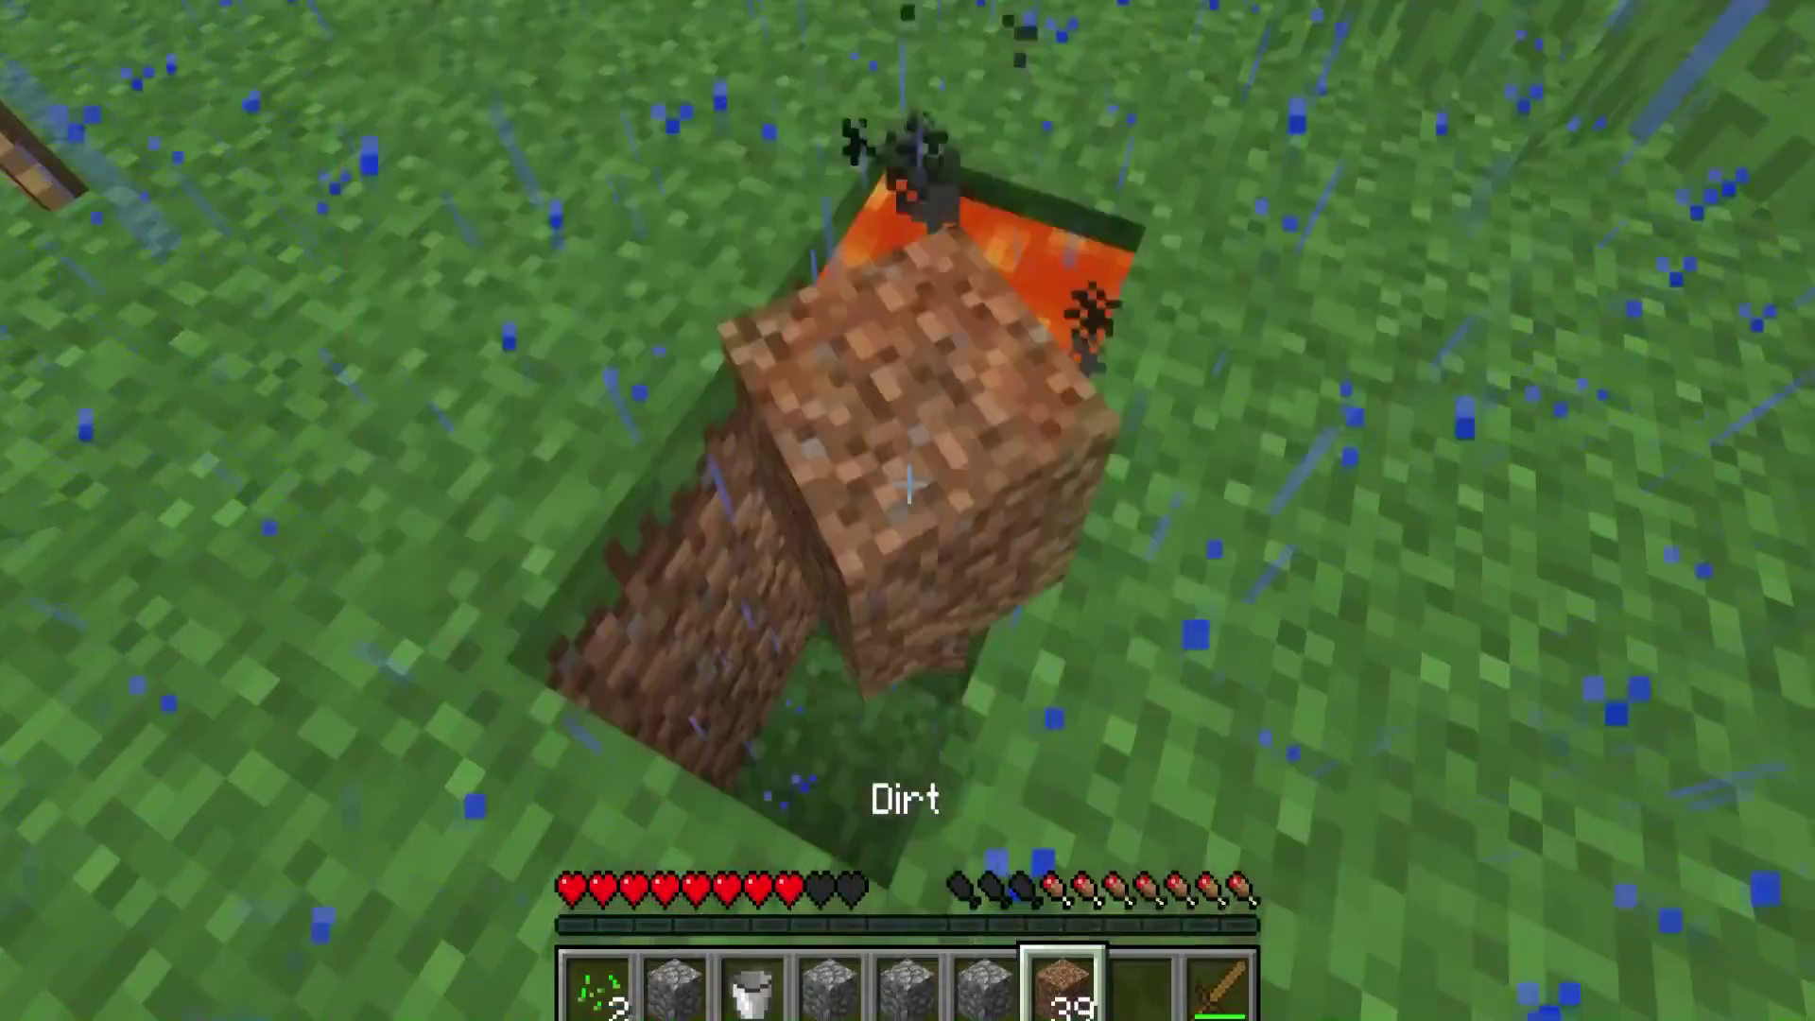
pyautogui.rightClick(907, 484)
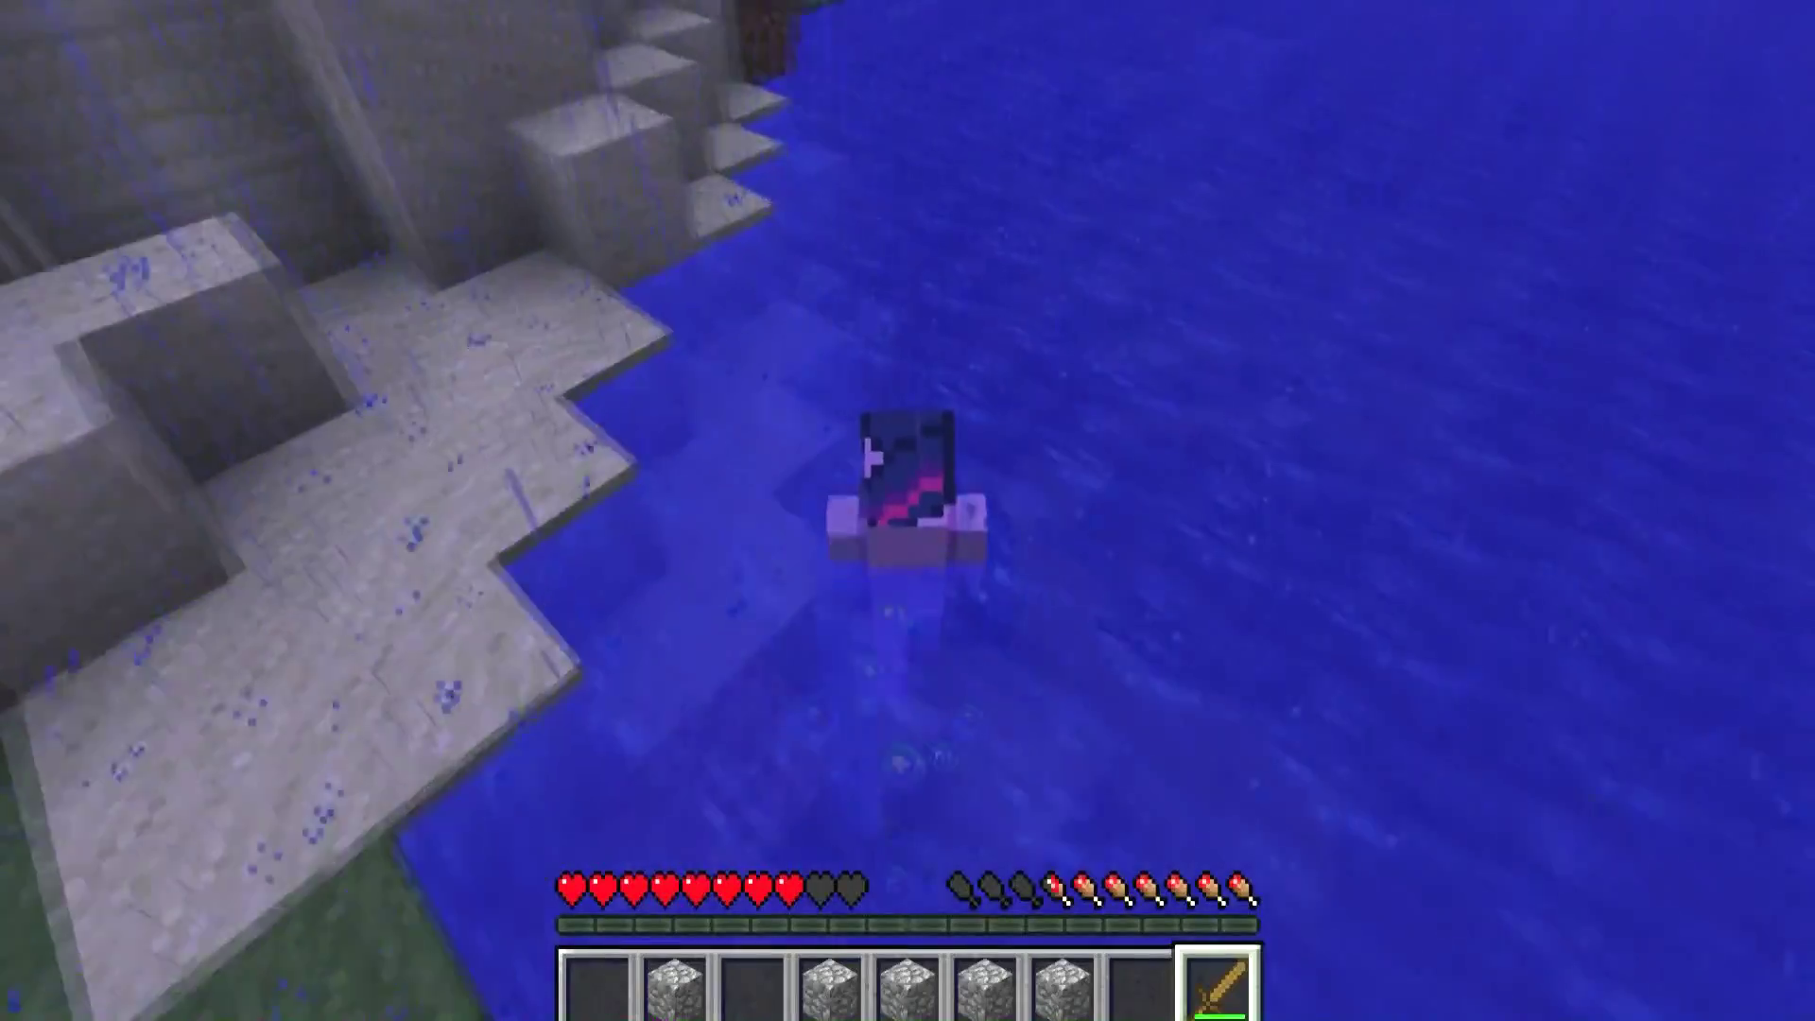
# Check the contents of the player's inventory
pyautogui.press('e')
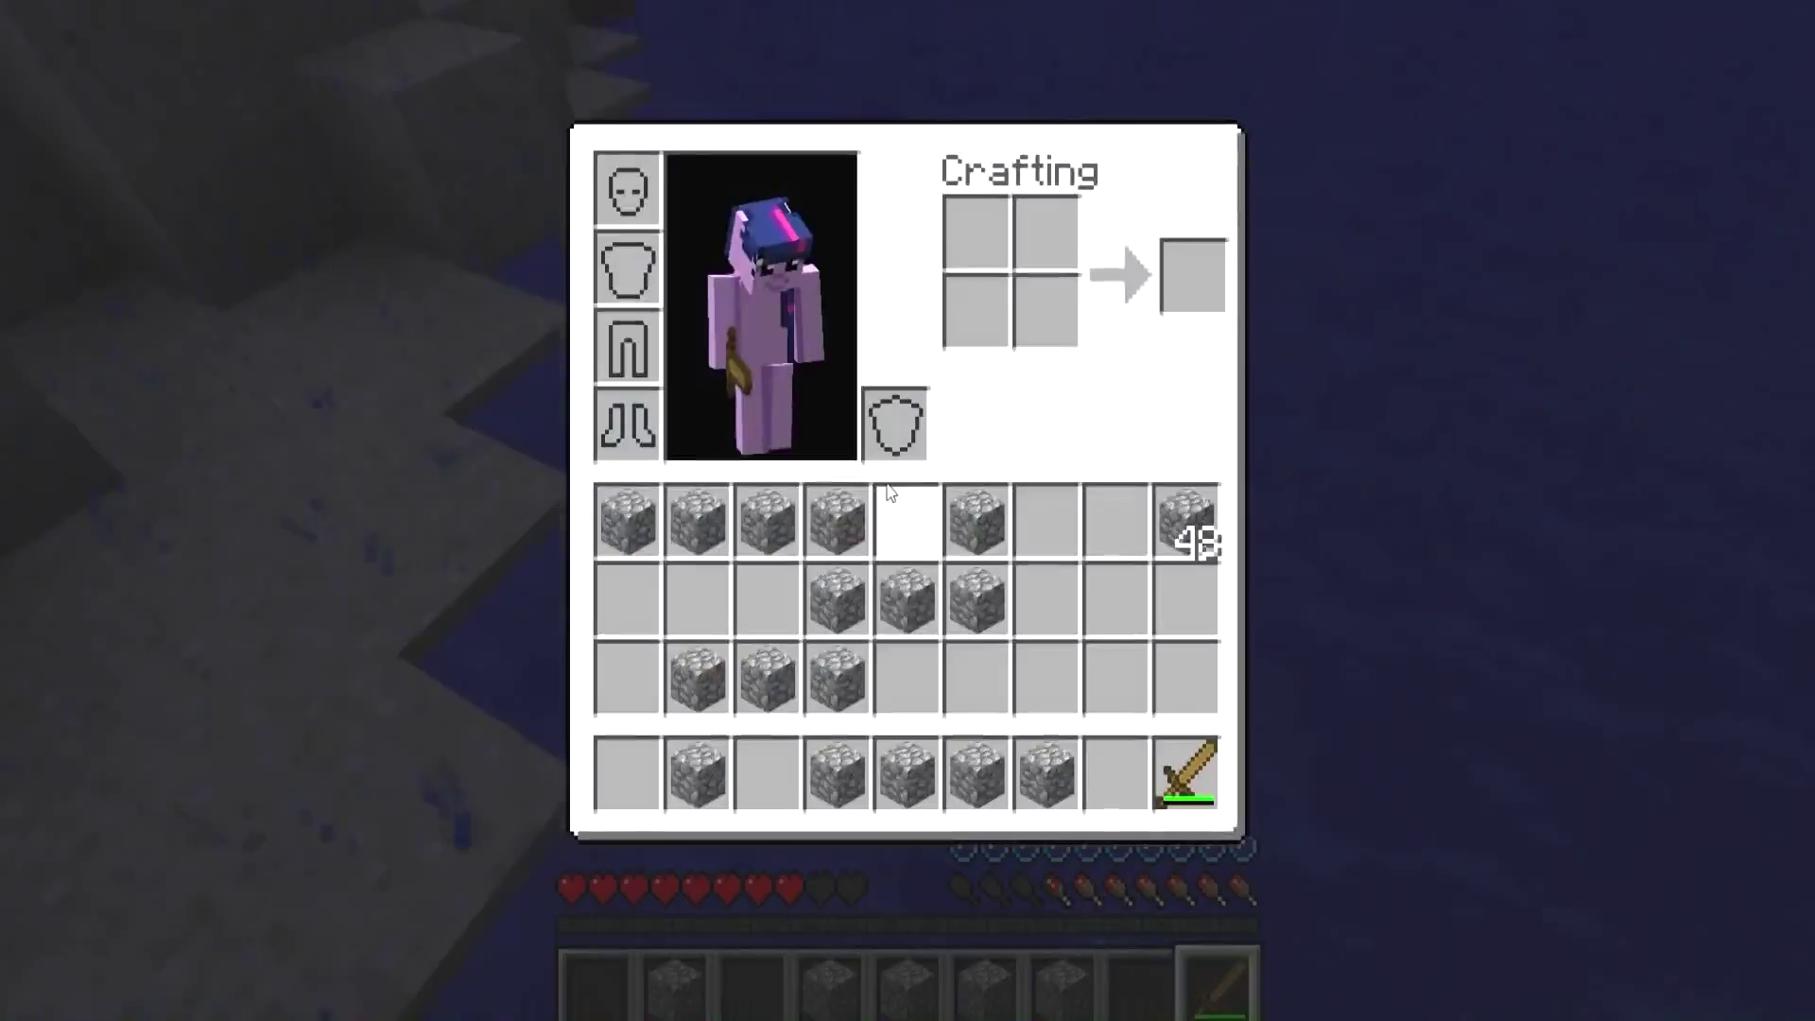
pyautogui.press('e')
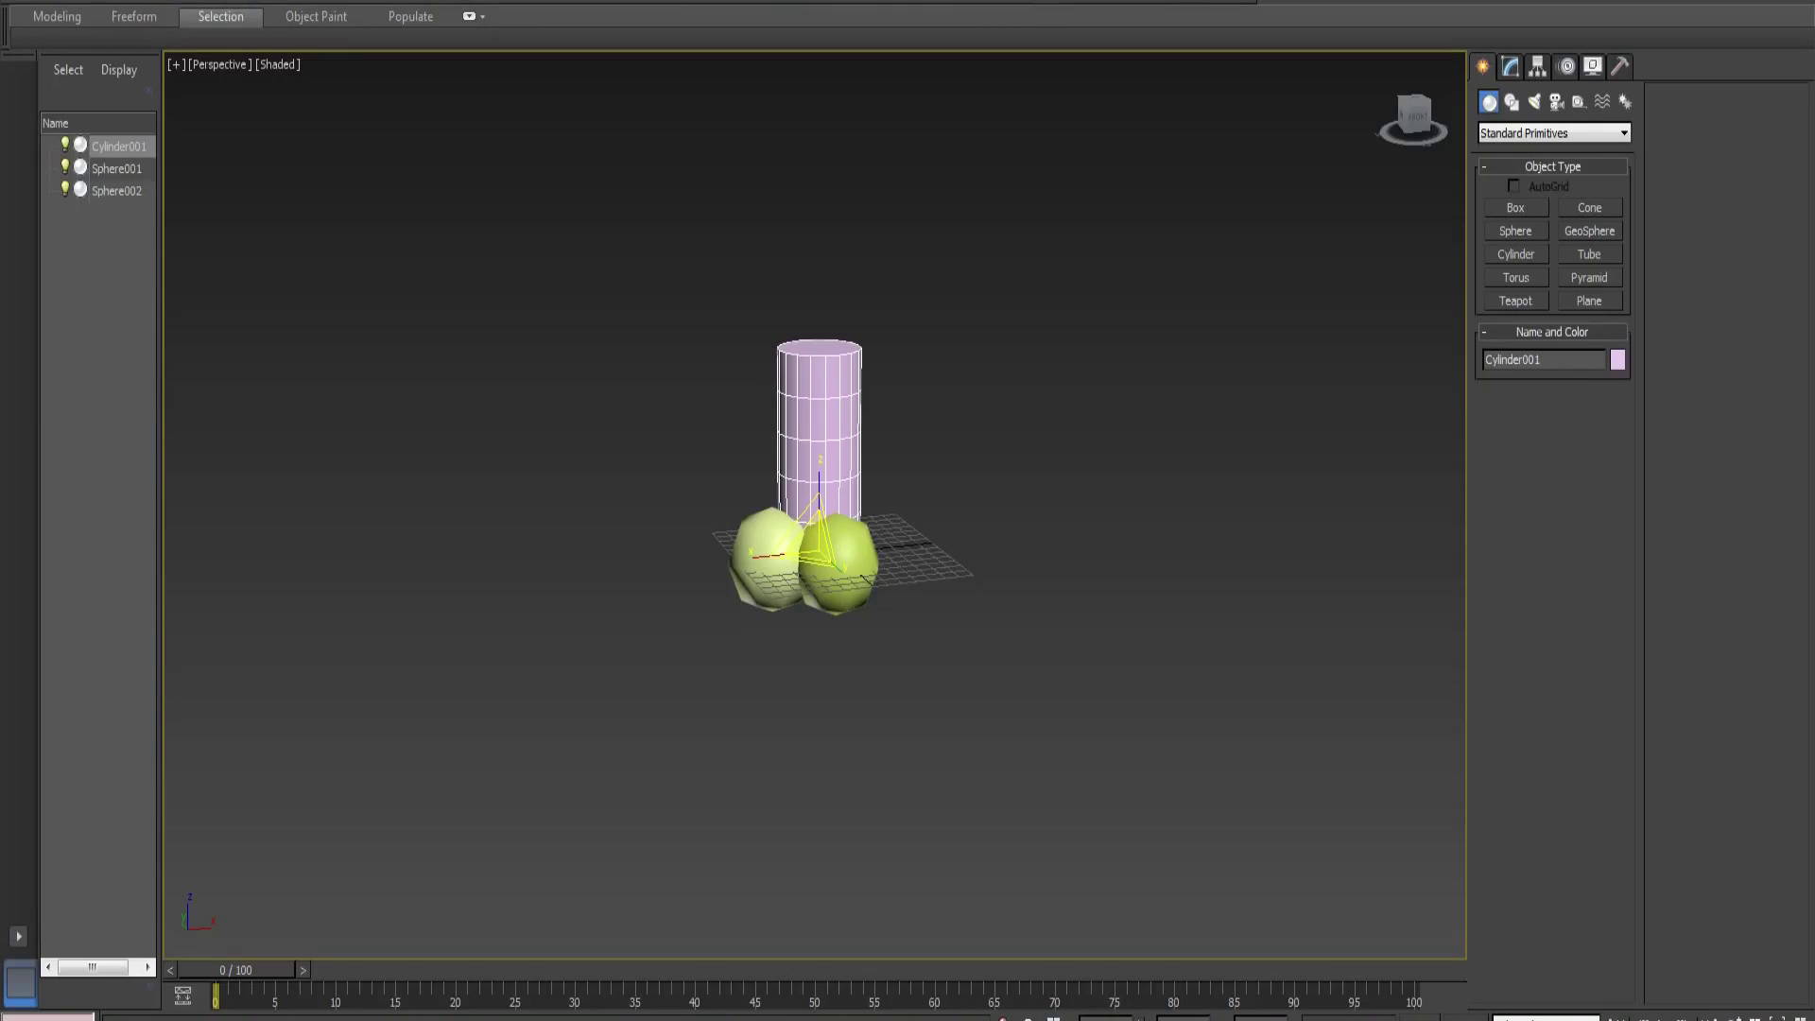
pyautogui.moveTo(0, 127); pyautogui.dragTo(963, 49)
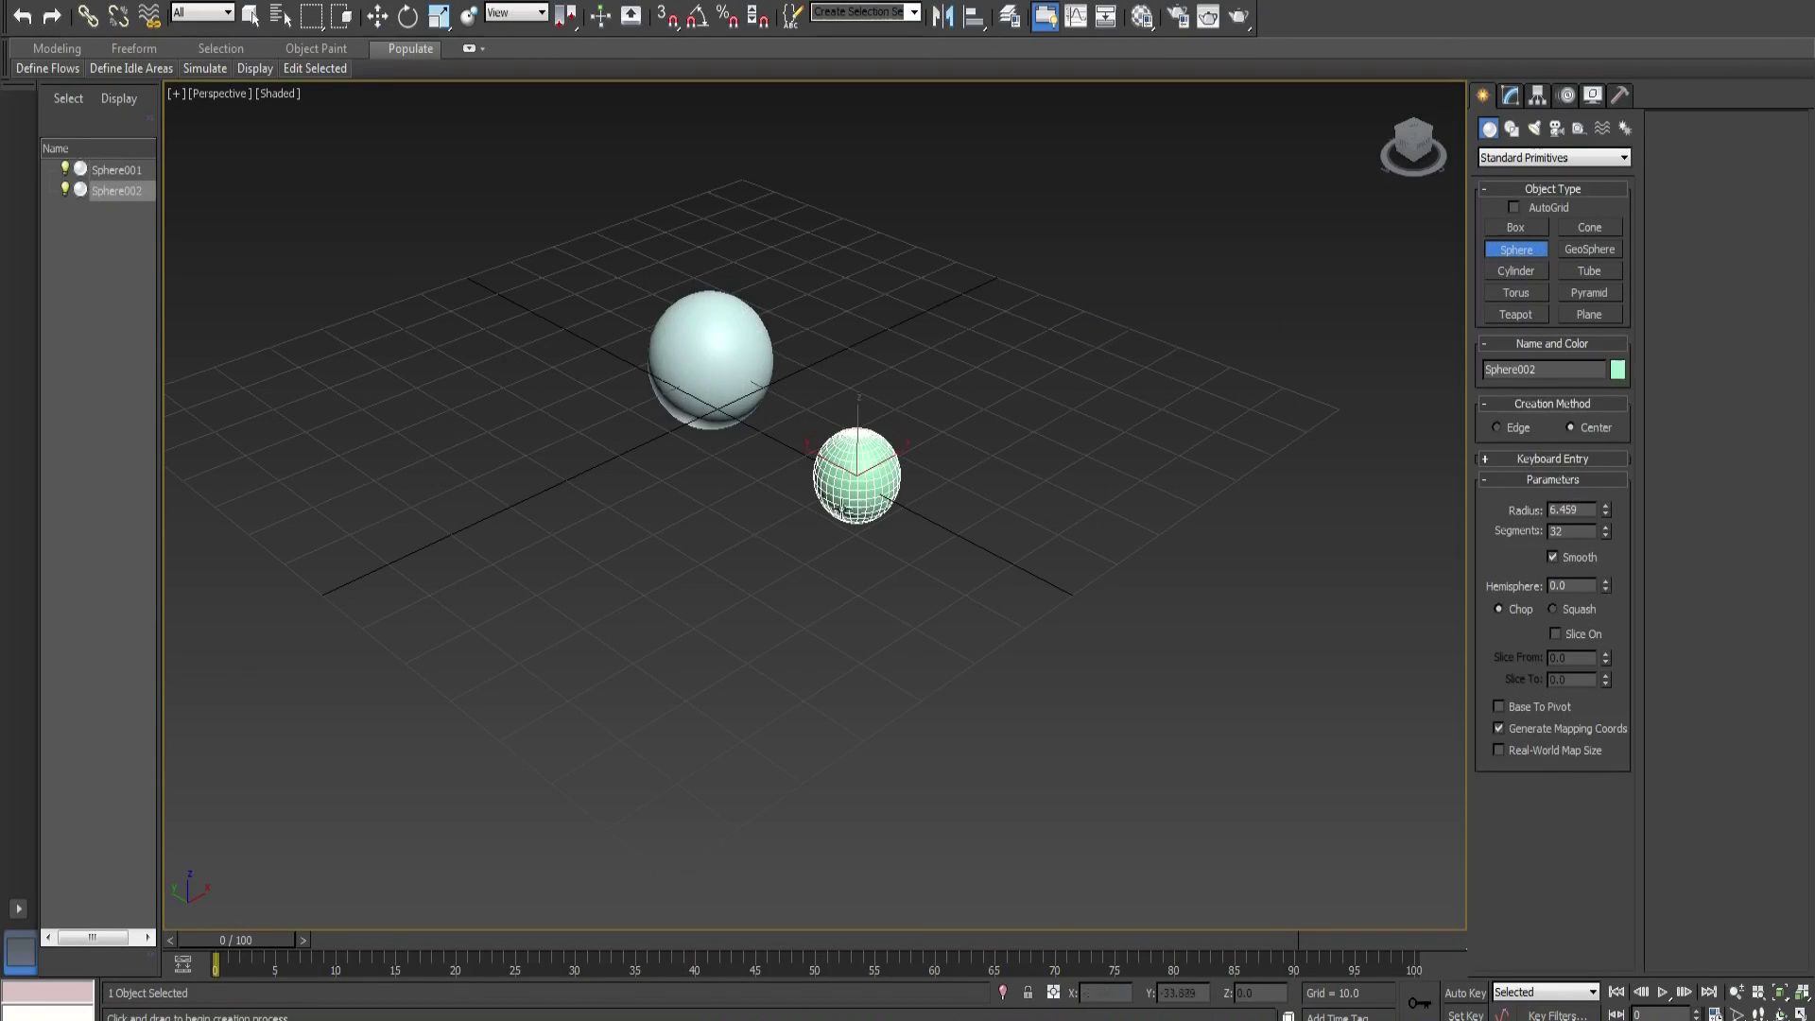
# Create a third sphere with a radius of about 7.2 on the grid in front of the two existing spheres
pyautogui.moveTo(625, 513); pyautogui.dragTo(630, 550)
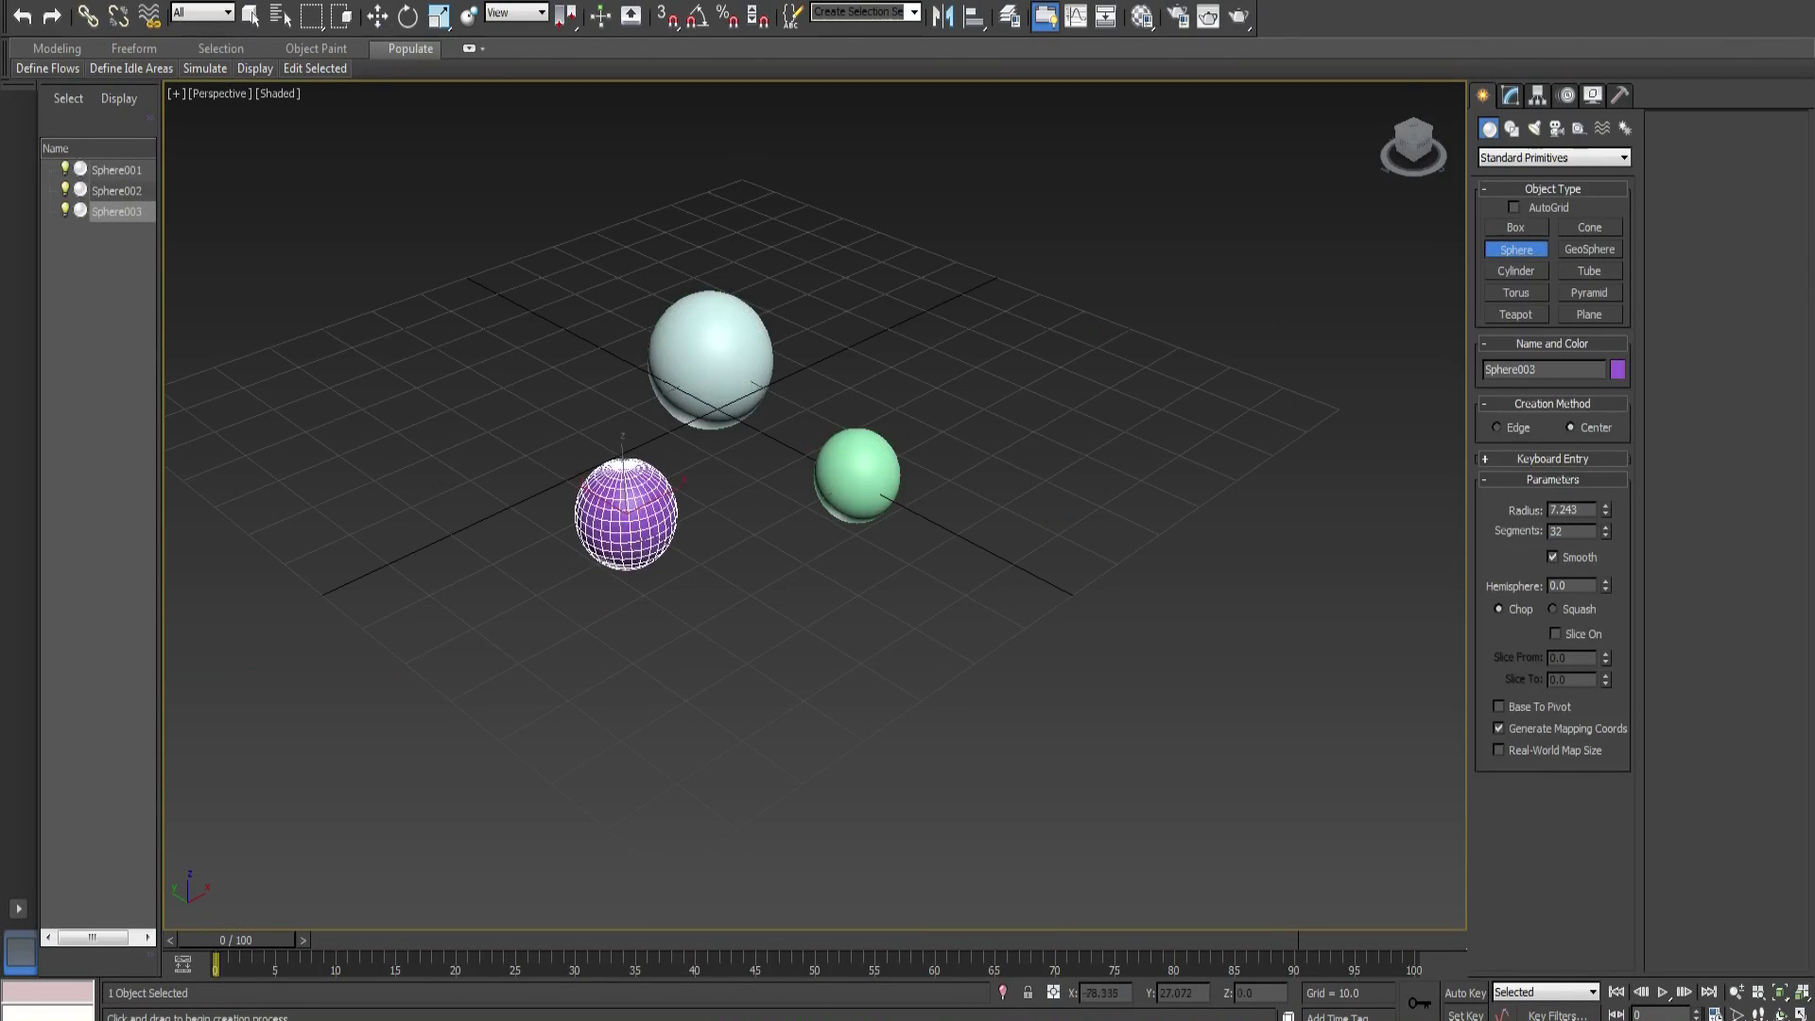
pyautogui.moveTo(0, 675); pyautogui.dragTo(867, 120)
pyautogui.moveTo(480, 335); pyautogui.dragTo(789, 317)
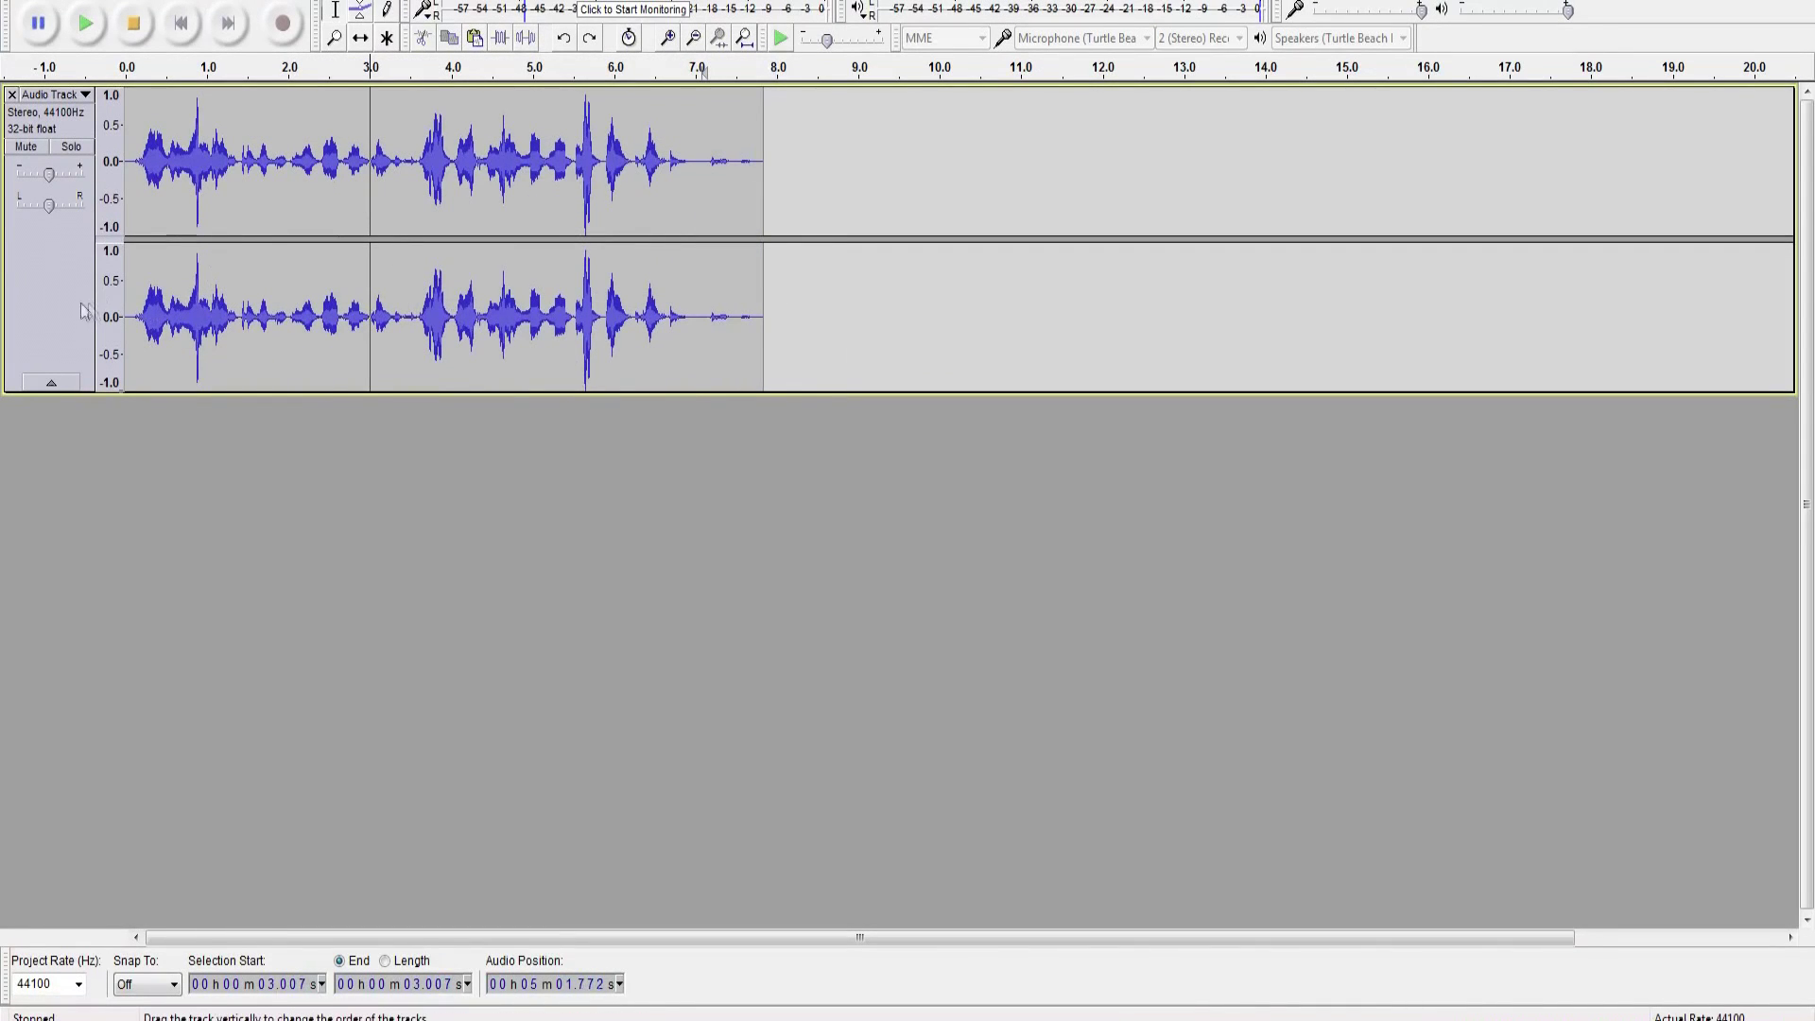
# Select the entire voice recording track and play it back
pyautogui.click(83, 297)
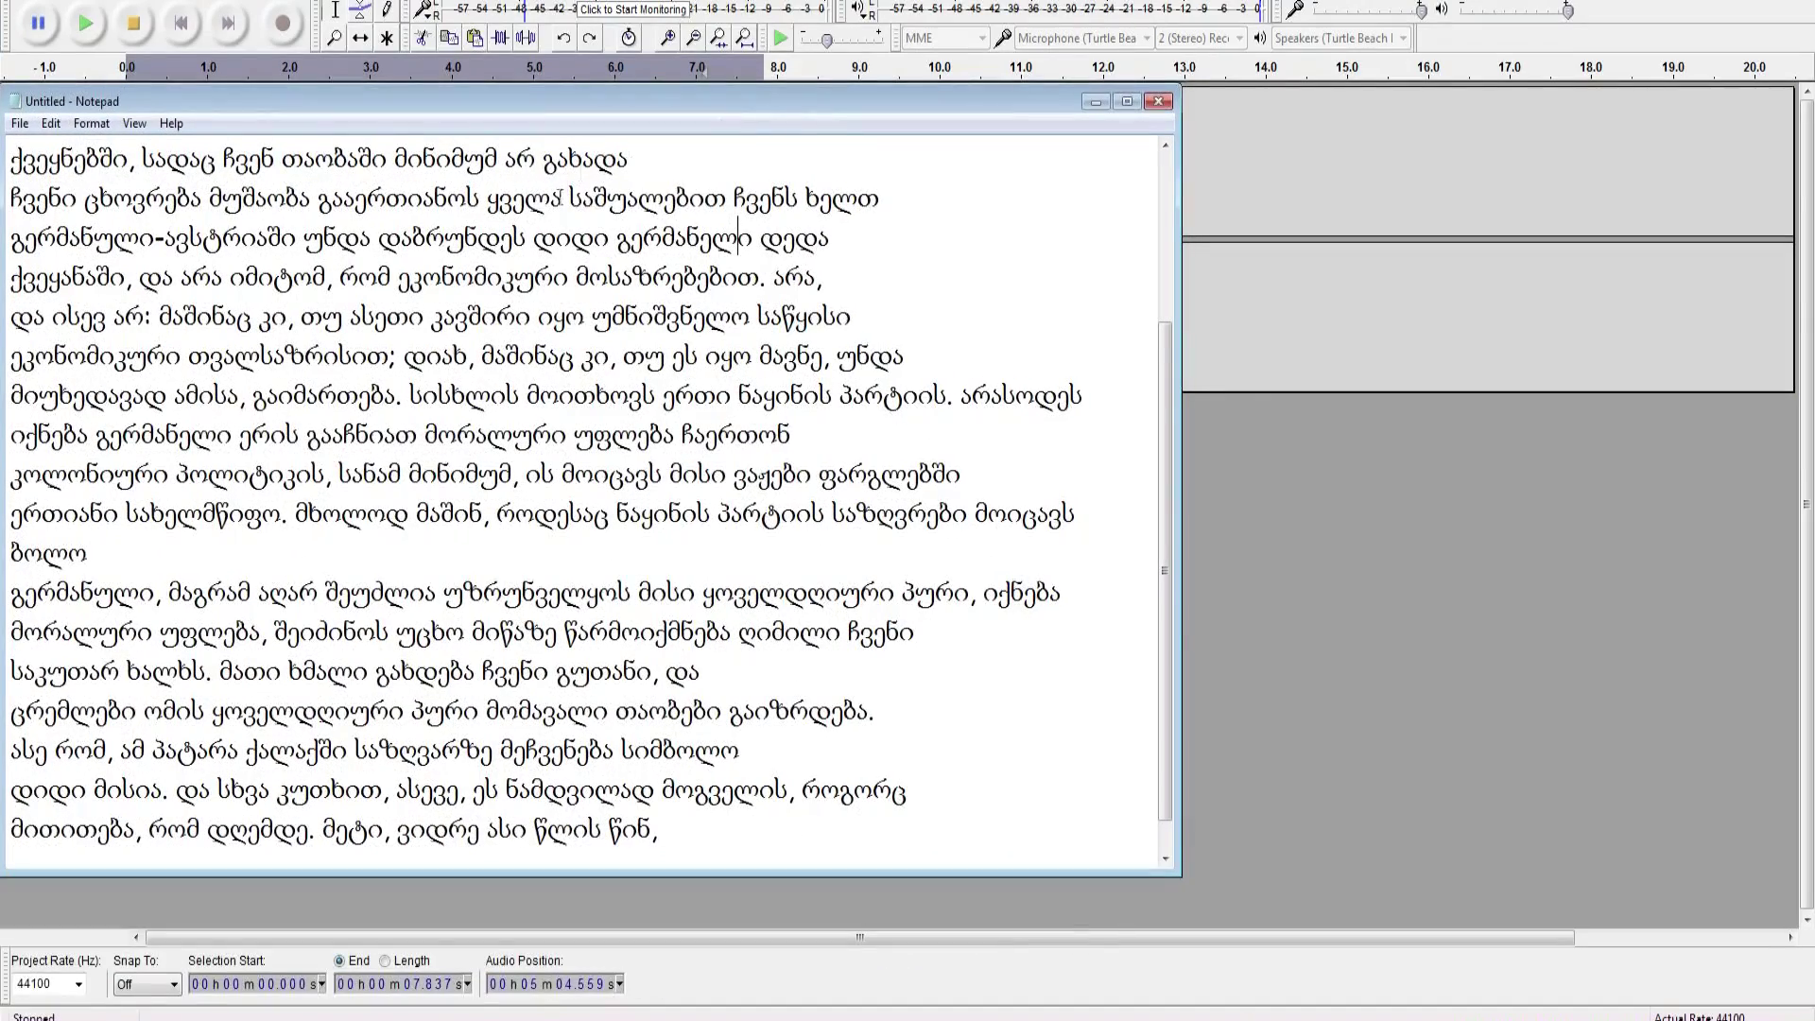
pyautogui.moveTo(563, 199); pyautogui.dragTo(674, 200)
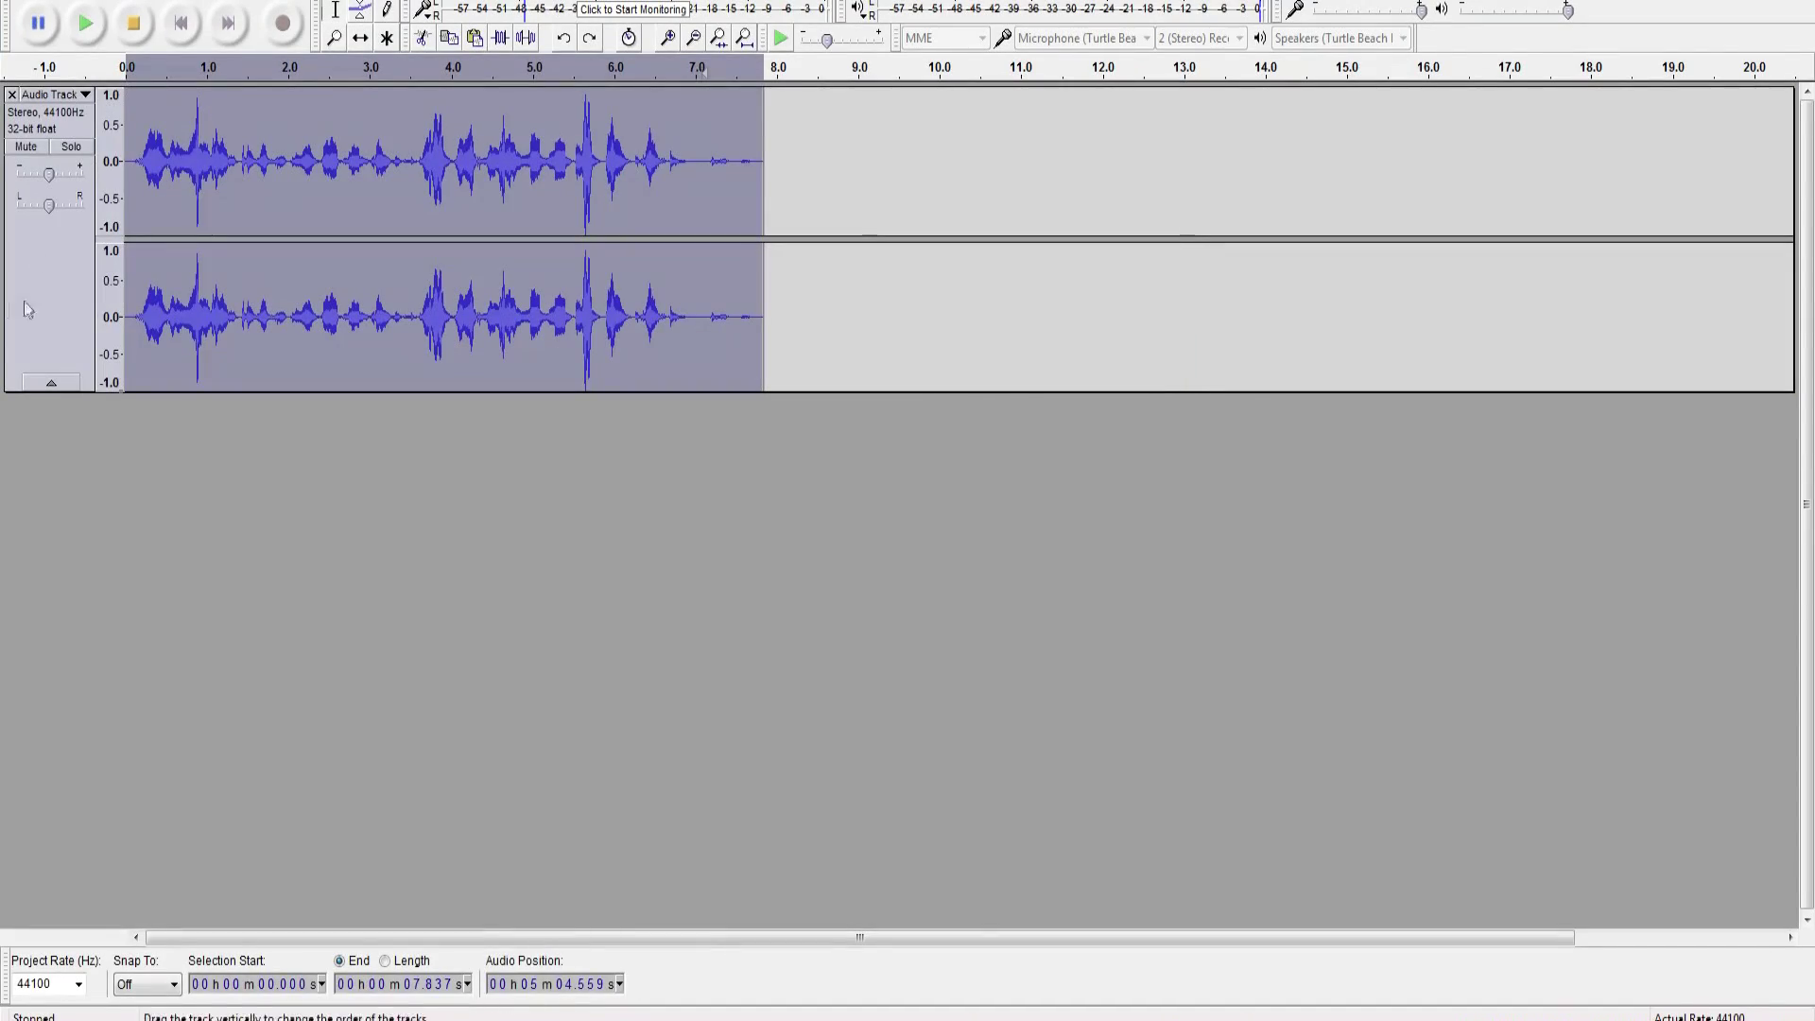
pyautogui.click(66, 294)
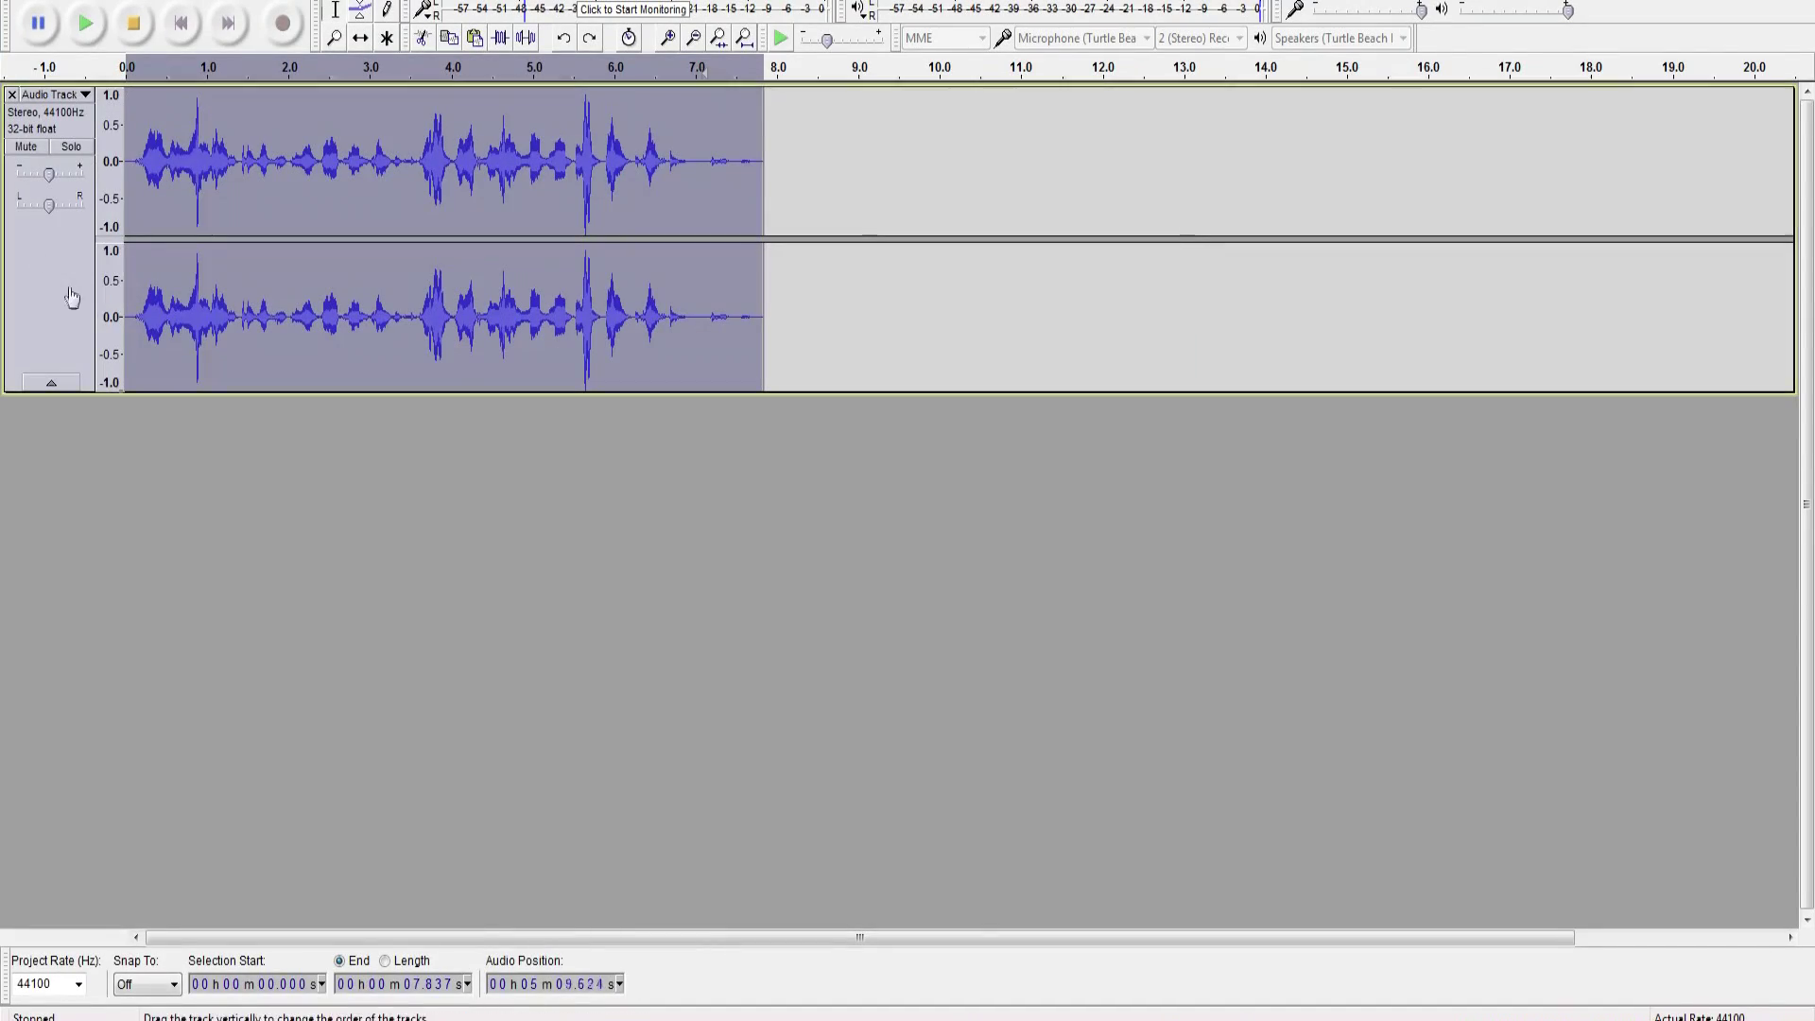
pyautogui.click(86, 25)
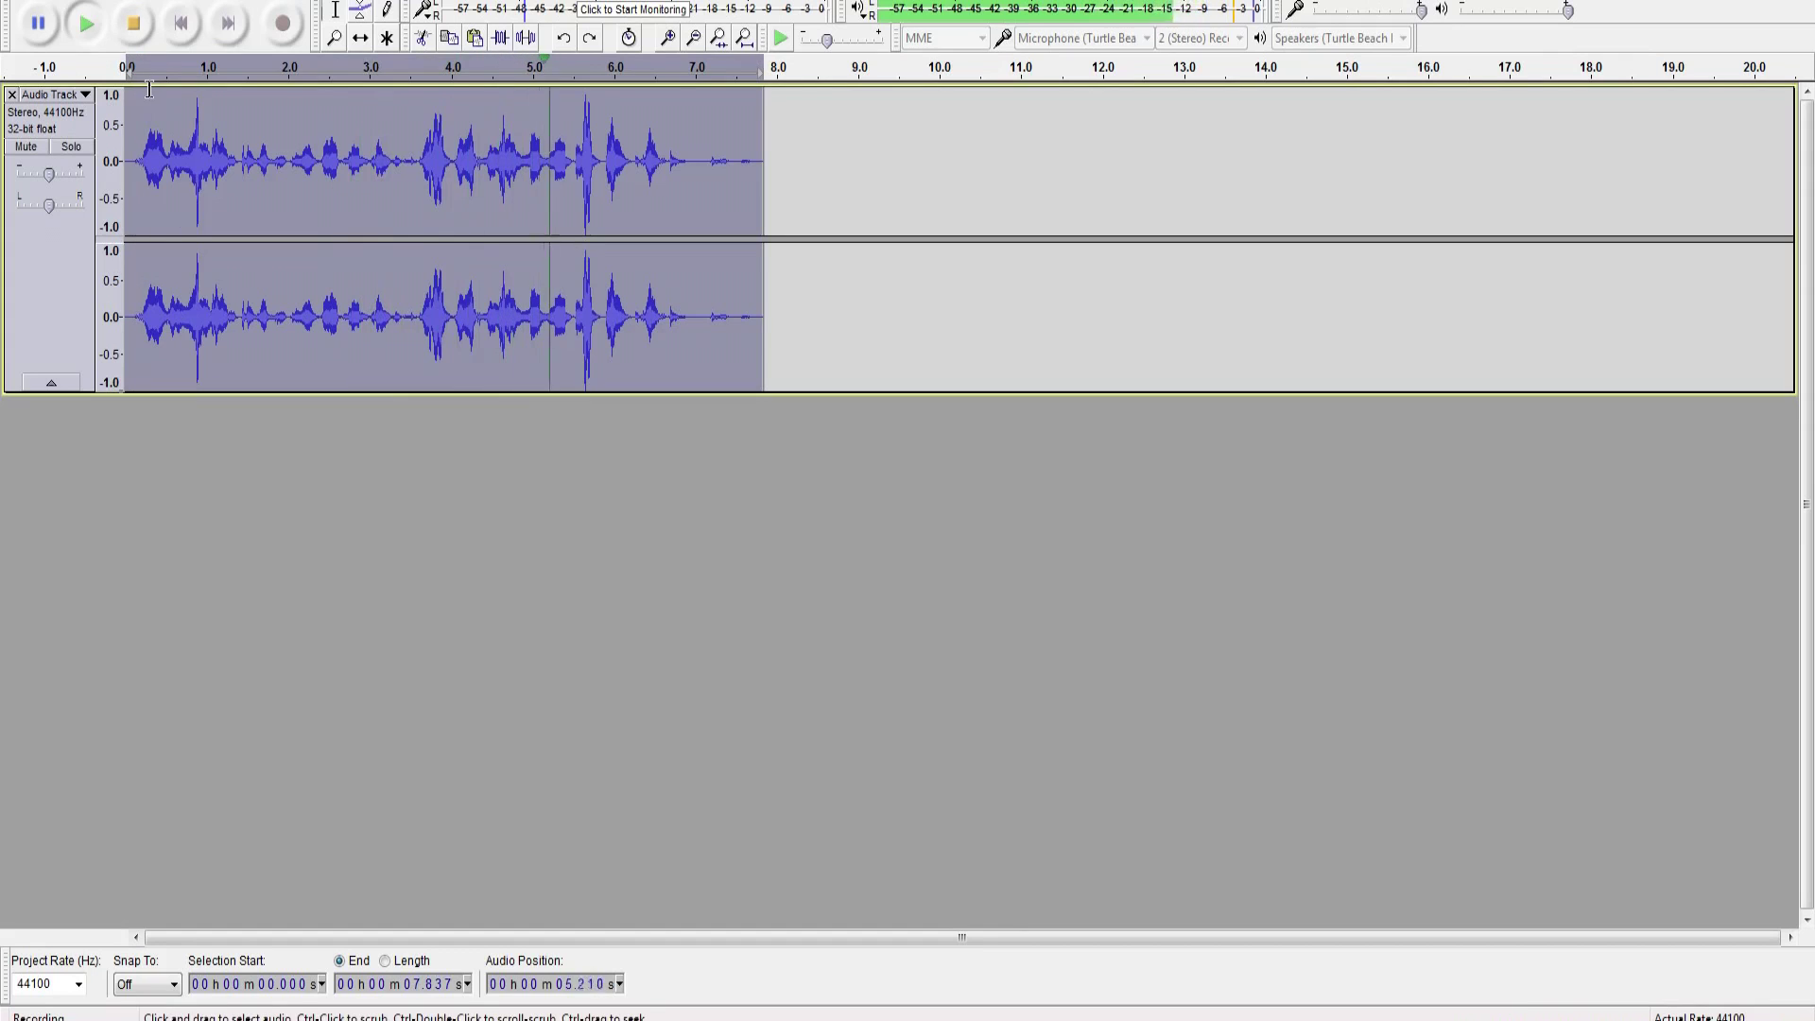
pyautogui.click(133, 23)
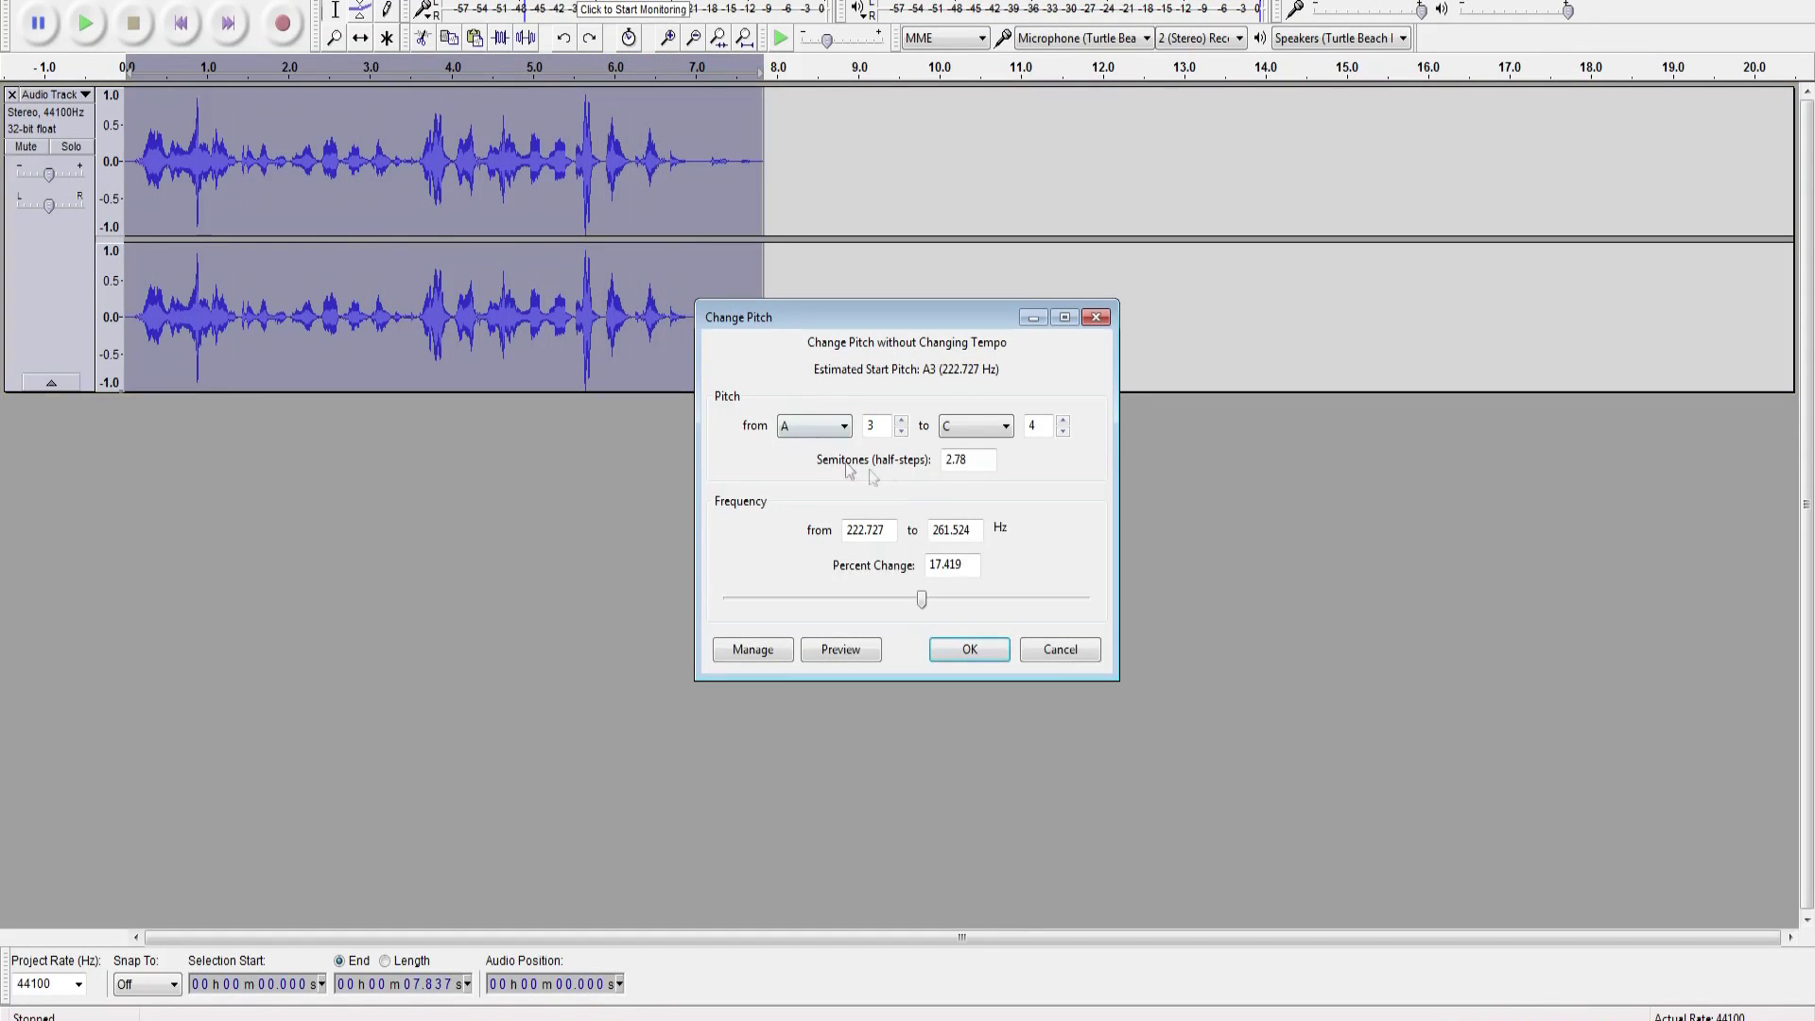
# Apply Change Pitch to the selected recording with a reduced percentage change and play the result
pyautogui.moveTo(918, 601); pyautogui.dragTo(900, 601)
pyautogui.click(974, 650)
pyautogui.click(89, 34)
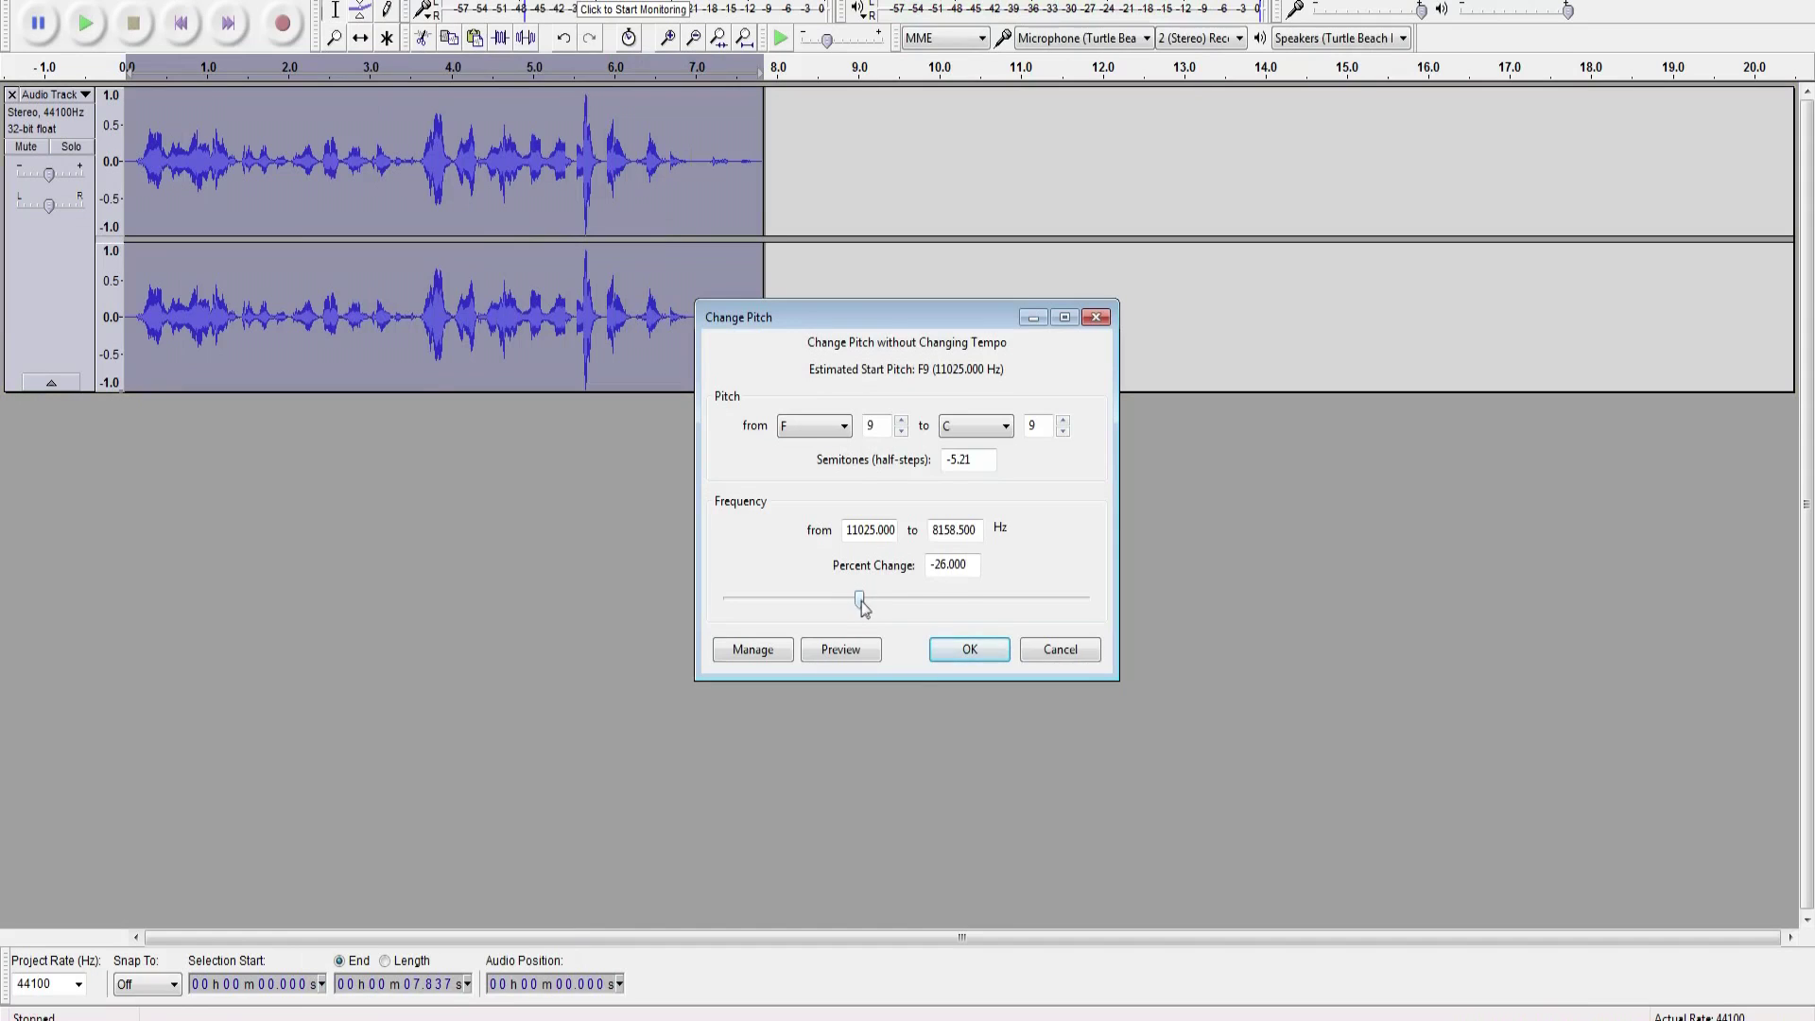
# Apply Change Pitch to the recording again with an increase of about 17 percent and play the result
pyautogui.moveTo(862, 608); pyautogui.dragTo(928, 620)
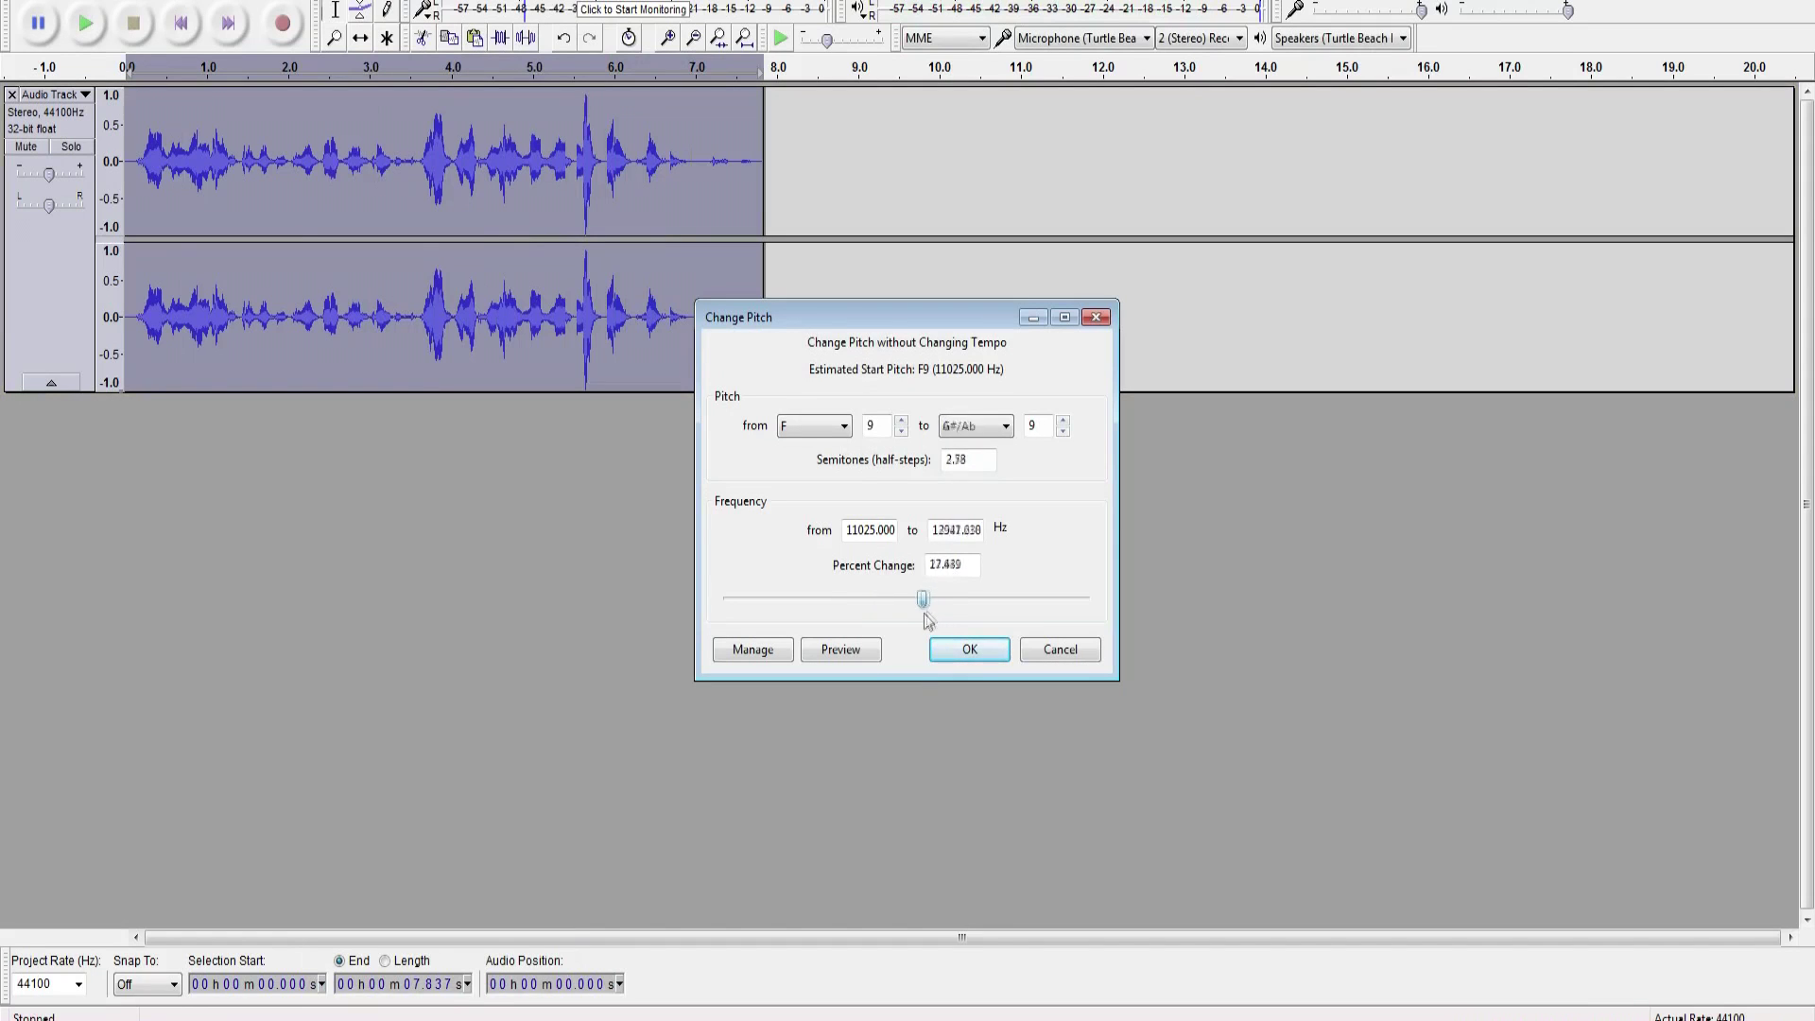
pyautogui.click(964, 650)
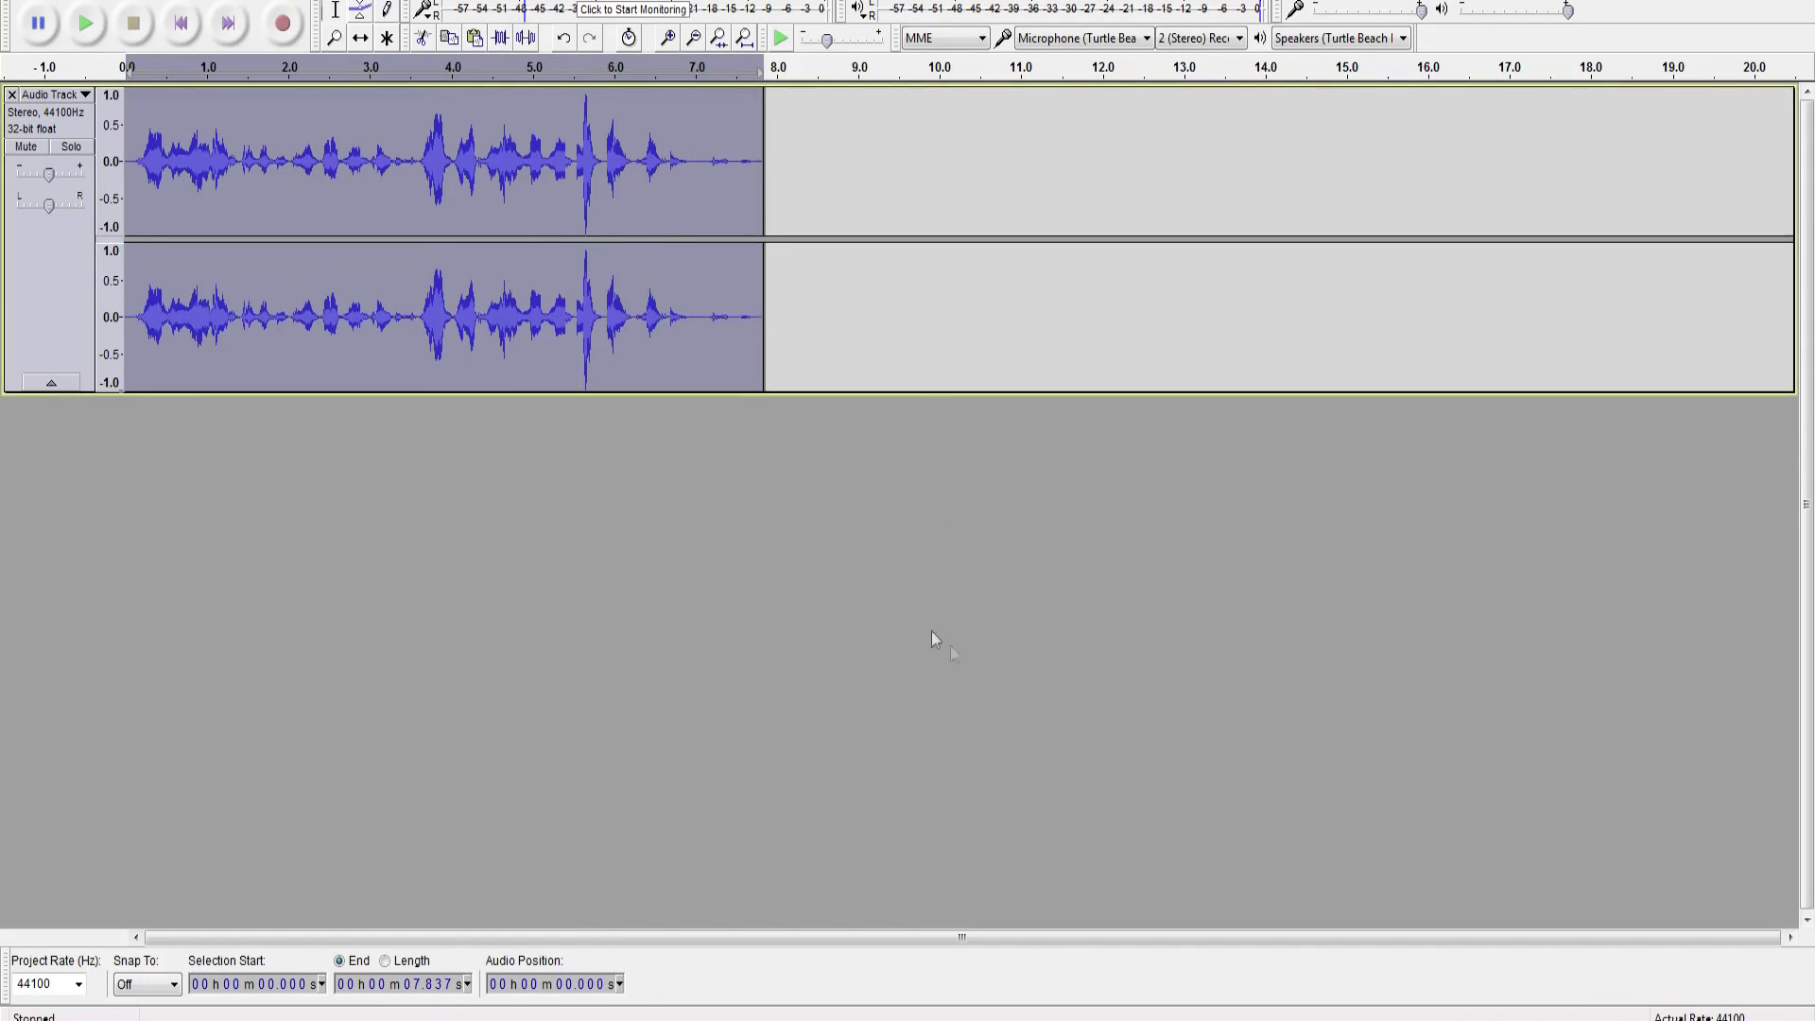
pyautogui.click(88, 36)
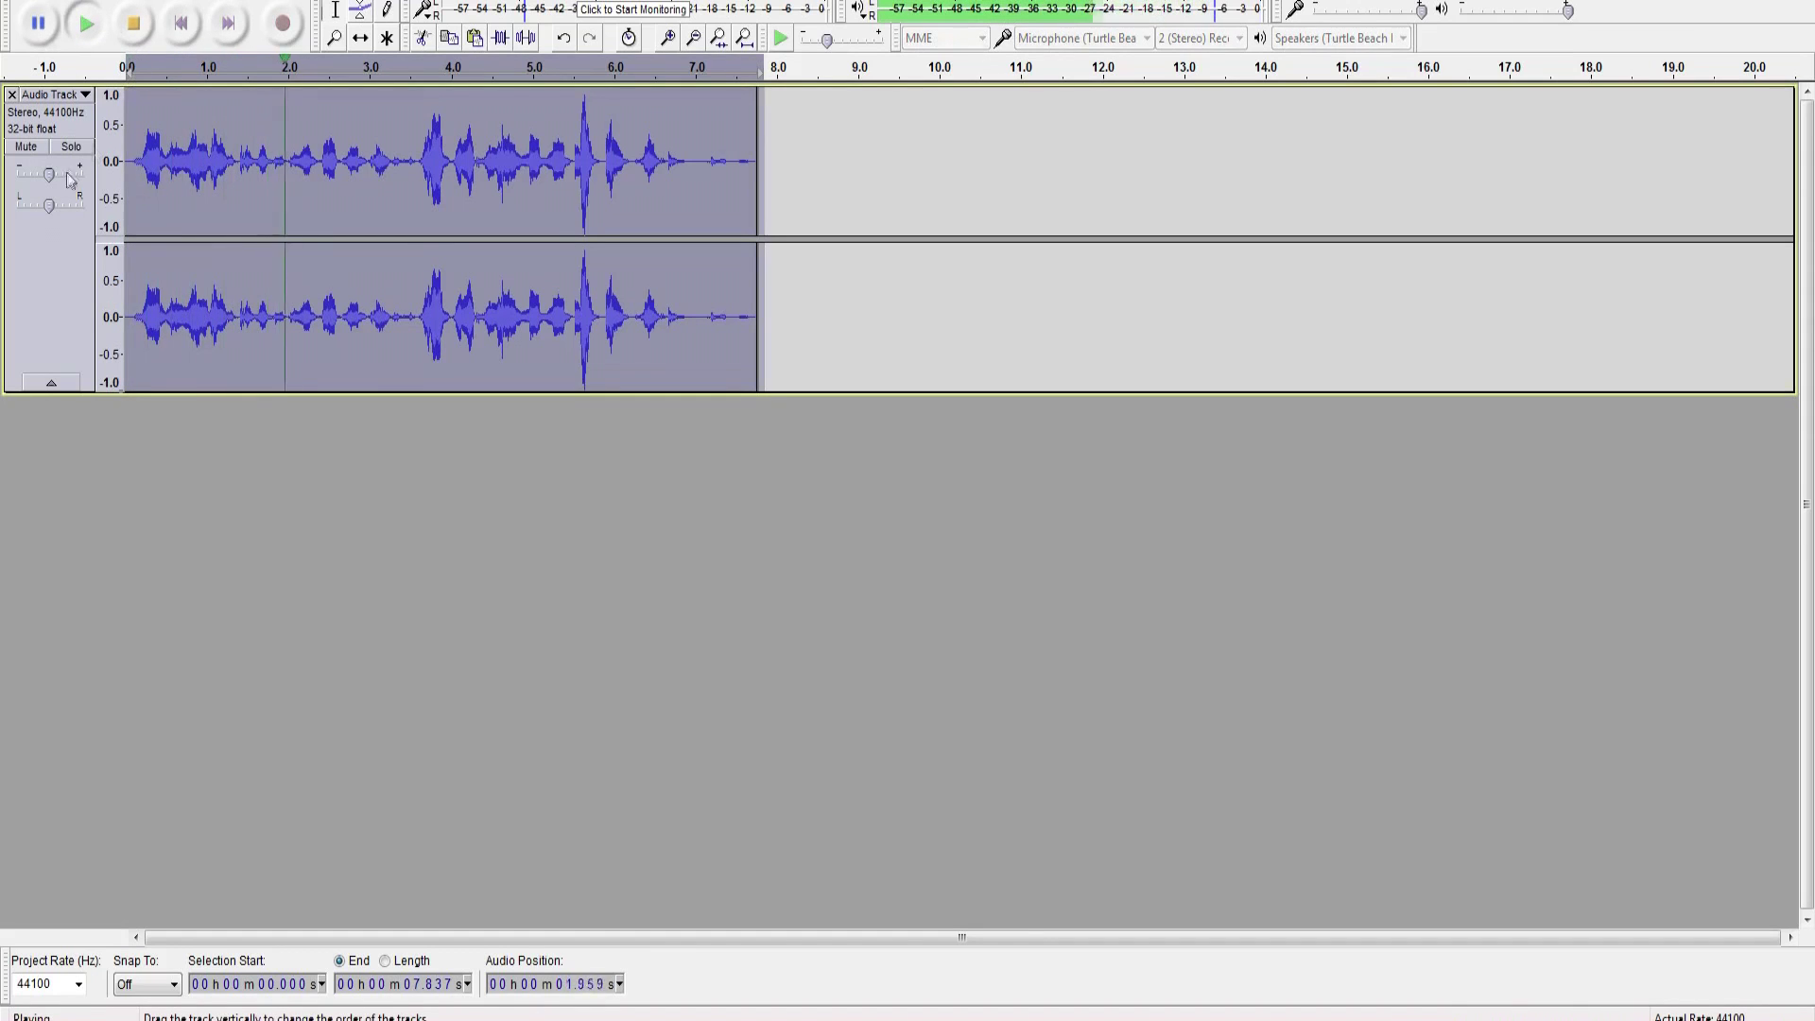
pyautogui.moveTo(50, 178); pyautogui.dragTo(49, 178)
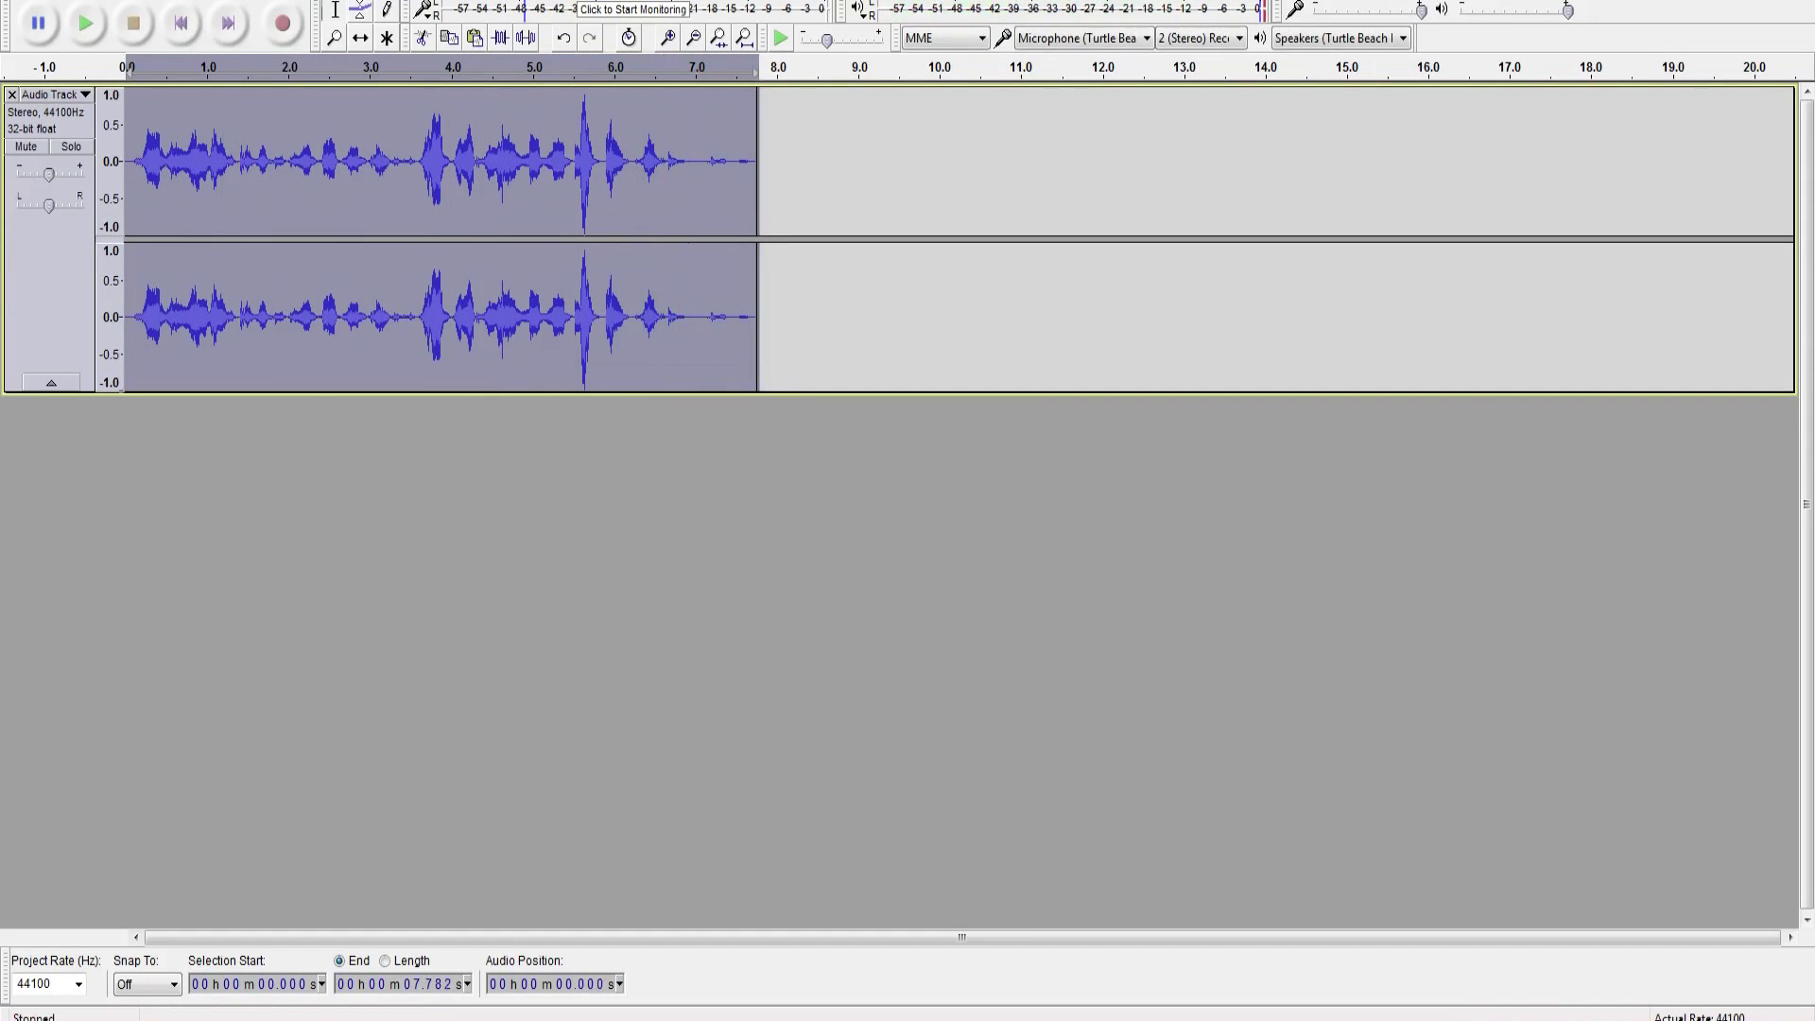
# Export the recording as a signed 16-bit PCM WAV file named "fro" in the audio folder
pyautogui.click(17, 2)
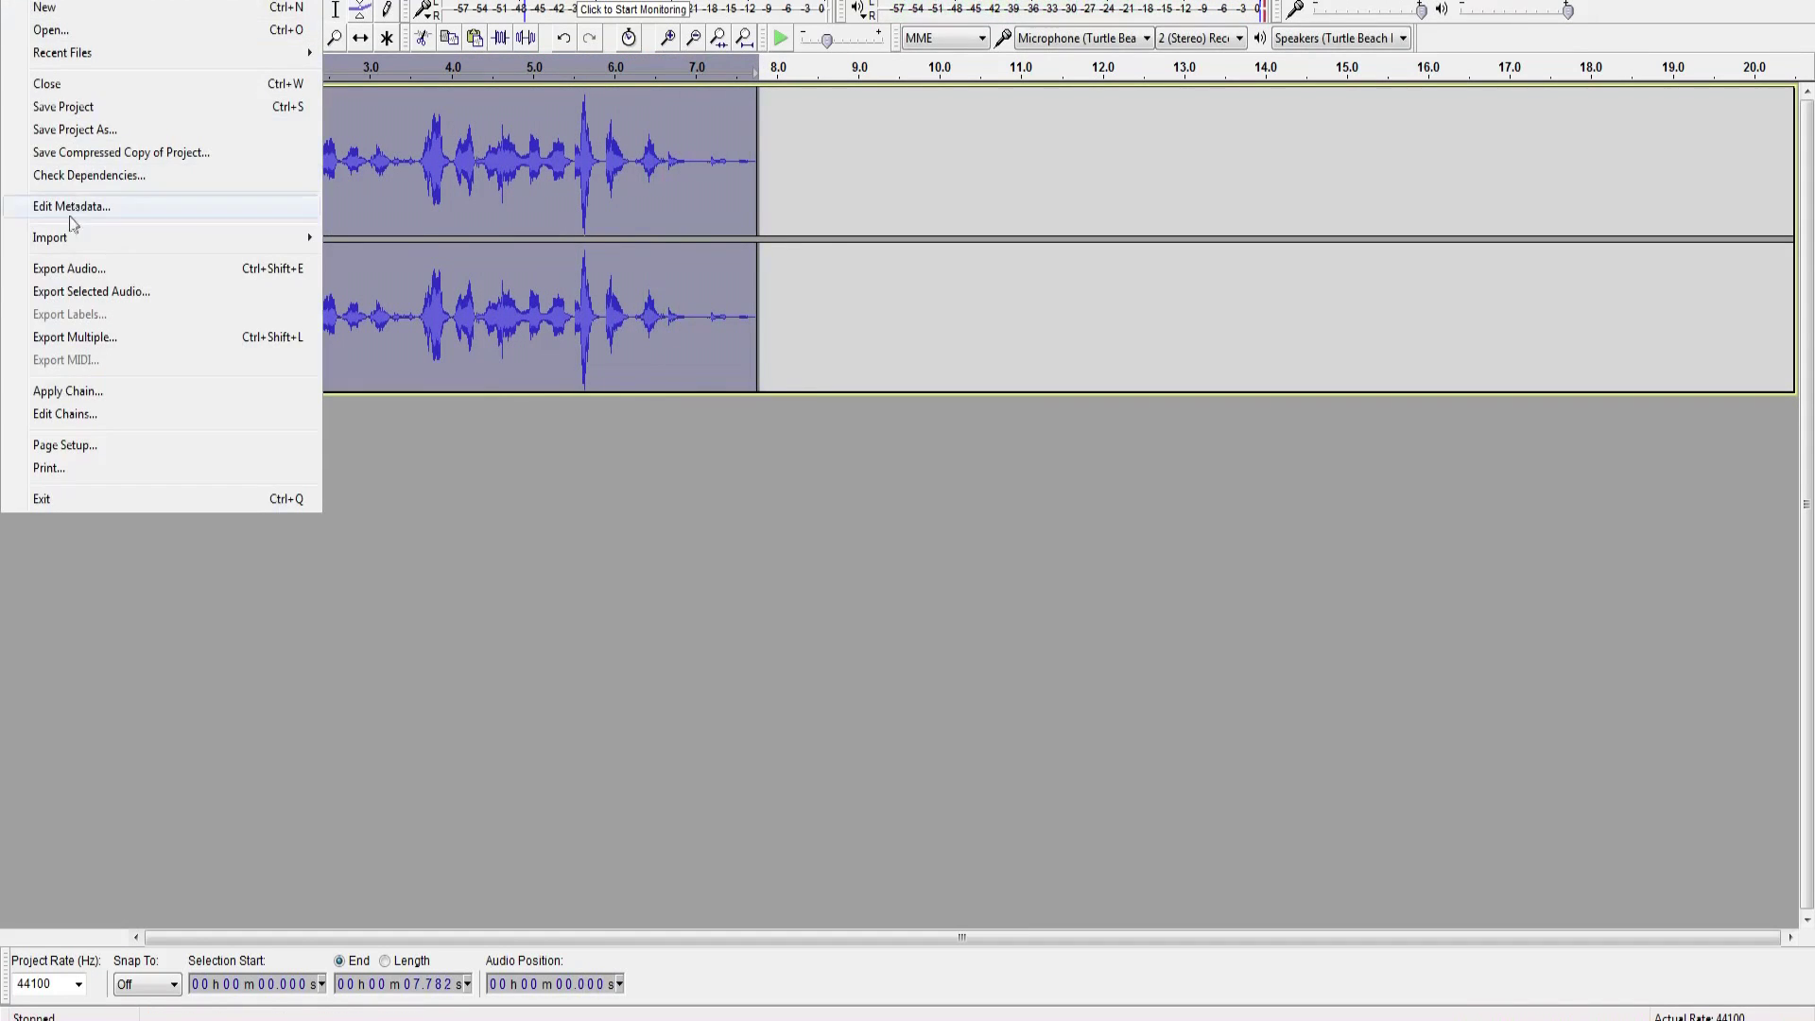
pyautogui.click(75, 270)
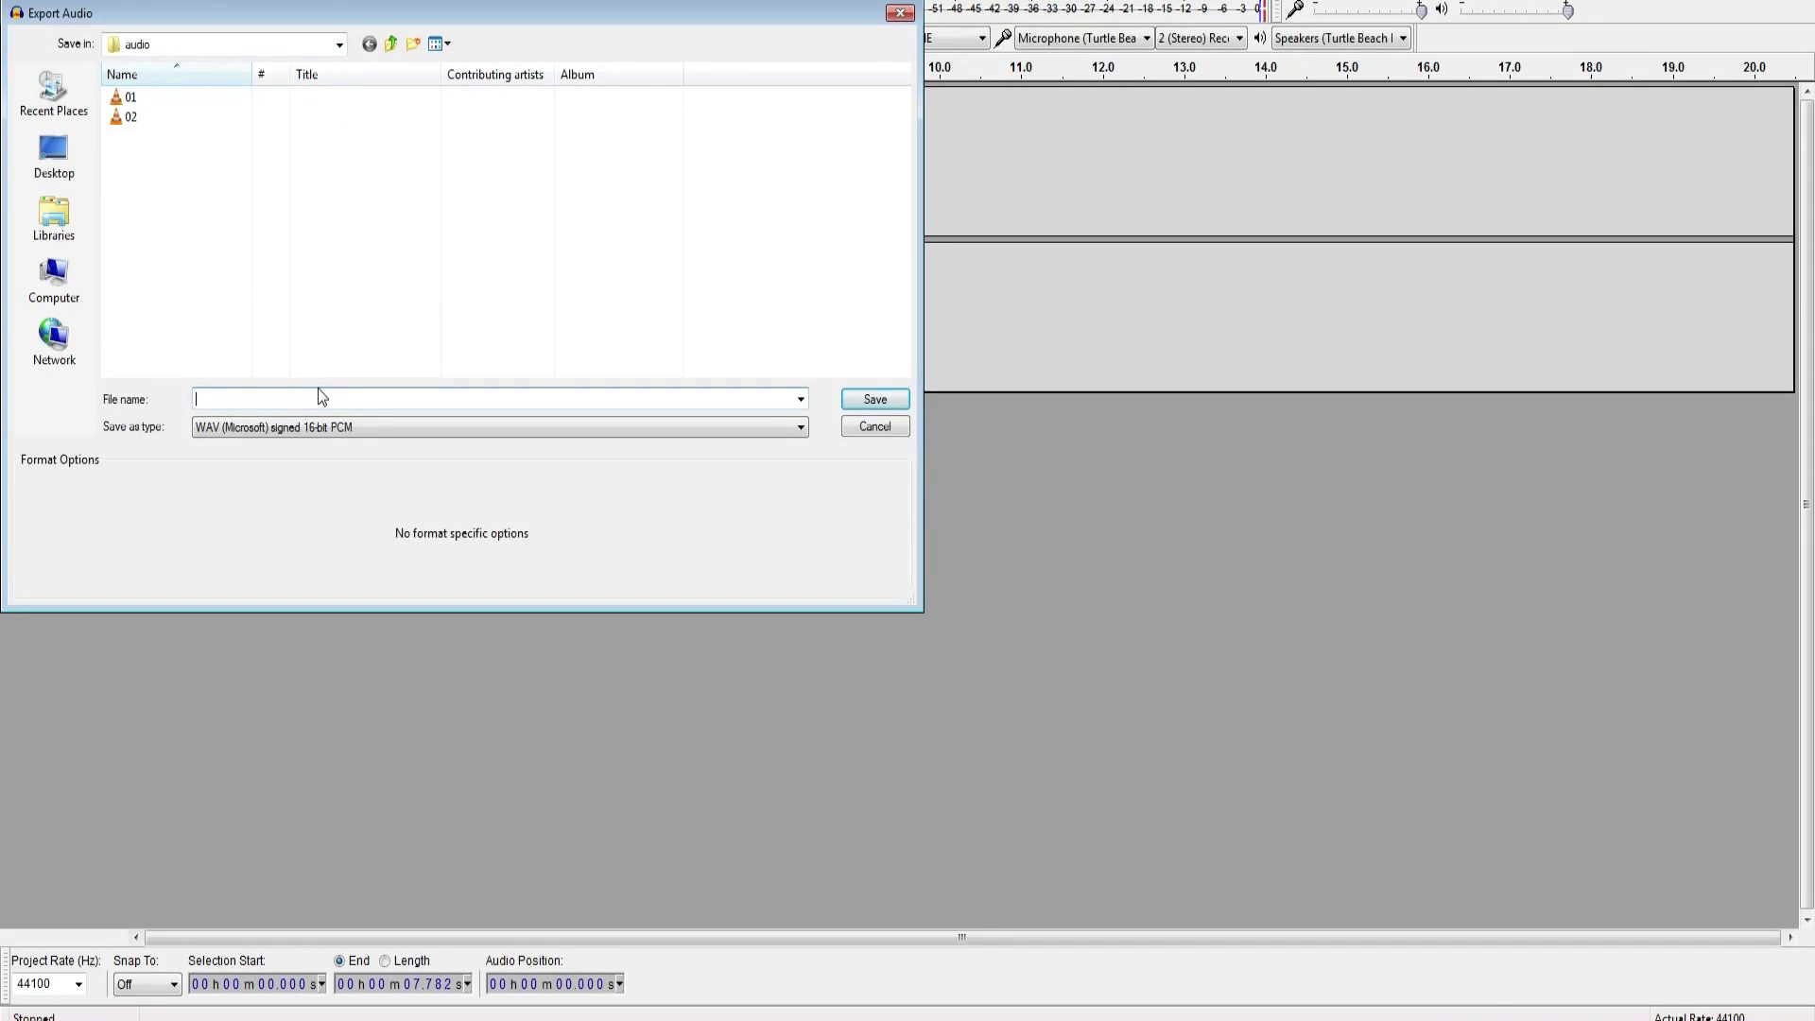
pyautogui.write('fro')
pyautogui.press('Return')
pyautogui.press('Return')
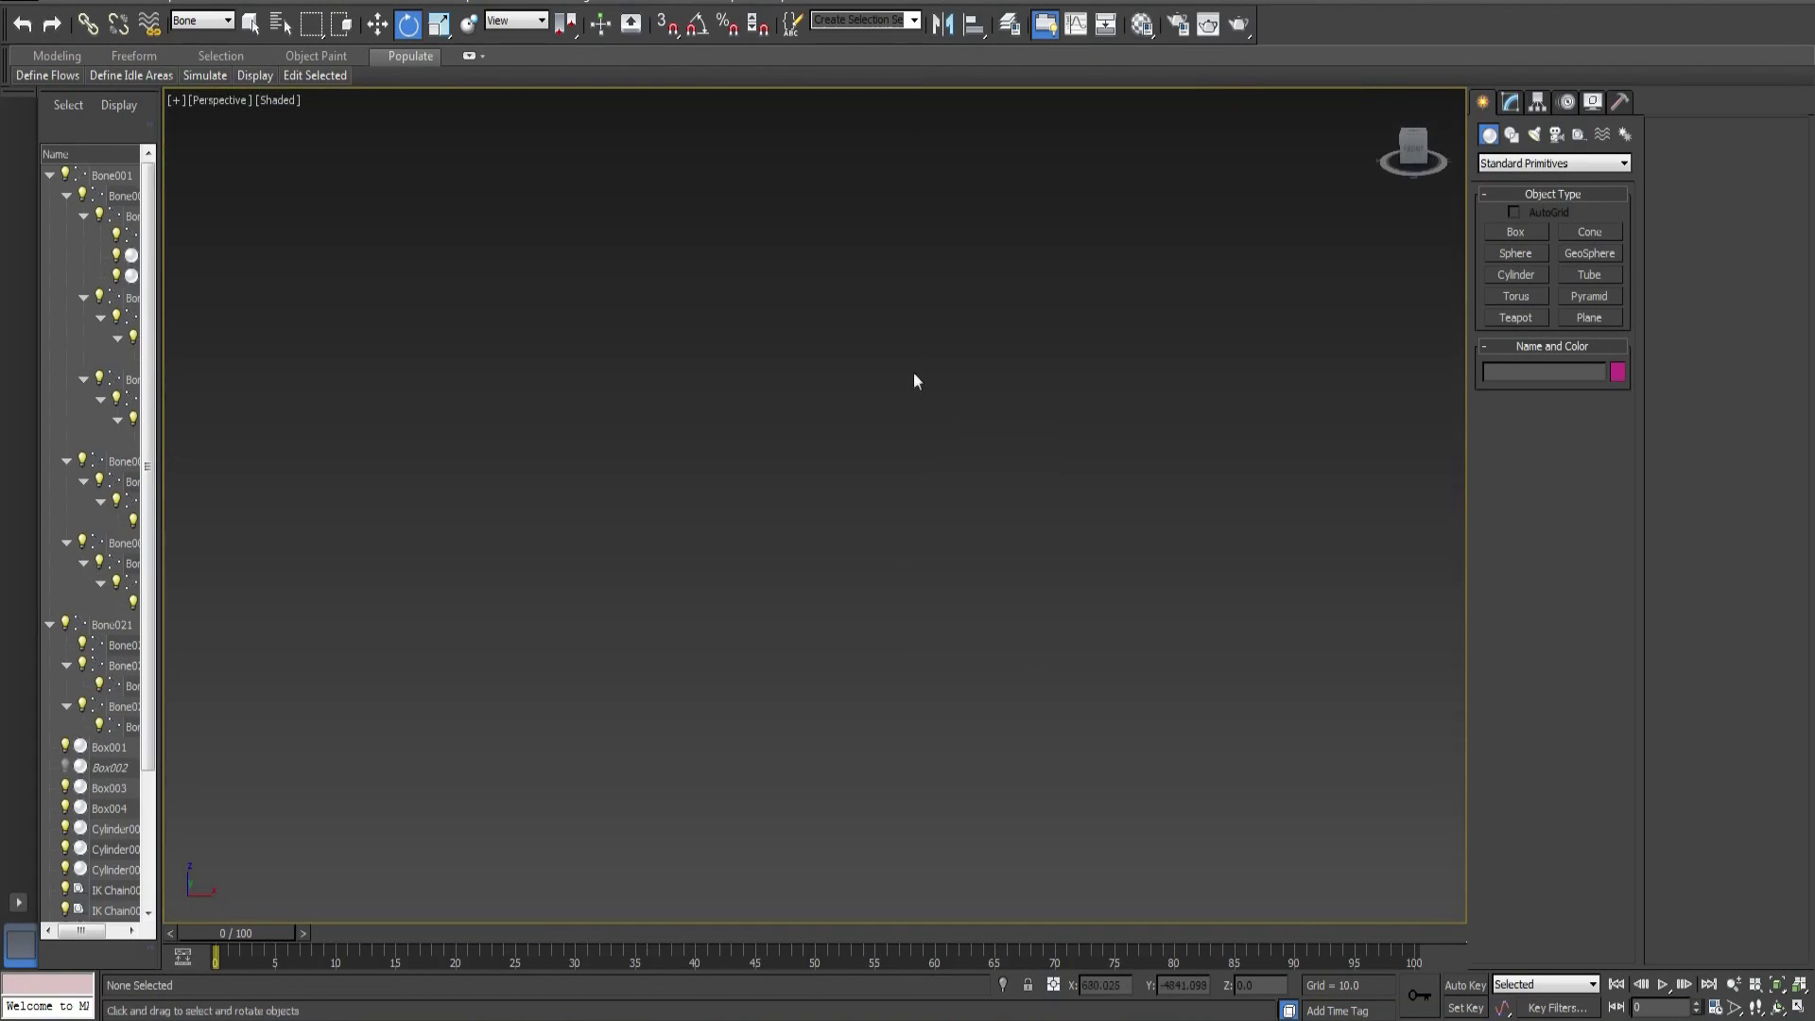
# Switch to 3ds Max and select all the bones of the seated character in the blue suit
pyautogui.moveTo(914, 373)
pyautogui.mouseDown(button='middle')
pyautogui.moveTo(984, 576)
pyautogui.moveTo(984, 653)
pyautogui.moveTo(867, 551)
pyautogui.mouseUp(button='middle')
pyautogui.scroll(-1, 849, 329)
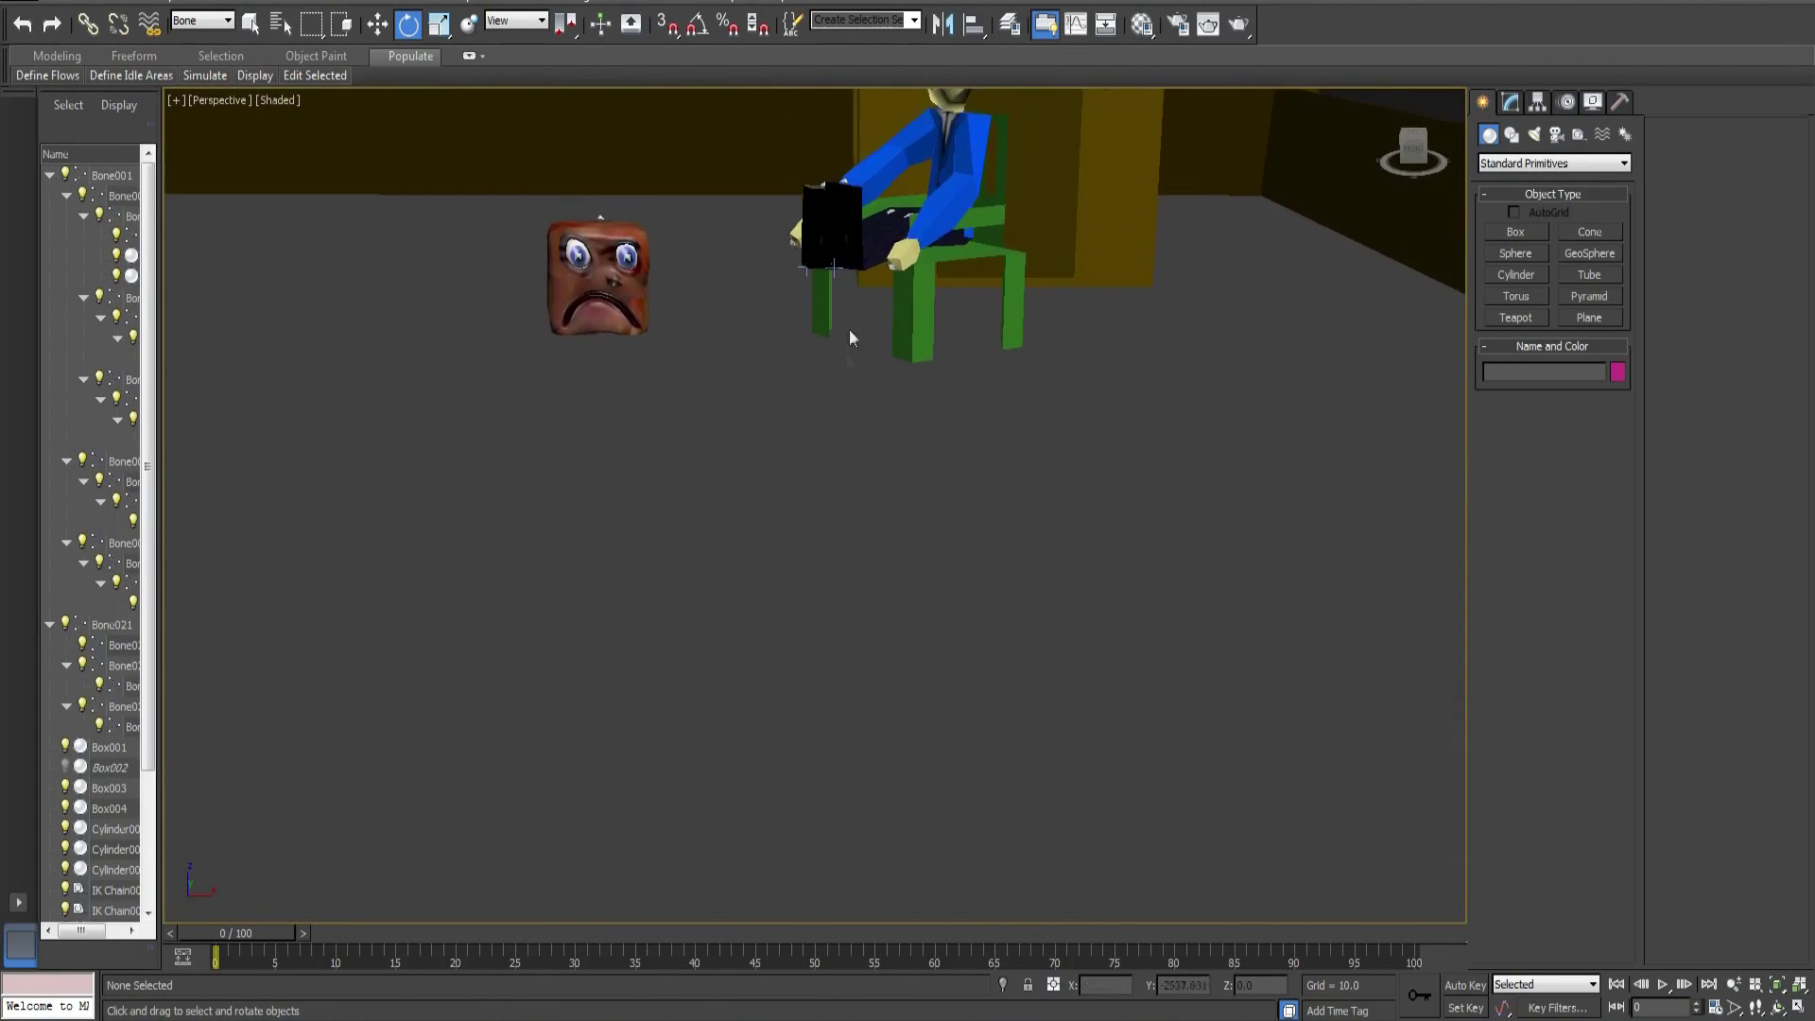
pyautogui.scroll(-3, 849, 330)
pyautogui.moveTo(752, 134); pyautogui.dragTo(972, 387)
pyautogui.press('z')
pyautogui.keyDown('alt'); pyautogui.moveTo(922, 403); pyautogui.dragTo(962, 430, button='middle'); pyautogui.keyUp('alt')
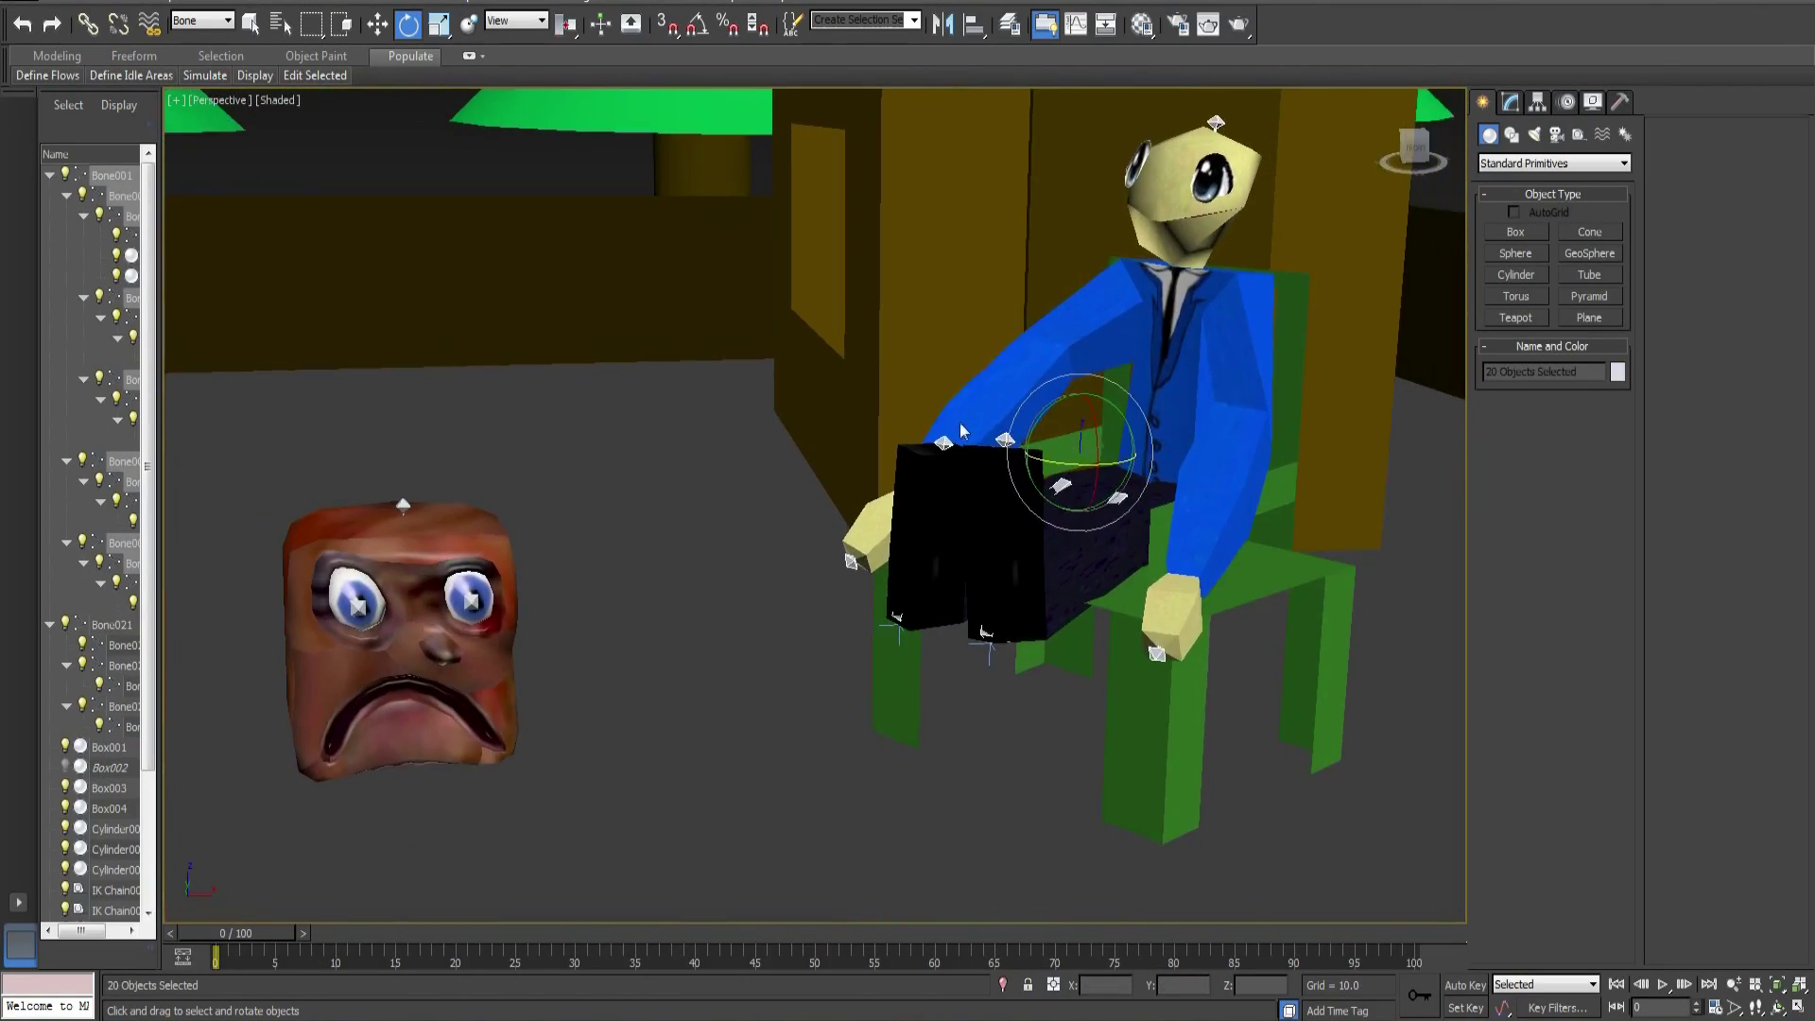
# Select the root bone, Bone021, of the box-shaped face and rotate it so the face turns away from the viewer
pyautogui.keyDown('alt'); pyautogui.moveTo(605, 625); pyautogui.dragTo(1106, 594, button='middle'); pyautogui.keyUp('alt')
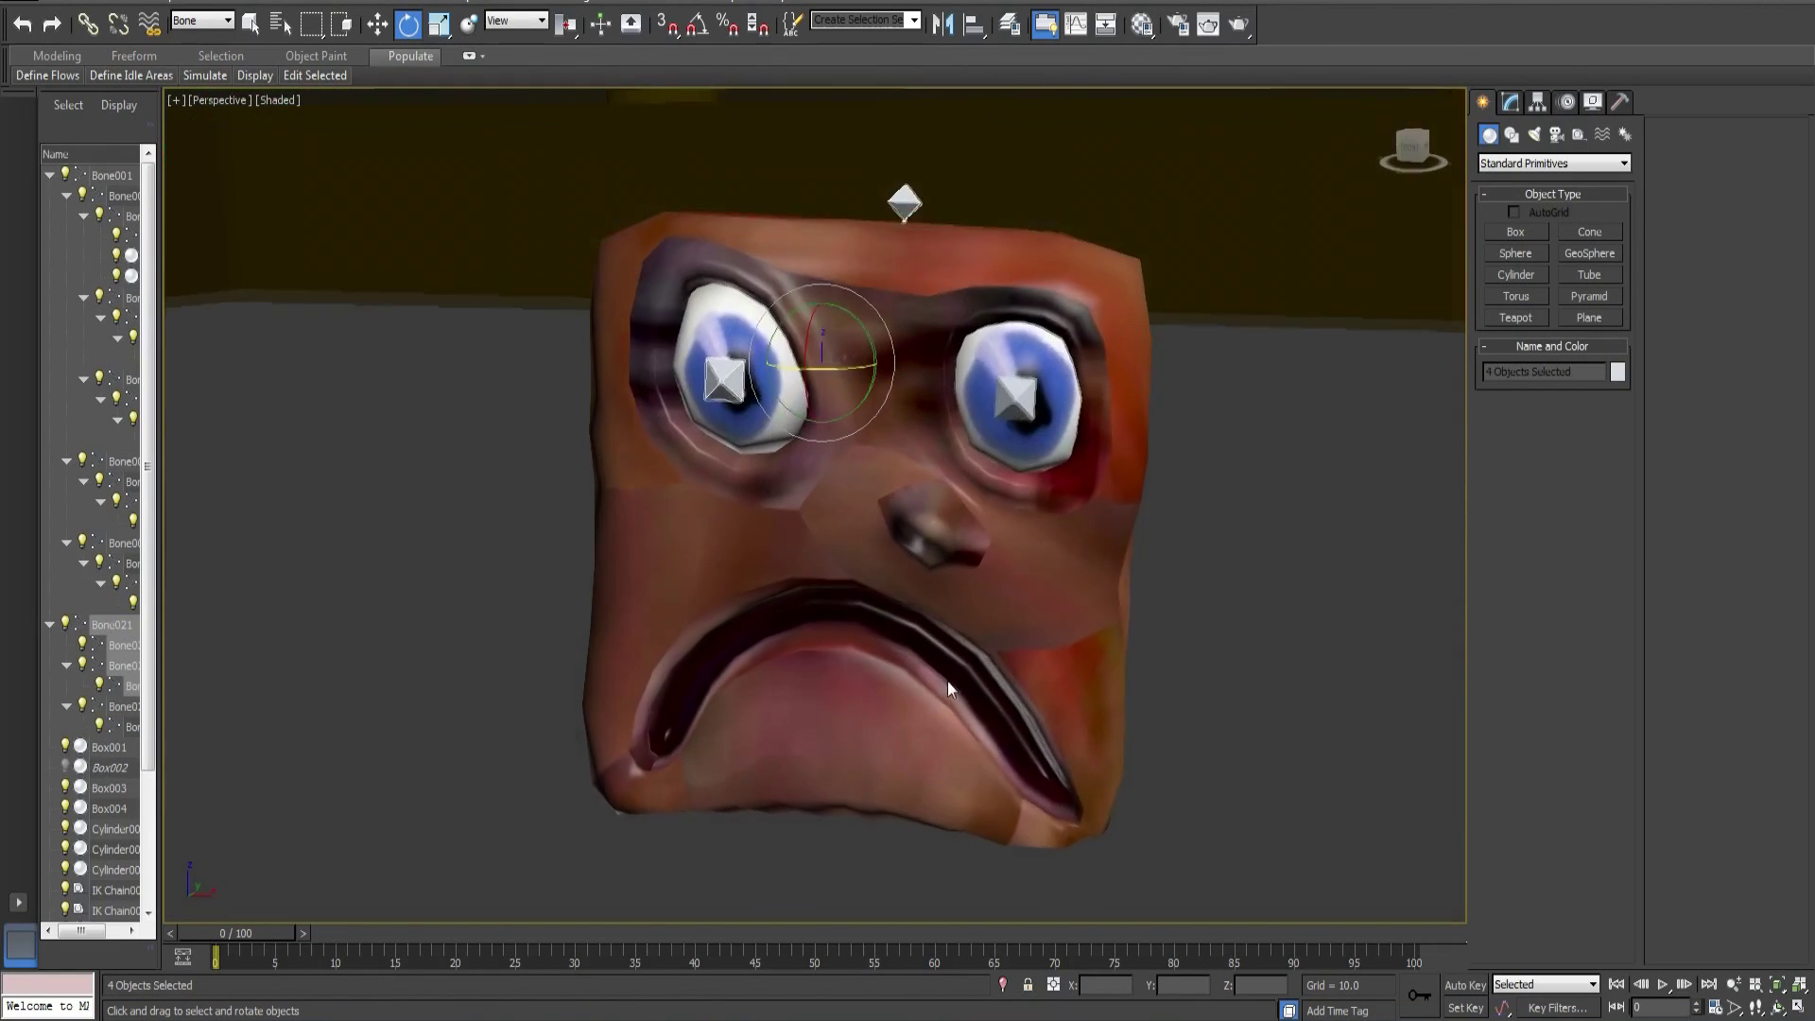
pyautogui.keyDown('alt'); pyautogui.moveTo(947, 681); pyautogui.dragTo(934, 605, button='middle'); pyautogui.keyUp('alt')
pyautogui.click(886, 602)
pyautogui.click(910, 747)
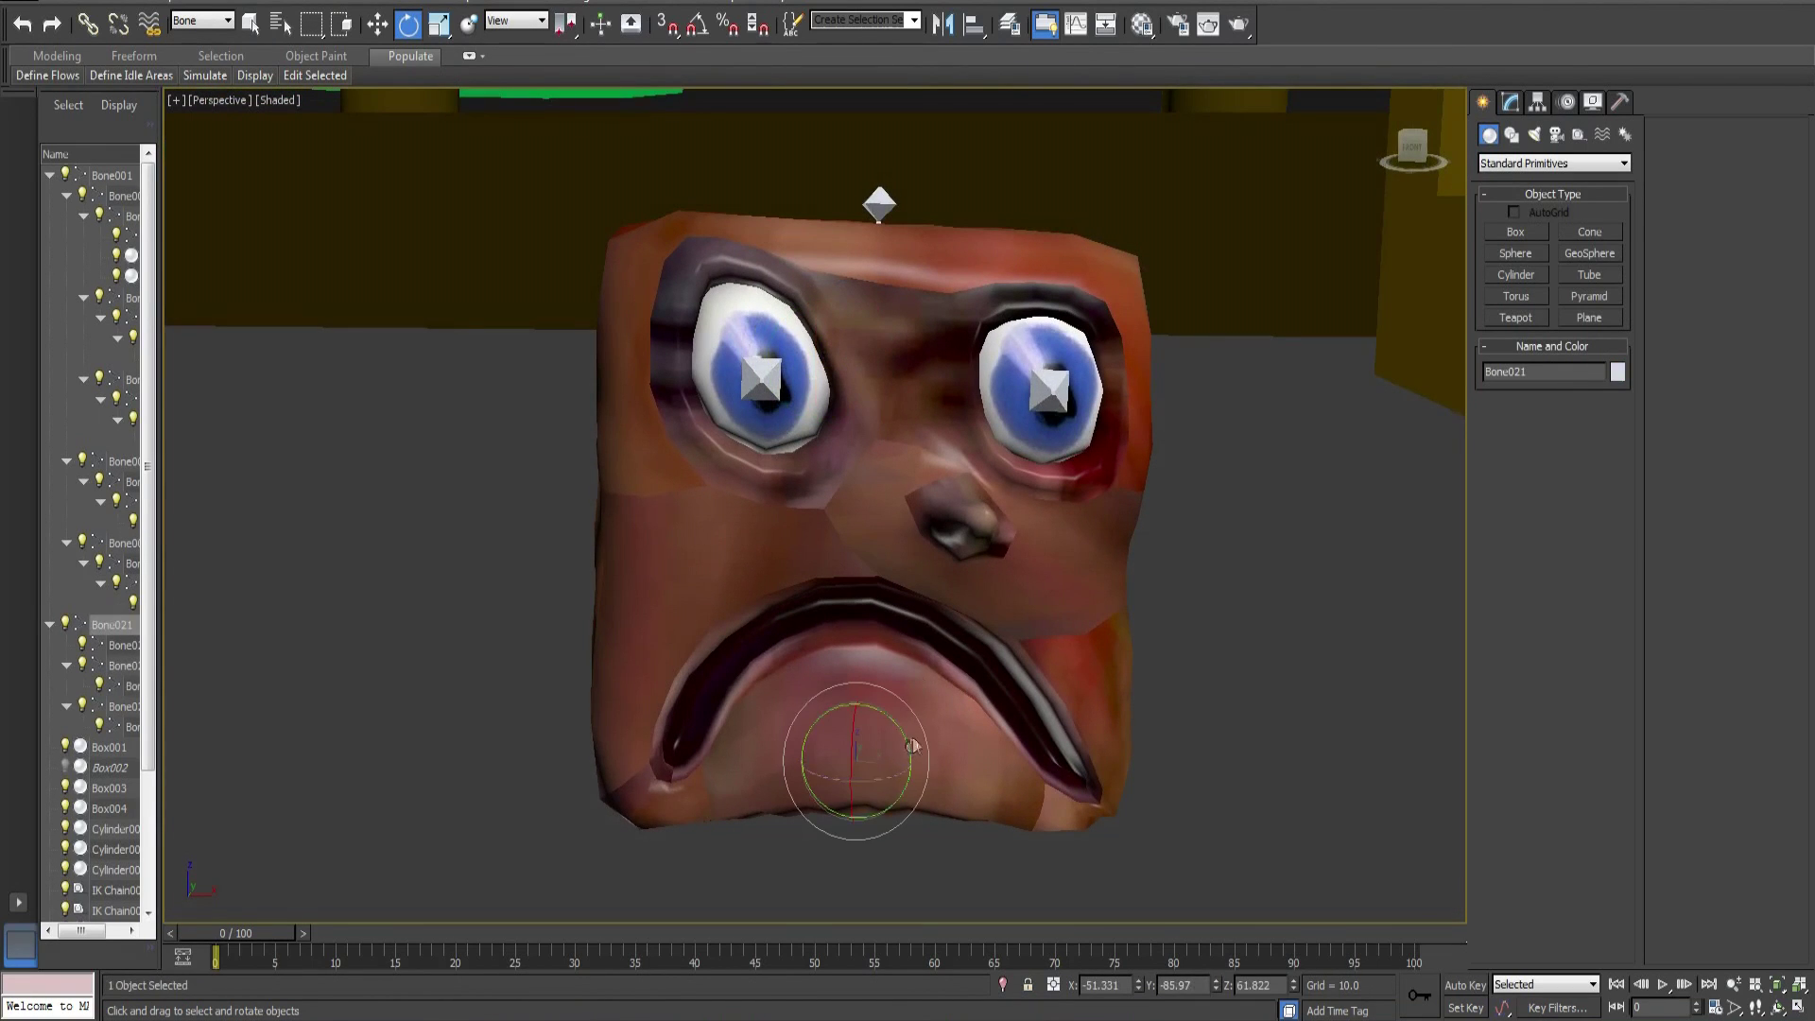
pyautogui.moveTo(890, 779); pyautogui.dragTo(506, 762)
pyautogui.moveTo(1223, 596); pyautogui.dragTo(718, 654, button='middle')
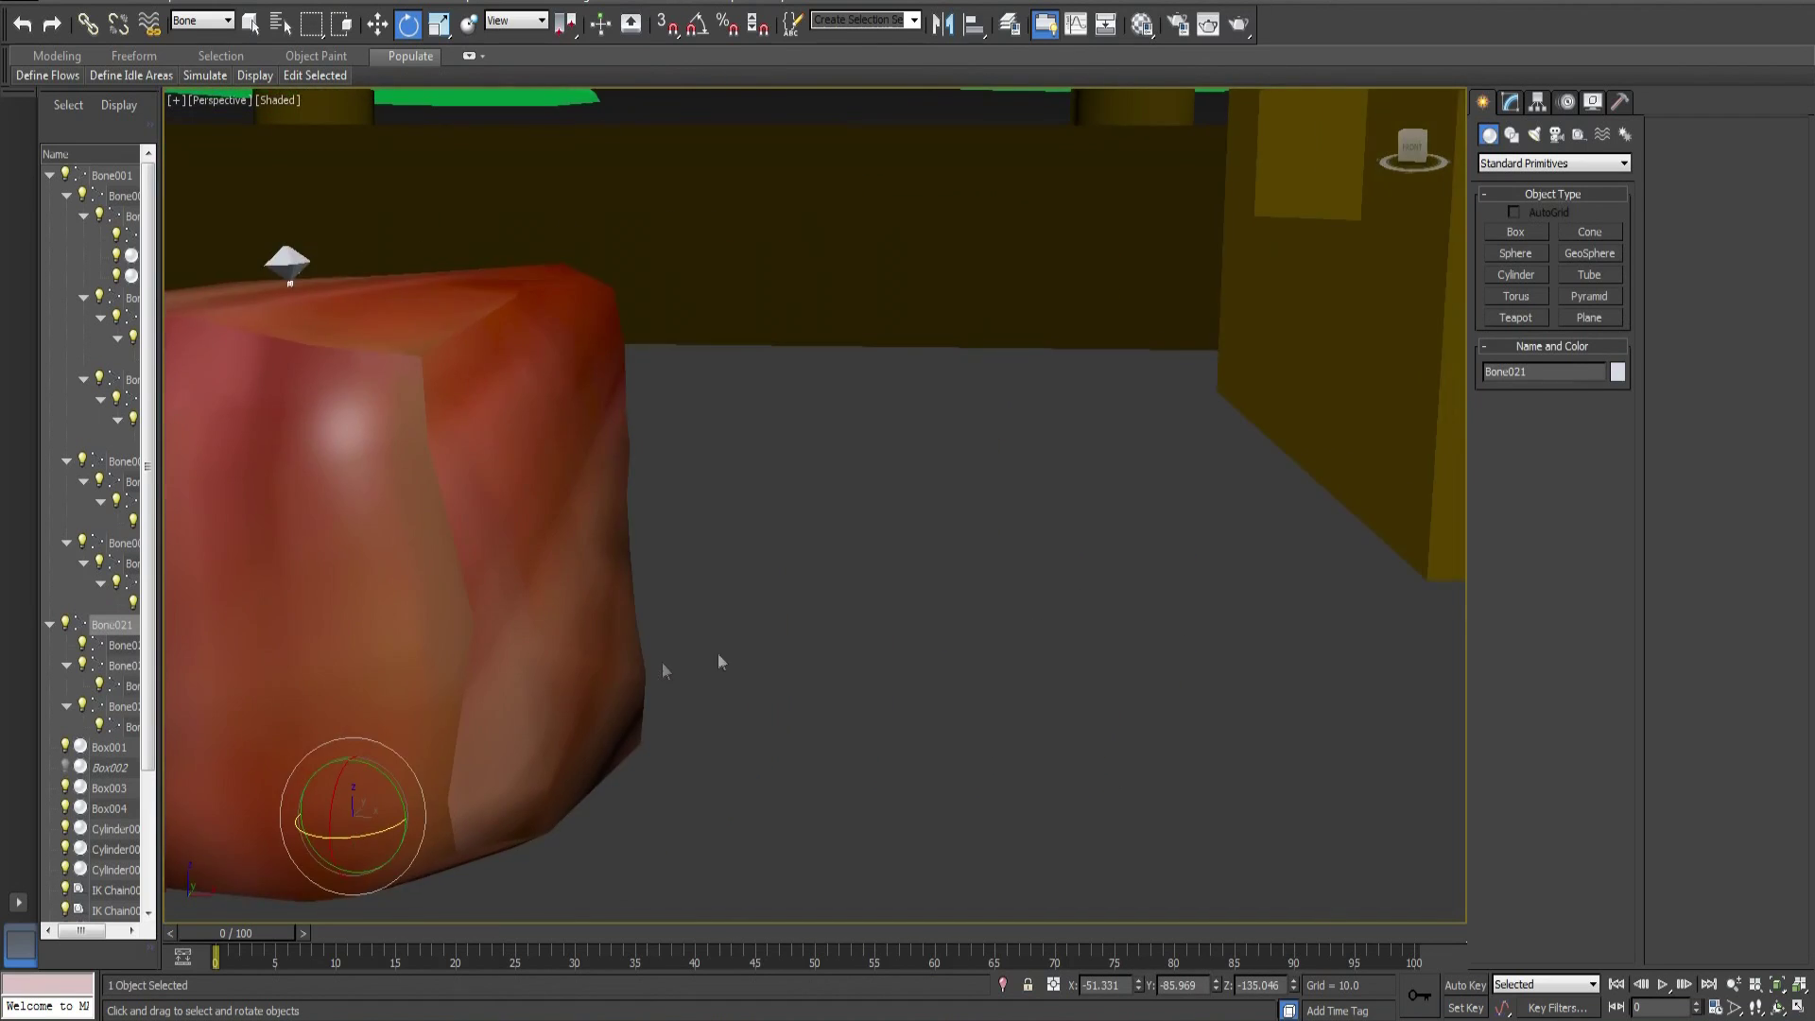
# Select the seated character's head bone, Bone003, and rotate it so the head faces the viewer
pyautogui.scroll(-5, 830, 611)
pyautogui.click(1263, 309)
pyautogui.click(1282, 315)
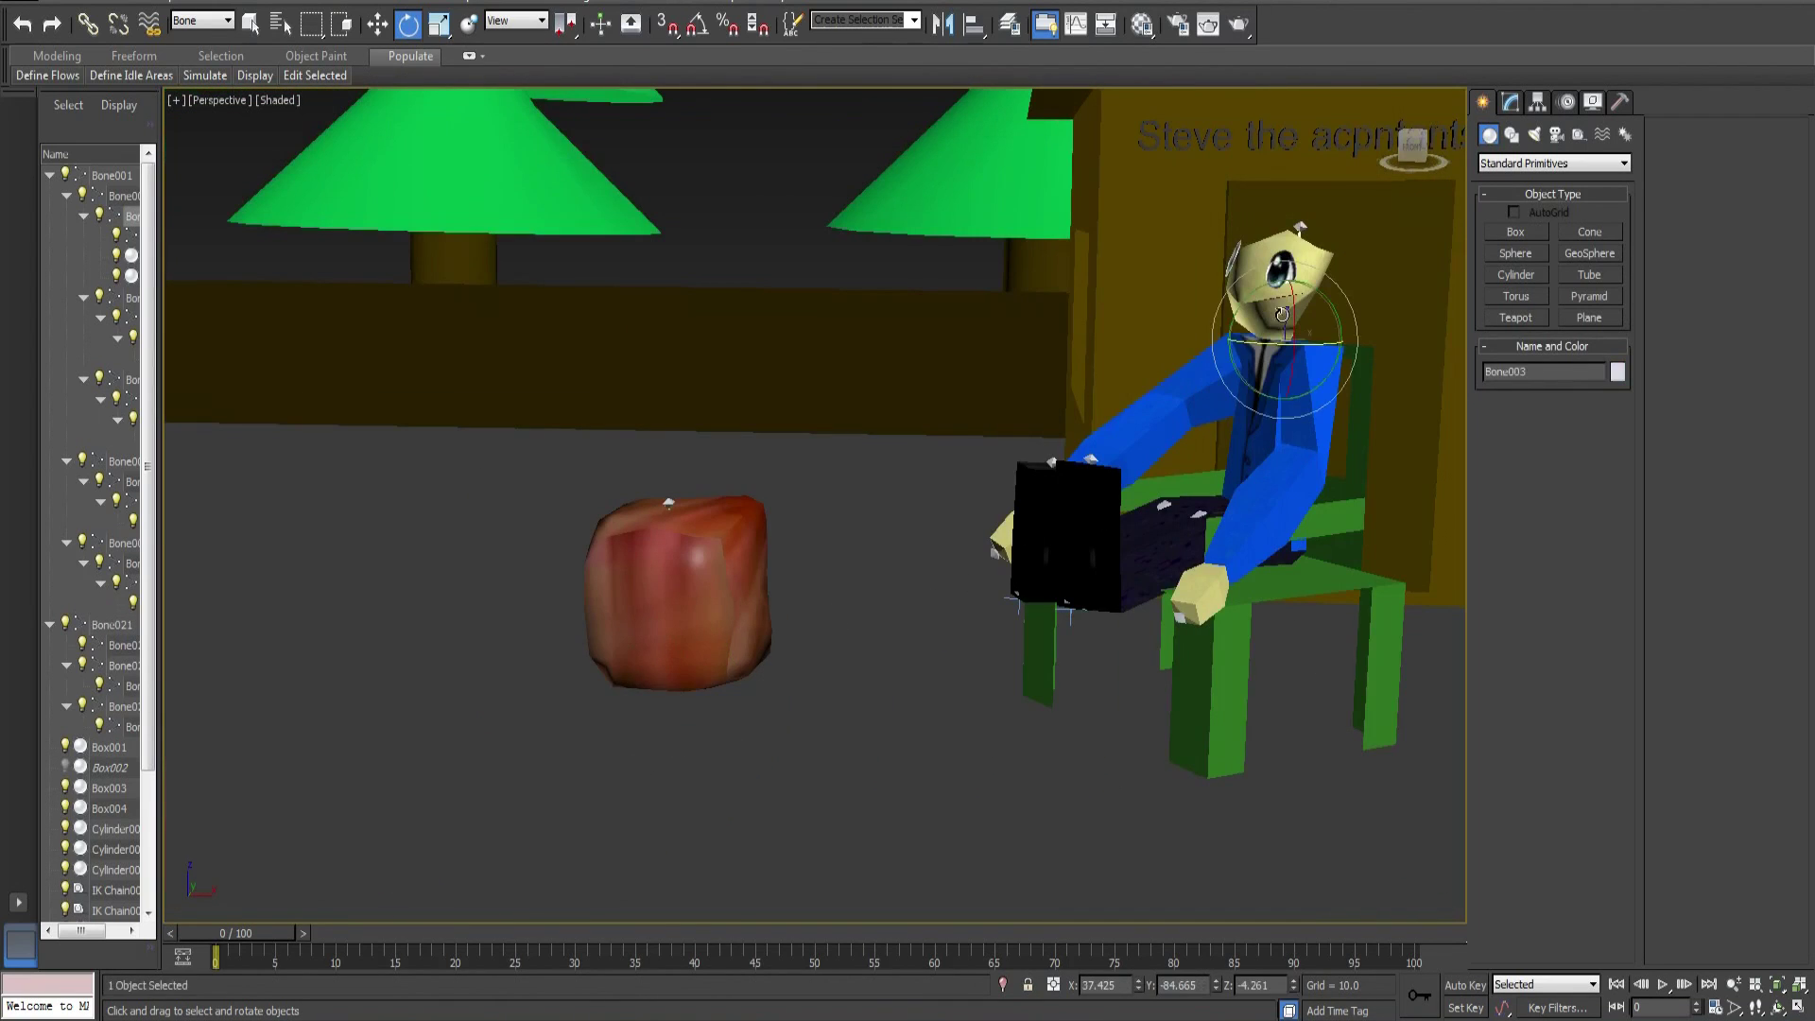
pyautogui.press('z')
pyautogui.scroll(-3, 1049, 517)
pyautogui.scroll(-1, 1051, 515)
pyautogui.keyDown('alt'); pyautogui.moveTo(936, 632); pyautogui.dragTo(934, 605, button='middle'); pyautogui.keyUp('alt')
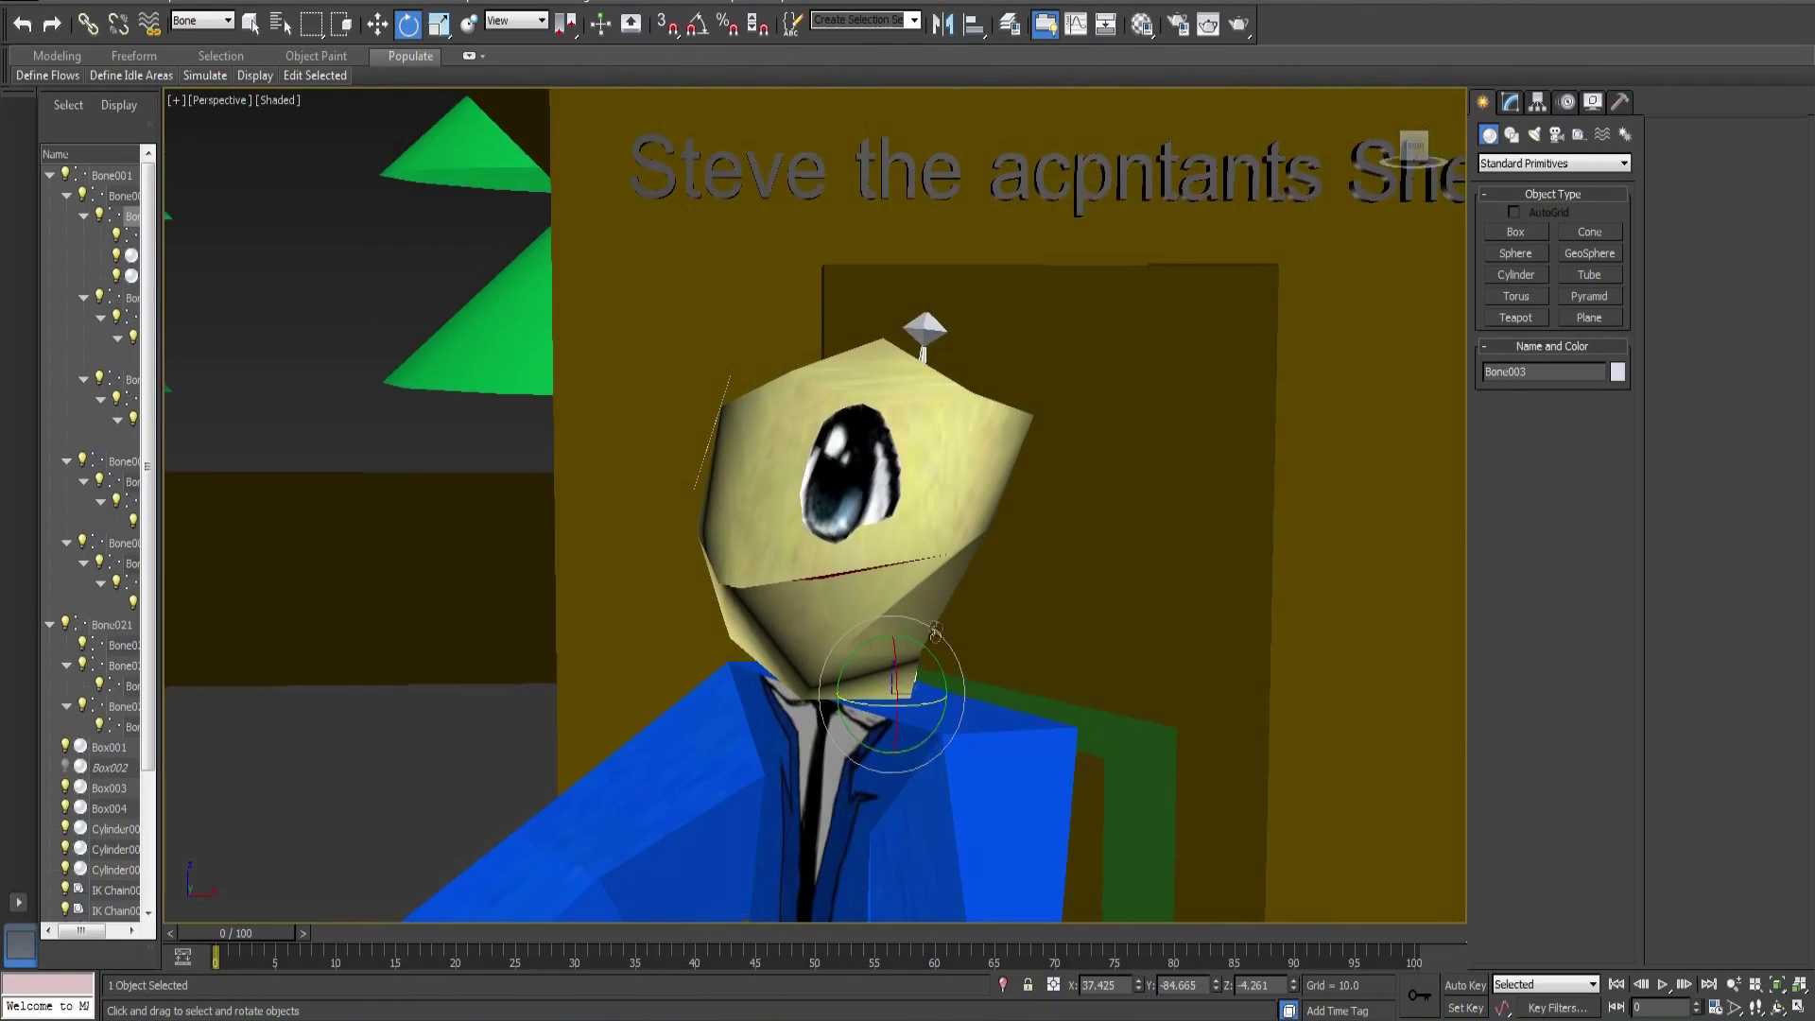
pyautogui.moveTo(894, 687); pyautogui.dragTo(903, 575, button='middle')
pyautogui.moveTo(884, 573); pyautogui.dragTo(580, 863)
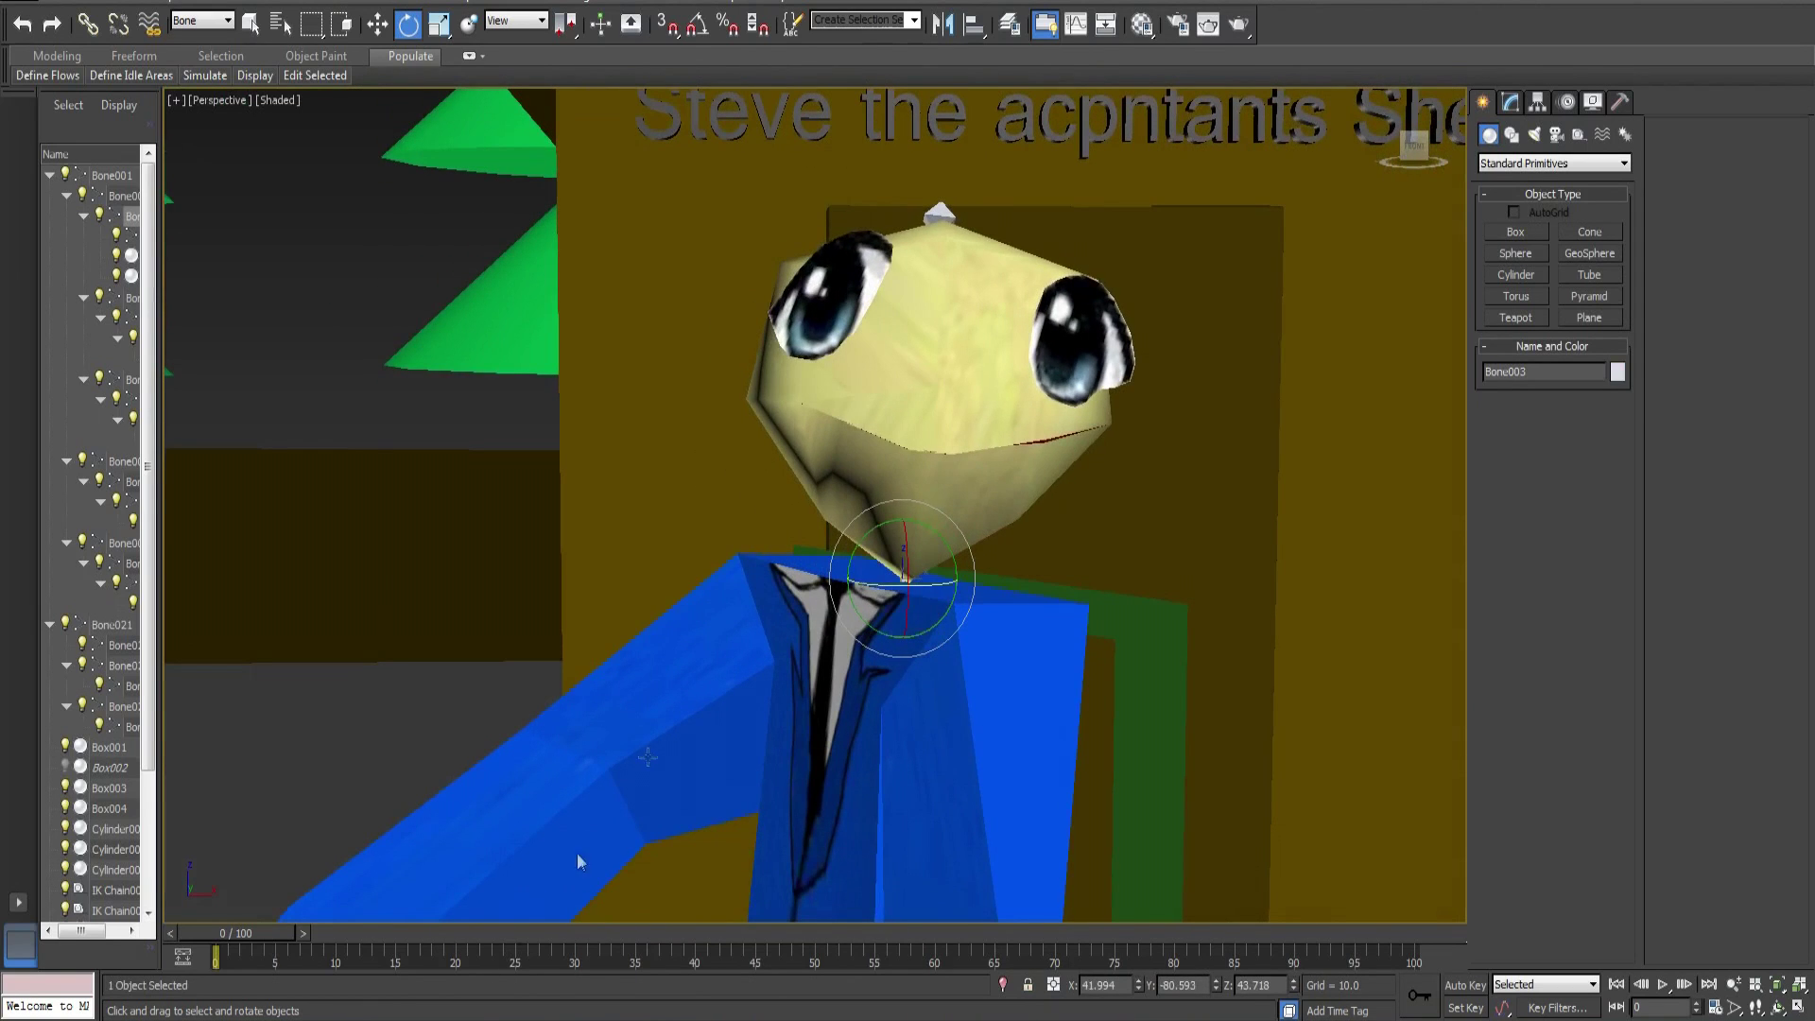
# Adjust the rotation of the seated character's head bone at frame 20 and return the timeline to frame 0
pyautogui.moveTo(248, 939); pyautogui.dragTo(477, 939)
pyautogui.click(649, 714)
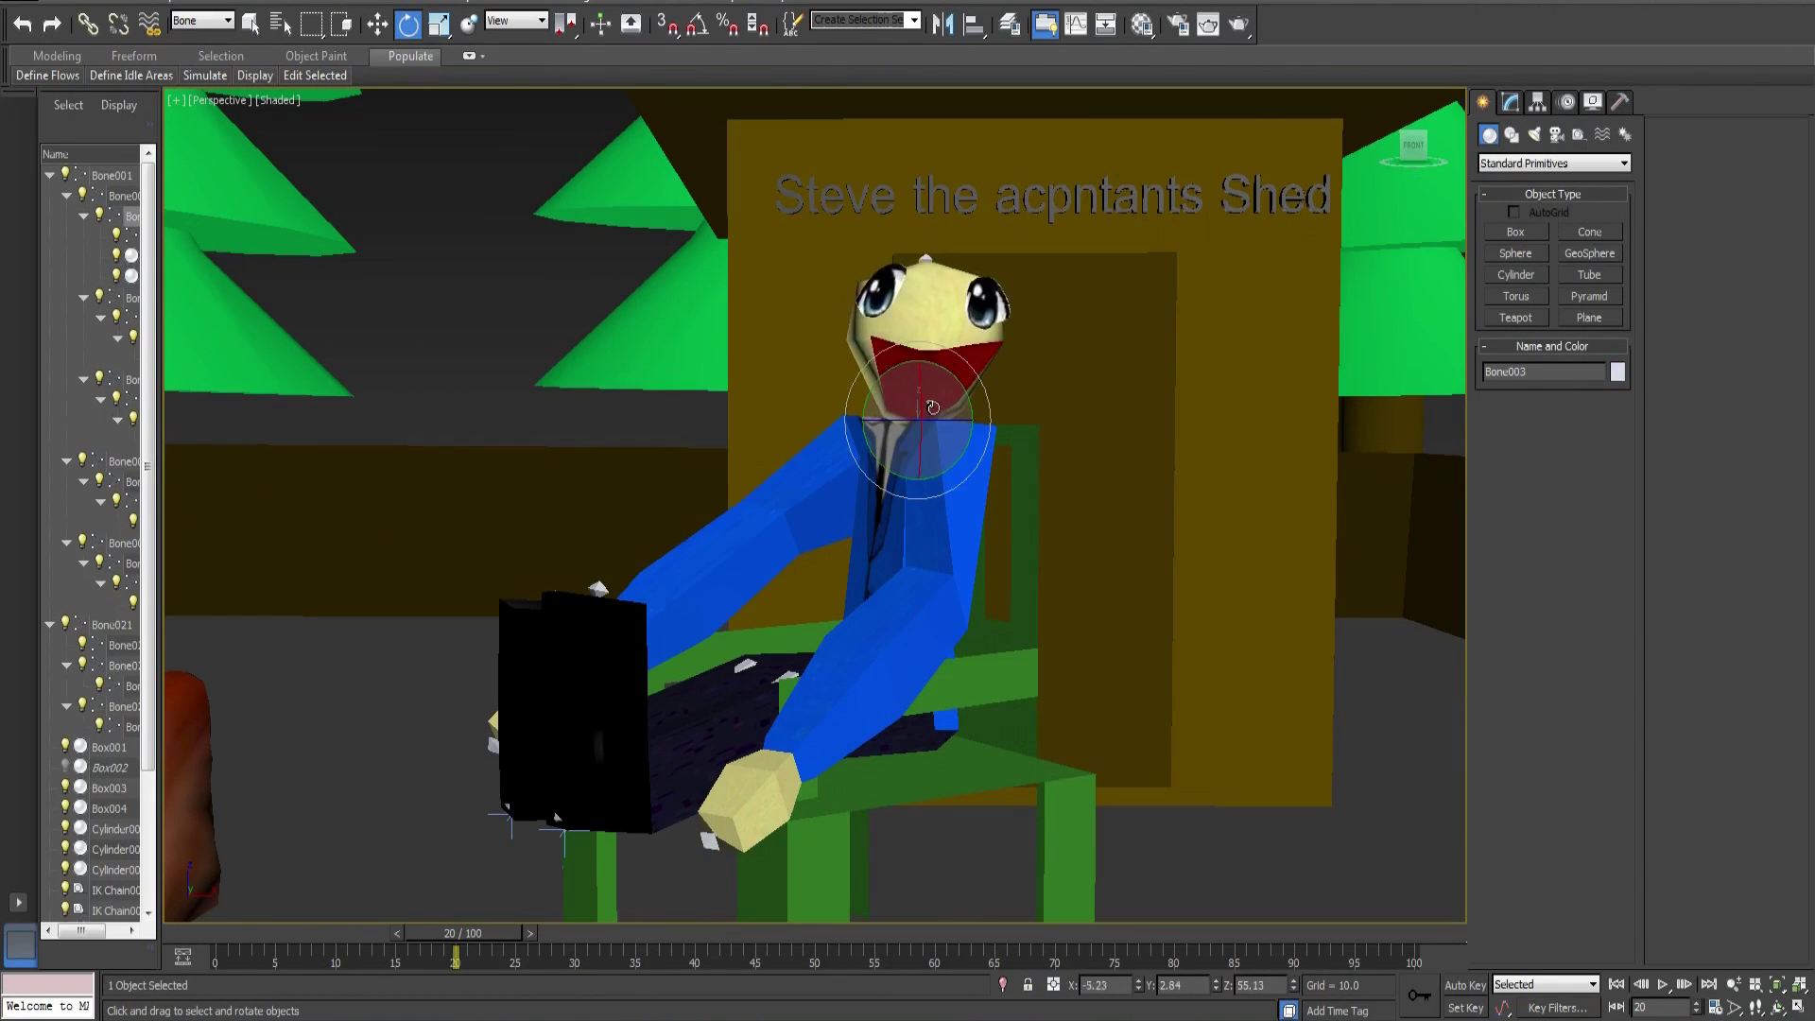
pyautogui.moveTo(933, 407); pyautogui.dragTo(917, 416)
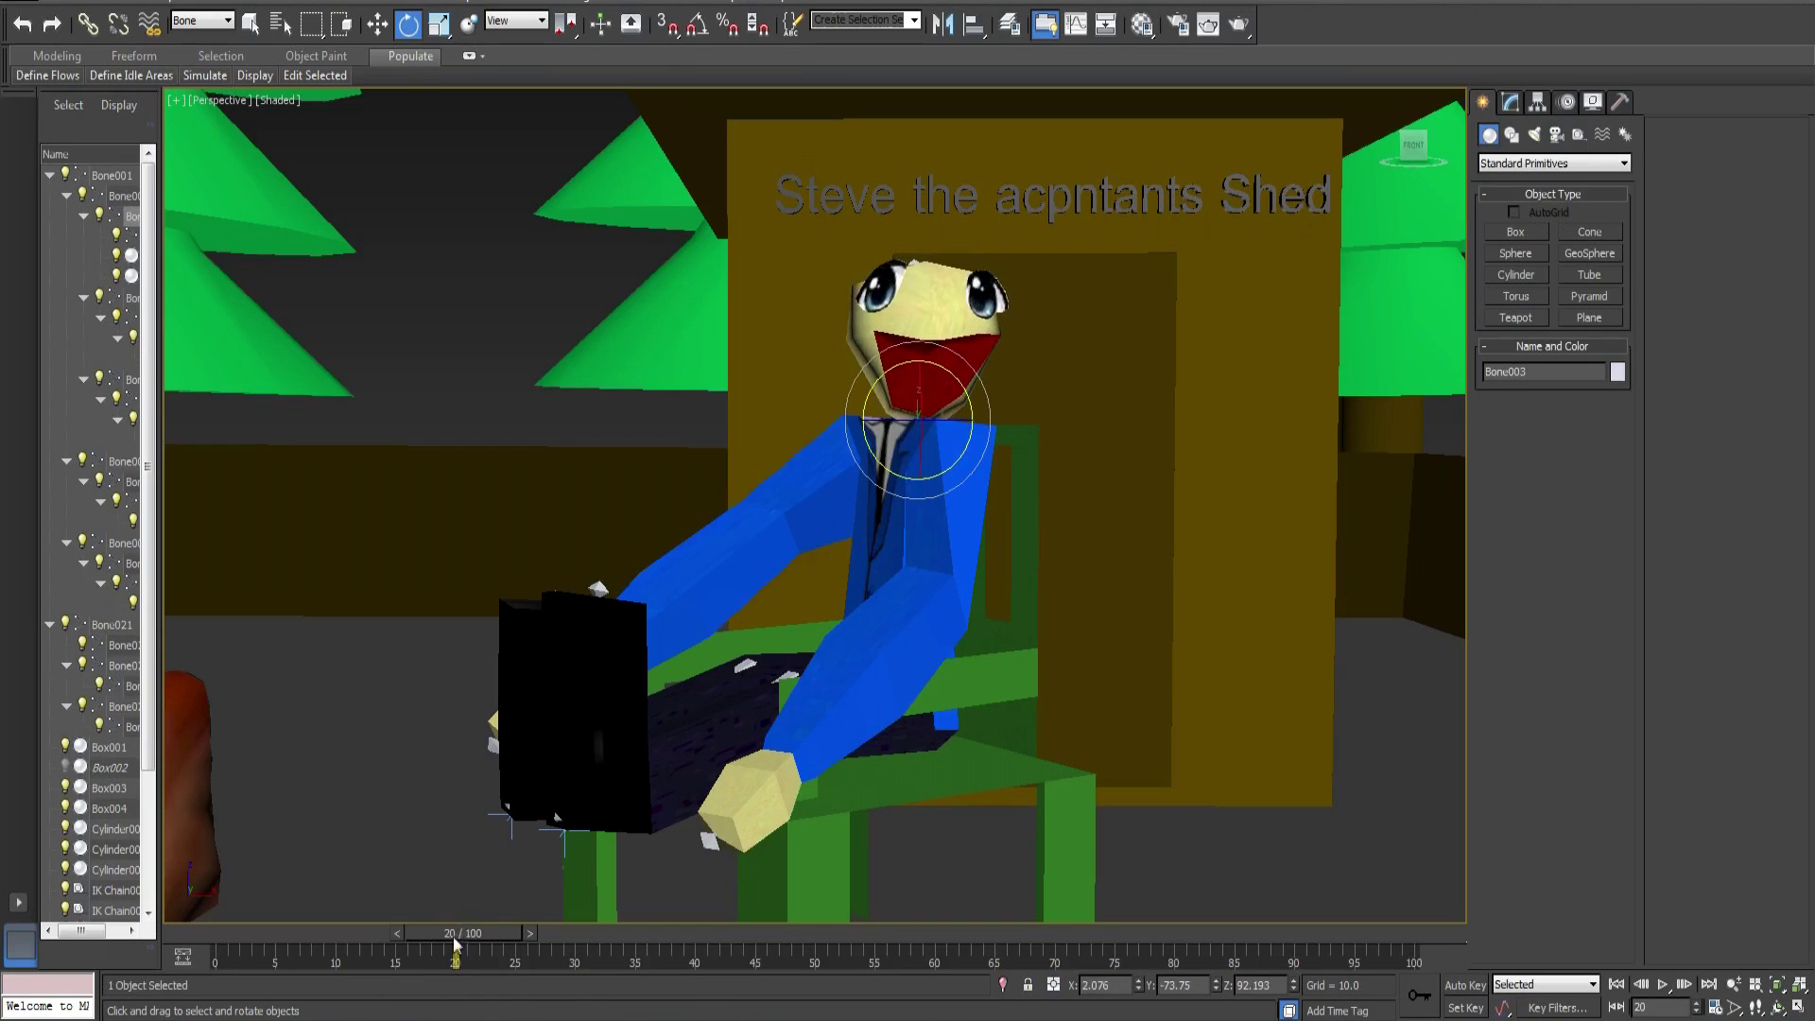
pyautogui.moveTo(455, 942); pyautogui.dragTo(312, 943)
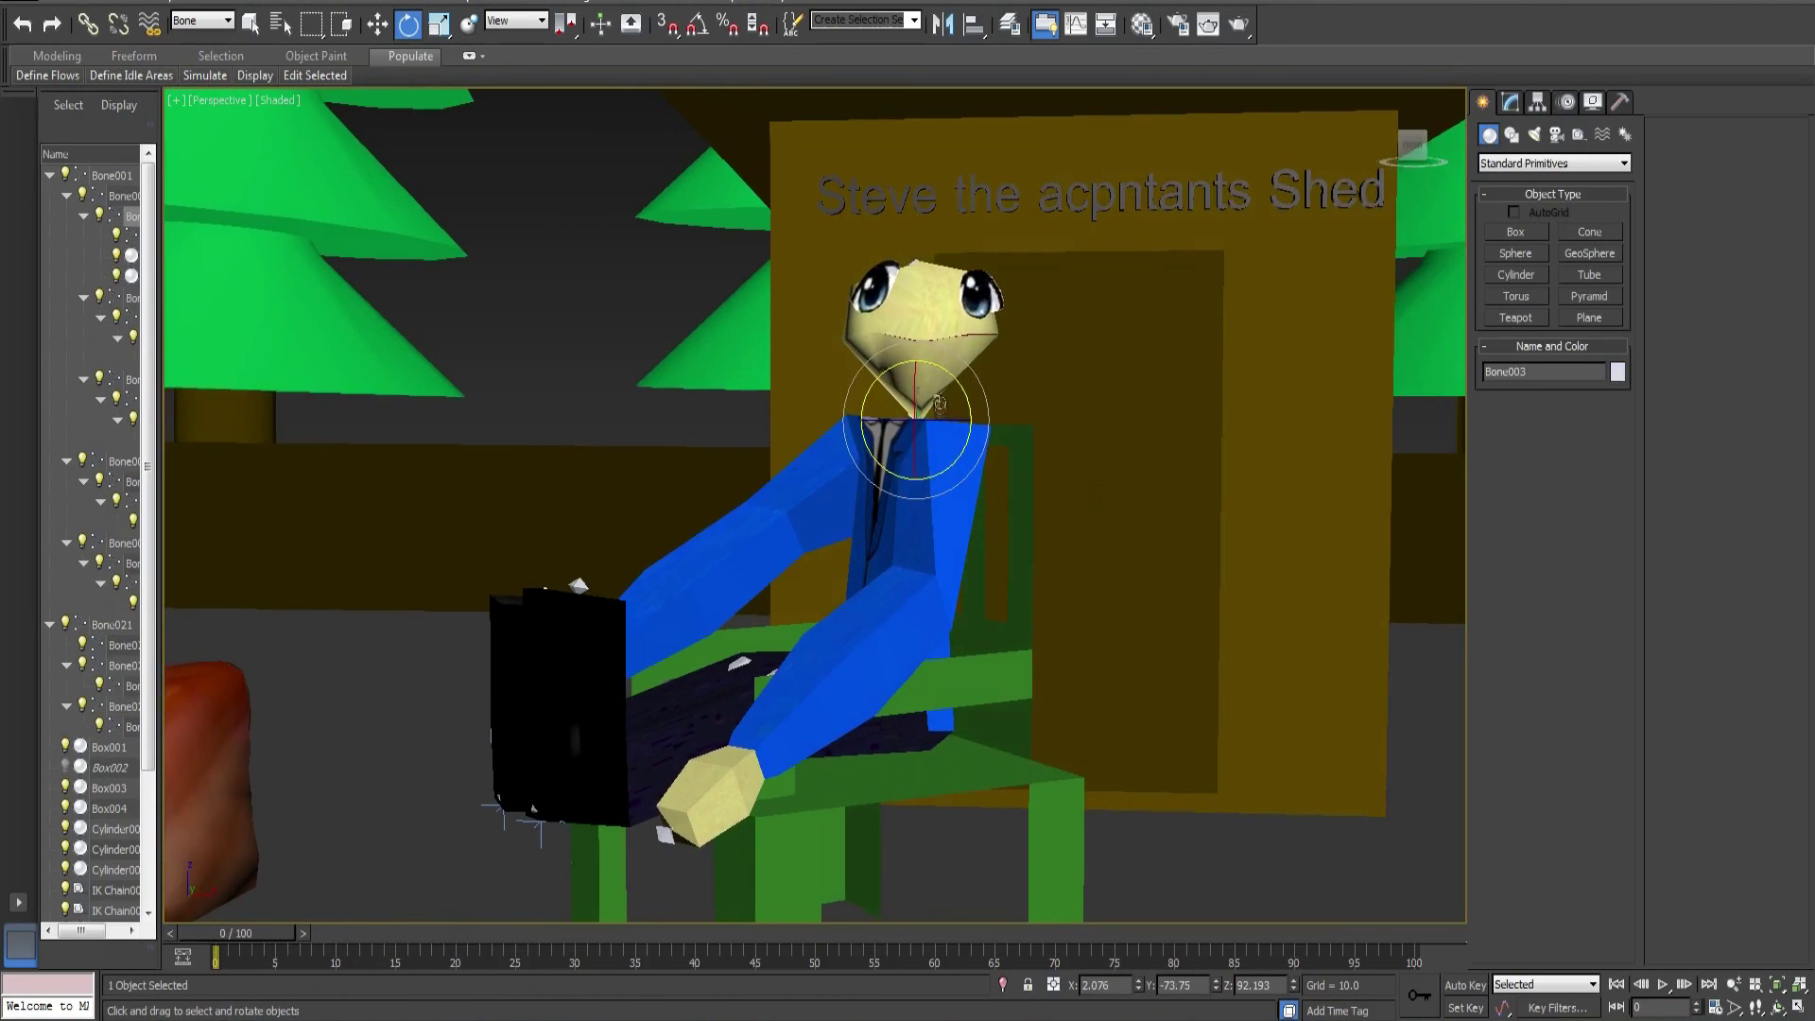
pyautogui.moveTo(856, 407); pyautogui.dragTo(846, 487)
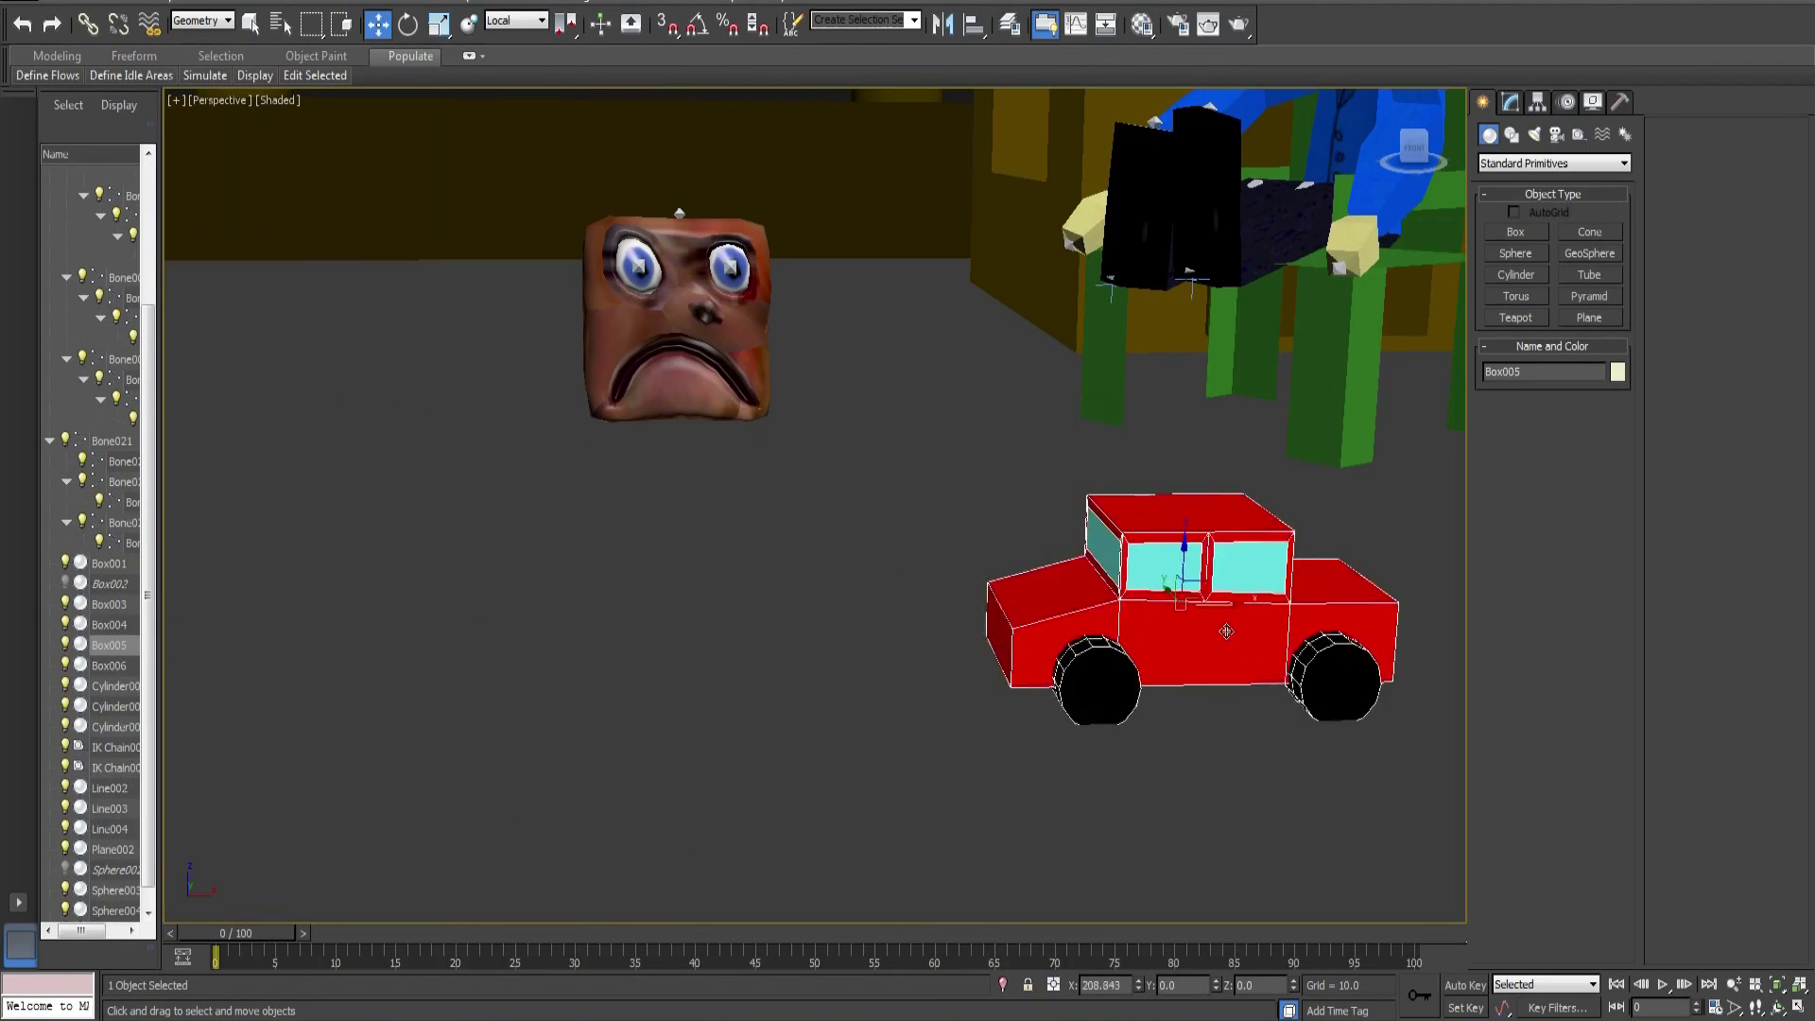
# Move the red car, Box005, sideways to stand in front of the box-shaped face
pyautogui.moveTo(1247, 616); pyautogui.dragTo(787, 550)
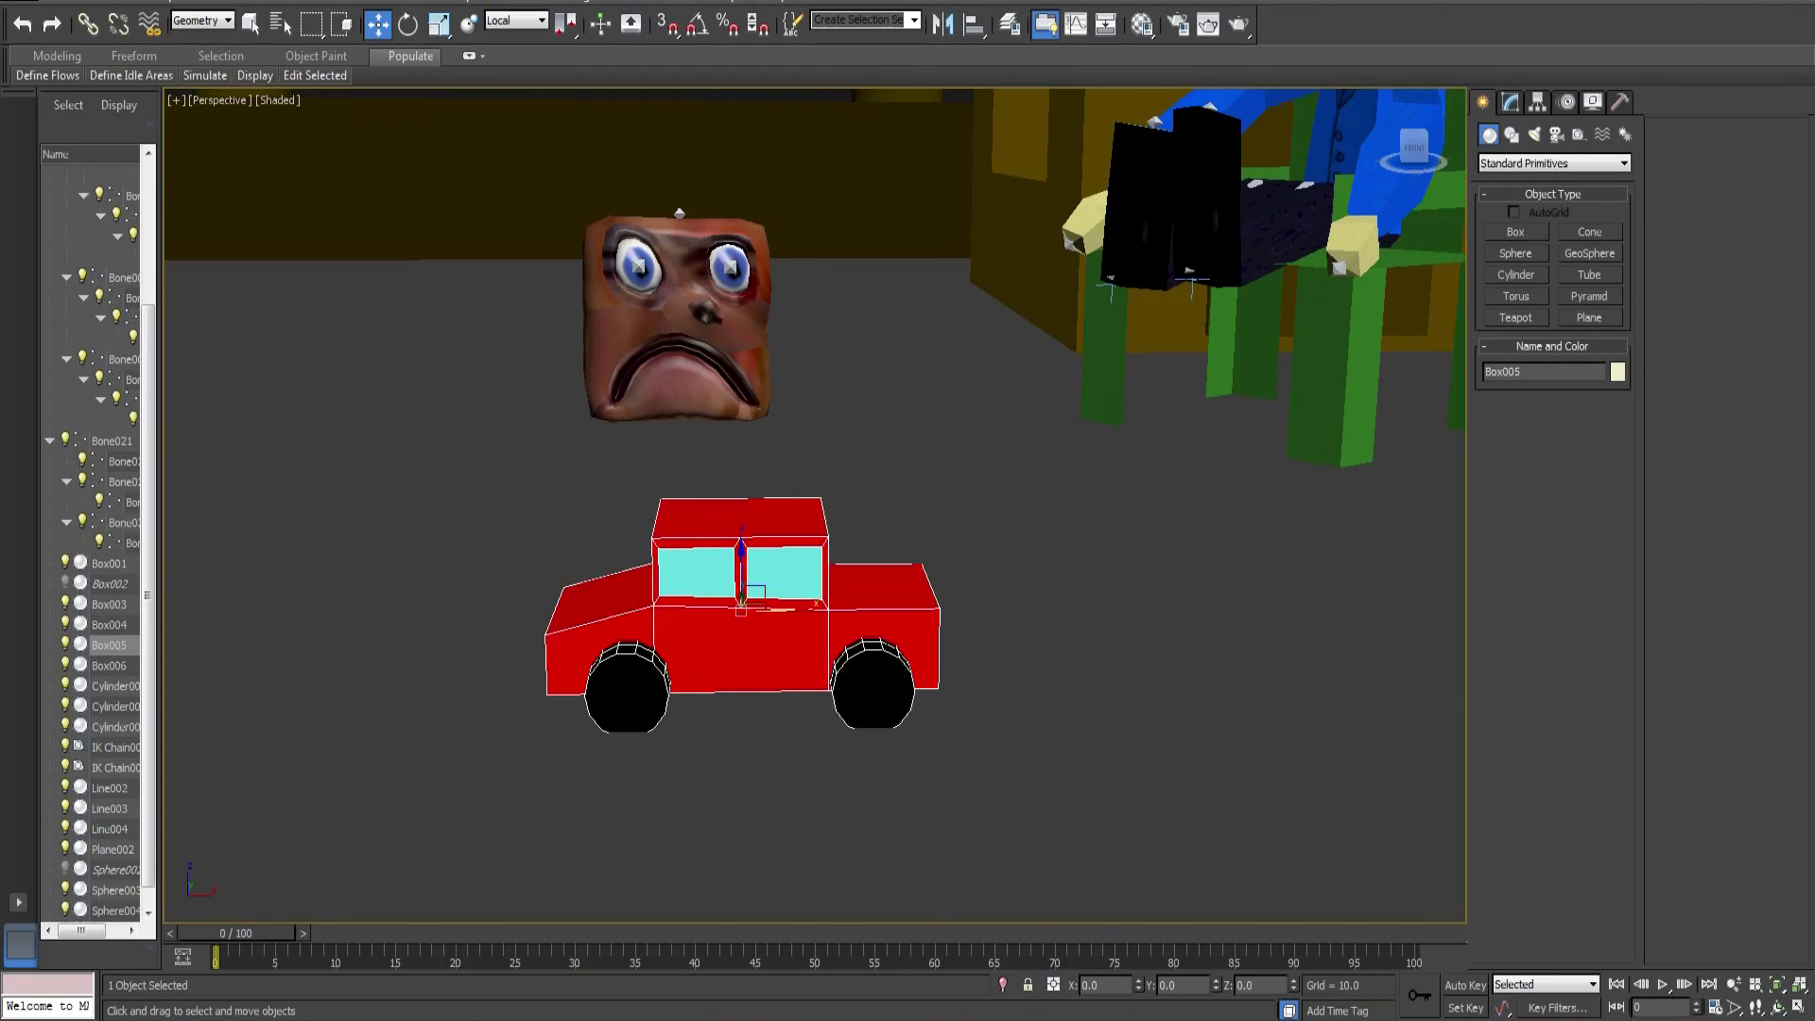
# Rotate the red car, Box005, and delete it from the scene
pyautogui.click(407, 21)
pyautogui.moveTo(763, 626); pyautogui.dragTo(753, 484)
pyautogui.press('w')
pyautogui.moveTo(792, 647); pyautogui.dragTo(818, 575, button='middle')
pyautogui.press('Delete')
# Select the box-shaped face, Box001, and open the Track View Dope Sheet
pyautogui.click(641, 256)
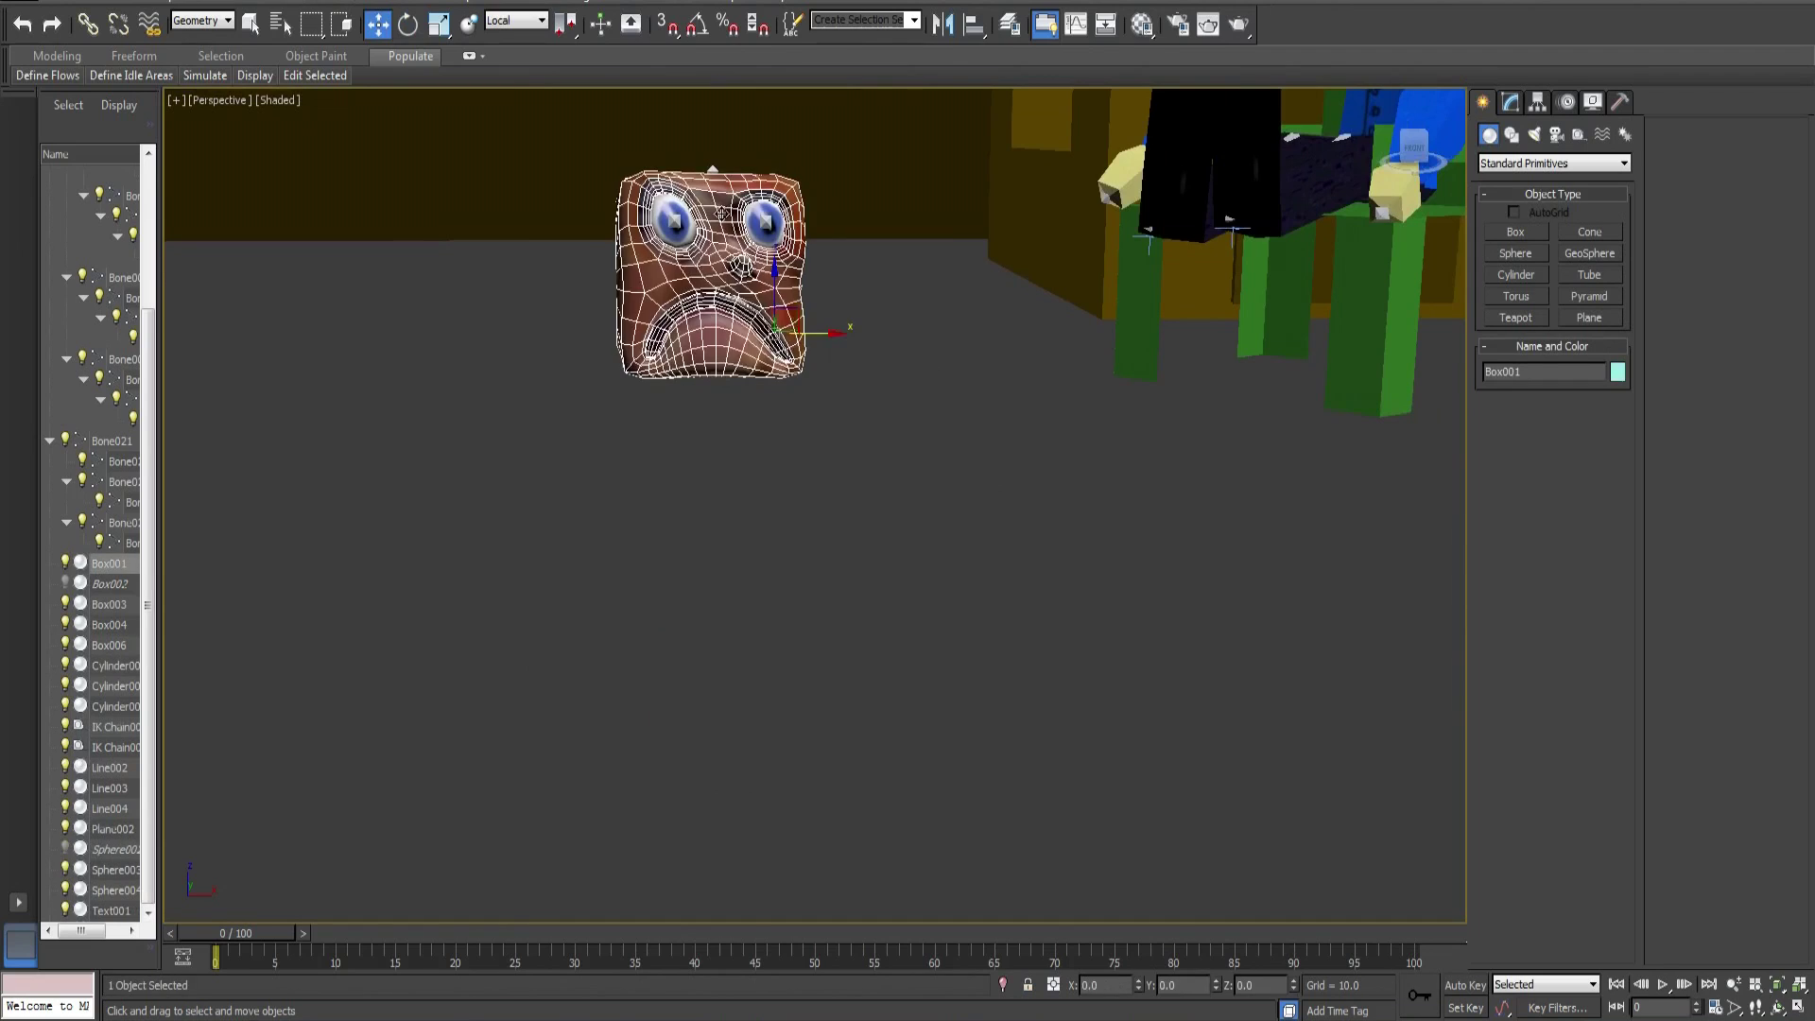
pyautogui.press('z')
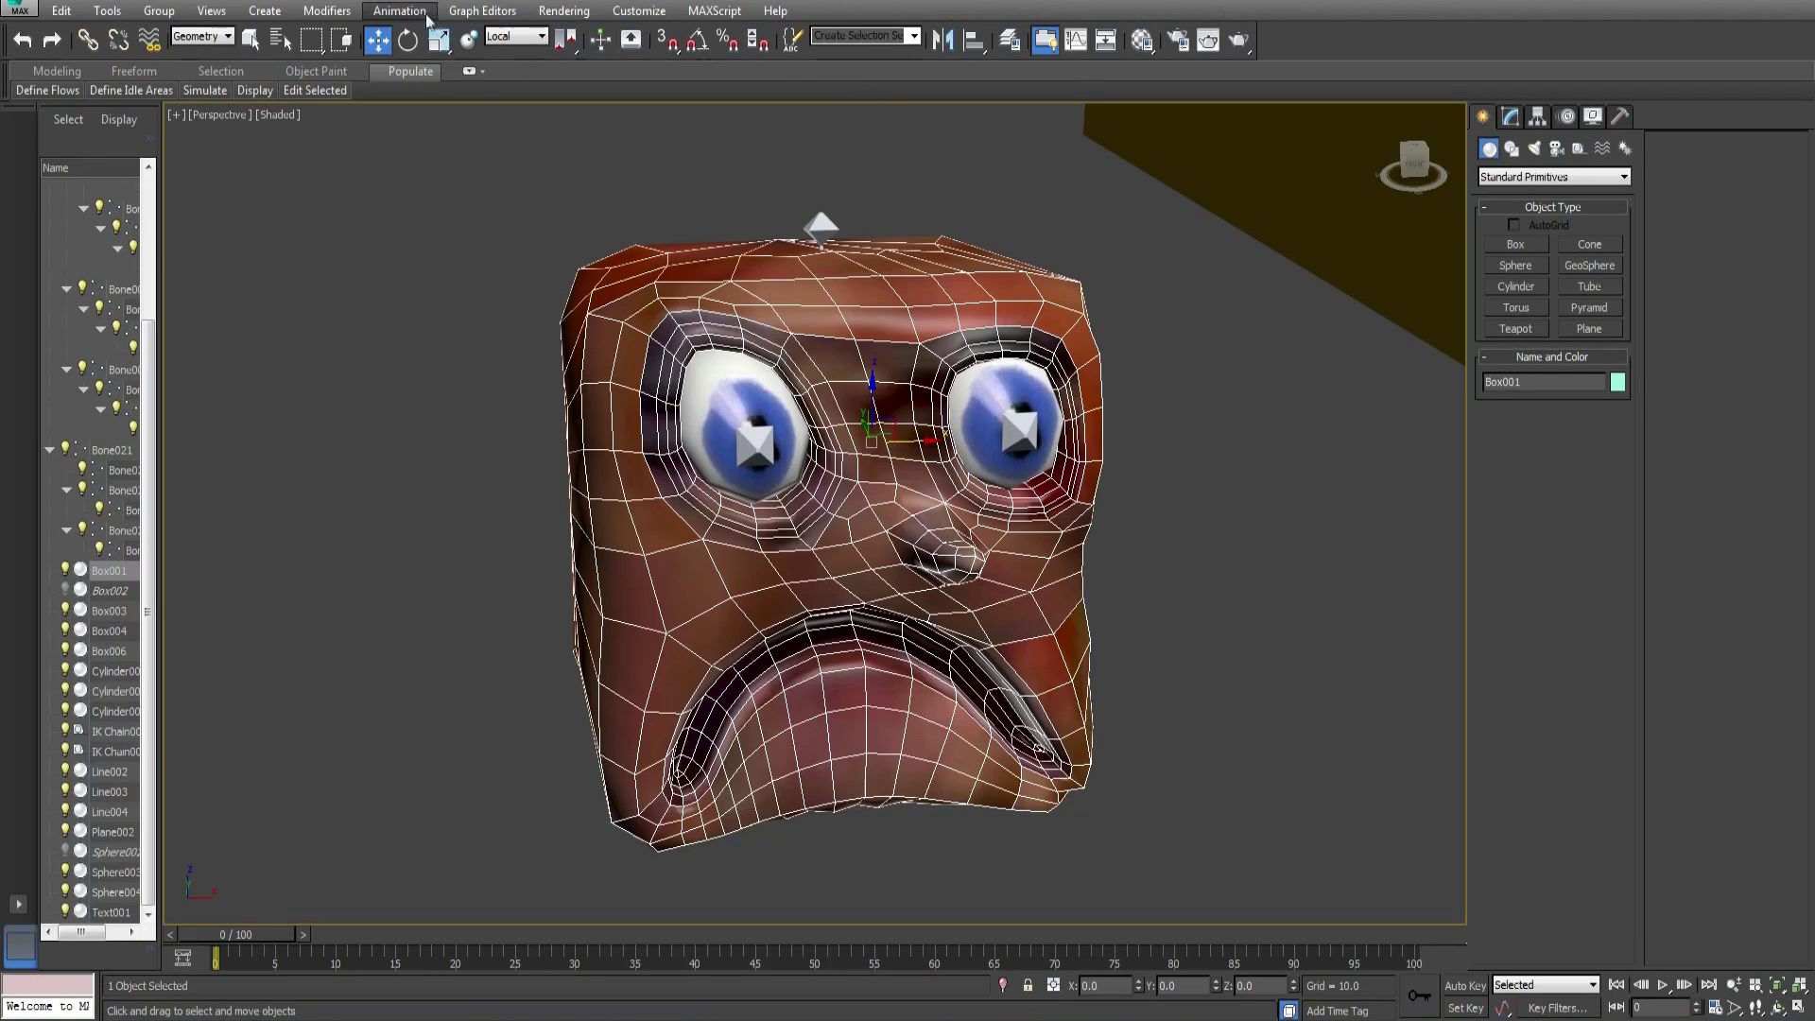
pyautogui.click(485, 13)
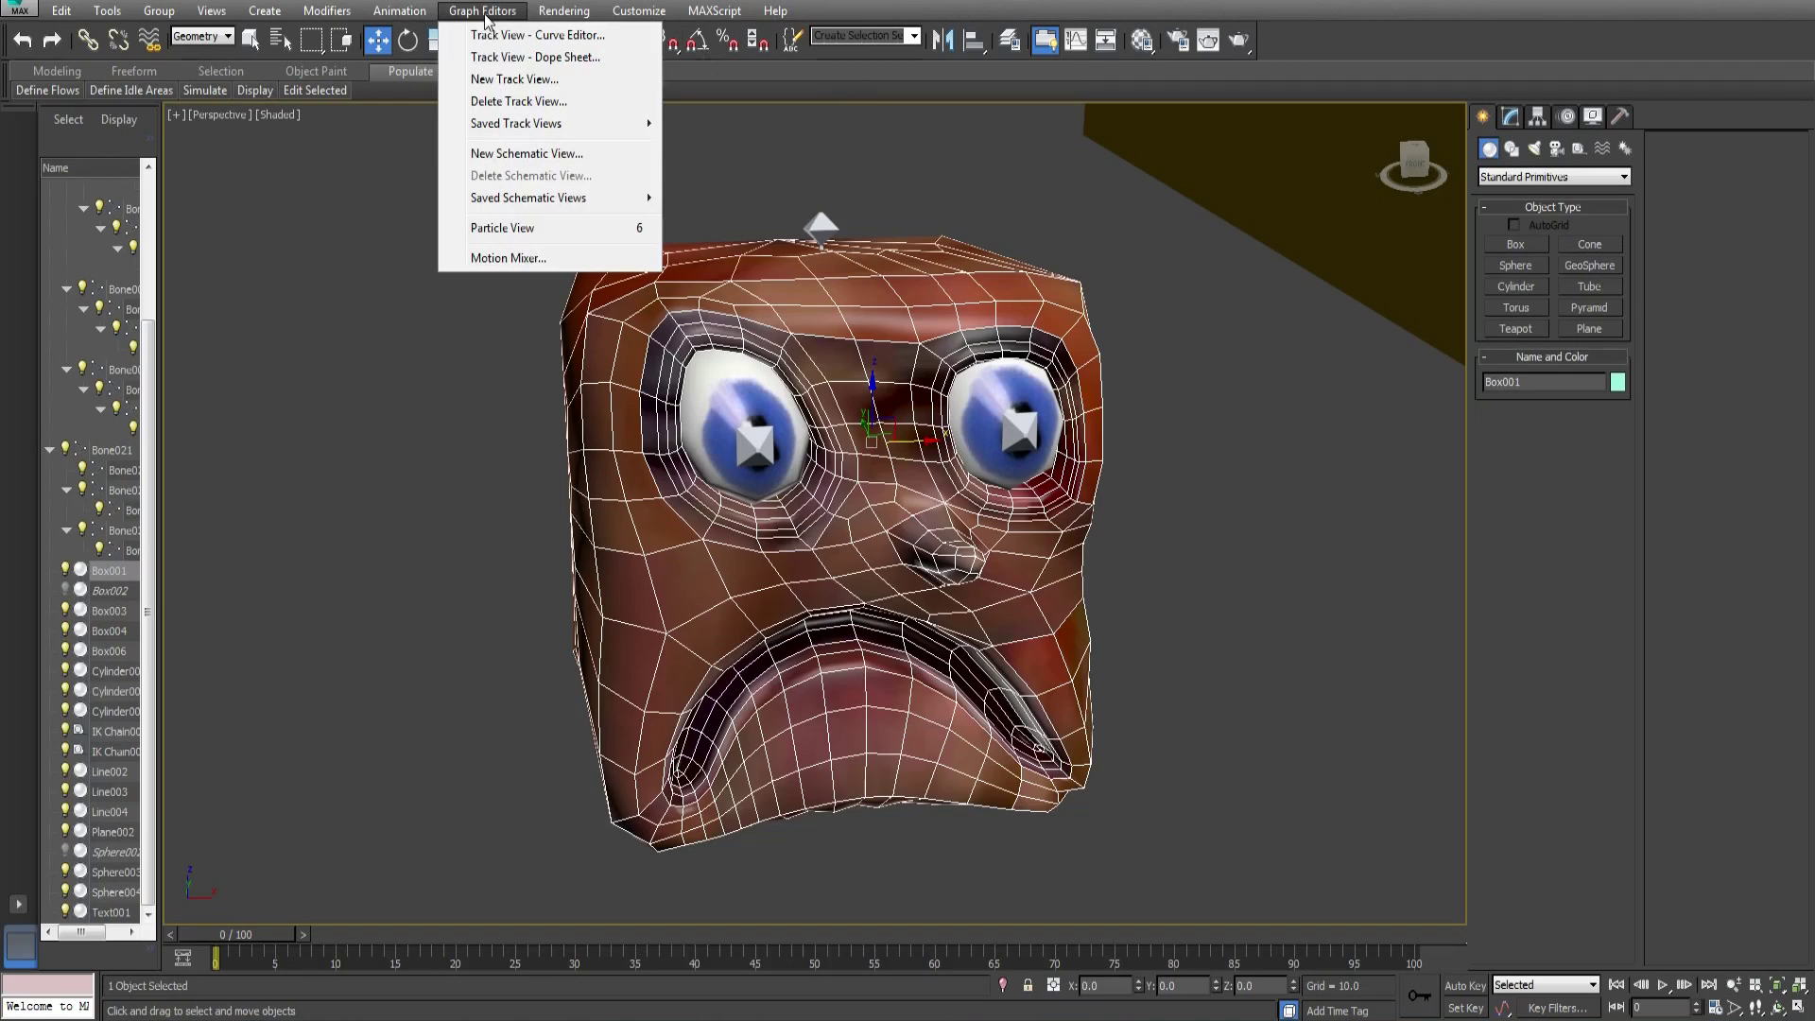
pyautogui.click(510, 60)
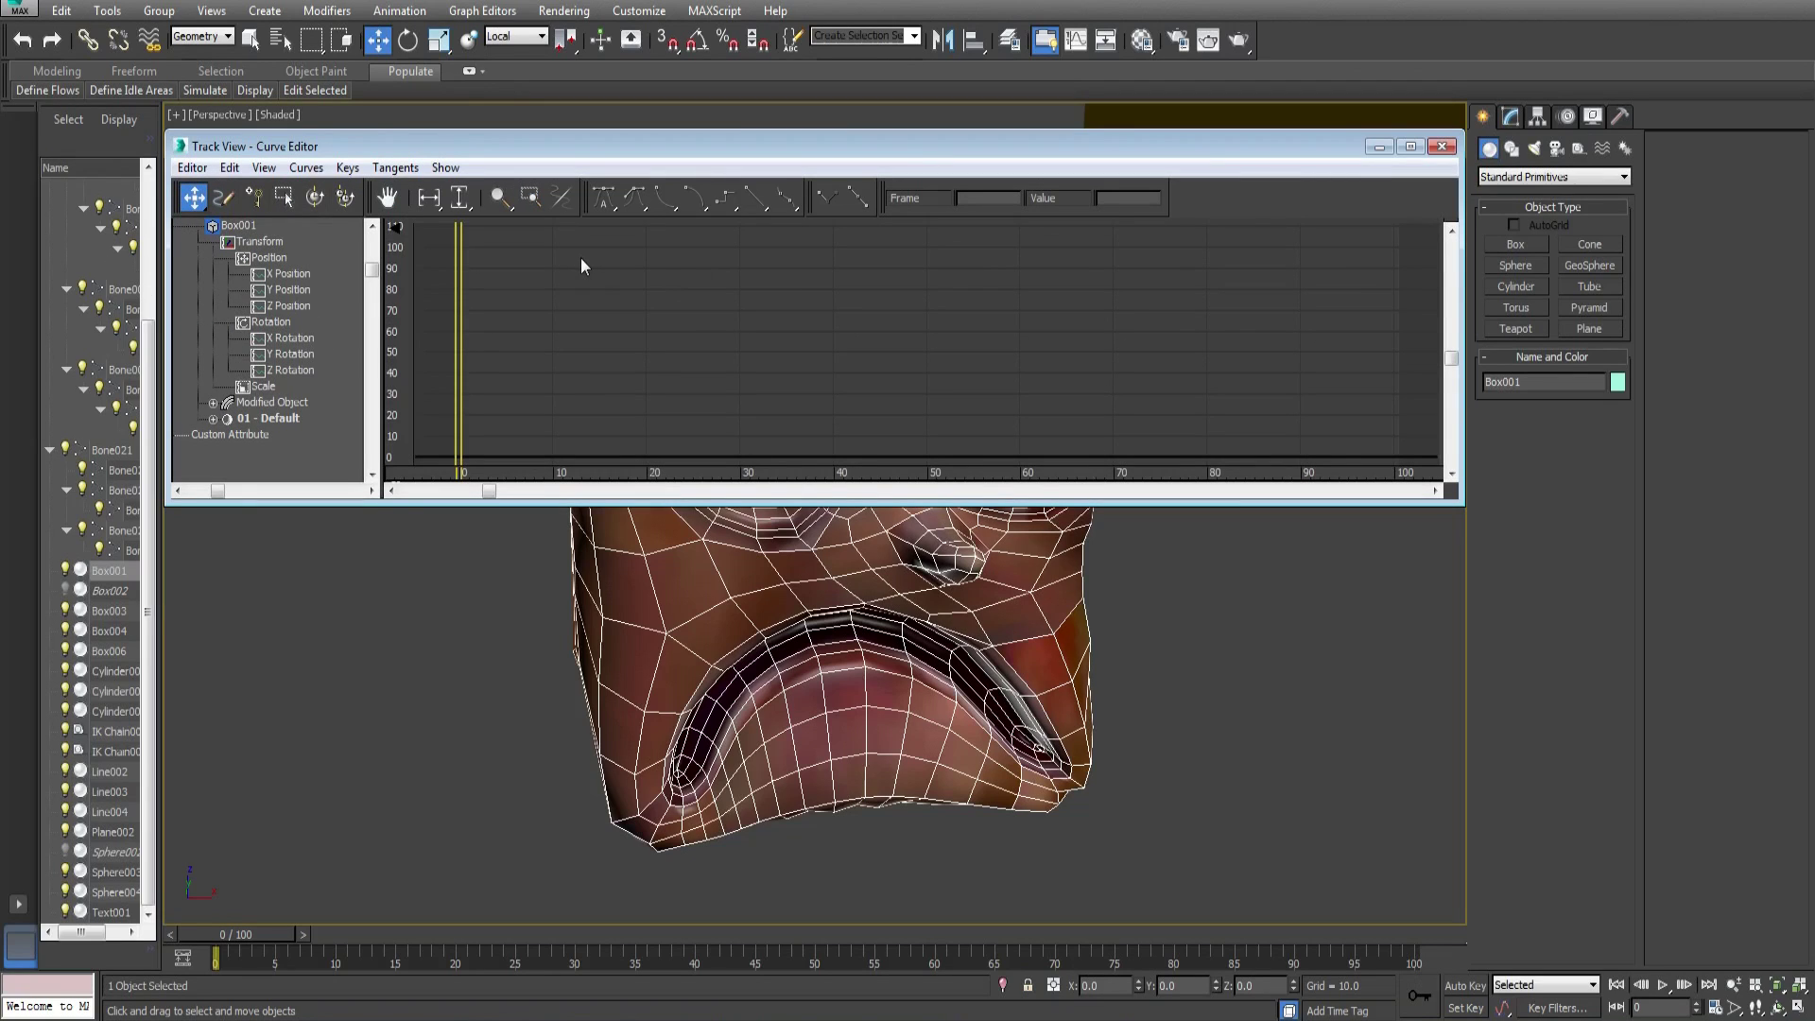
pyautogui.moveTo(640, 293); pyautogui.dragTo(768, 359)
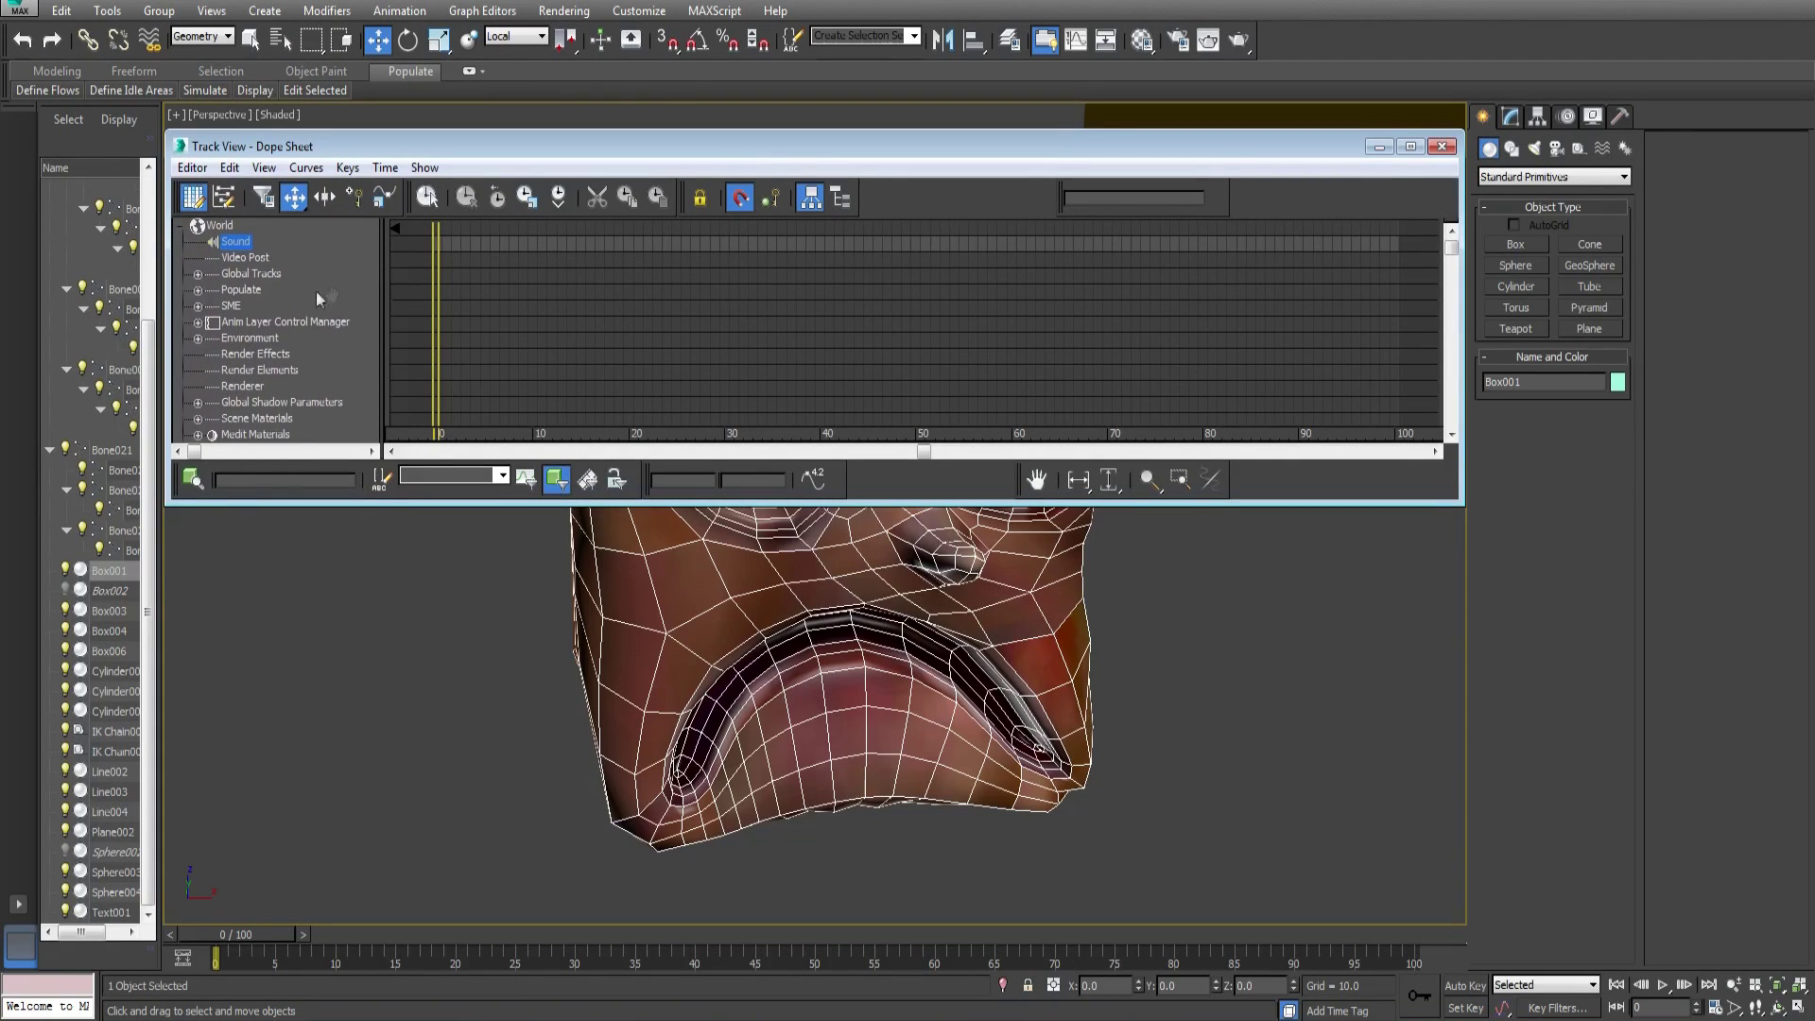
# Add the audio file frwny_georges_lines_01 to the Dope Sheet's Sound track
pyautogui.click(248, 245)
pyautogui.doubleClick(248, 245)
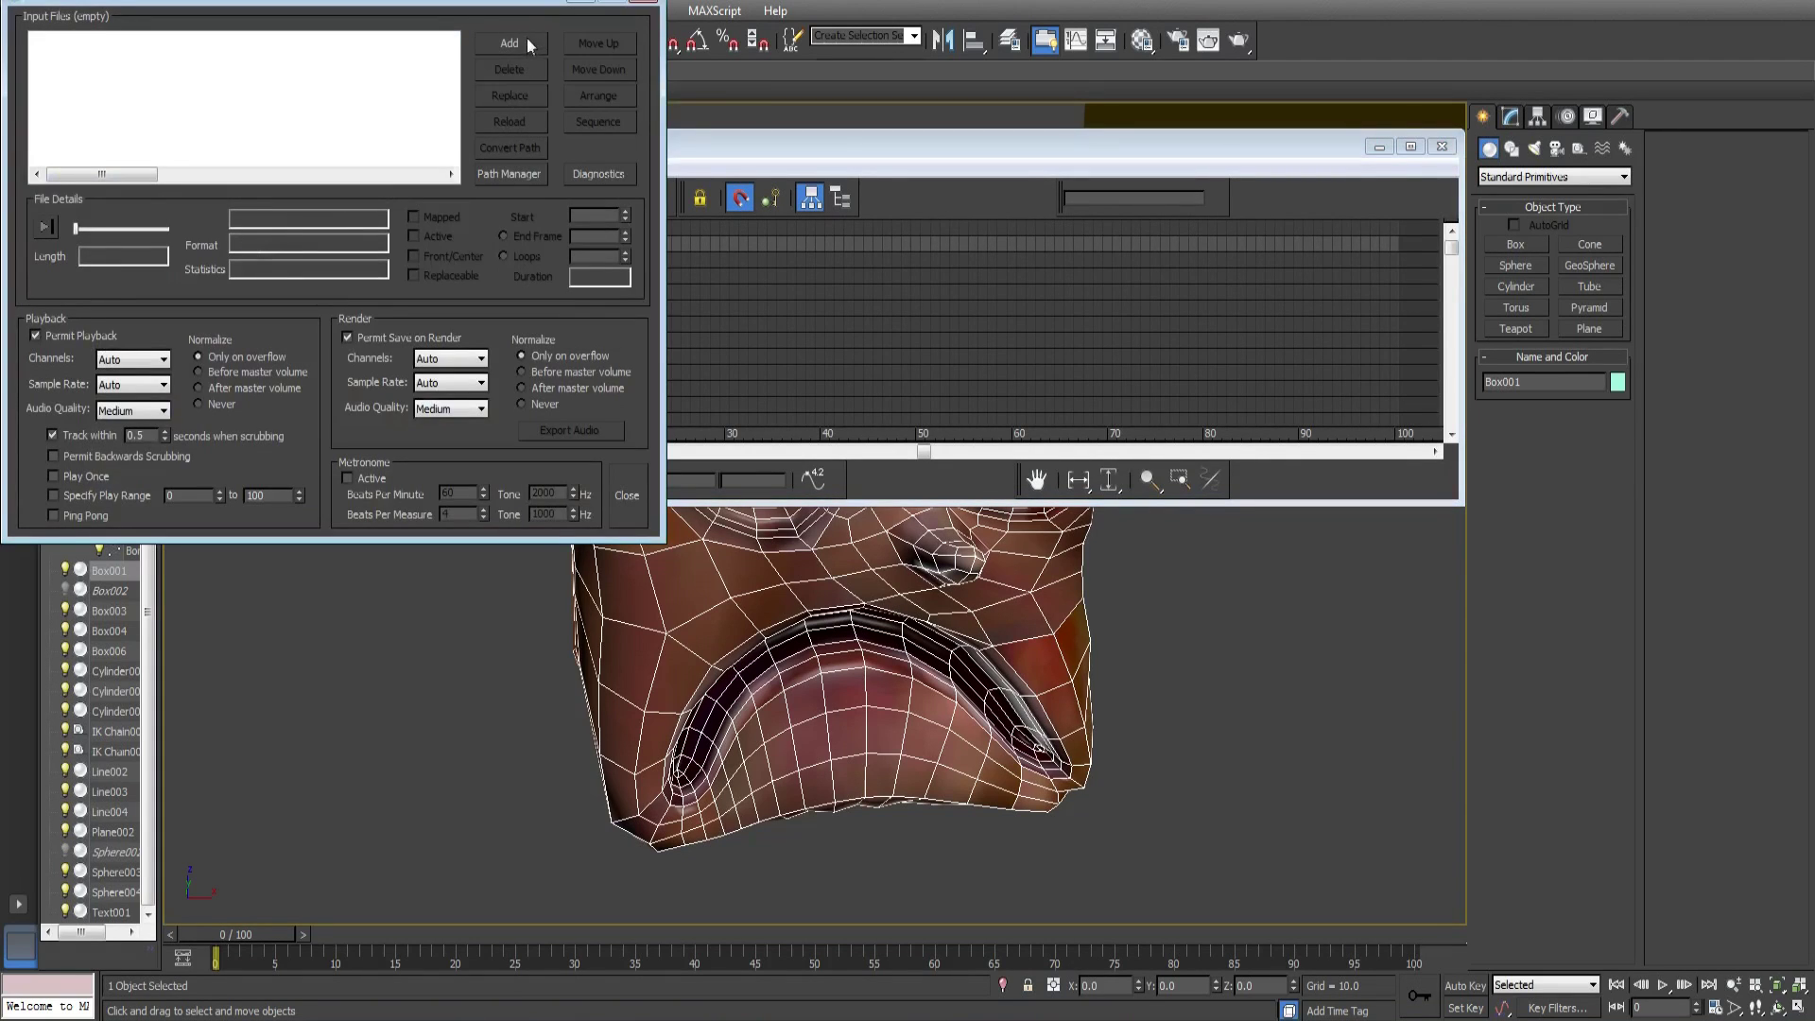
pyautogui.click(513, 45)
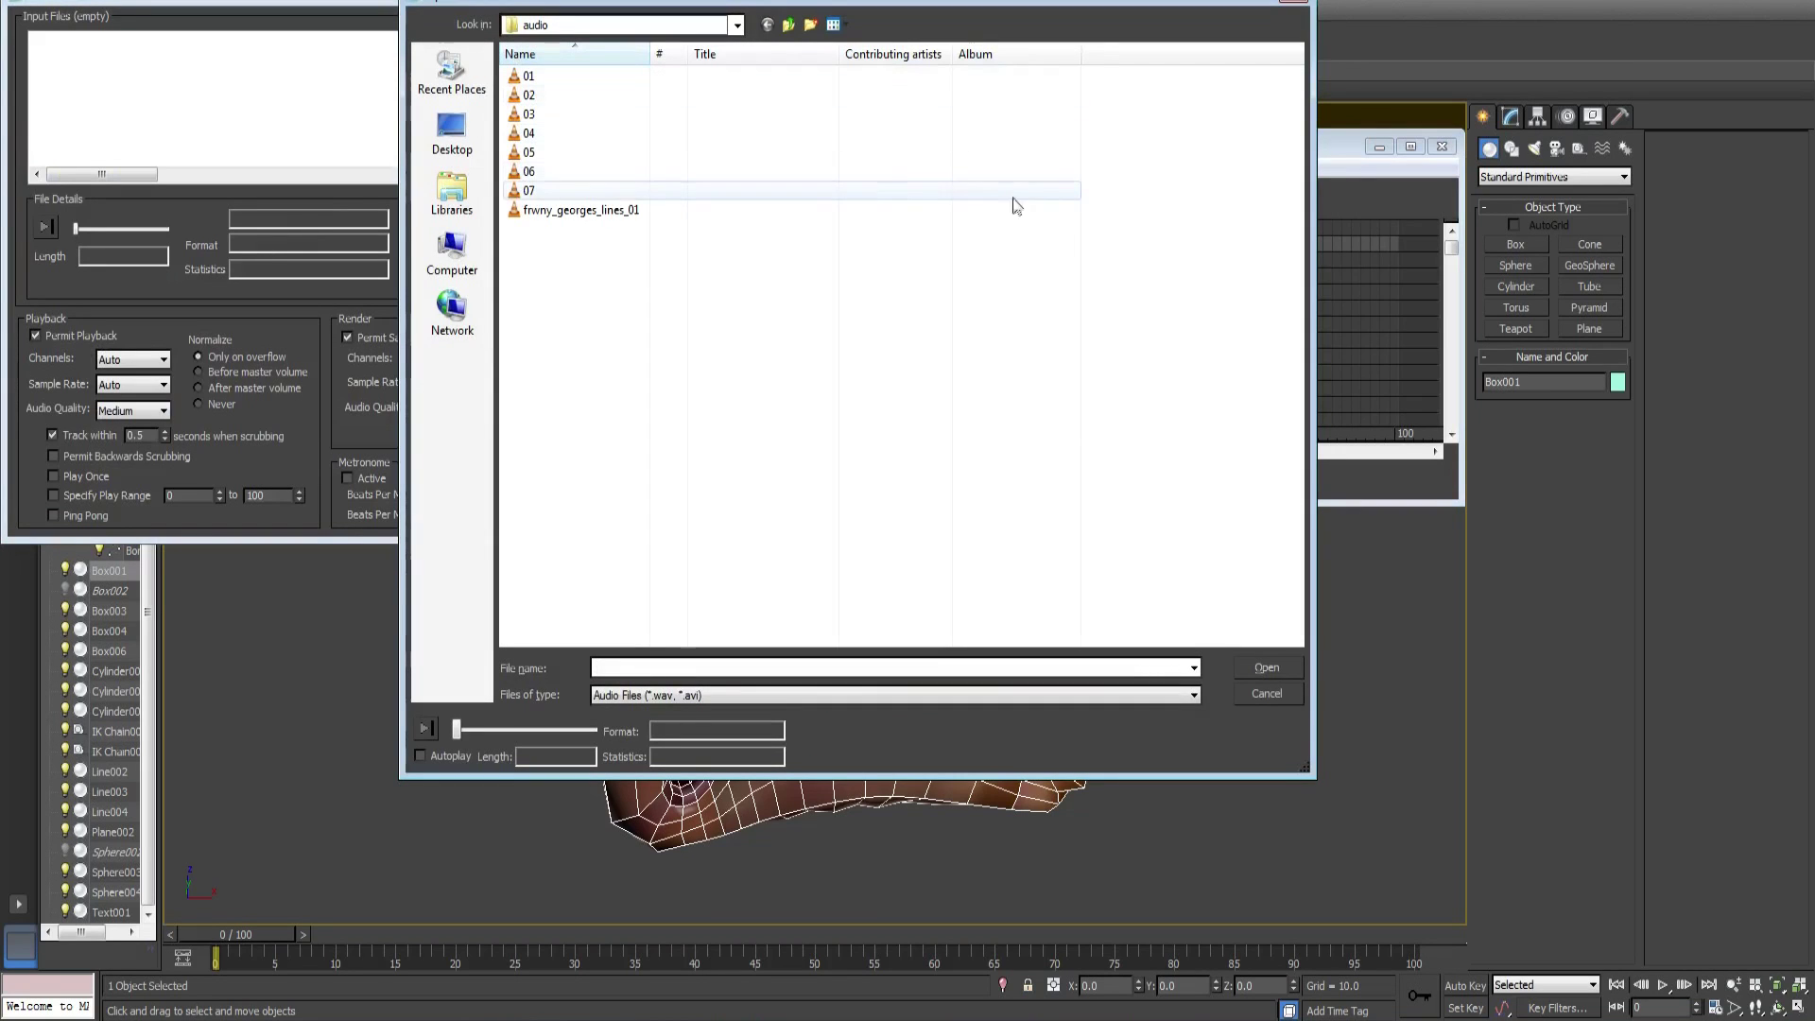
pyautogui.doubleClick(636, 215)
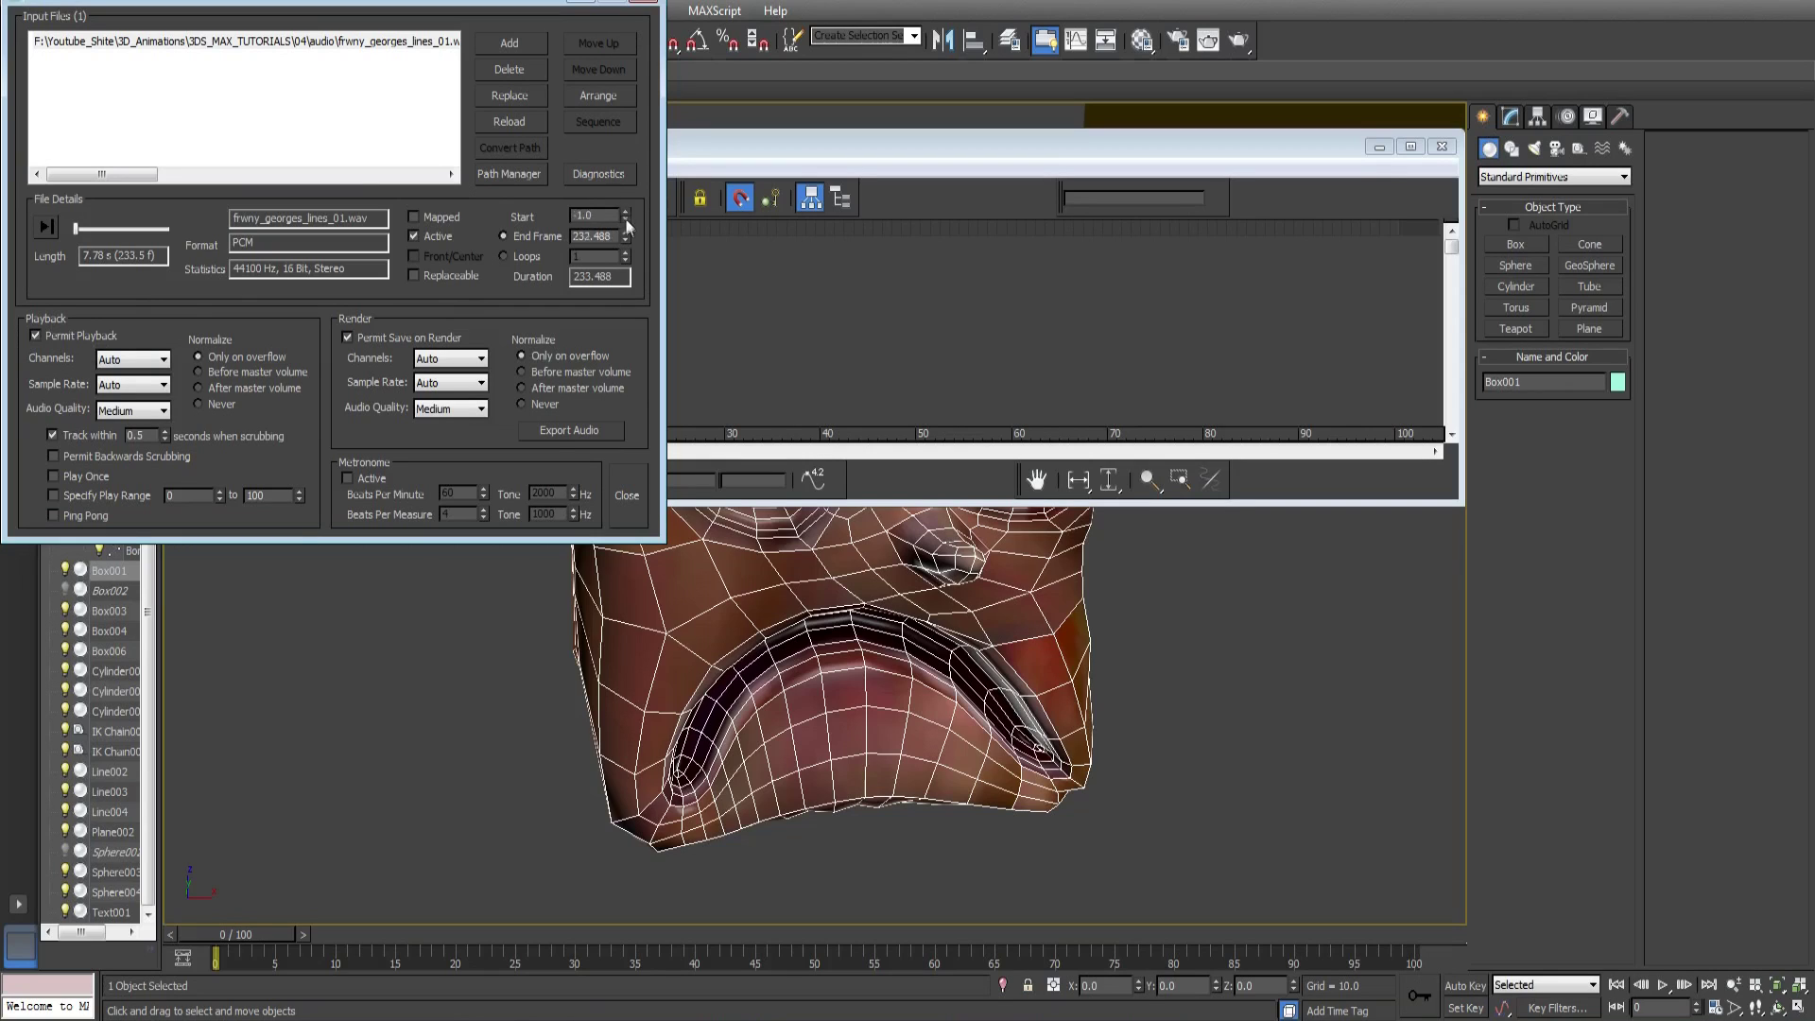
# Set the audio clip's start frame to 0 and scrub the timeline to check the sound, ending at frame 0
pyautogui.moveTo(624, 217); pyautogui.dragTo(1181, 480)
pyautogui.write('65')
pyautogui.press('Return')
pyautogui.write('0')
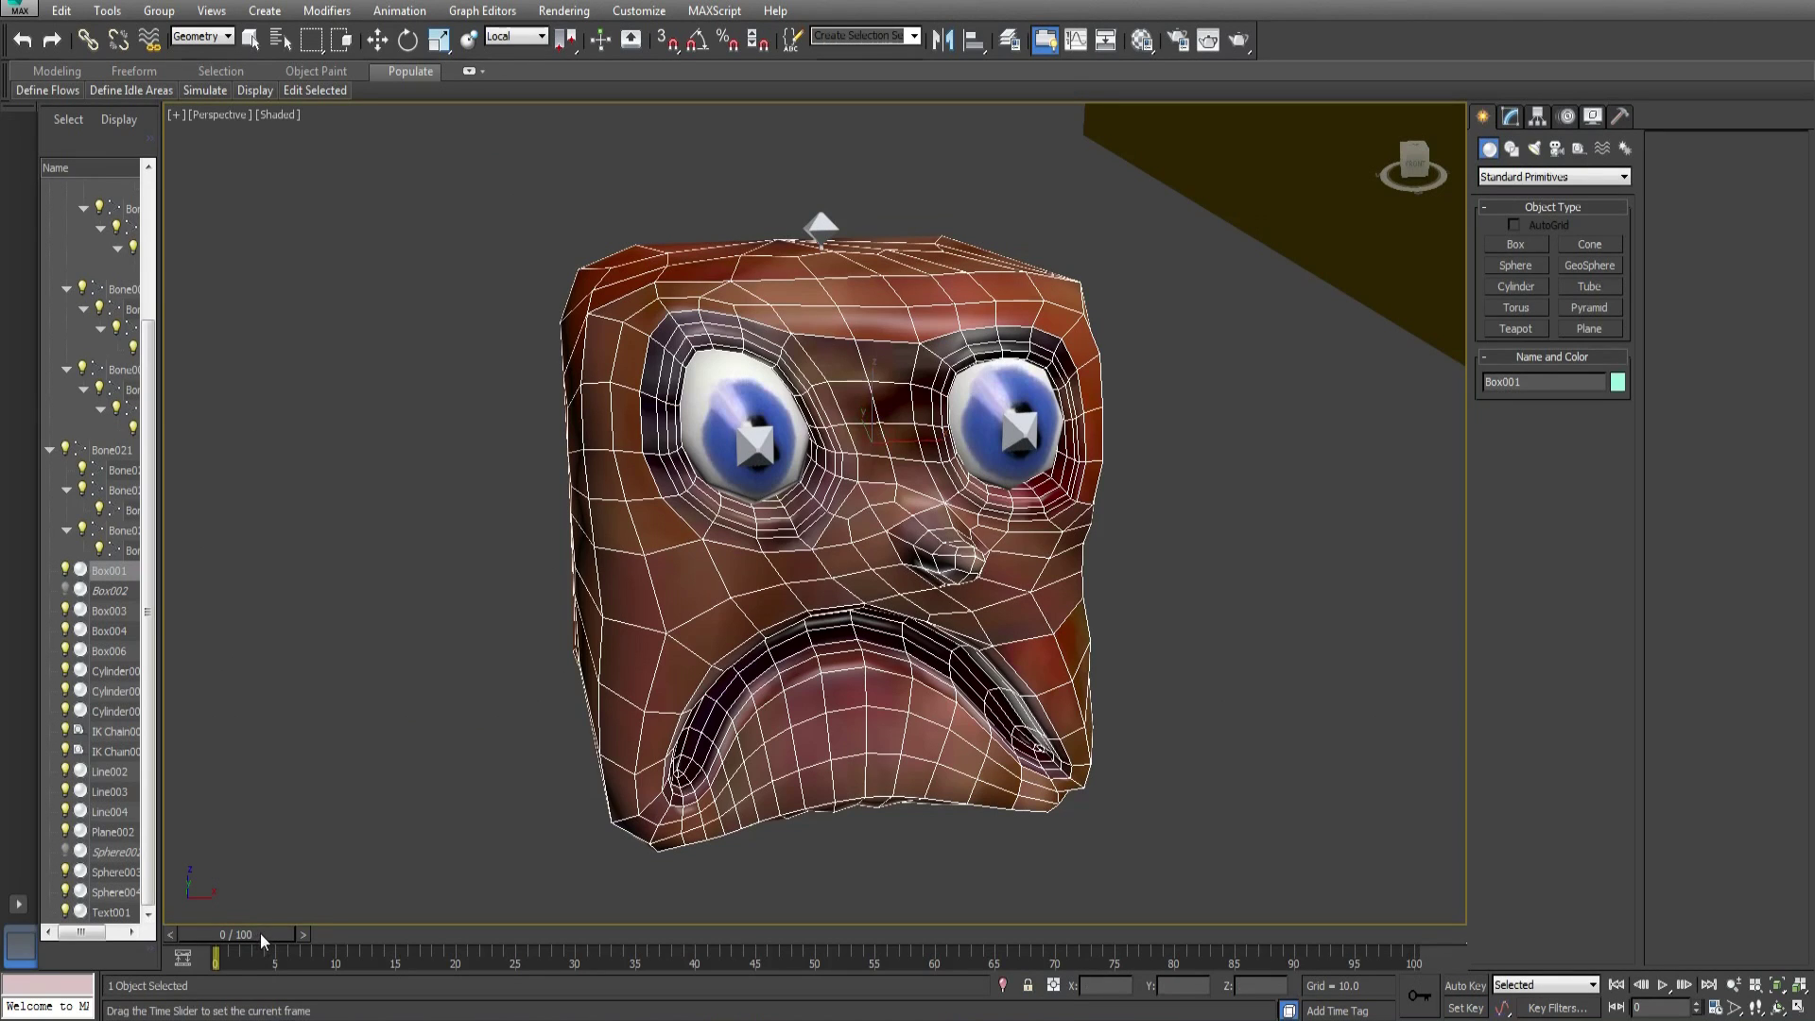
pyautogui.moveTo(1085, 217); pyautogui.dragTo(1579, 182)
pyautogui.moveTo(465, 933); pyautogui.dragTo(222, 941)
pyautogui.press('w')
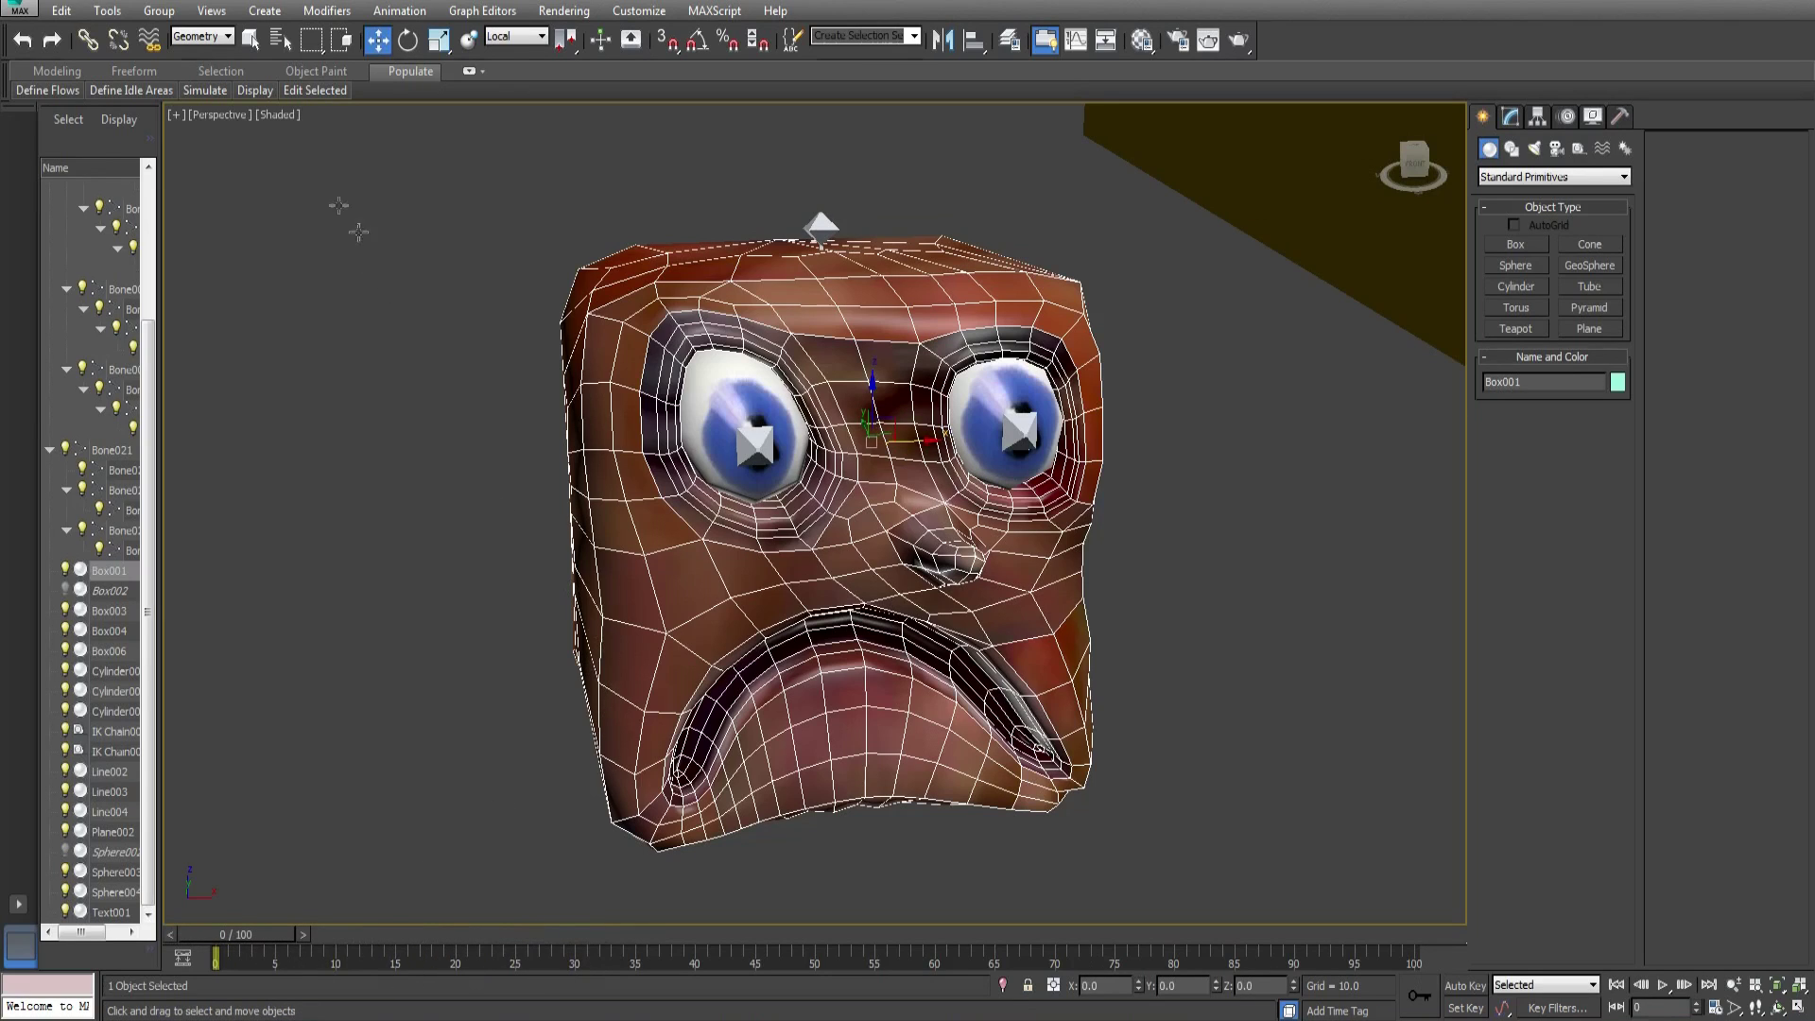
# Show the Morpher modifier's settings for the box-shaped face, Box001
pyautogui.scroll(-1, 888, 420)
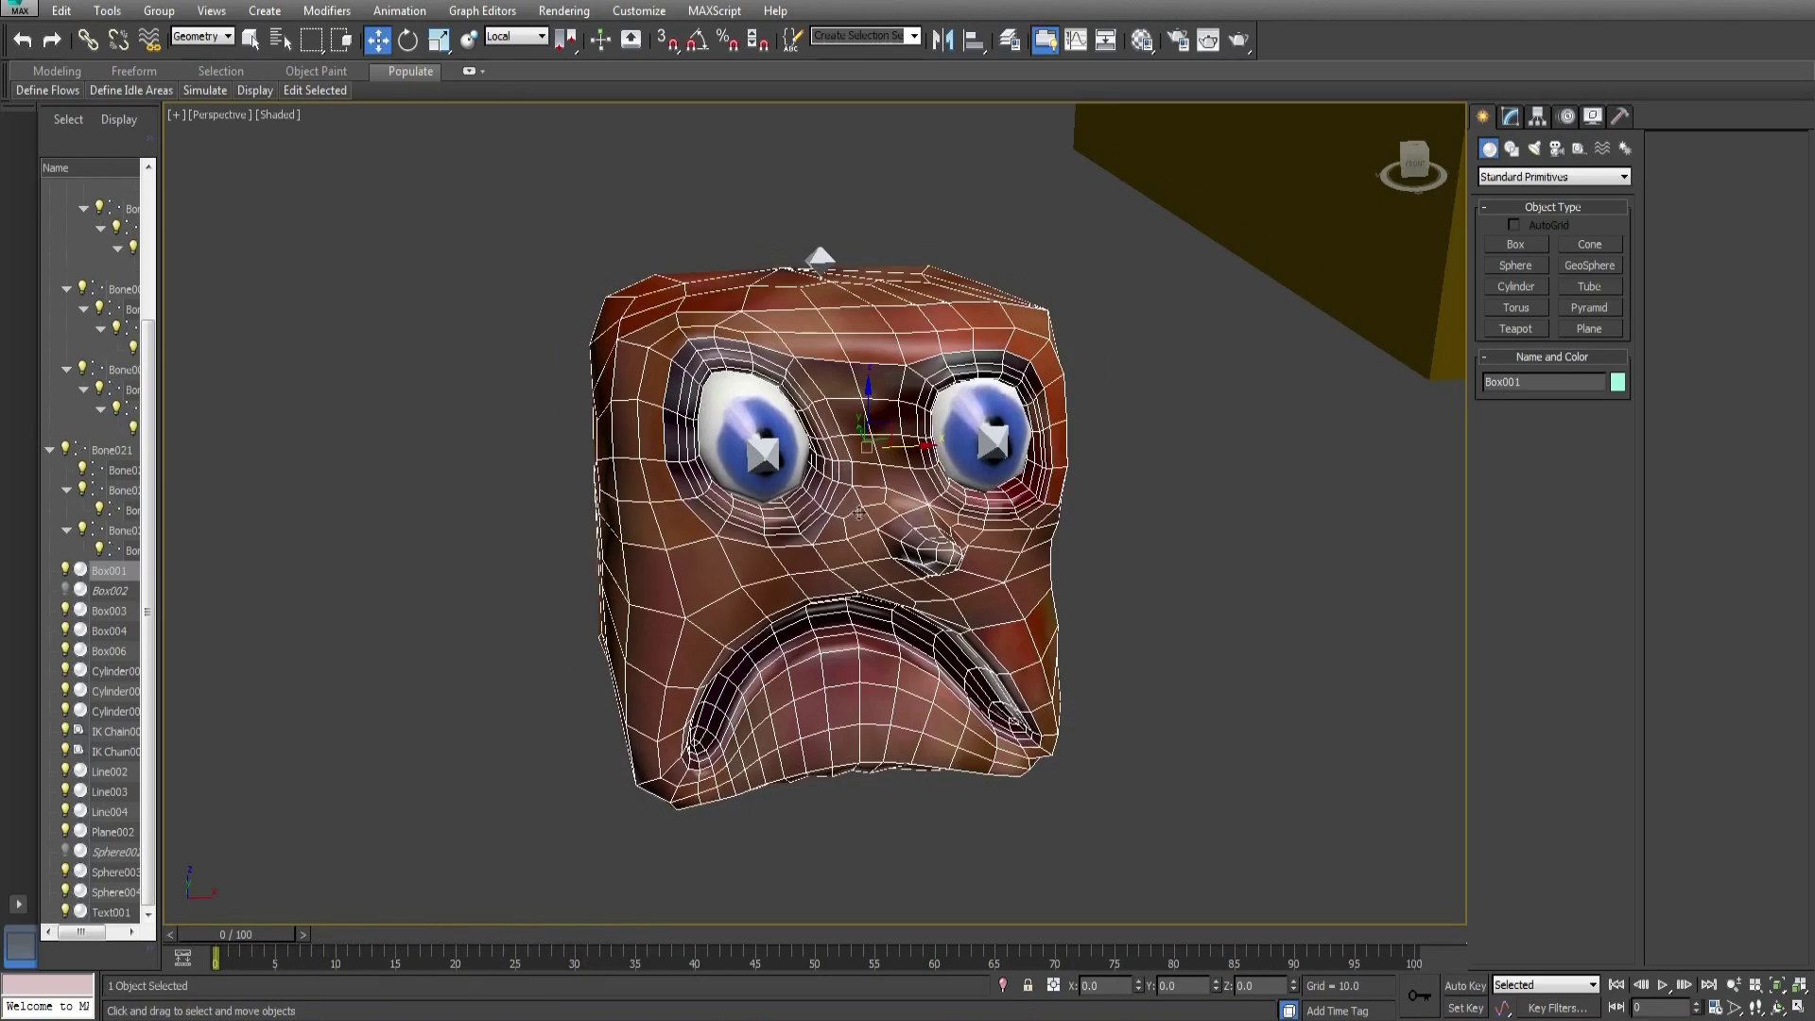
pyautogui.moveTo(889, 421)
pyautogui.keyDown('alt'); pyautogui.mouseDown(button='middle')
pyautogui.moveTo(878, 442)
pyautogui.moveTo(879, 397)
pyautogui.moveTo(946, 402)
pyautogui.moveTo(879, 397)
pyautogui.mouseUp(button='middle'); pyautogui.keyUp('alt')
pyautogui.scroll(4, 828, 491)
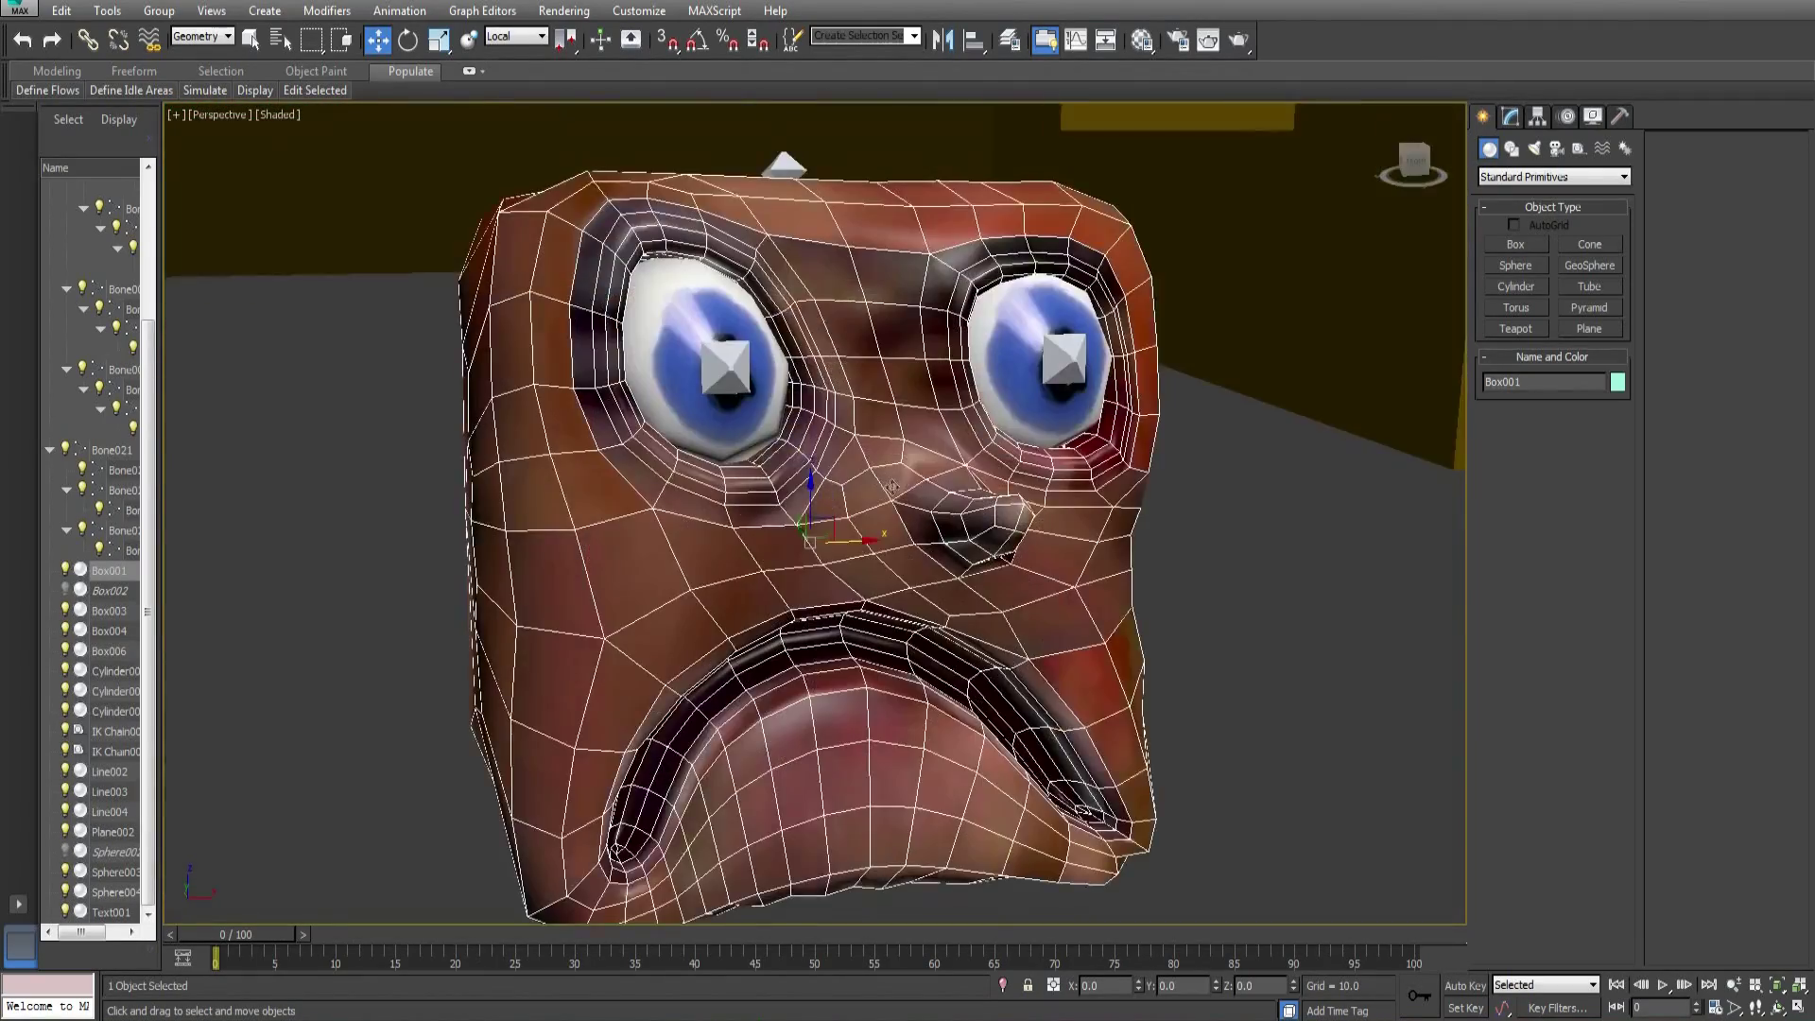
pyautogui.click(1513, 118)
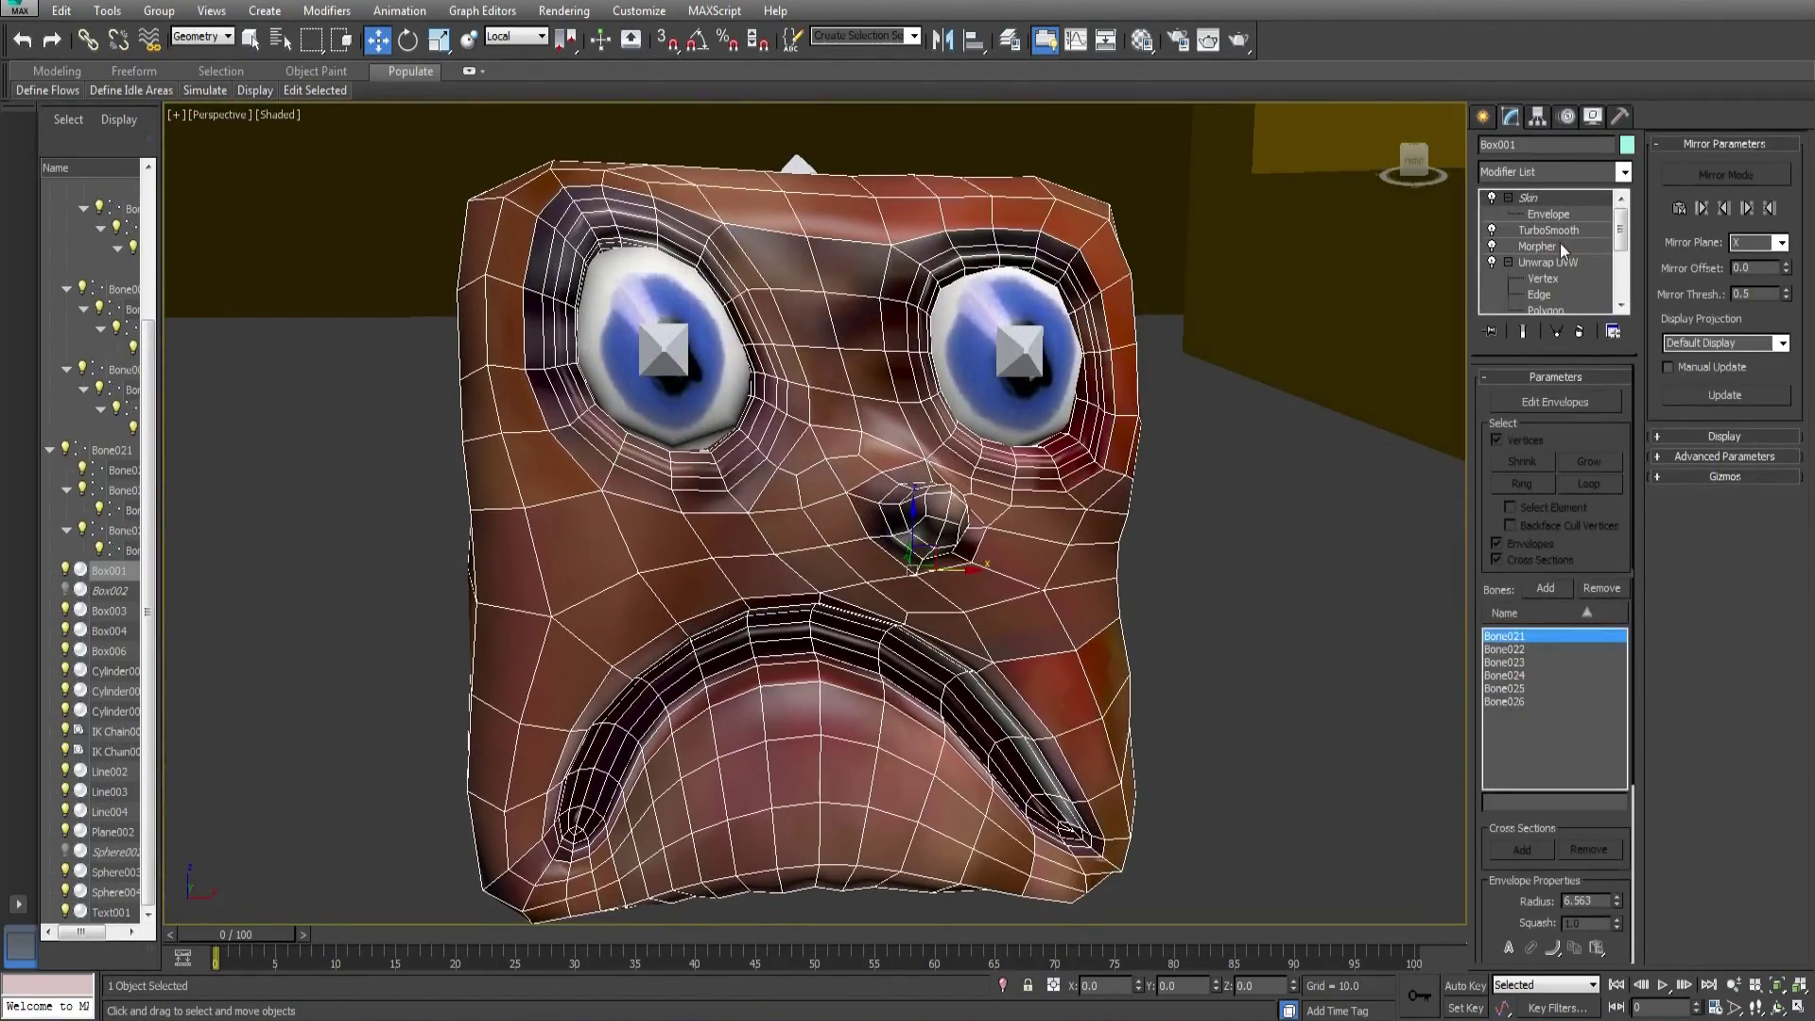
pyautogui.click(1560, 246)
pyautogui.keyDown('alt'); pyautogui.moveTo(1024, 497); pyautogui.dragTo(804, 554, button='middle'); pyautogui.keyUp('alt')
pyautogui.scroll(3, 823, 563)
pyautogui.scroll(-3, 800, 542)
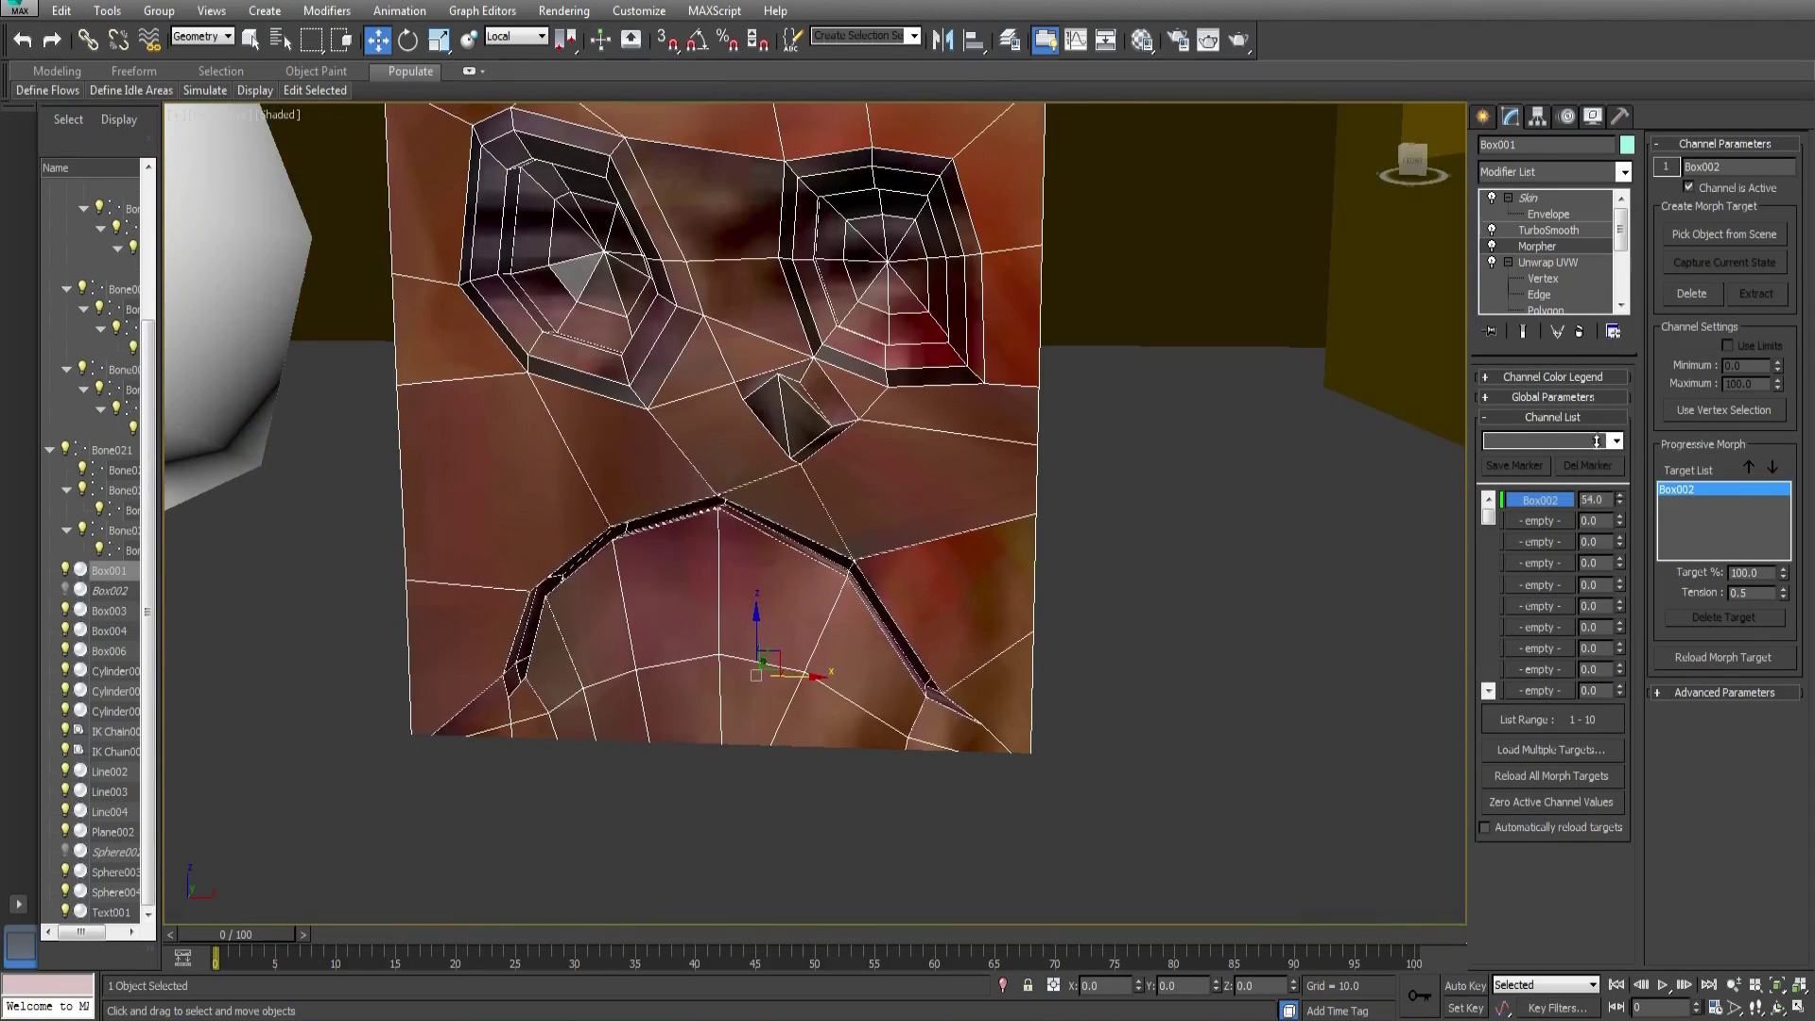
# Test the mouth's closing with the Box002 morph channel and return the channel to 0
pyautogui.moveTo(1620, 499); pyautogui.dragTo(1614, 422)
pyautogui.scroll(5, 887, 526)
pyautogui.moveTo(835, 551); pyautogui.dragTo(921, 469, button='middle')
pyautogui.scroll(2, 890, 528)
pyautogui.scroll(-2, 923, 471)
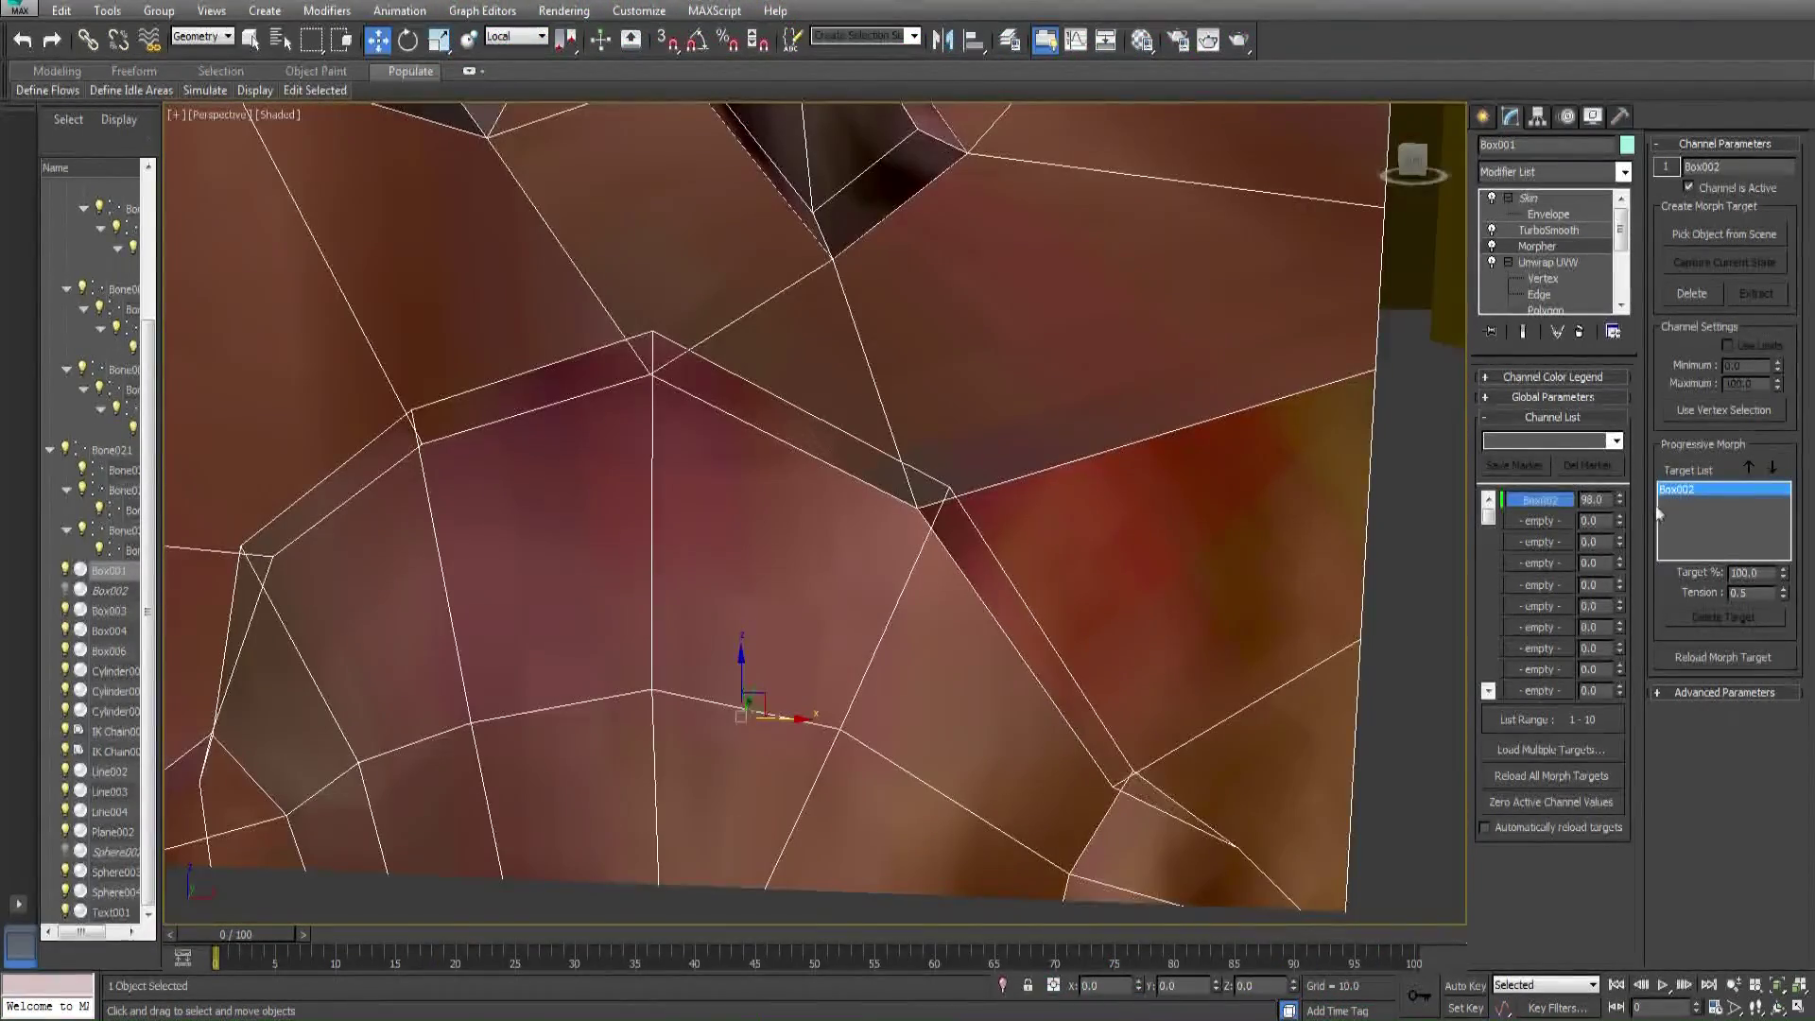
pyautogui.moveTo(1620, 503); pyautogui.dragTo(1588, 609)
pyautogui.moveTo(1040, 645); pyautogui.dragTo(1071, 583, button='middle')
pyautogui.scroll(-3, 1081, 558)
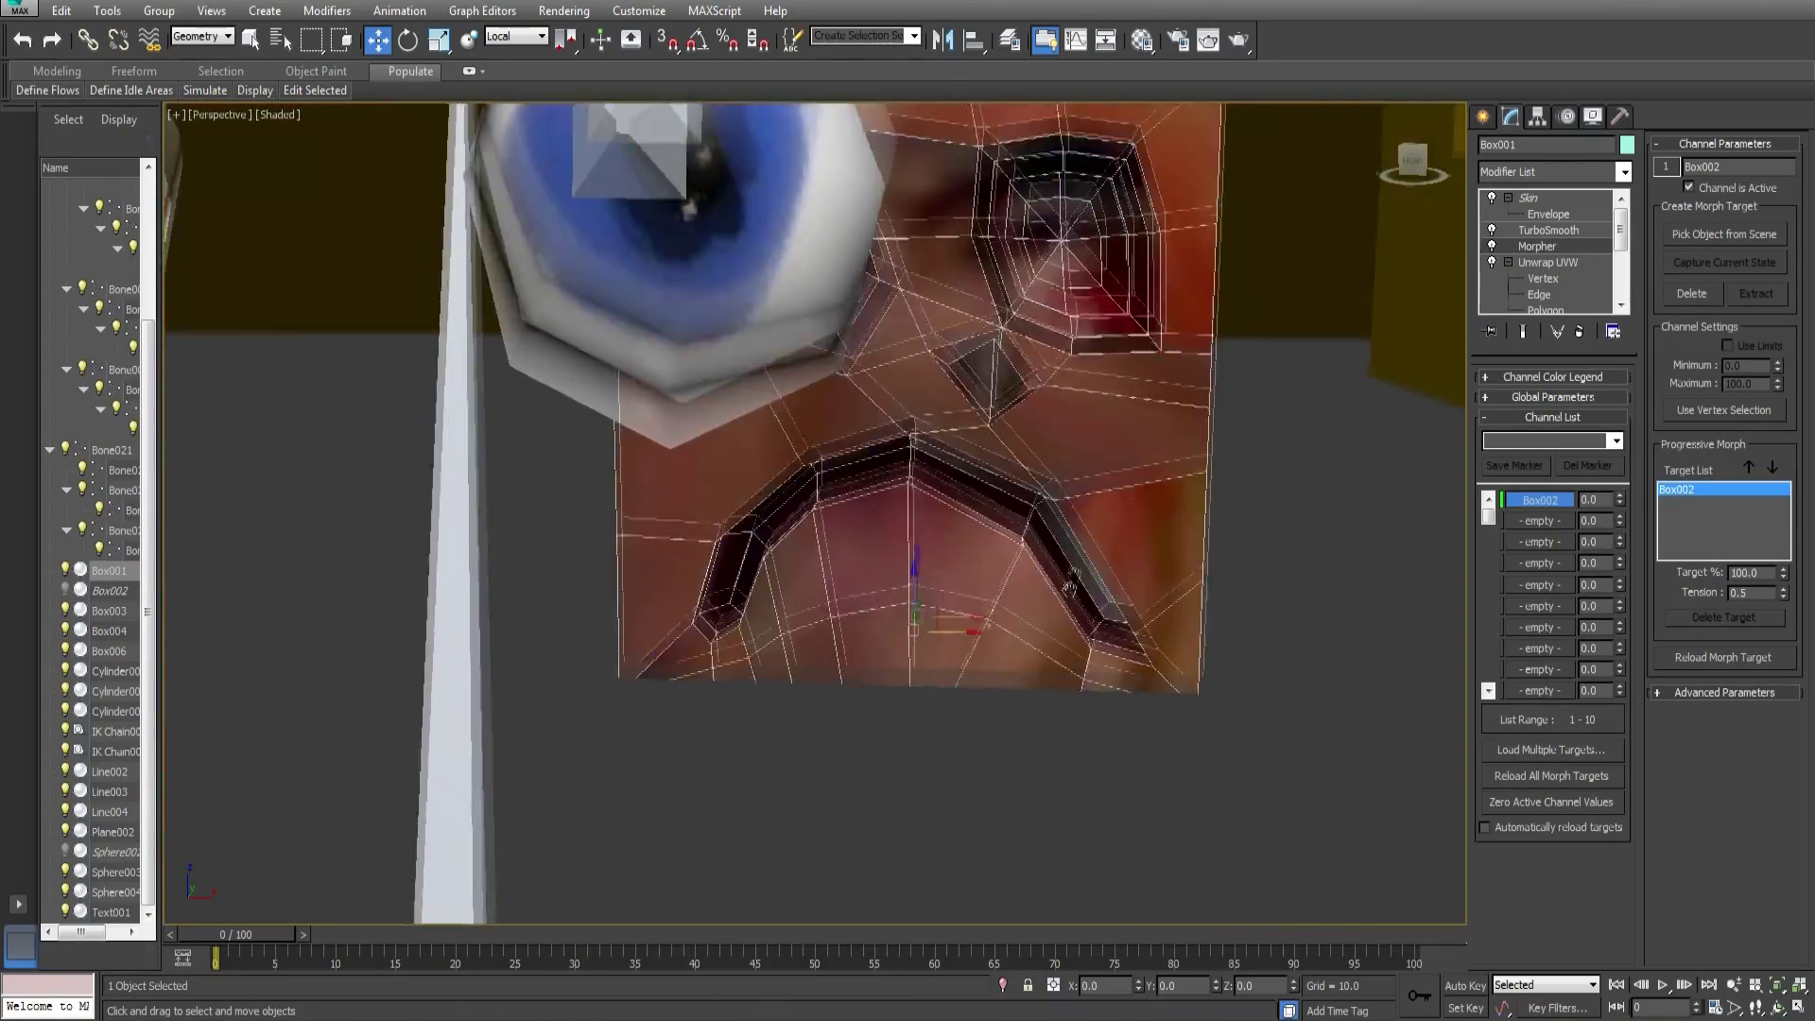
pyautogui.scroll(-5, 1072, 586)
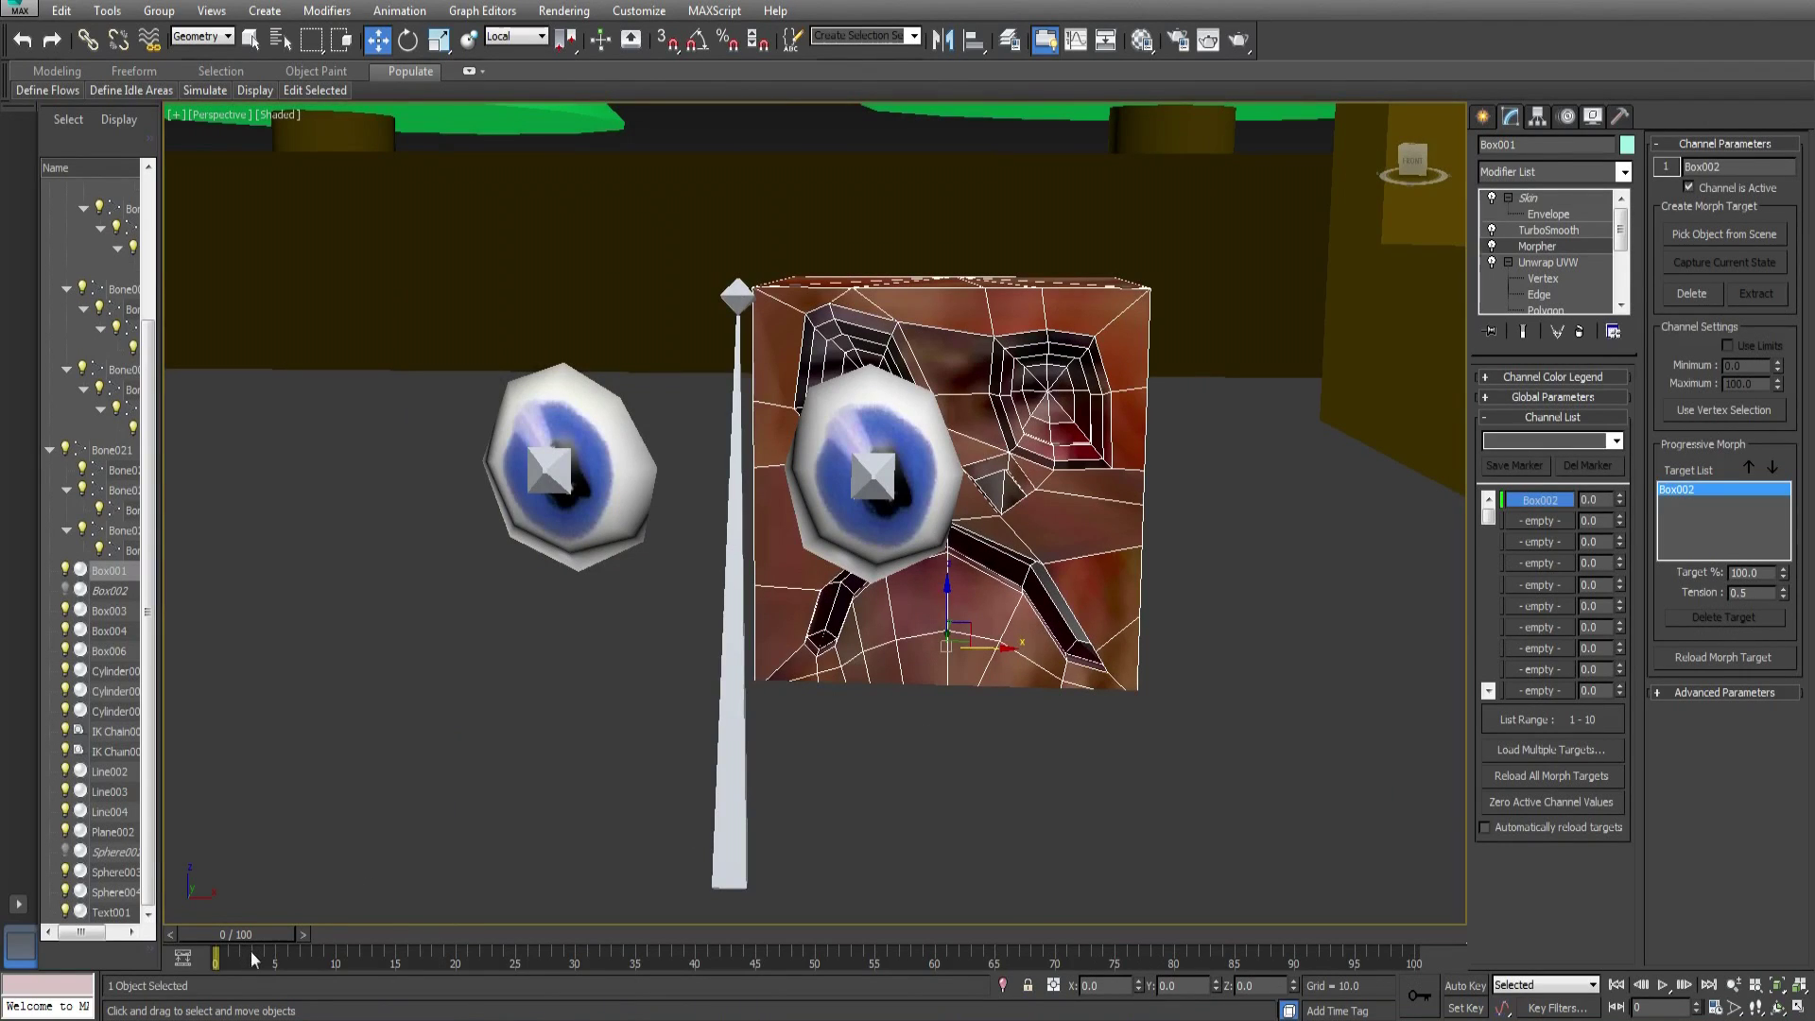
# Go to frame 2 and set the Box002 morph channel to 100 to close the mouth
pyautogui.press('q')
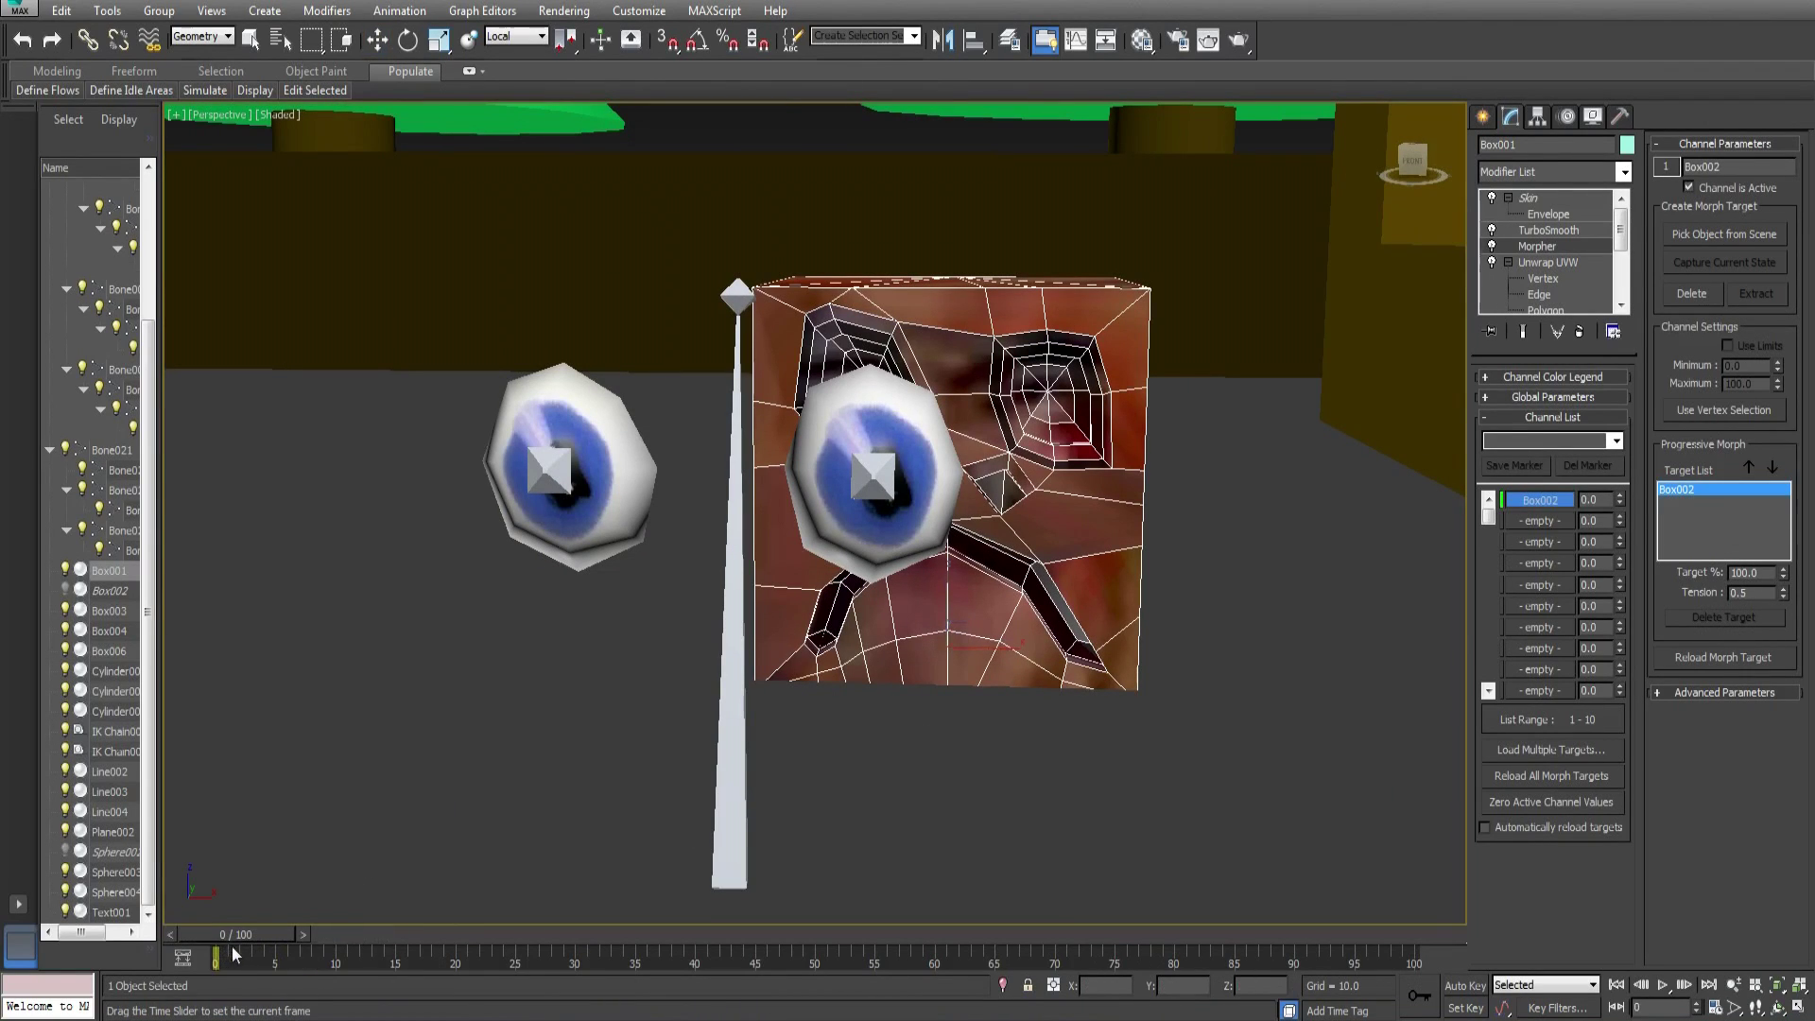
pyautogui.moveTo(235, 955)
pyautogui.mouseDown()
pyautogui.moveTo(316, 954)
pyautogui.moveTo(261, 950)
pyautogui.mouseUp()
pyautogui.press('w')
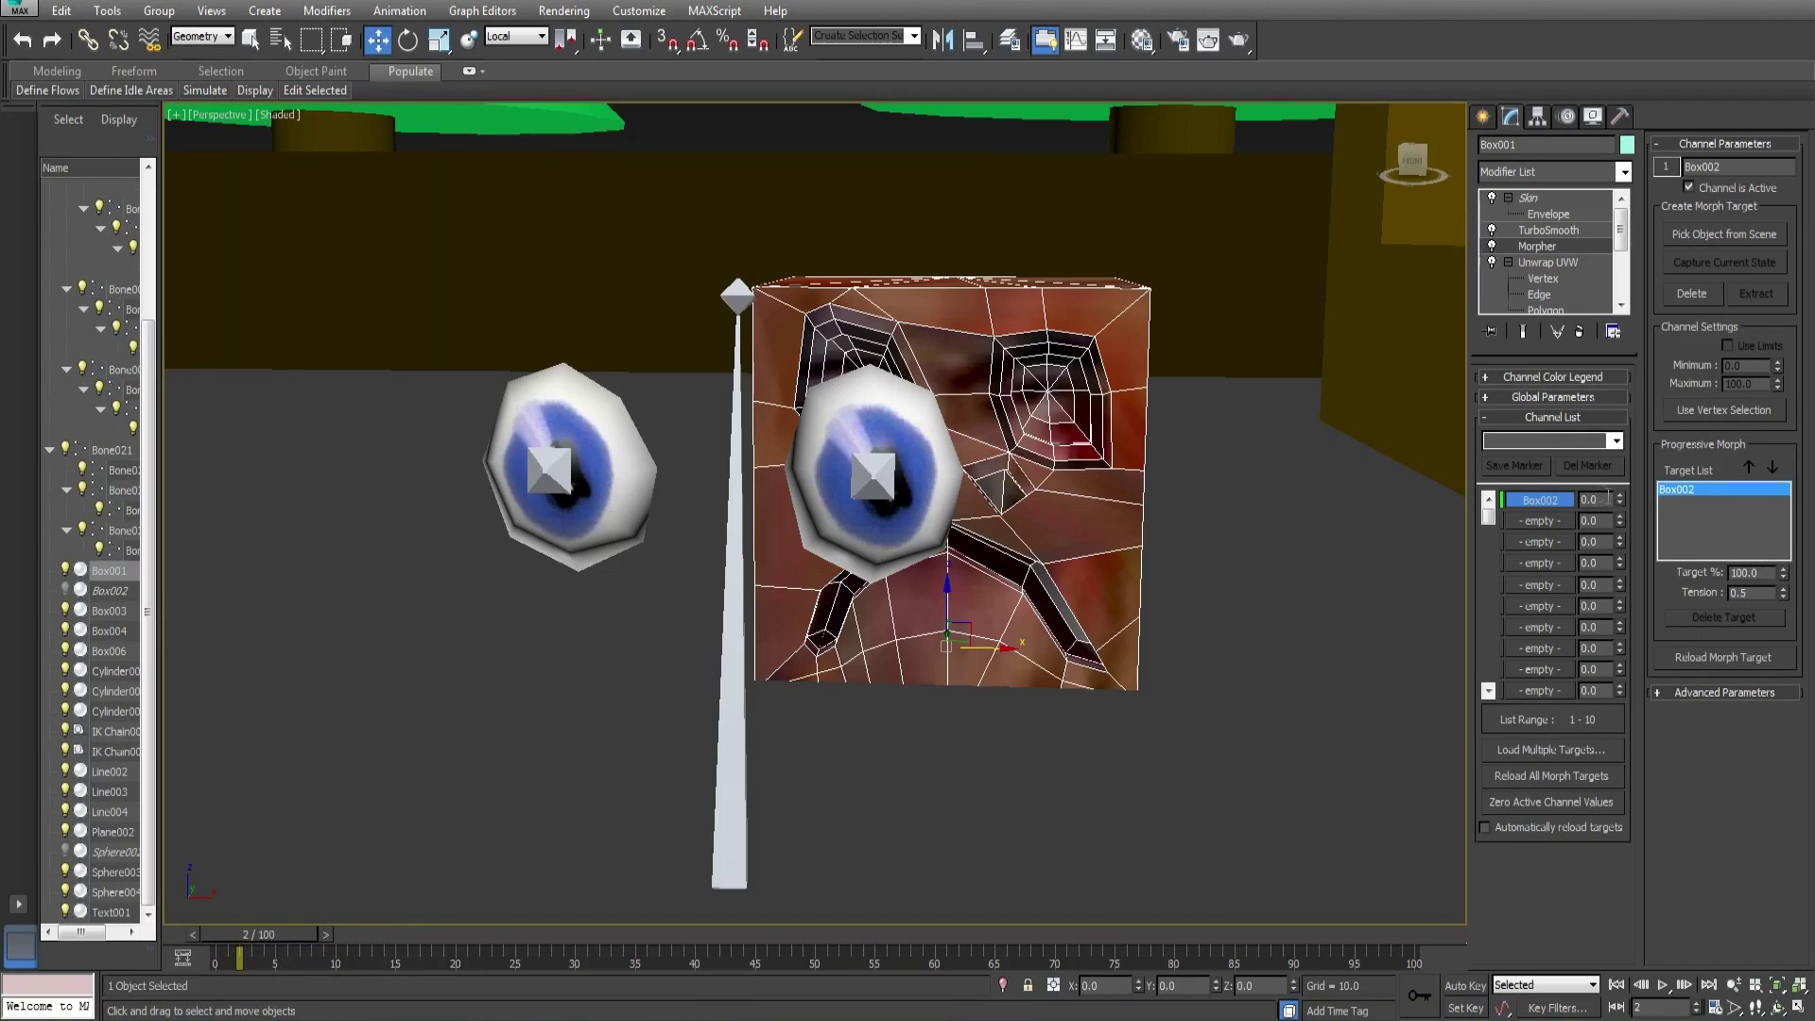
pyautogui.moveTo(1620, 500); pyautogui.dragTo(1620, 368)
pyautogui.scroll(3, 1186, 717)
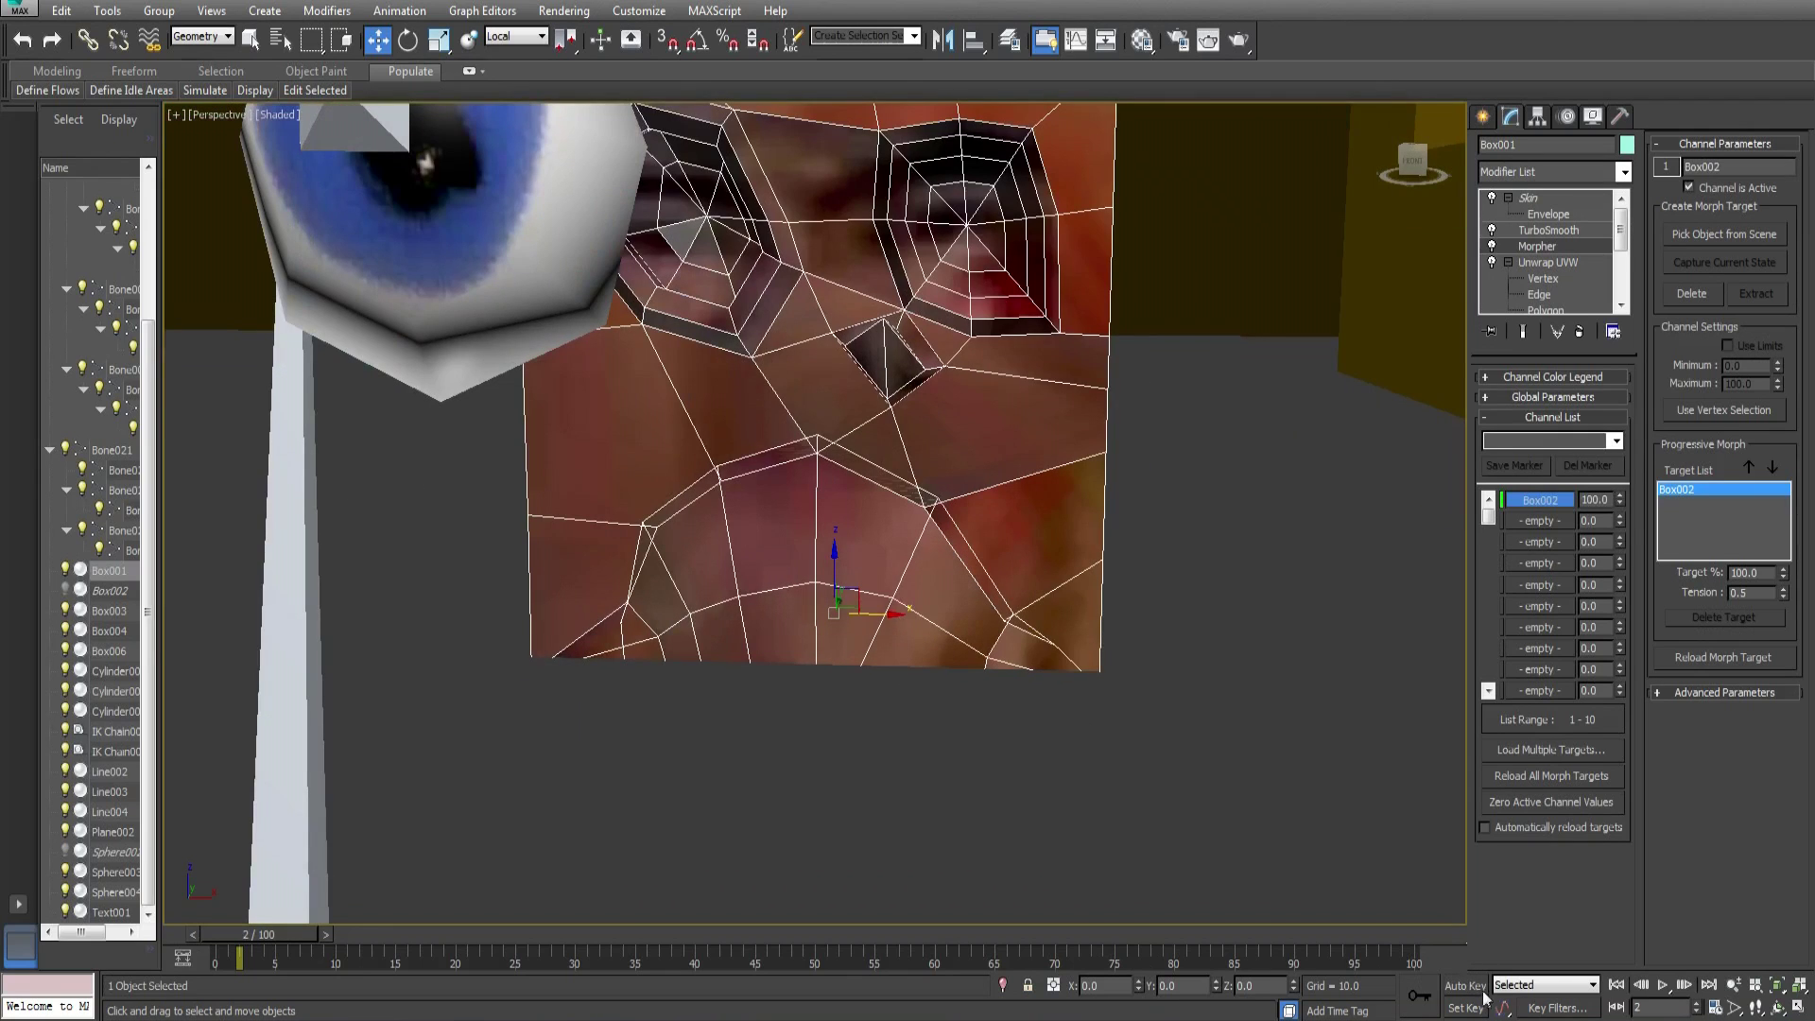
# Enable Auto Key and keyframe the Box002 morph channel at 100 on frame 3
pyautogui.click(1466, 986)
pyautogui.moveTo(281, 937); pyautogui.dragTo(293, 939)
pyautogui.moveTo(1622, 501)
pyautogui.mouseDown()
pyautogui.moveTo(1619, 529)
pyautogui.moveTo(1615, 471)
pyautogui.mouseUp()
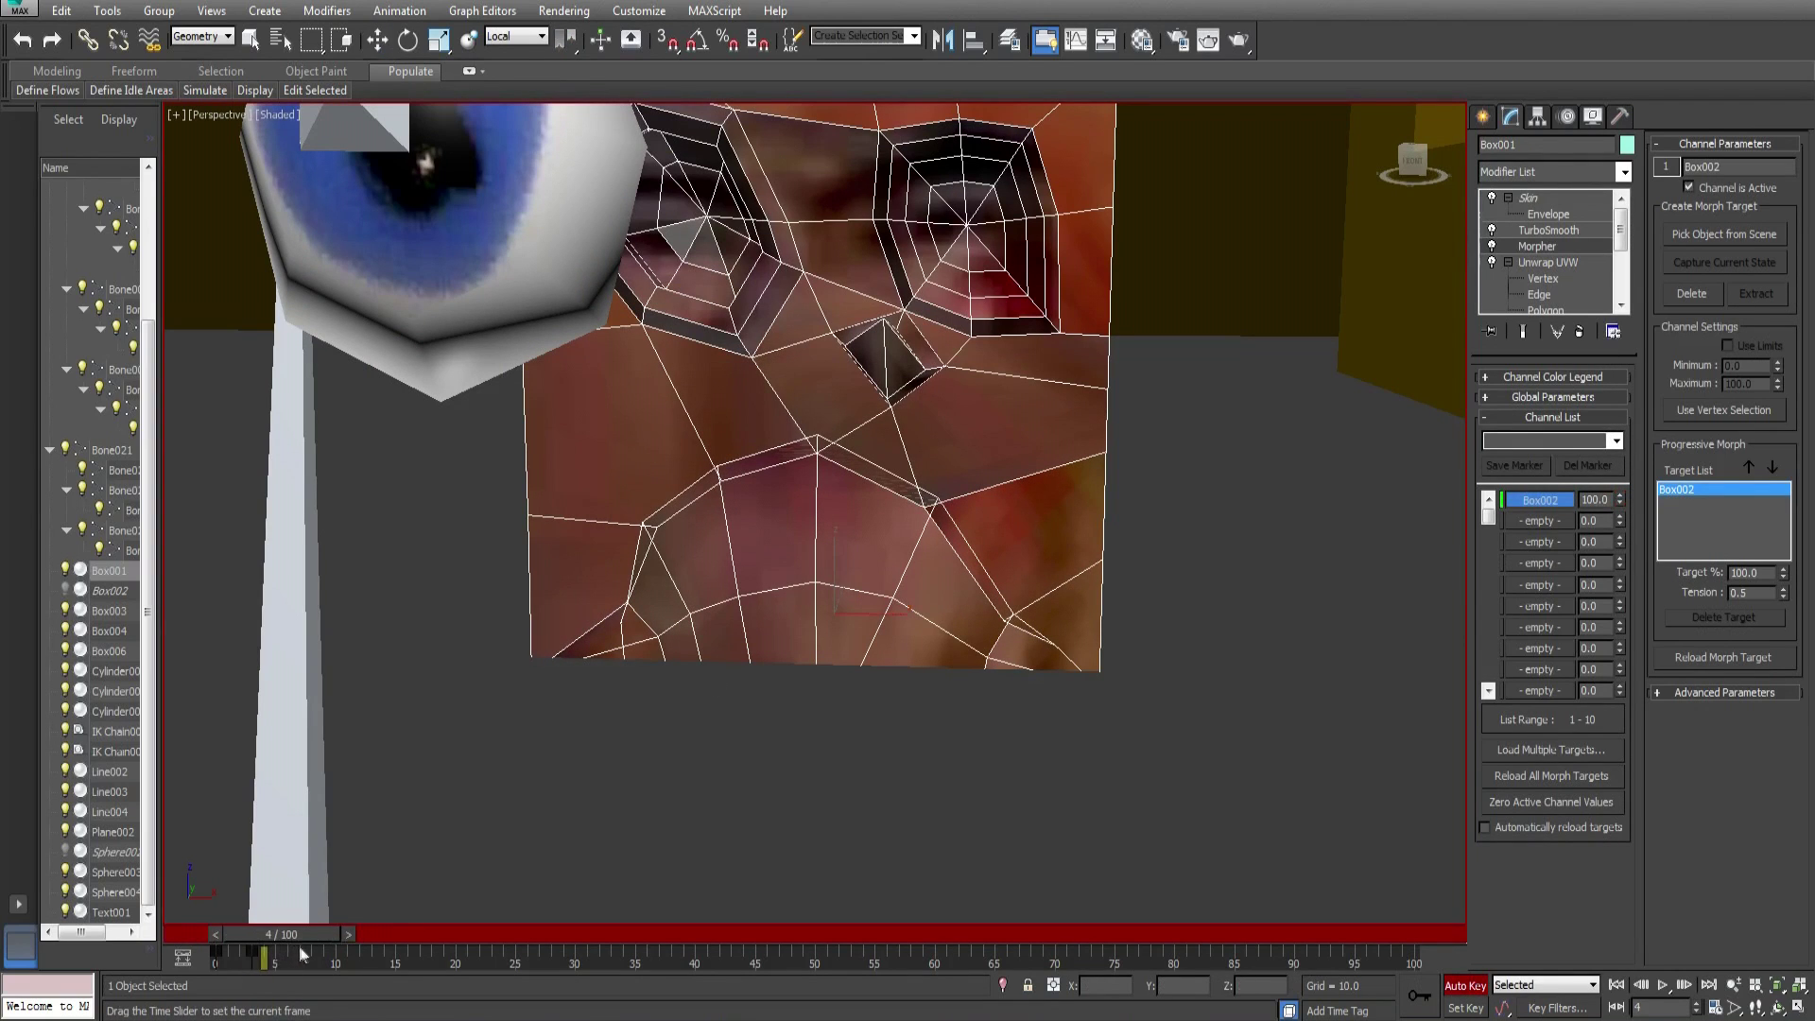
# Keyframe the Box002 morph channel at 0 on frame 10 and at 100 on frame 14
pyautogui.moveTo(293, 950); pyautogui.dragTo(367, 958)
pyautogui.press('w')
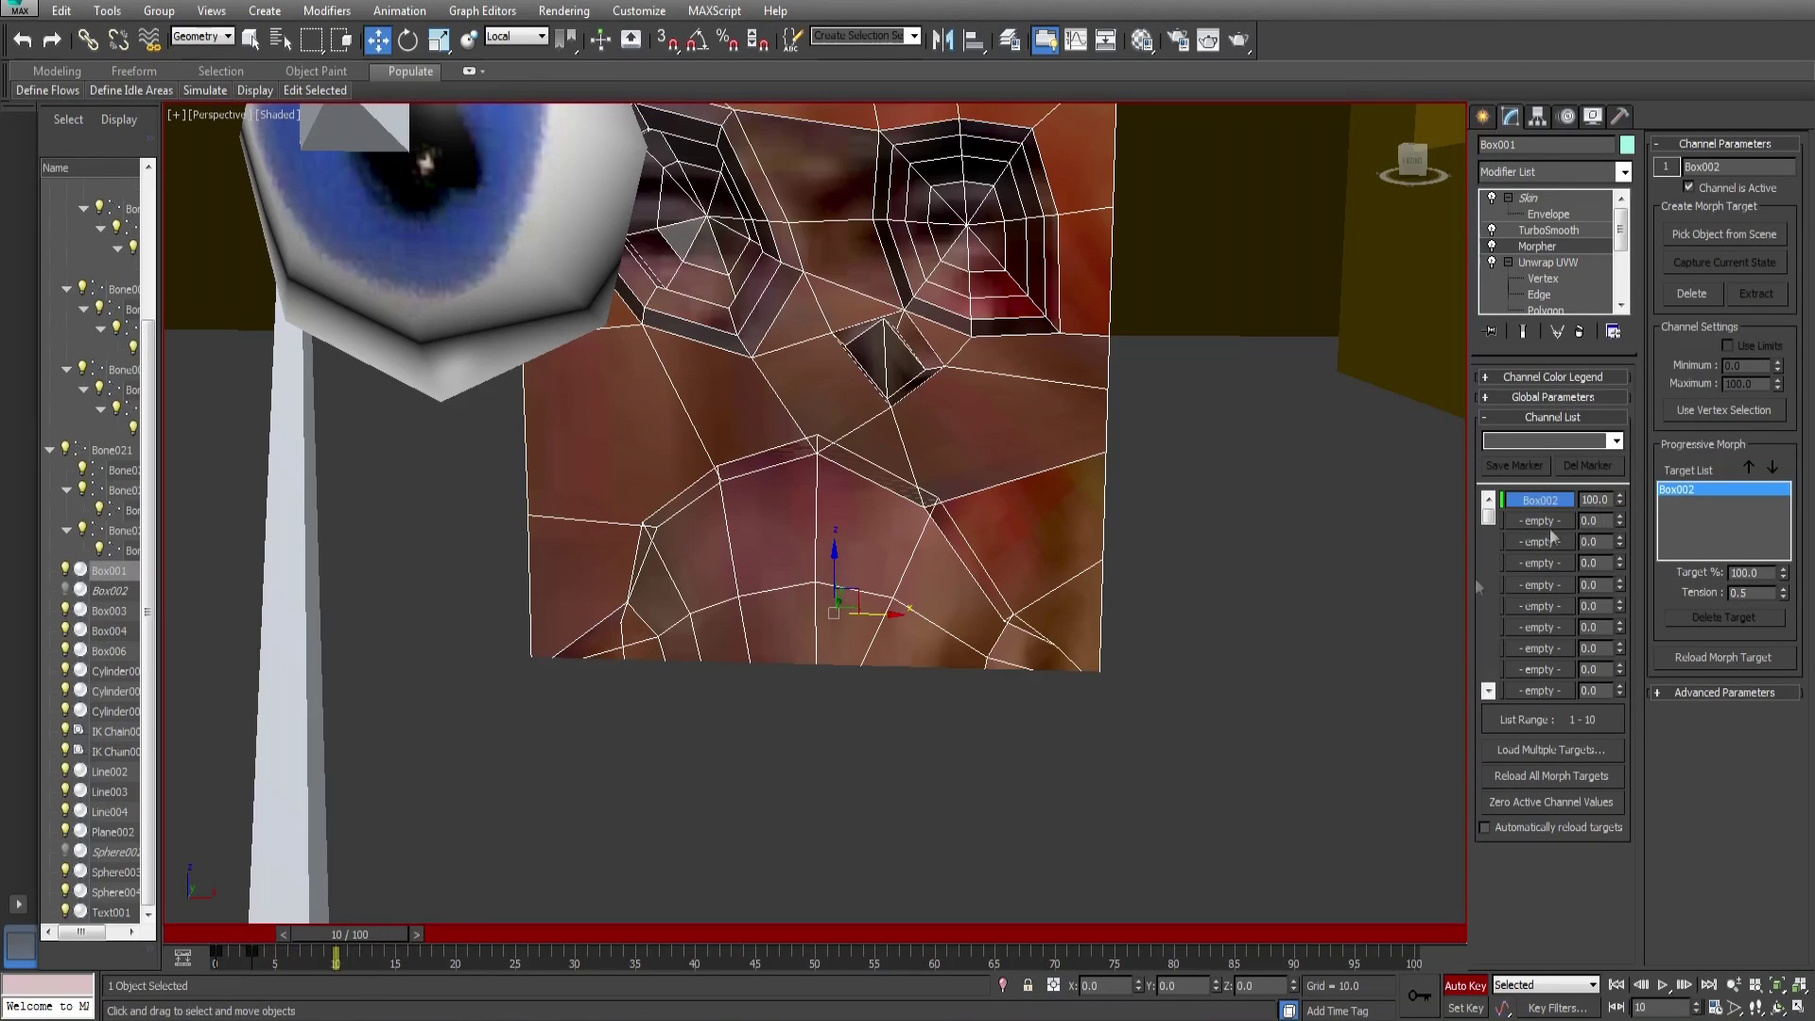
pyautogui.moveTo(1619, 500); pyautogui.dragTo(1619, 709)
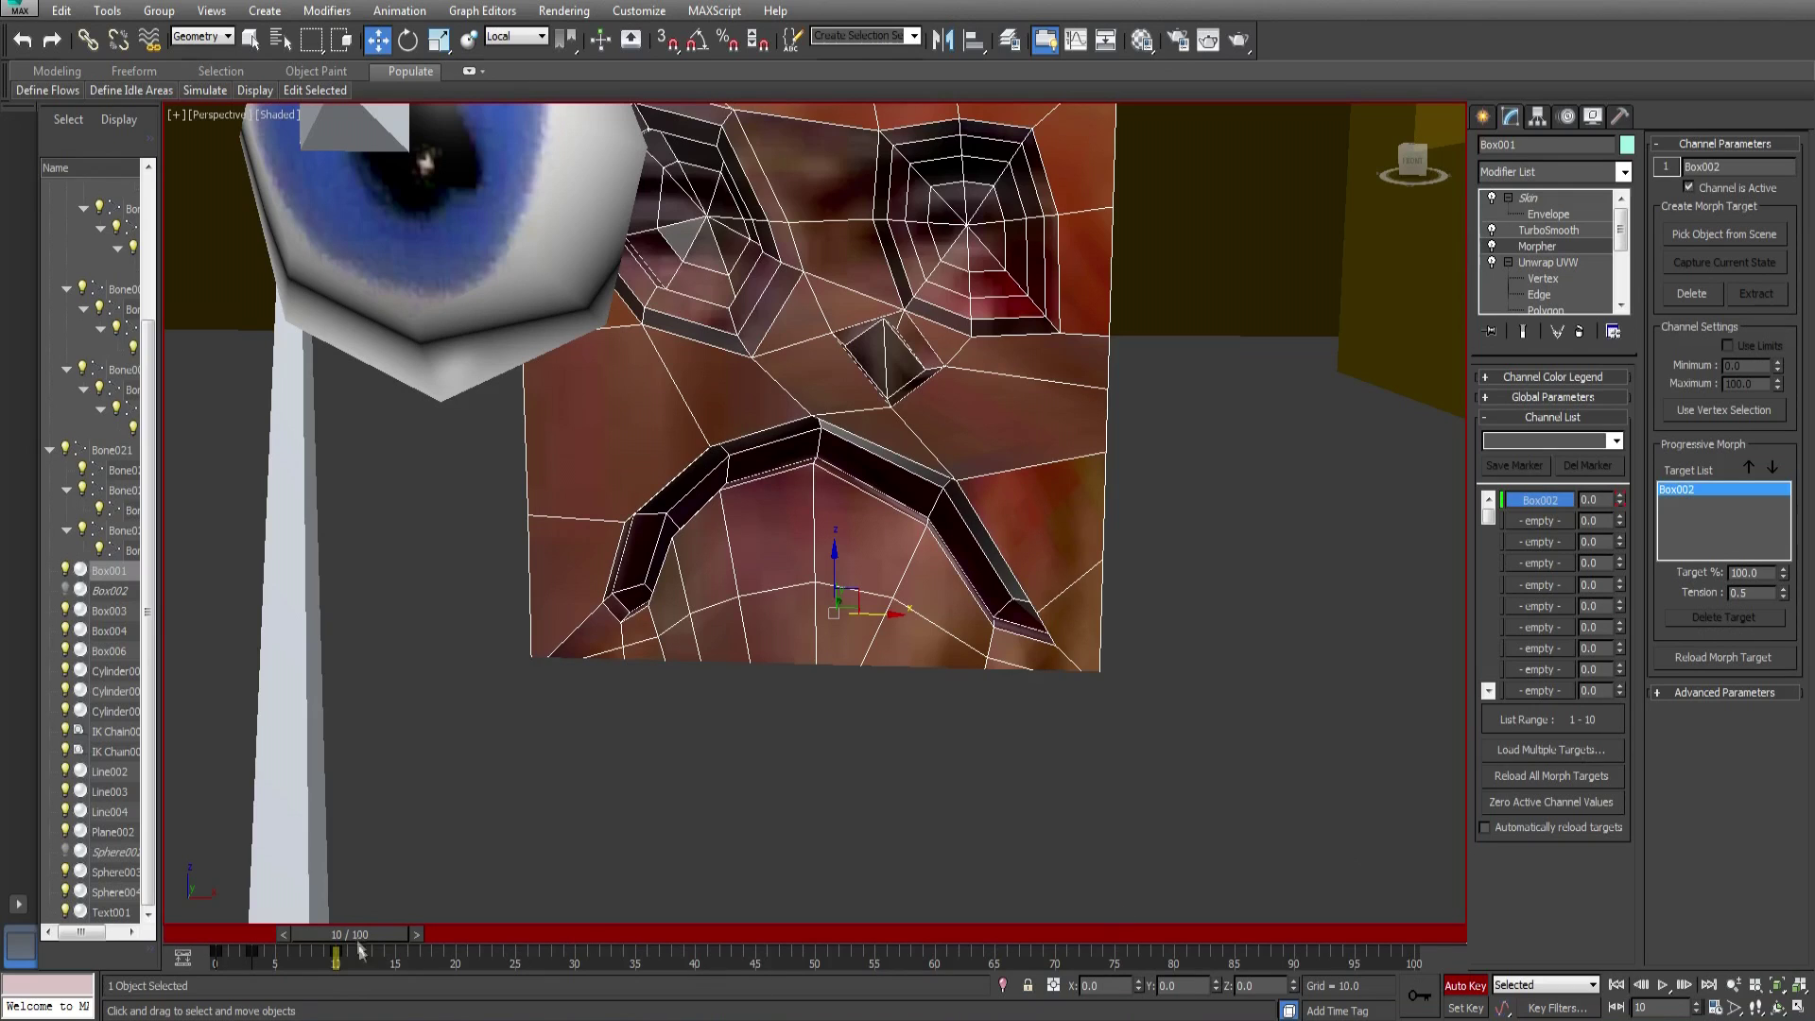
pyautogui.moveTo(360, 950); pyautogui.dragTo(407, 951)
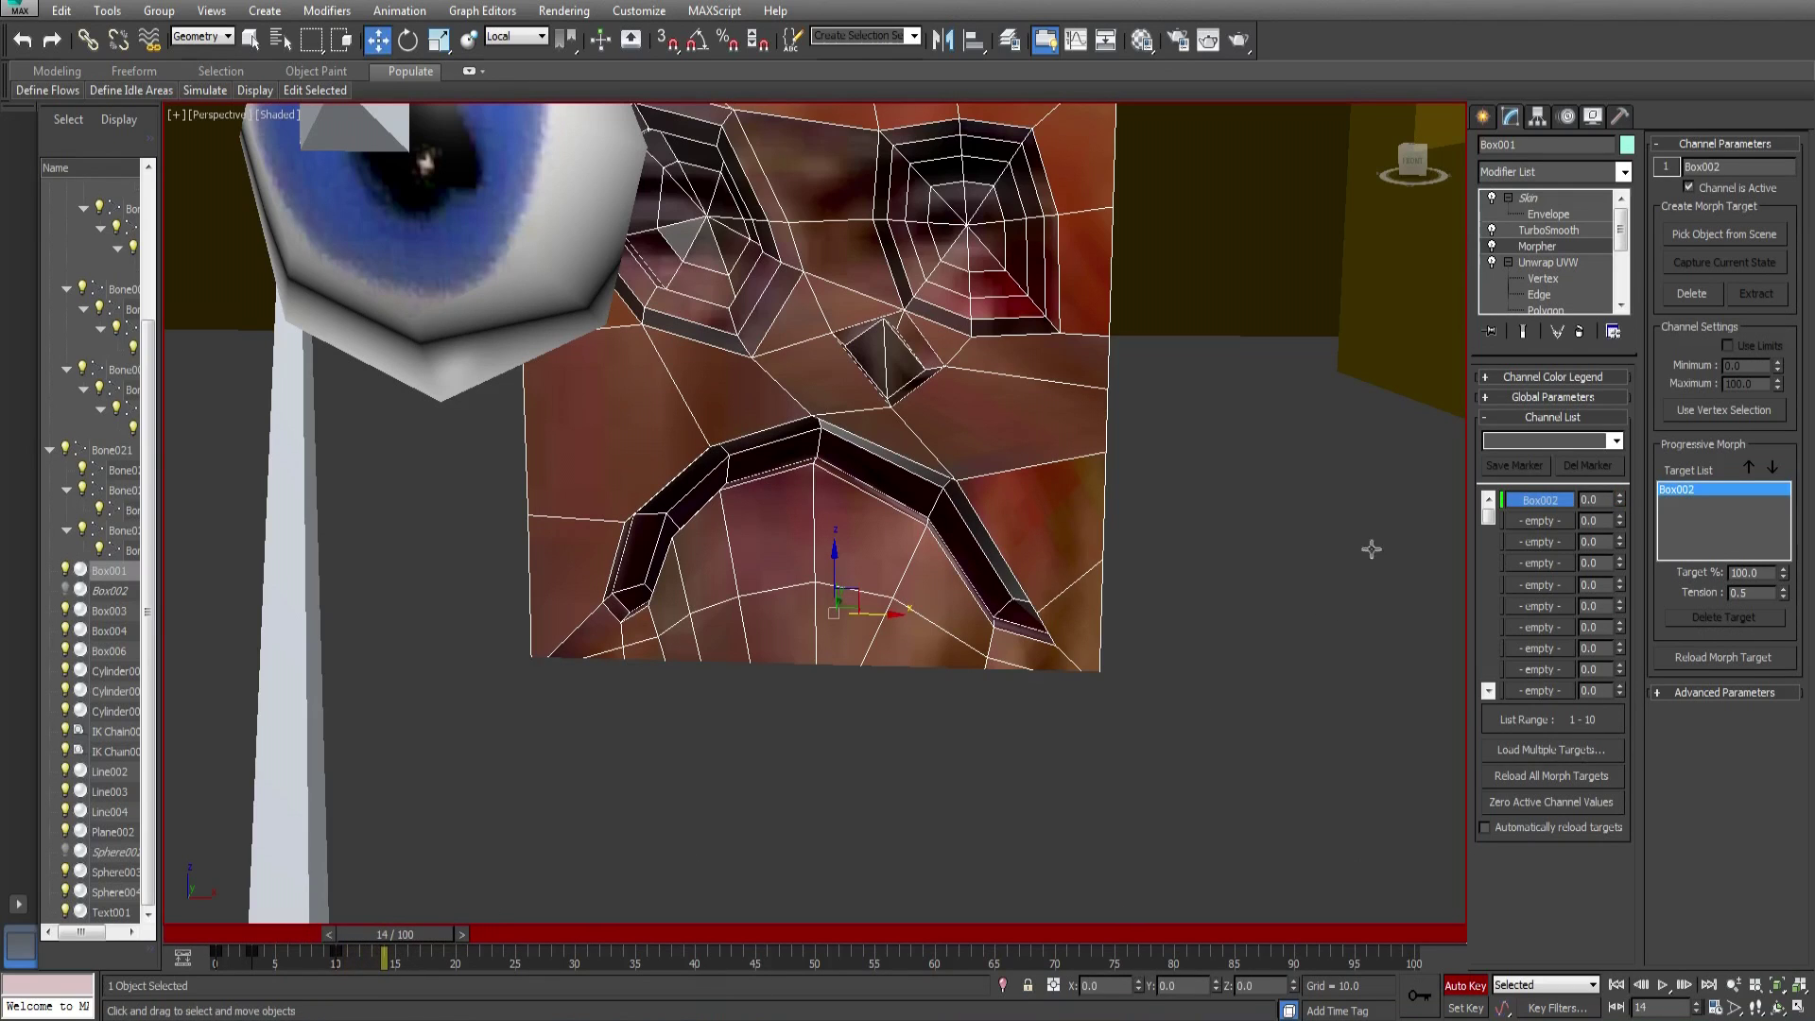
pyautogui.moveTo(1620, 500); pyautogui.dragTo(1541, 194)
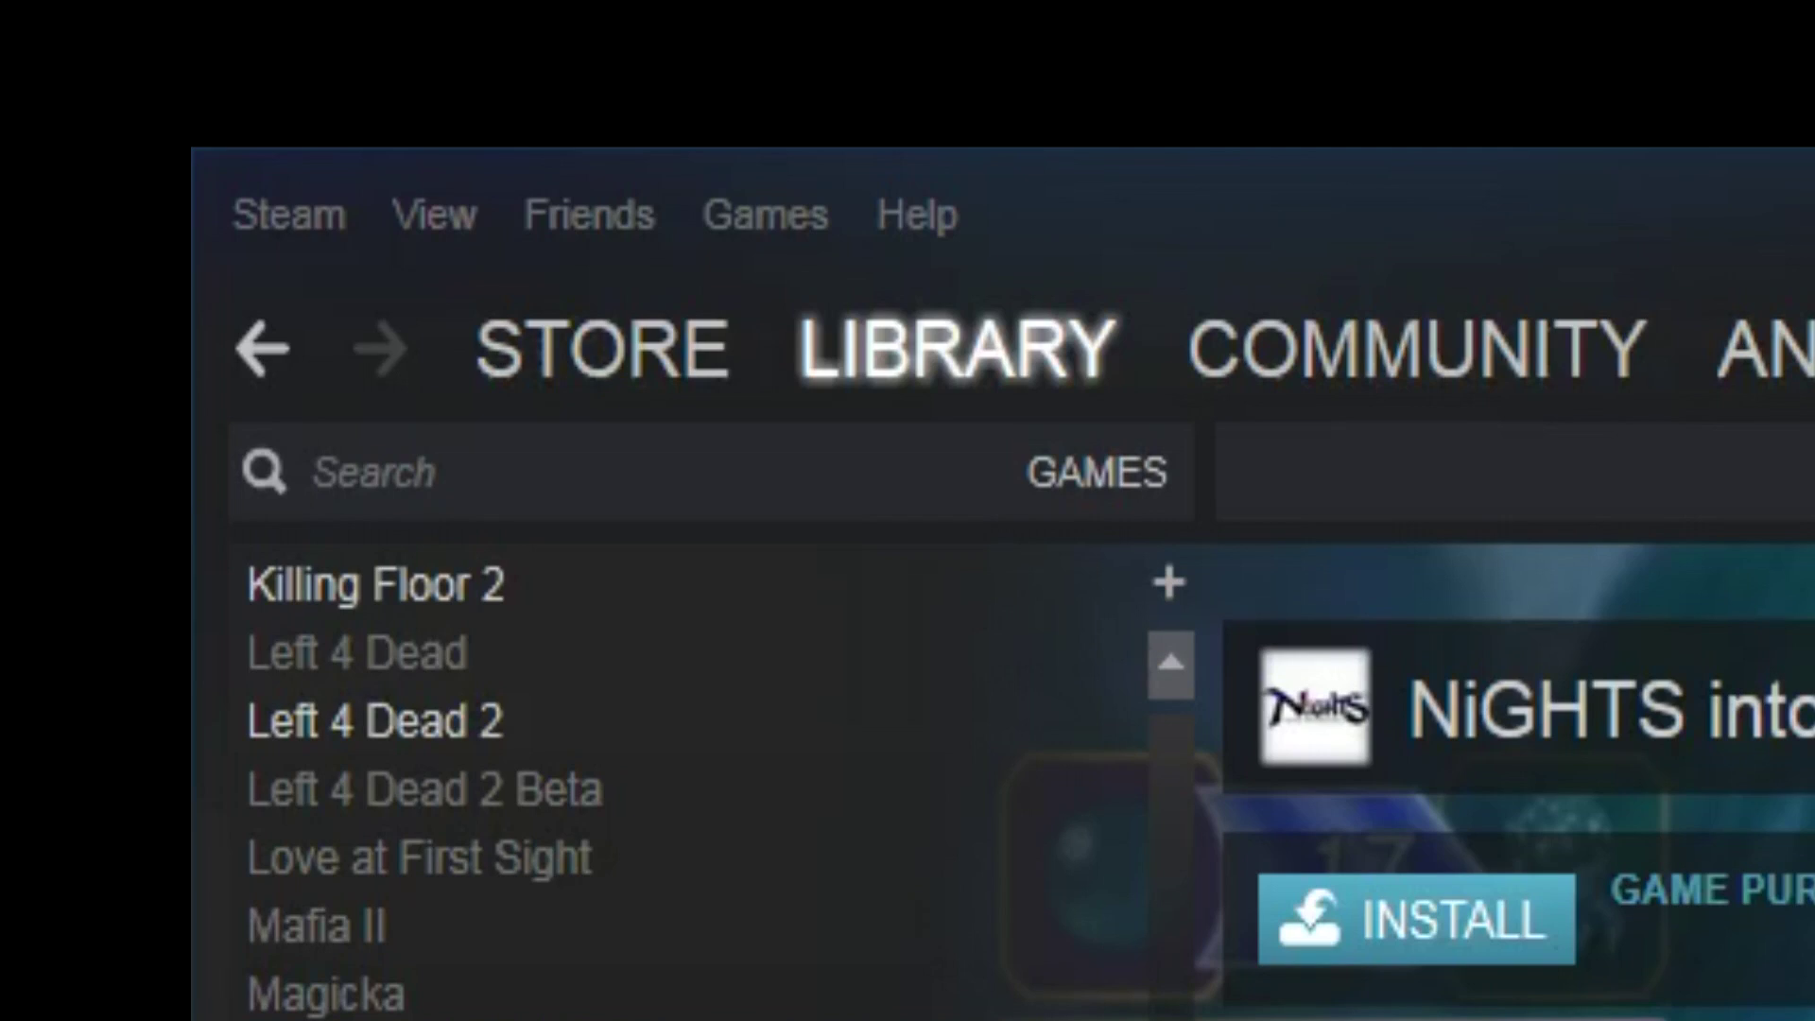
pyautogui.click(274, 216)
pyautogui.click(467, 881)
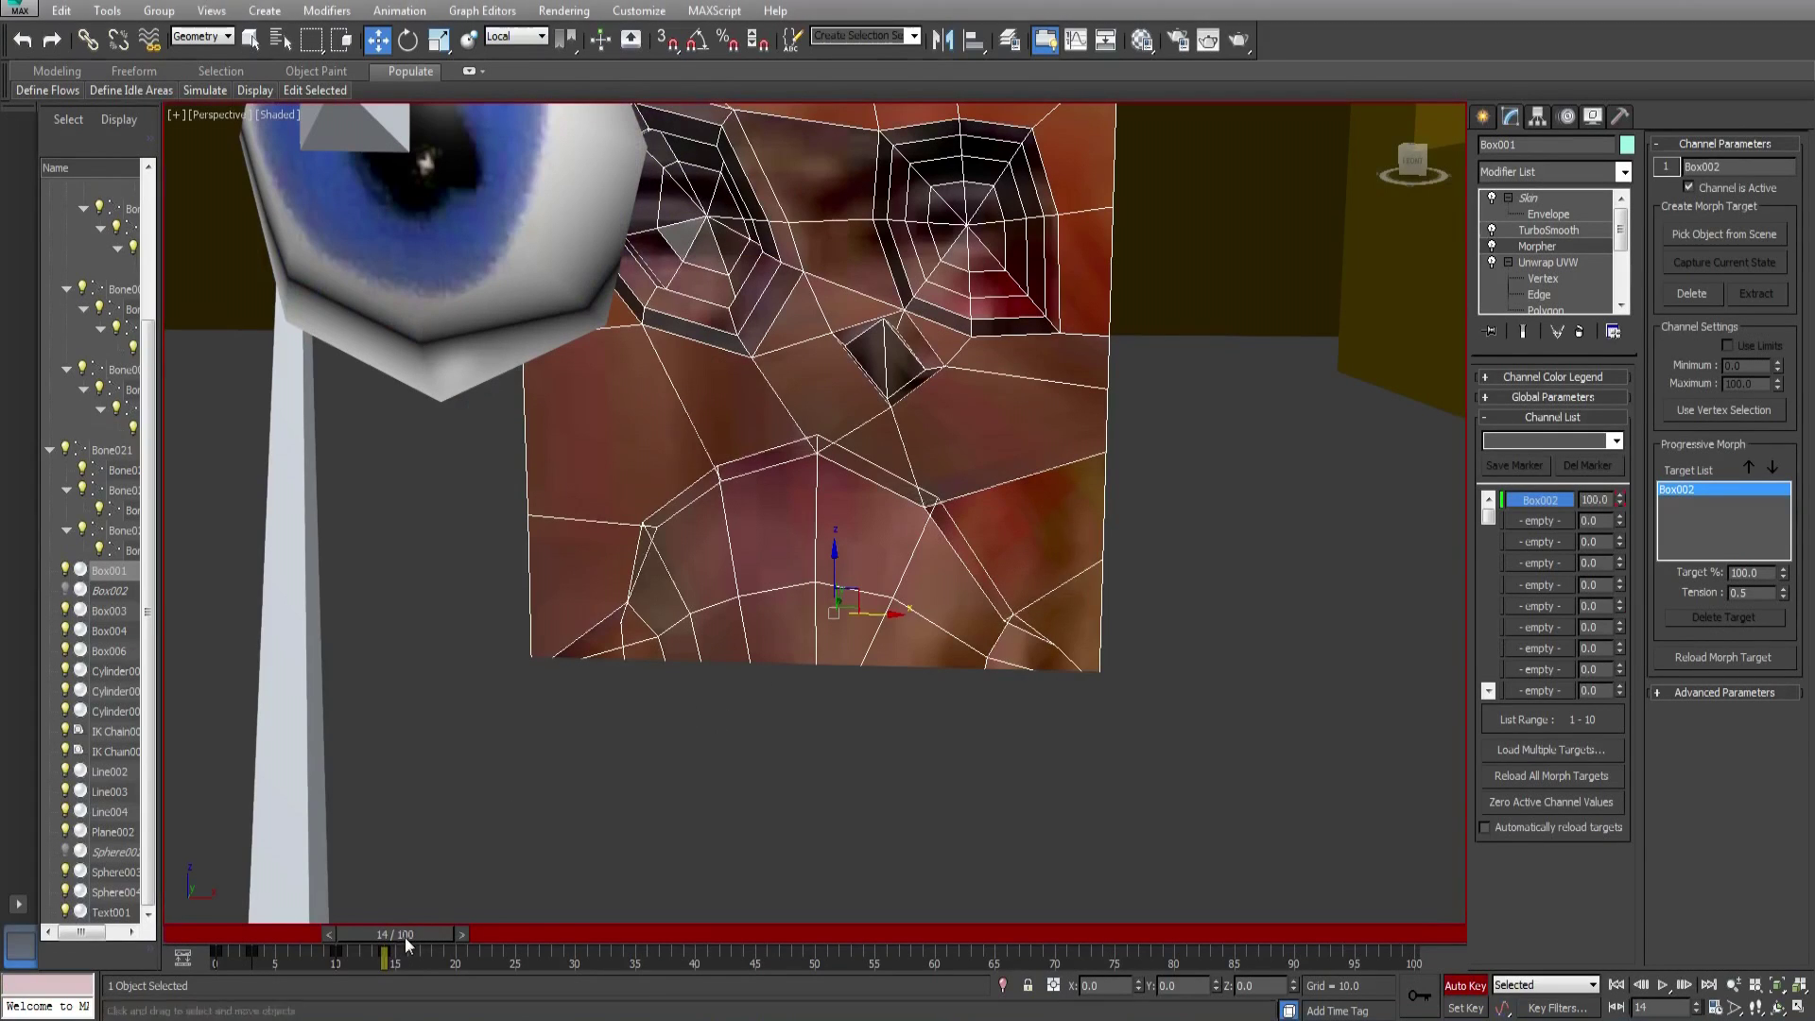
# Scrub the timeline through frame 33 and again from frame 0 to check the mouth timing against the audio
pyautogui.moveTo(406, 940); pyautogui.dragTo(548, 957)
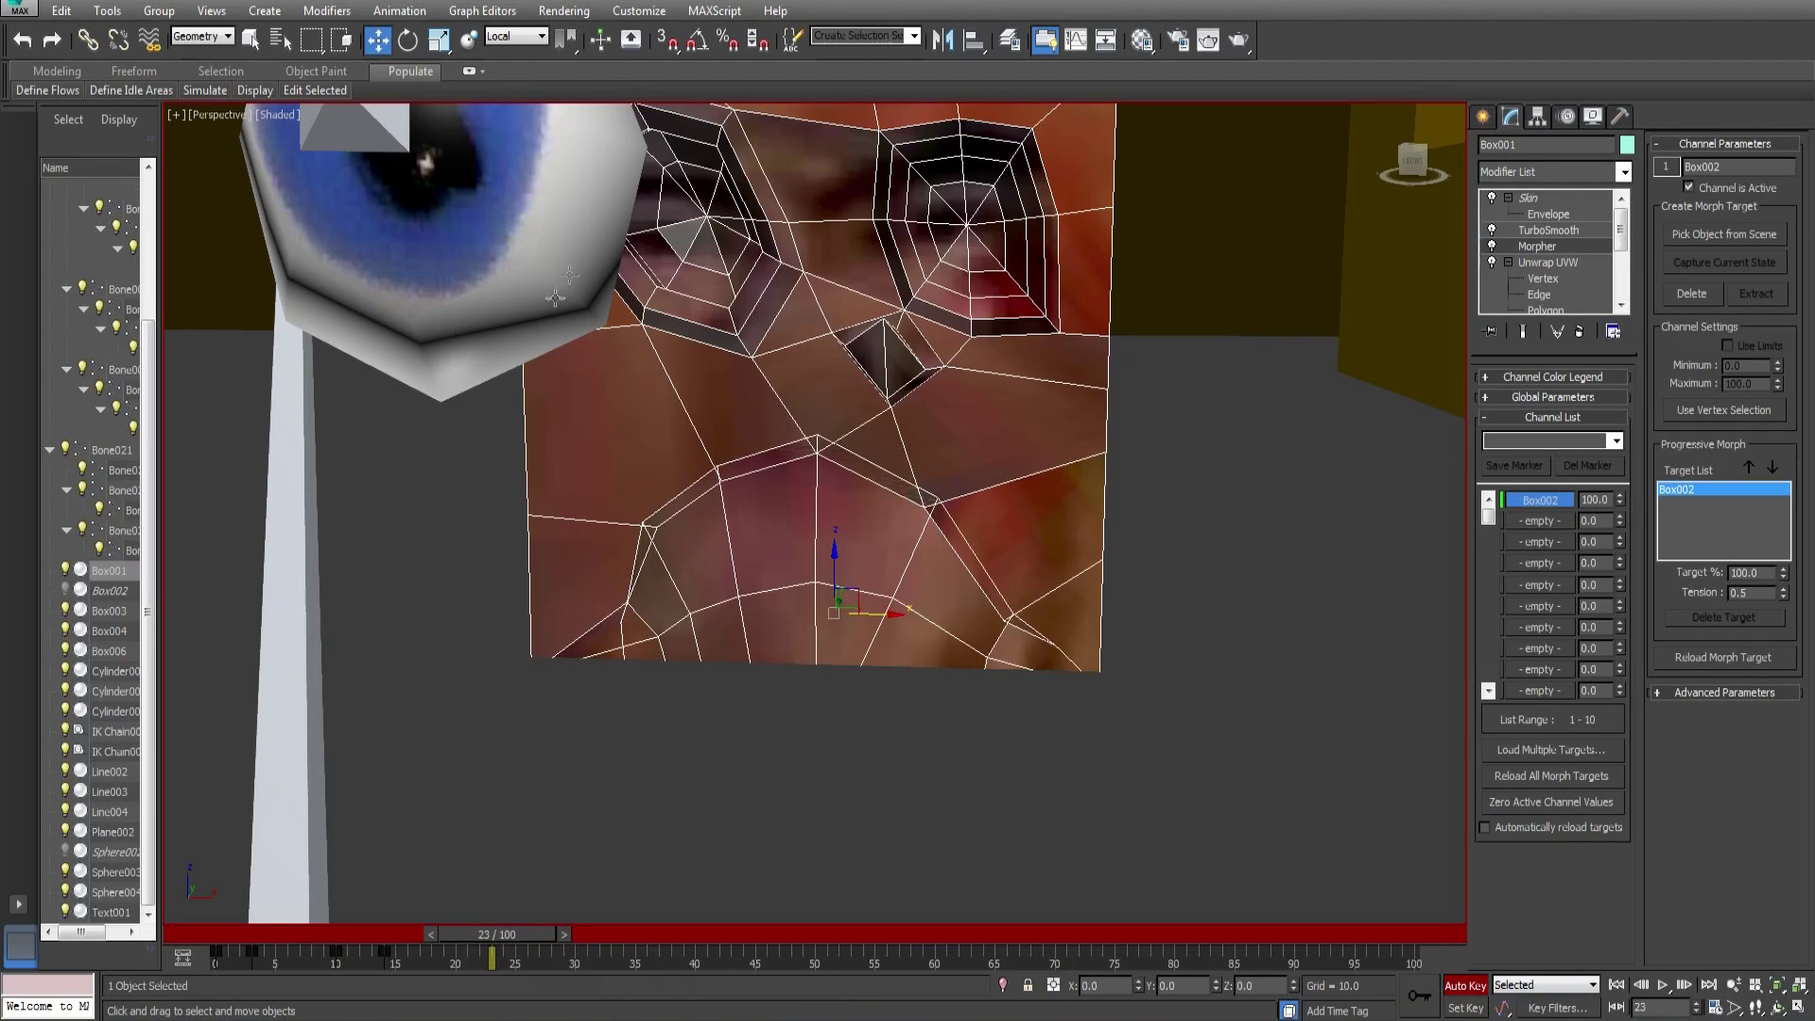
pyautogui.moveTo(1069, 259); pyautogui.dragTo(1080, 634, button='middle')
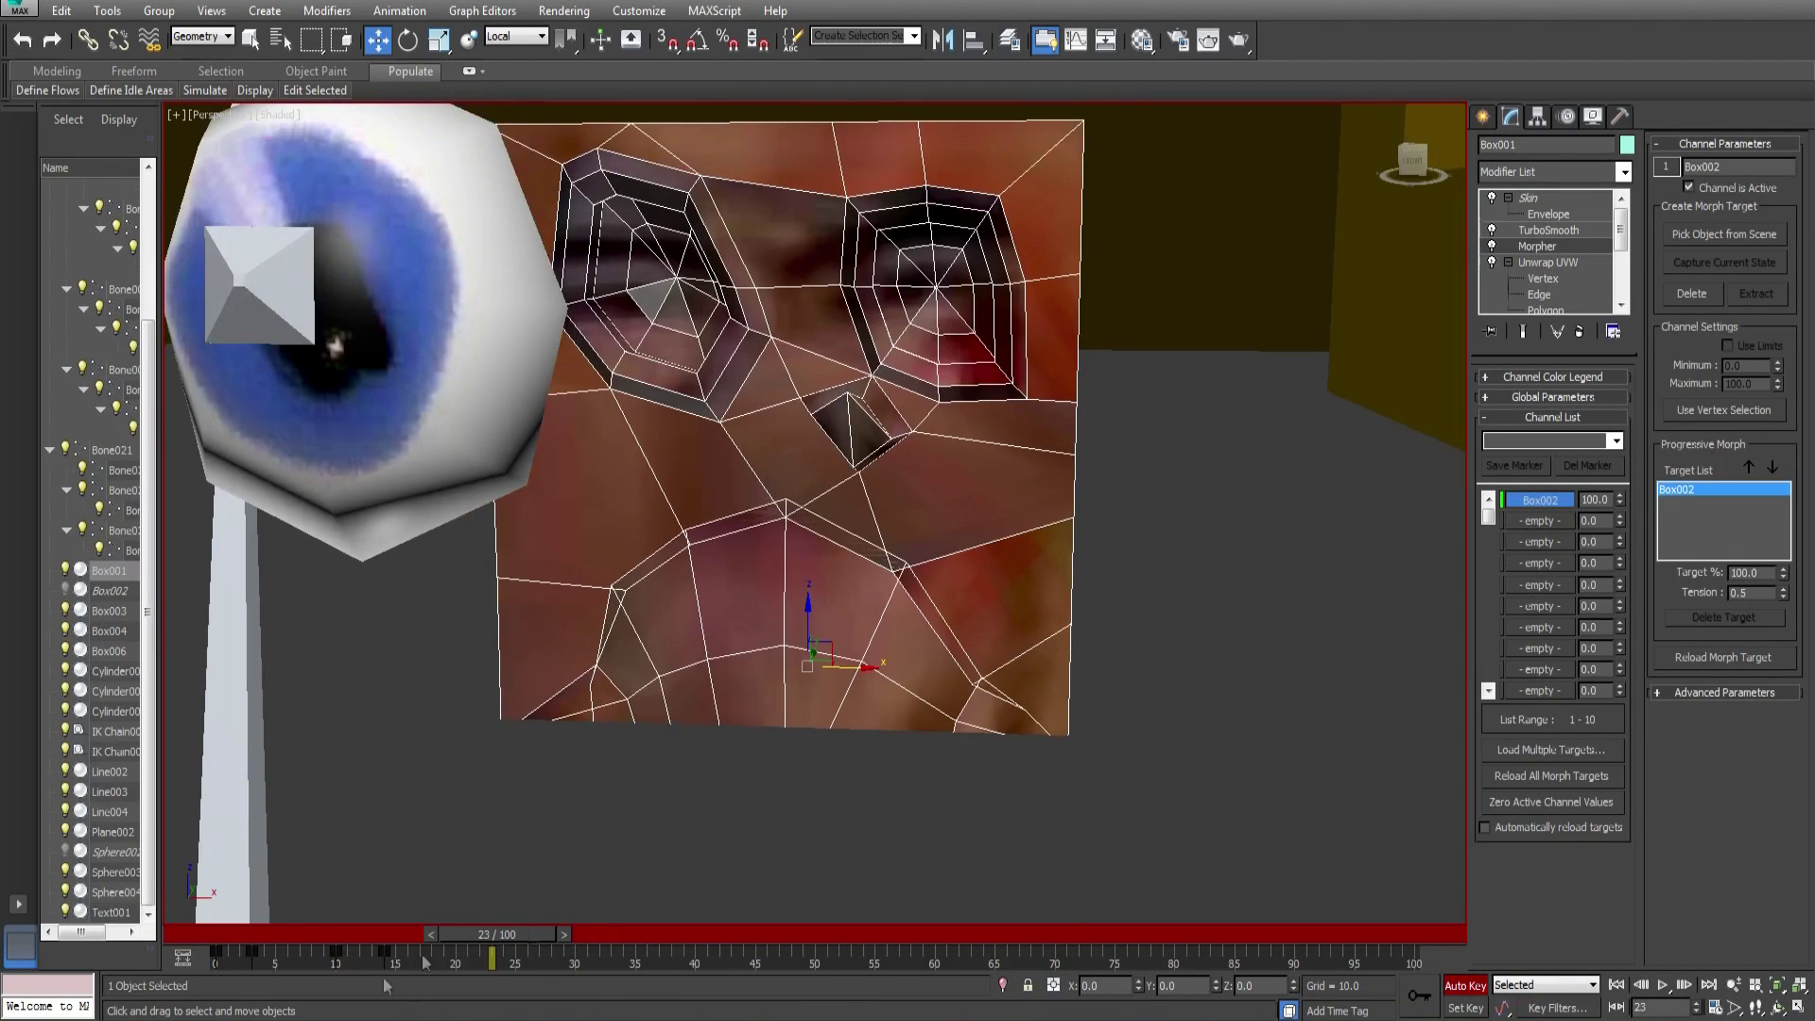
pyautogui.moveTo(499, 941); pyautogui.dragTo(575, 941)
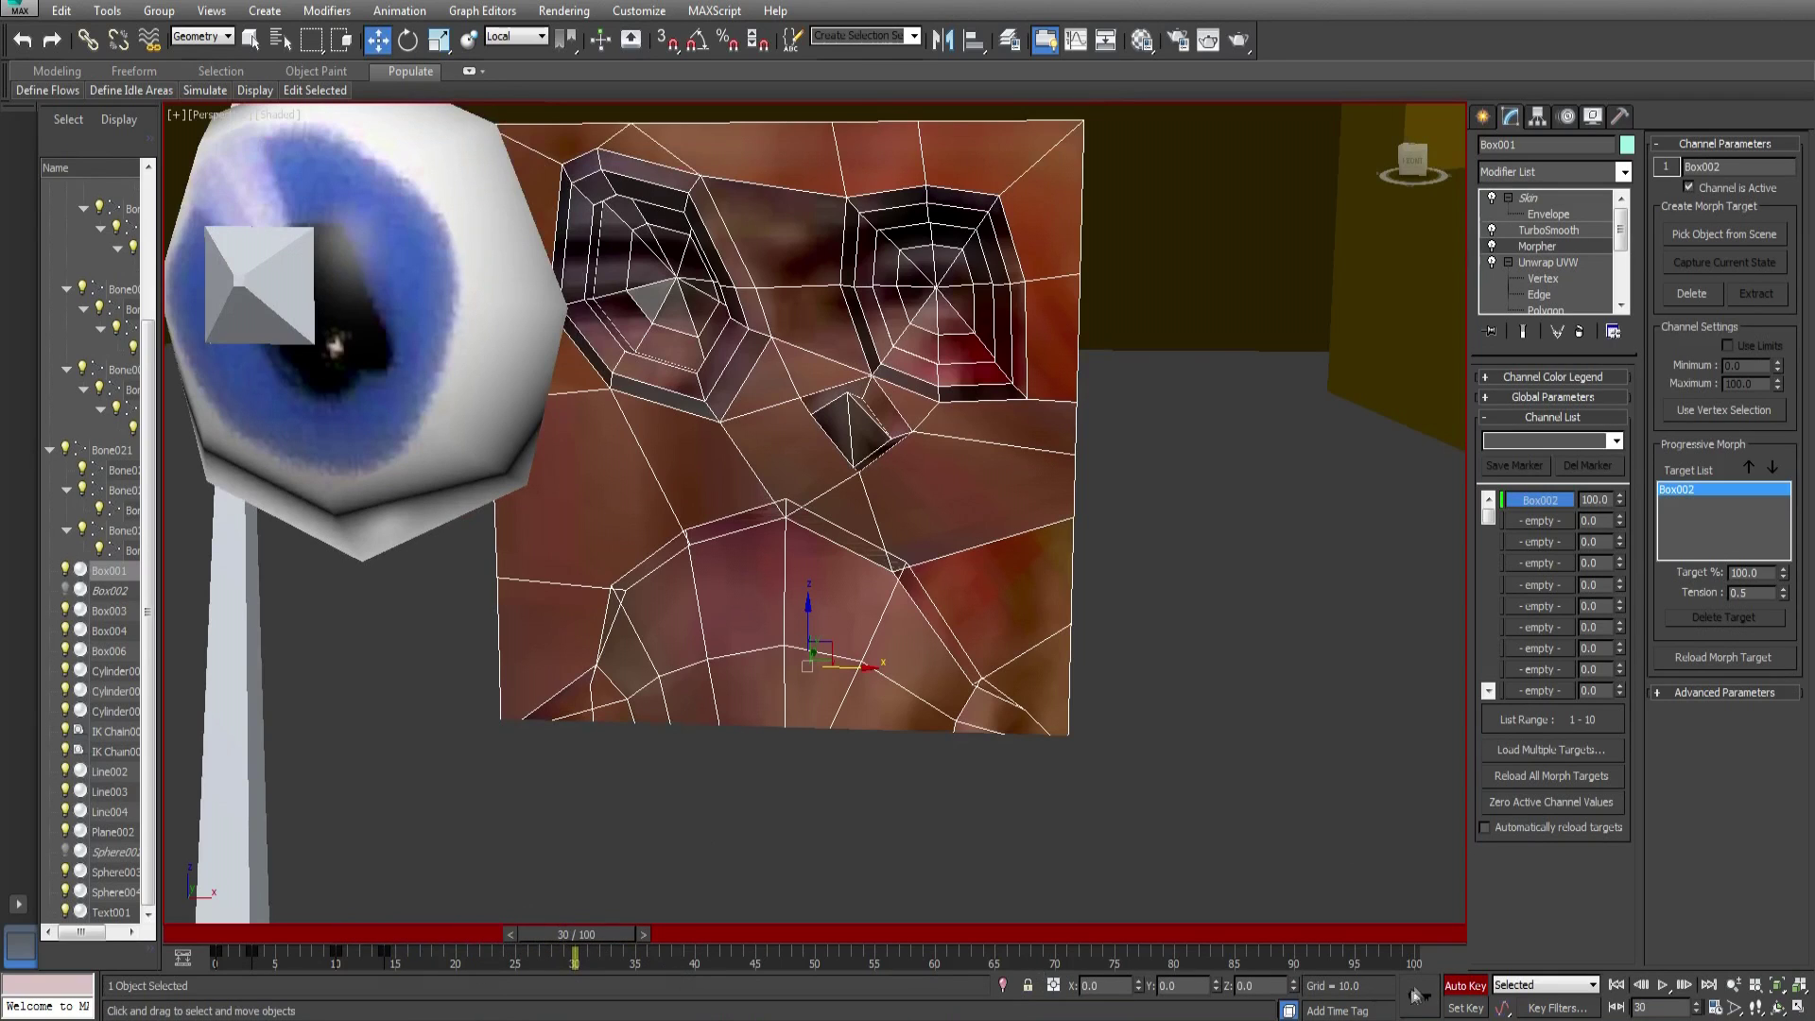
pyautogui.moveTo(592, 936)
pyautogui.mouseDown()
pyautogui.moveTo(616, 938)
pyautogui.moveTo(580, 941)
pyautogui.moveTo(597, 940)
pyautogui.mouseUp()
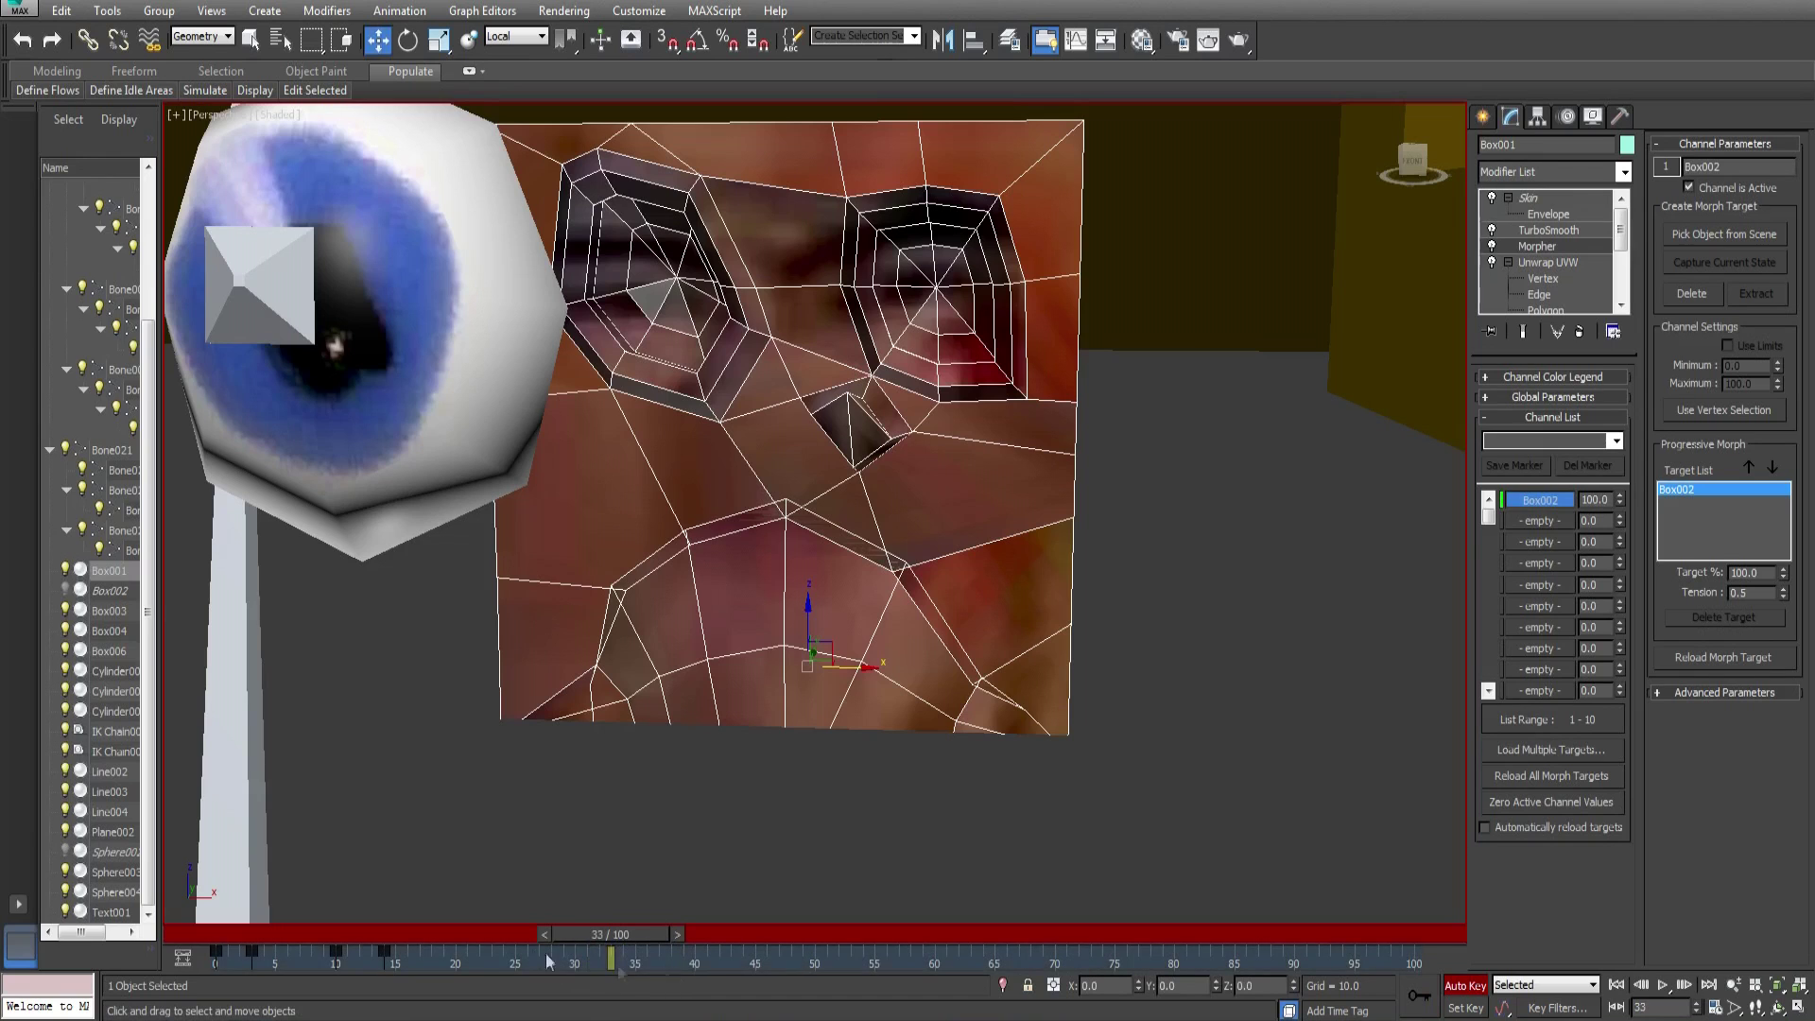
pyautogui.moveTo(620, 934); pyautogui.dragTo(243, 942)
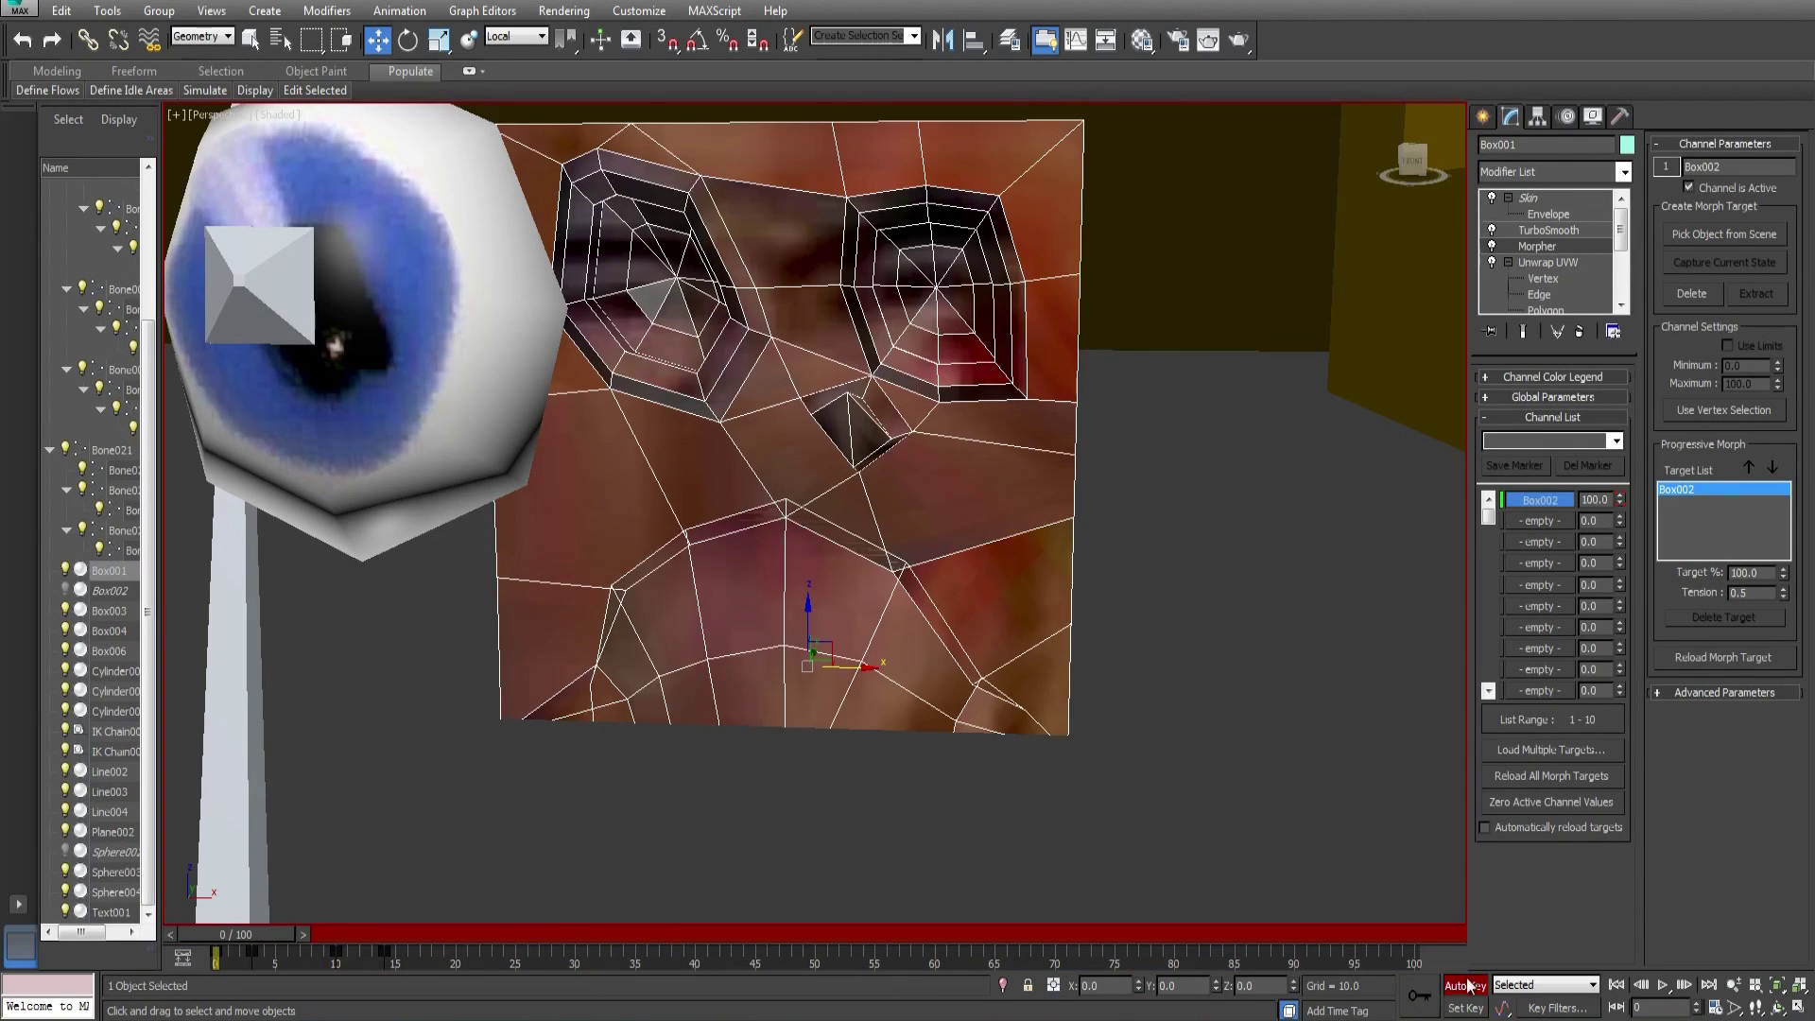
pyautogui.moveTo(264, 939); pyautogui.dragTo(322, 942)
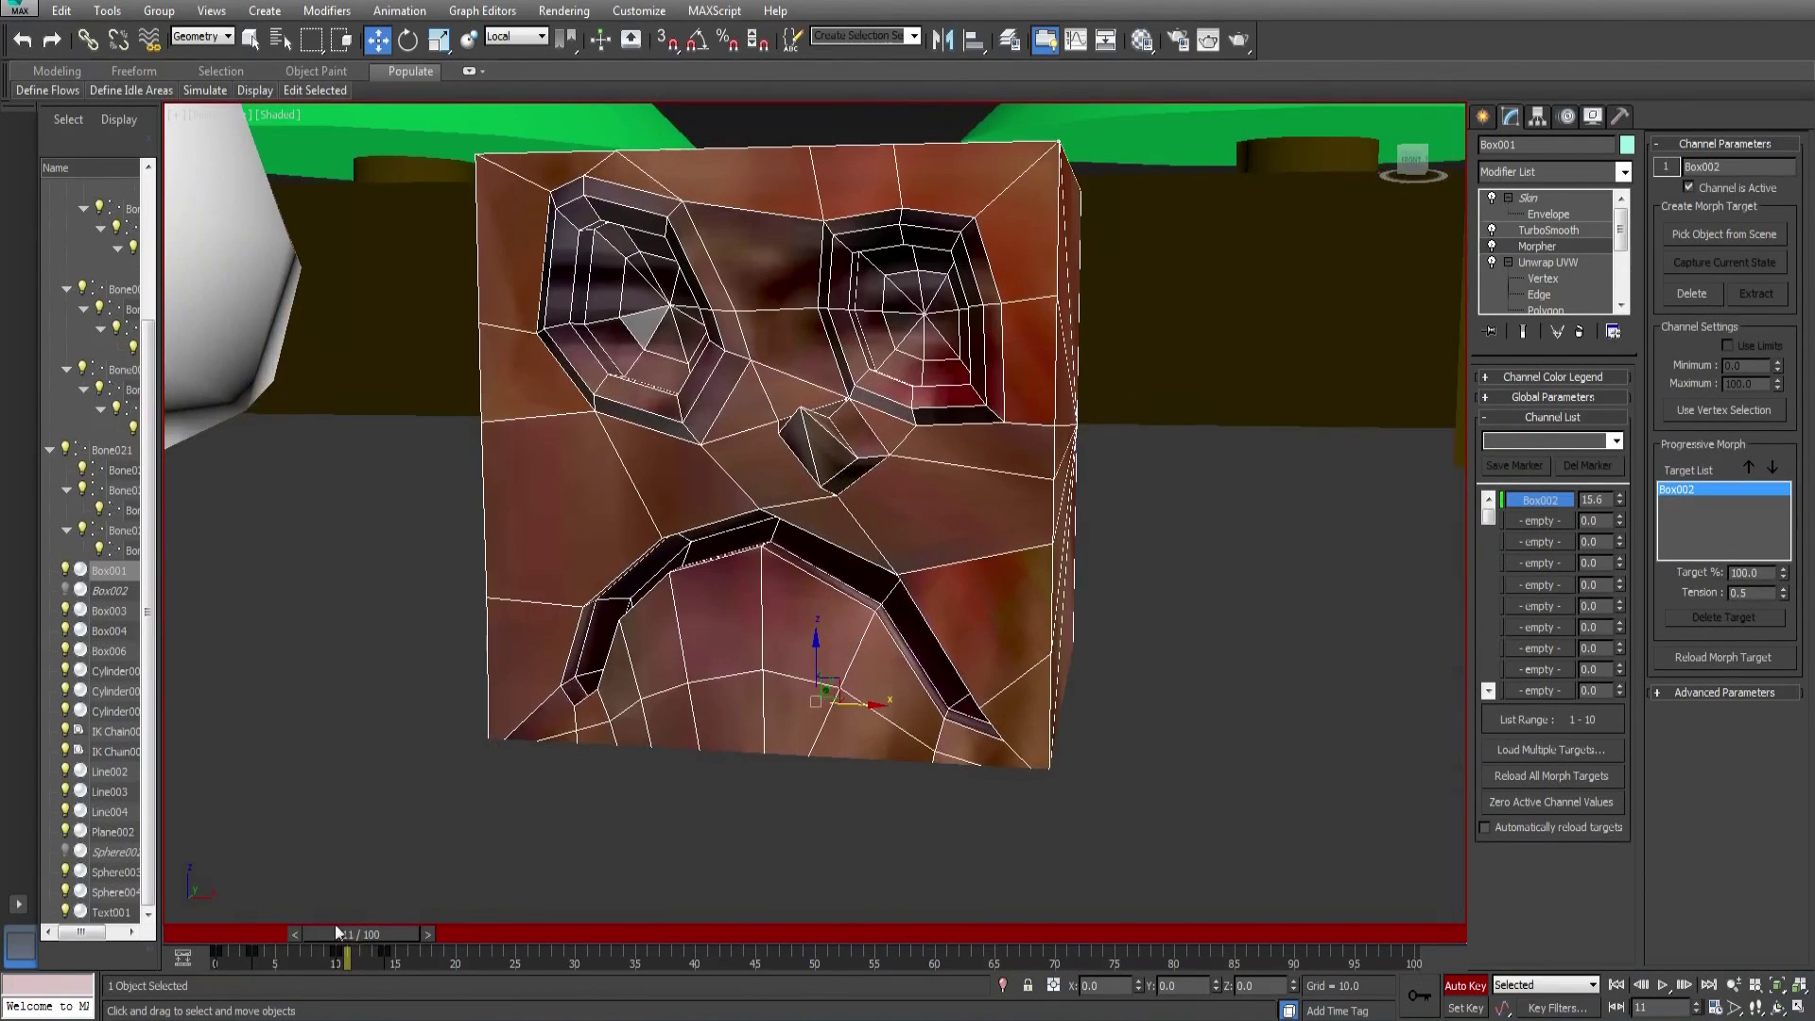
# Copy the open and closed mouth keys along the timeline up to frame 48 to match the audio
pyautogui.moveTo(361, 934); pyautogui.dragTo(432, 953)
pyautogui.moveTo(431, 934); pyautogui.dragTo(575, 934)
pyautogui.keyDown('shift'); pyautogui.moveTo(467, 953); pyautogui.dragTo(623, 934); pyautogui.keyUp('shift')
pyautogui.keyDown('shift'); pyautogui.moveTo(539, 953); pyautogui.dragTo(792, 934); pyautogui.keyUp('shift')
pyautogui.click(1661, 985)
pyautogui.click(1661, 985)
pyautogui.keyDown('shift'); pyautogui.moveTo(756, 955); pyautogui.dragTo(791, 955); pyautogui.keyUp('shift')
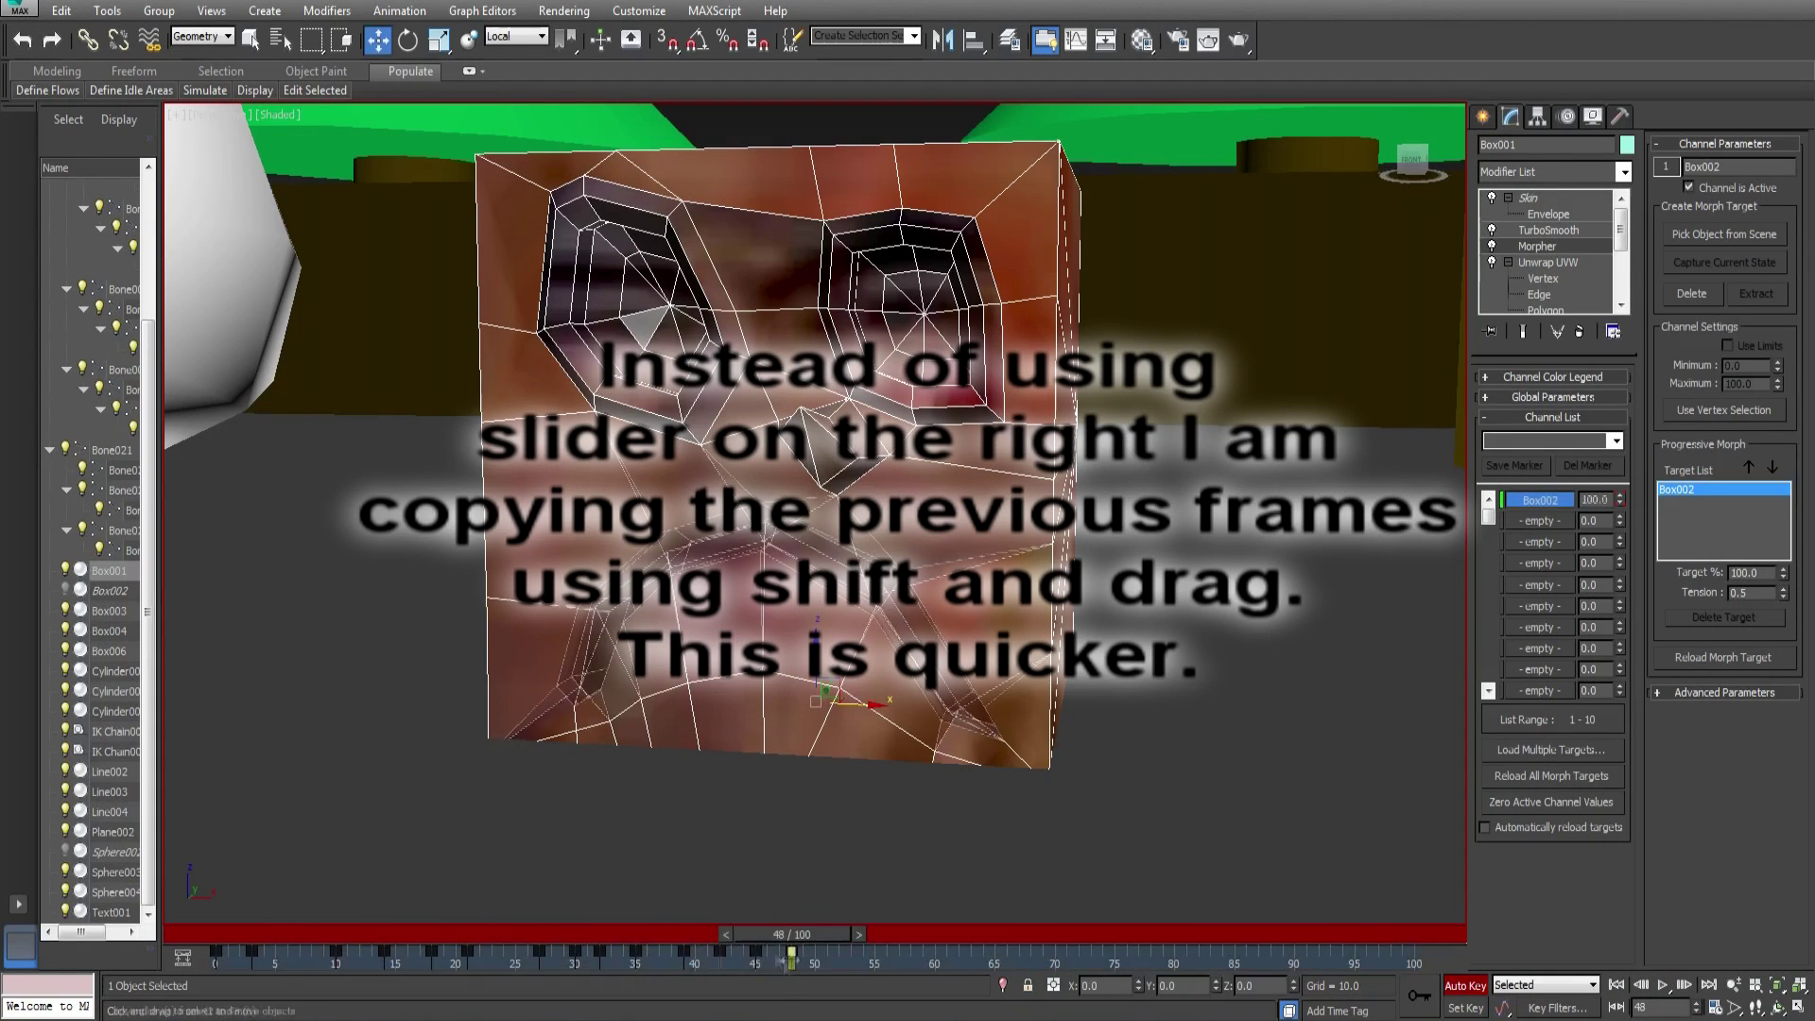
# Play back the audio and keep copying the mouth keys through the rest of the 100-frame range
pyautogui.click(1663, 985)
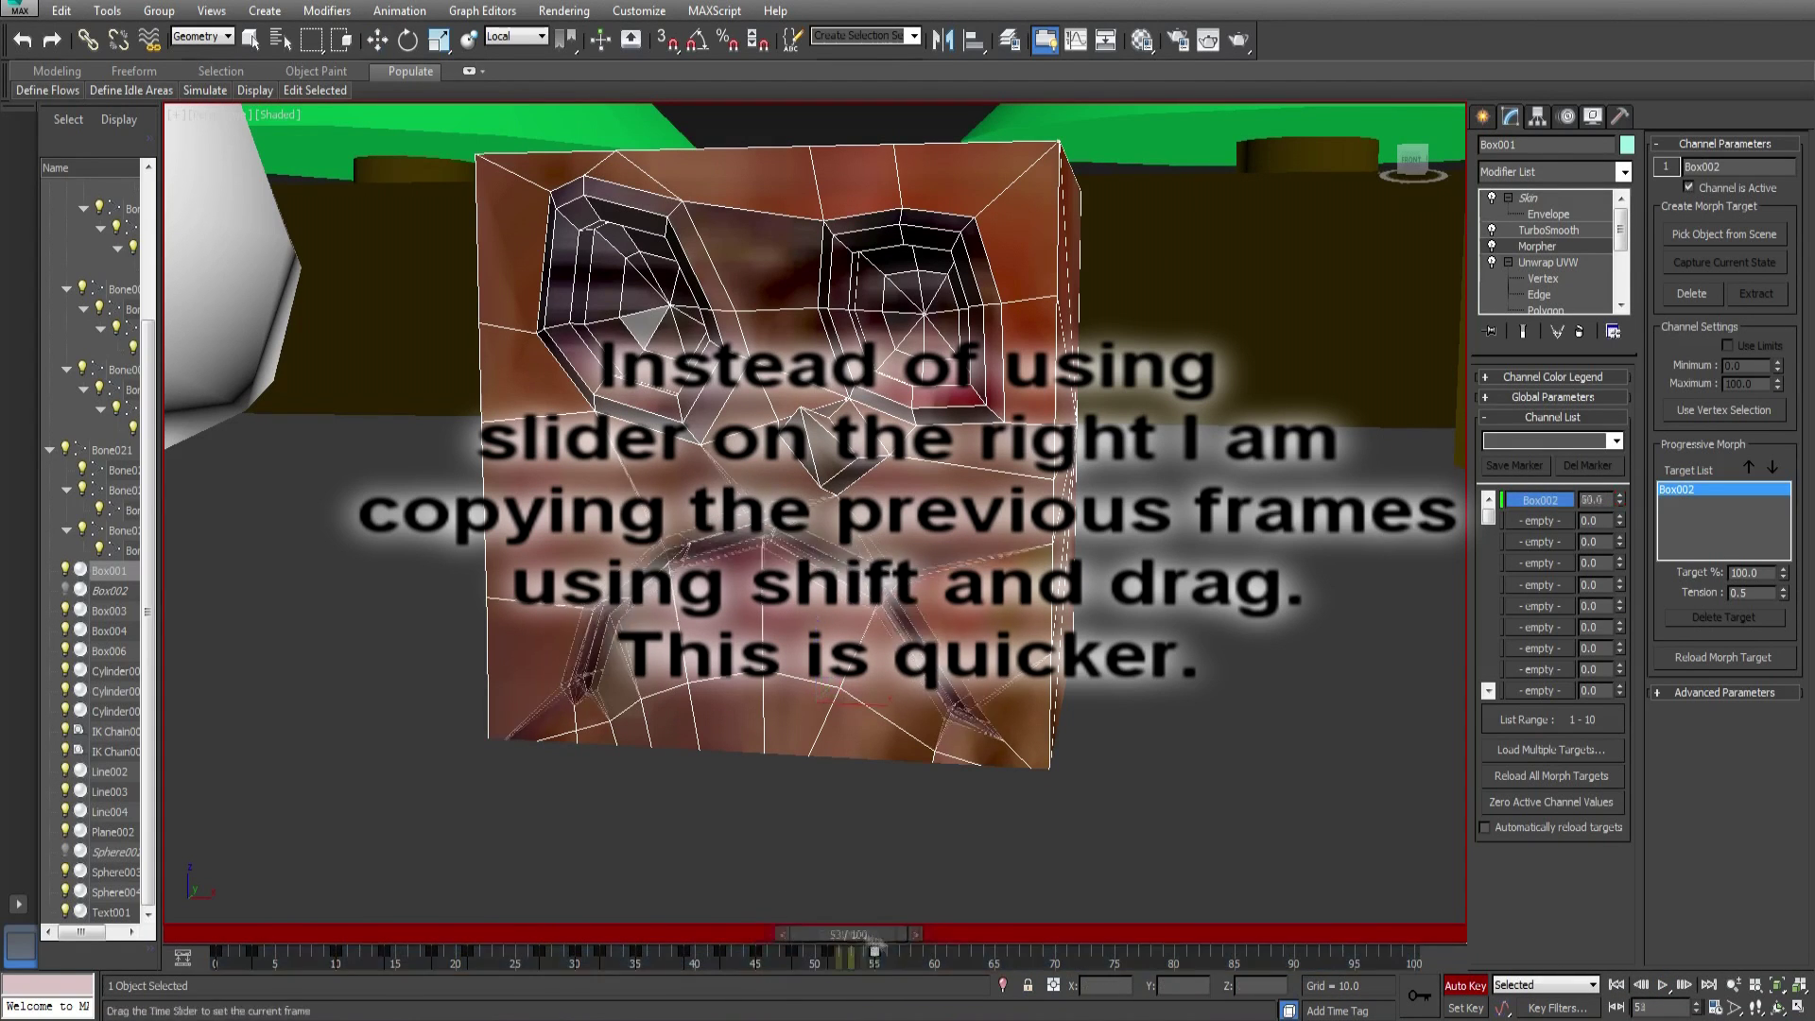
pyautogui.click(1663, 985)
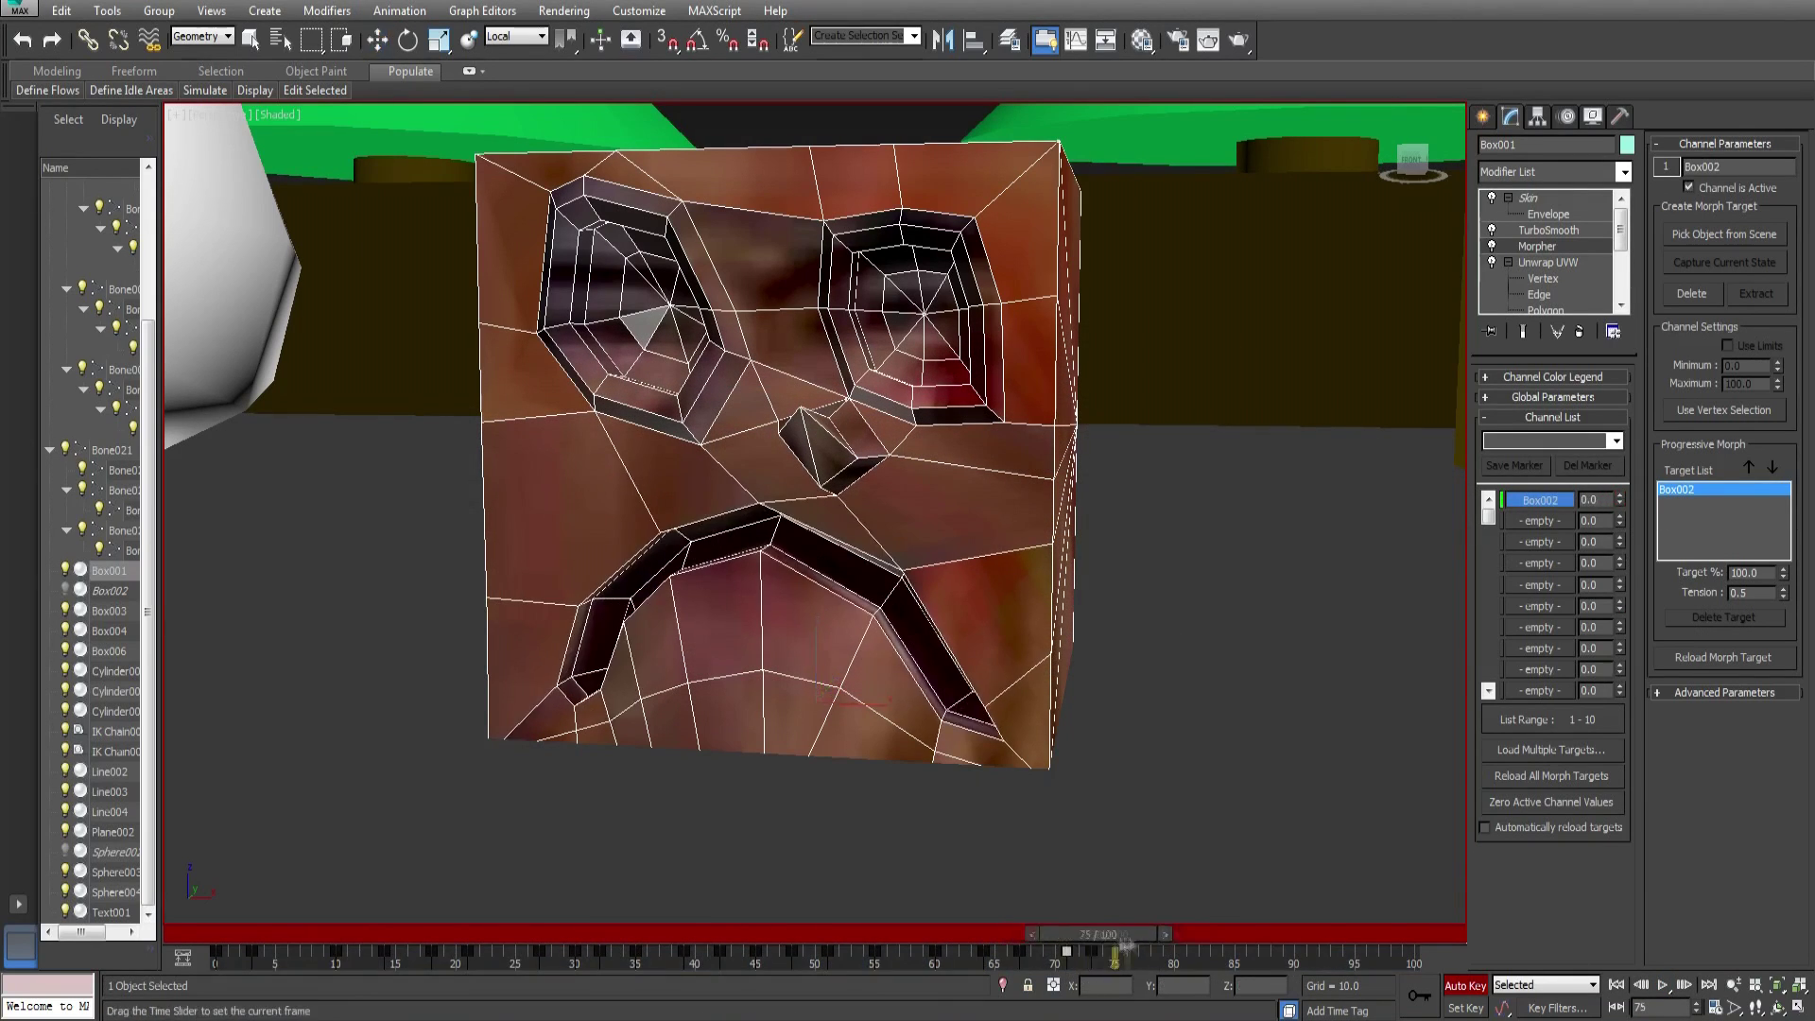
pyautogui.click(1663, 985)
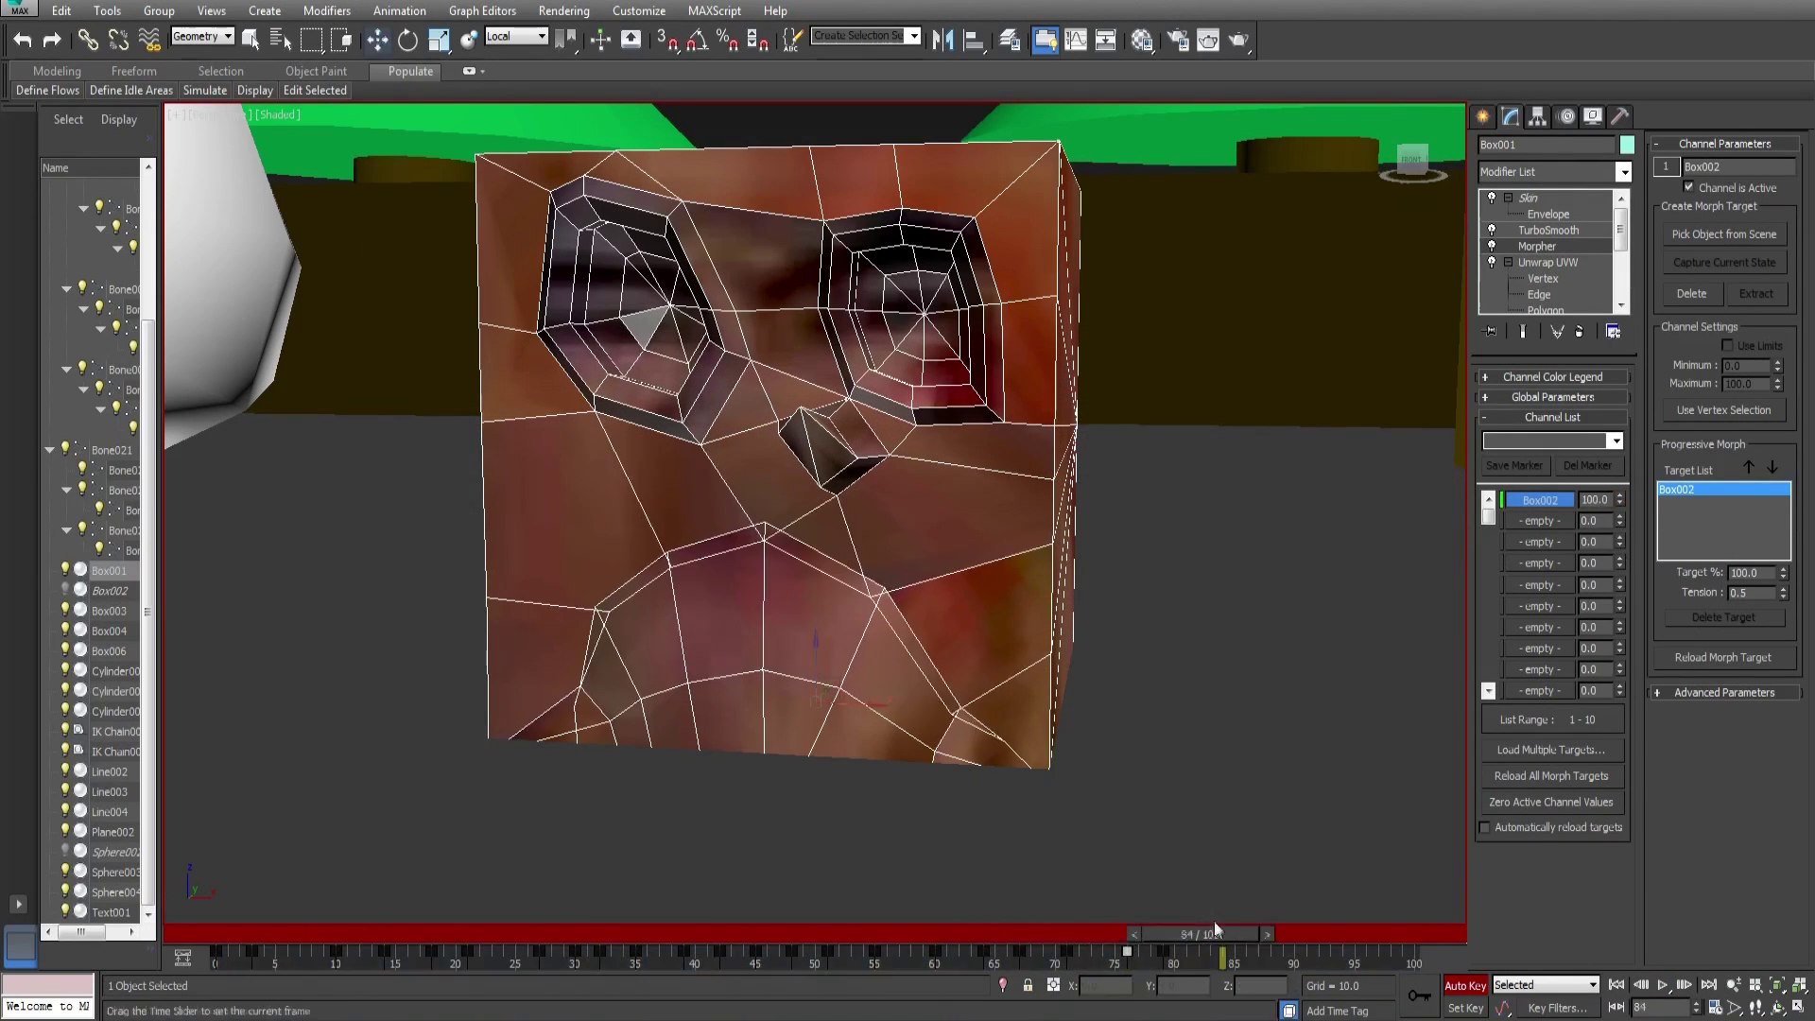
pyautogui.click(1663, 985)
pyautogui.click(1663, 985)
pyautogui.click(1663, 985)
# Configure the animation's active time range to start at frame 90 and end at frame 220
pyautogui.click(1715, 1008)
pyautogui.write('200')
pyautogui.press('Return')
pyautogui.moveTo(526, 934); pyautogui.dragTo(1414, 950)
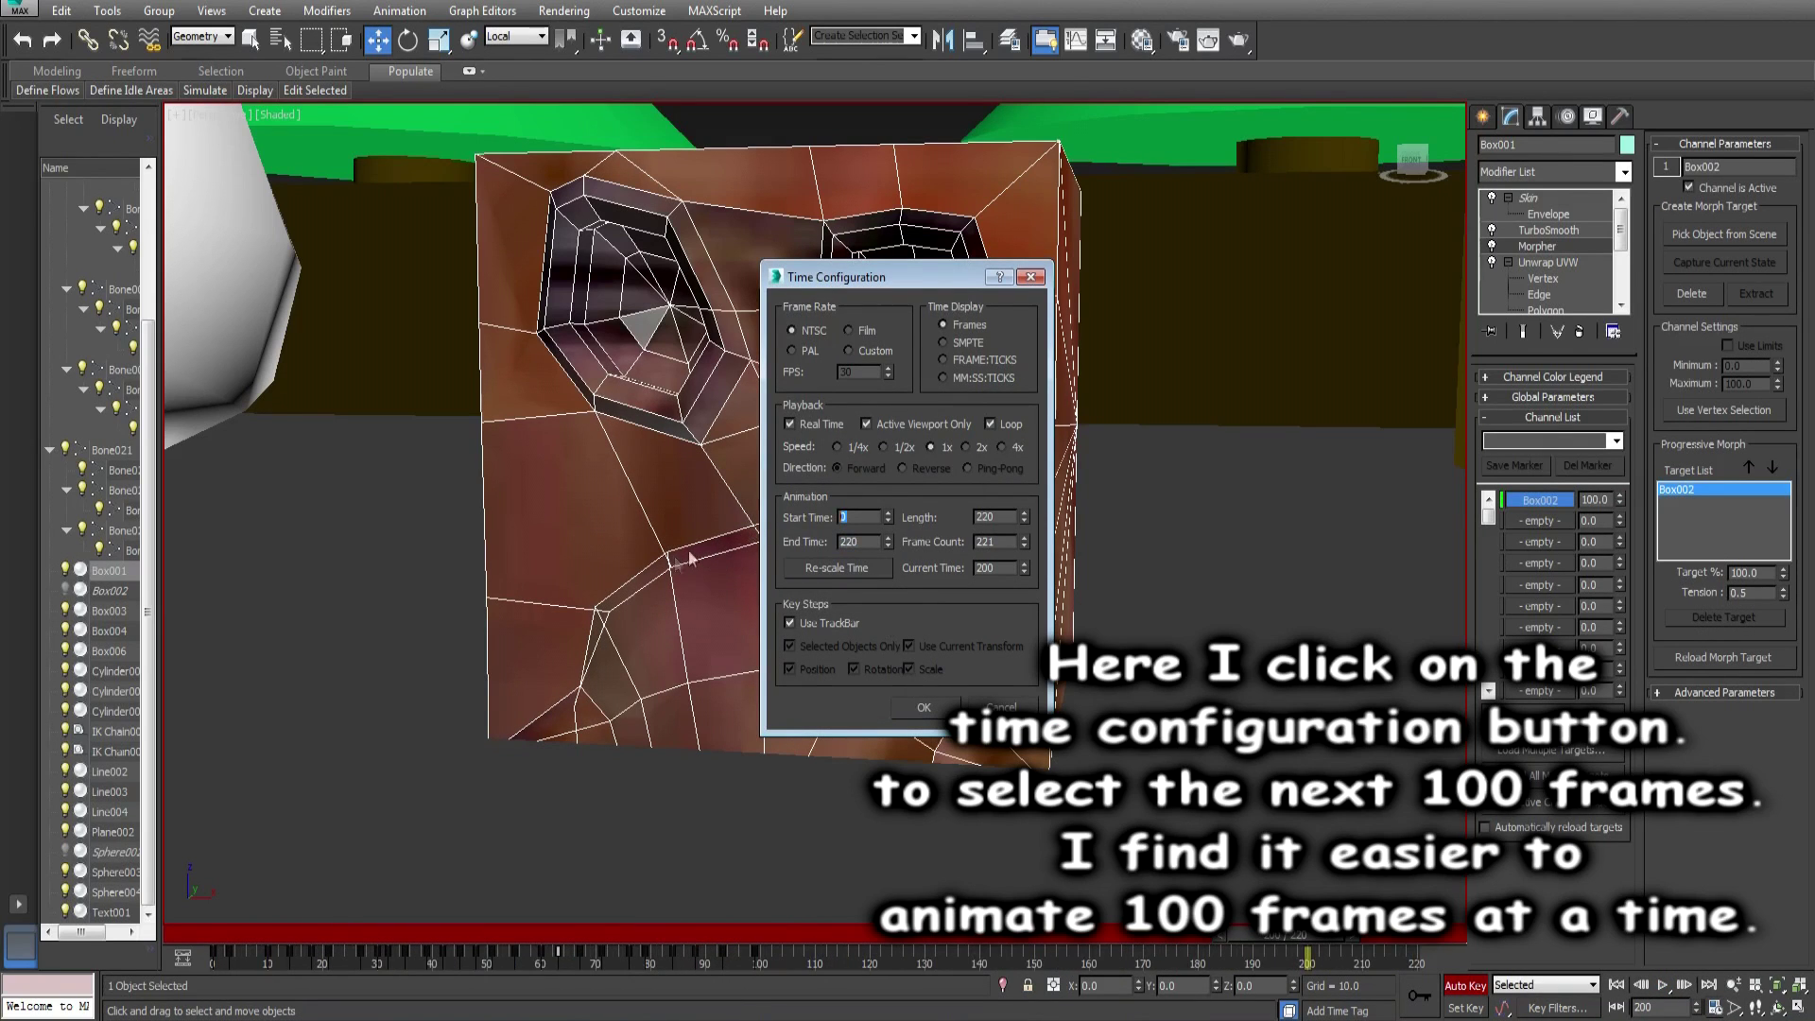
pyautogui.moveTo(861, 516); pyautogui.dragTo(696, 567)
pyautogui.write('90')
pyautogui.click(923, 708)
# Copy the mouth key from frame 99 to 108 and continue duplicating mouth keys to about frame 143
pyautogui.moveTo(1220, 934); pyautogui.dragTo(372, 955)
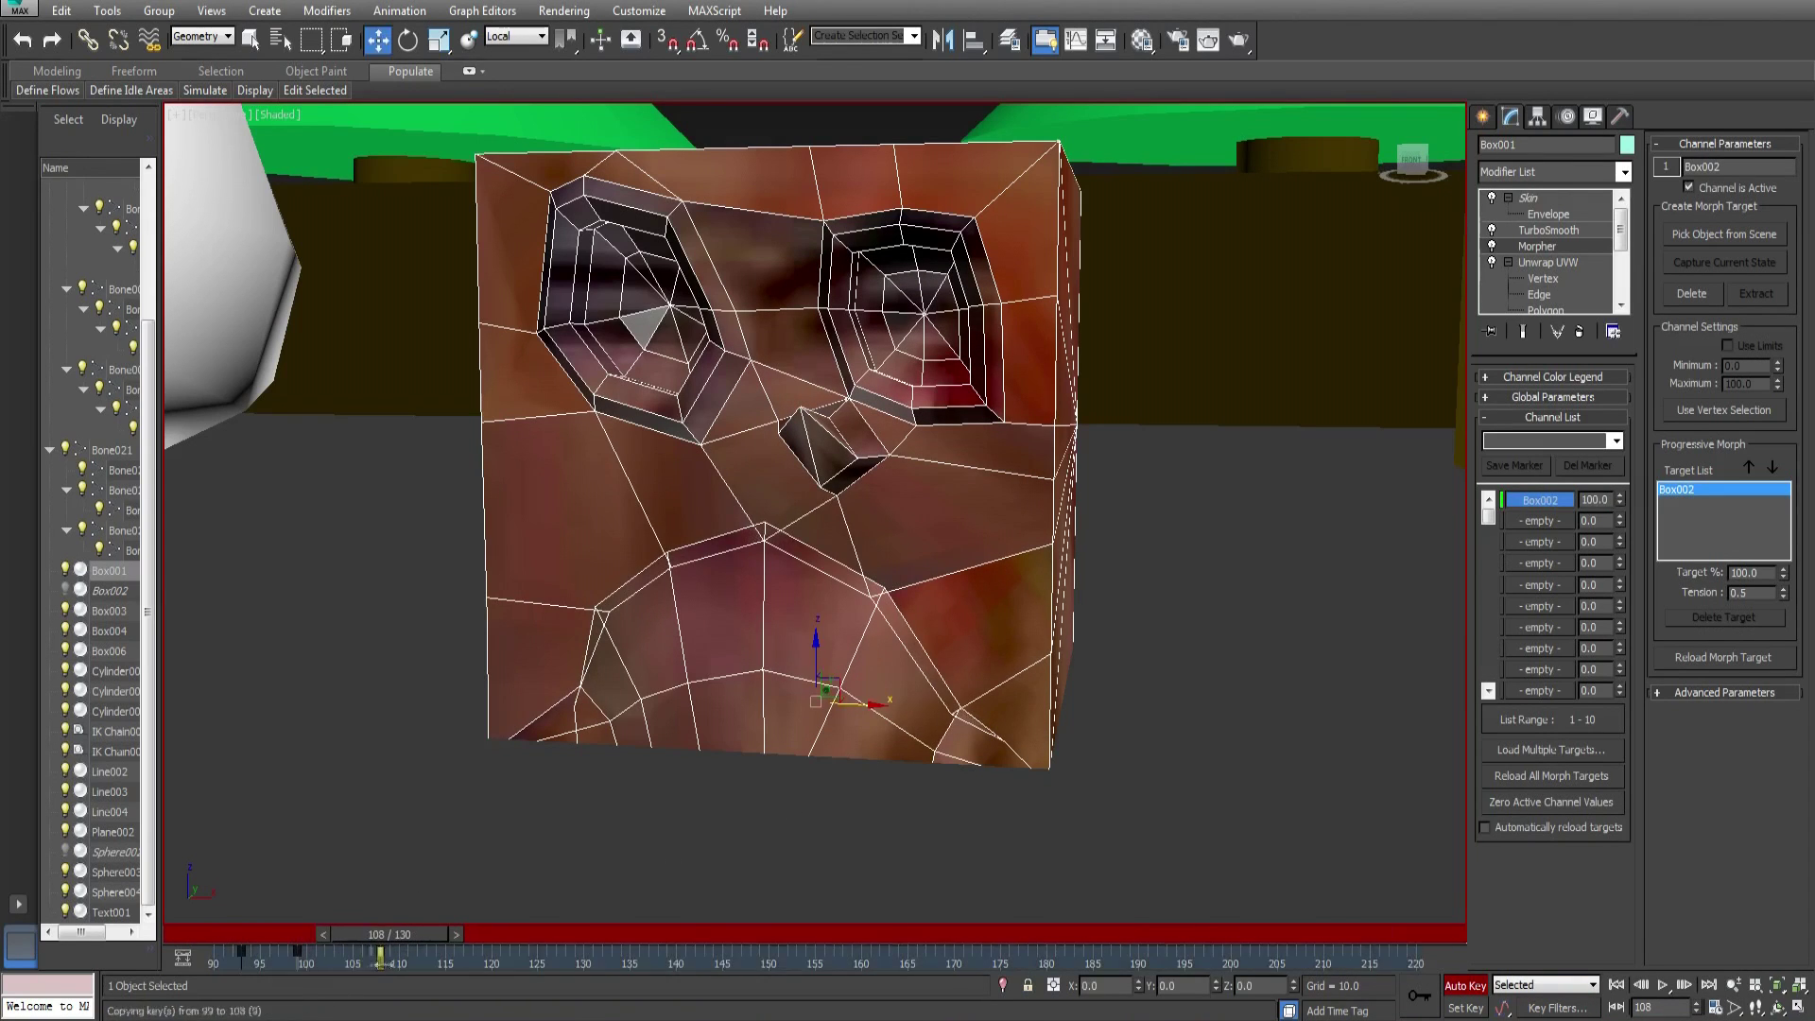
pyautogui.keyDown('shift'); pyautogui.moveTo(241, 955); pyautogui.dragTo(398, 955); pyautogui.keyUp('shift')
pyautogui.moveTo(381, 934); pyautogui.dragTo(463, 955)
pyautogui.keyDown('shift'); pyautogui.moveTo(372, 955); pyautogui.dragTo(510, 955); pyautogui.keyUp('shift')
pyautogui.moveTo(408, 934); pyautogui.dragTo(594, 934)
pyautogui.keyDown('shift'); pyautogui.moveTo(509, 955); pyautogui.dragTo(676, 955); pyautogui.keyUp('shift')
pyautogui.keyDown('shift'); pyautogui.moveTo(602, 955); pyautogui.dragTo(705, 954); pyautogui.keyUp('shift')
pyautogui.moveTo(594, 934); pyautogui.dragTo(528, 953)
# Duplicate more open and closed mouth keys from about frame 146 through frame 170
pyautogui.moveTo(490, 934); pyautogui.dragTo(746, 934)
pyautogui.keyDown('shift'); pyautogui.moveTo(676, 953); pyautogui.dragTo(779, 953); pyautogui.keyUp('shift')
pyautogui.keyDown('shift'); pyautogui.moveTo(639, 953); pyautogui.dragTo(732, 953); pyautogui.keyUp('shift')
pyautogui.keyDown('shift'); pyautogui.moveTo(732, 954); pyautogui.dragTo(833, 956); pyautogui.keyUp('shift')
pyautogui.moveTo(756, 934); pyautogui.dragTo(871, 955)
pyautogui.moveTo(843, 934); pyautogui.dragTo(980, 934)
pyautogui.keyDown('shift'); pyautogui.moveTo(870, 955); pyautogui.dragTo(954, 956); pyautogui.keyUp('shift')
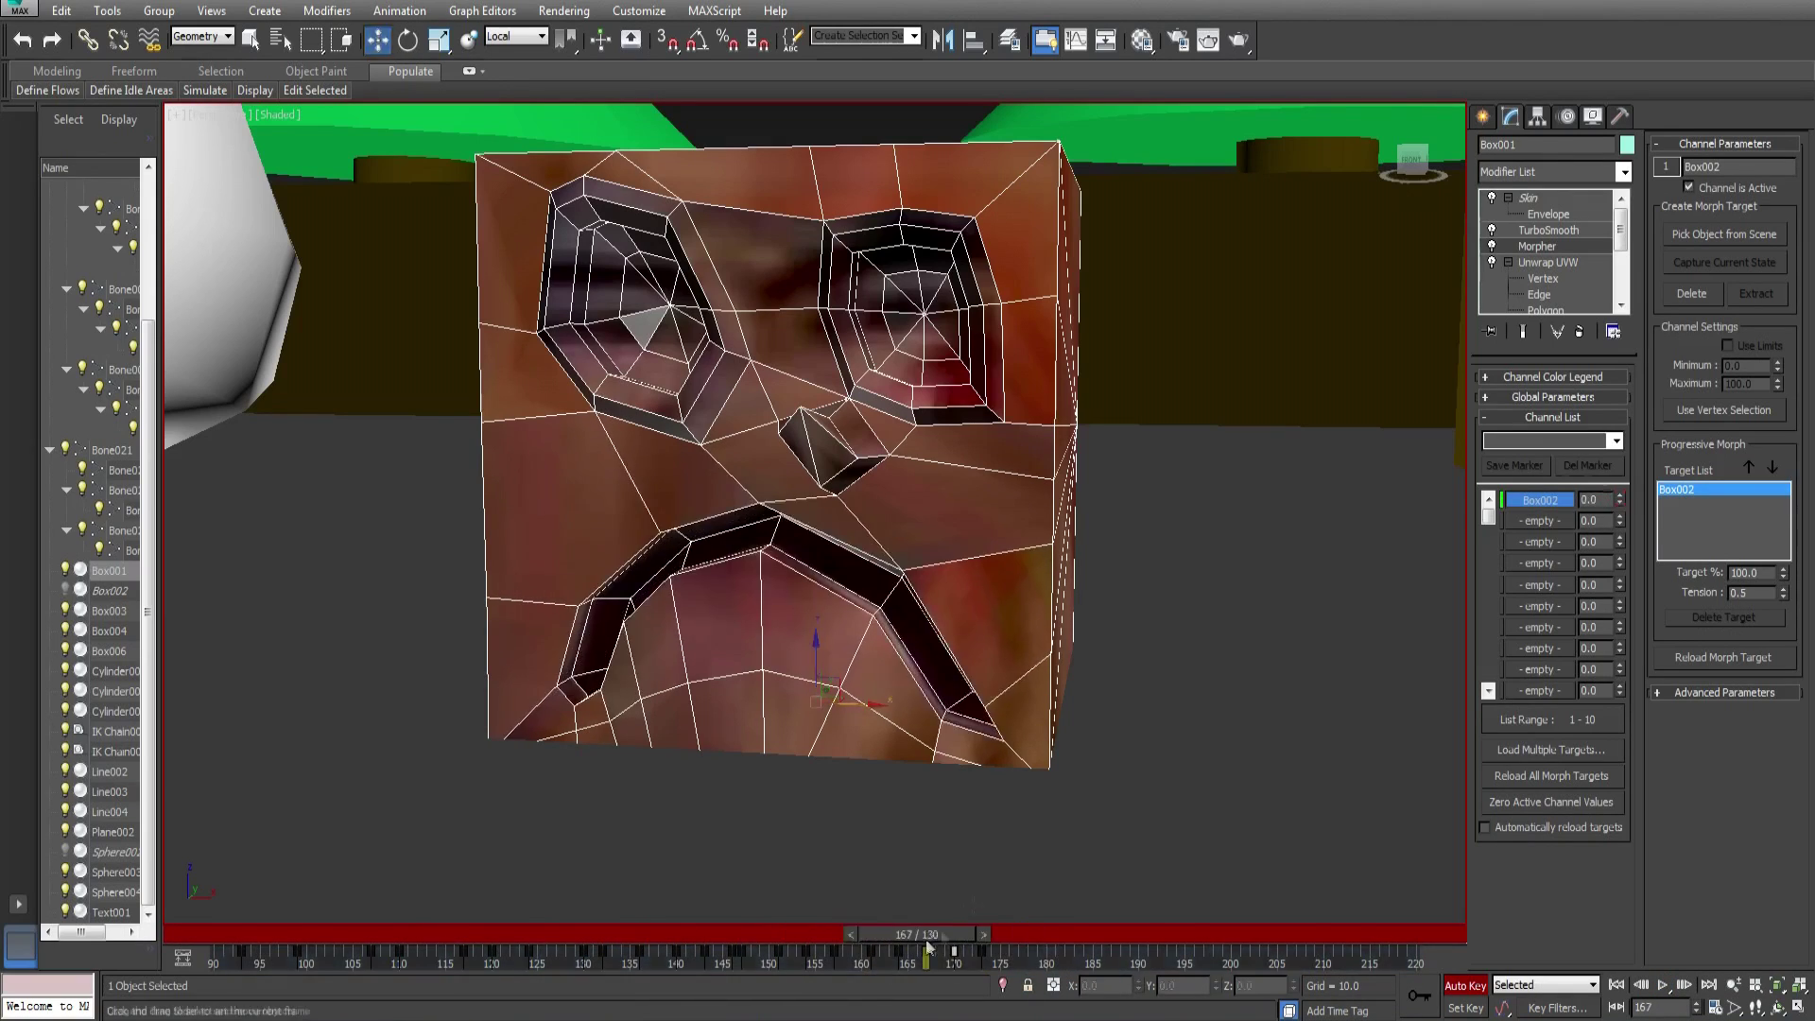
# Play the audio and copy the frame 170 mouth key to about frame 184
pyautogui.press('/')
pyautogui.press('/')
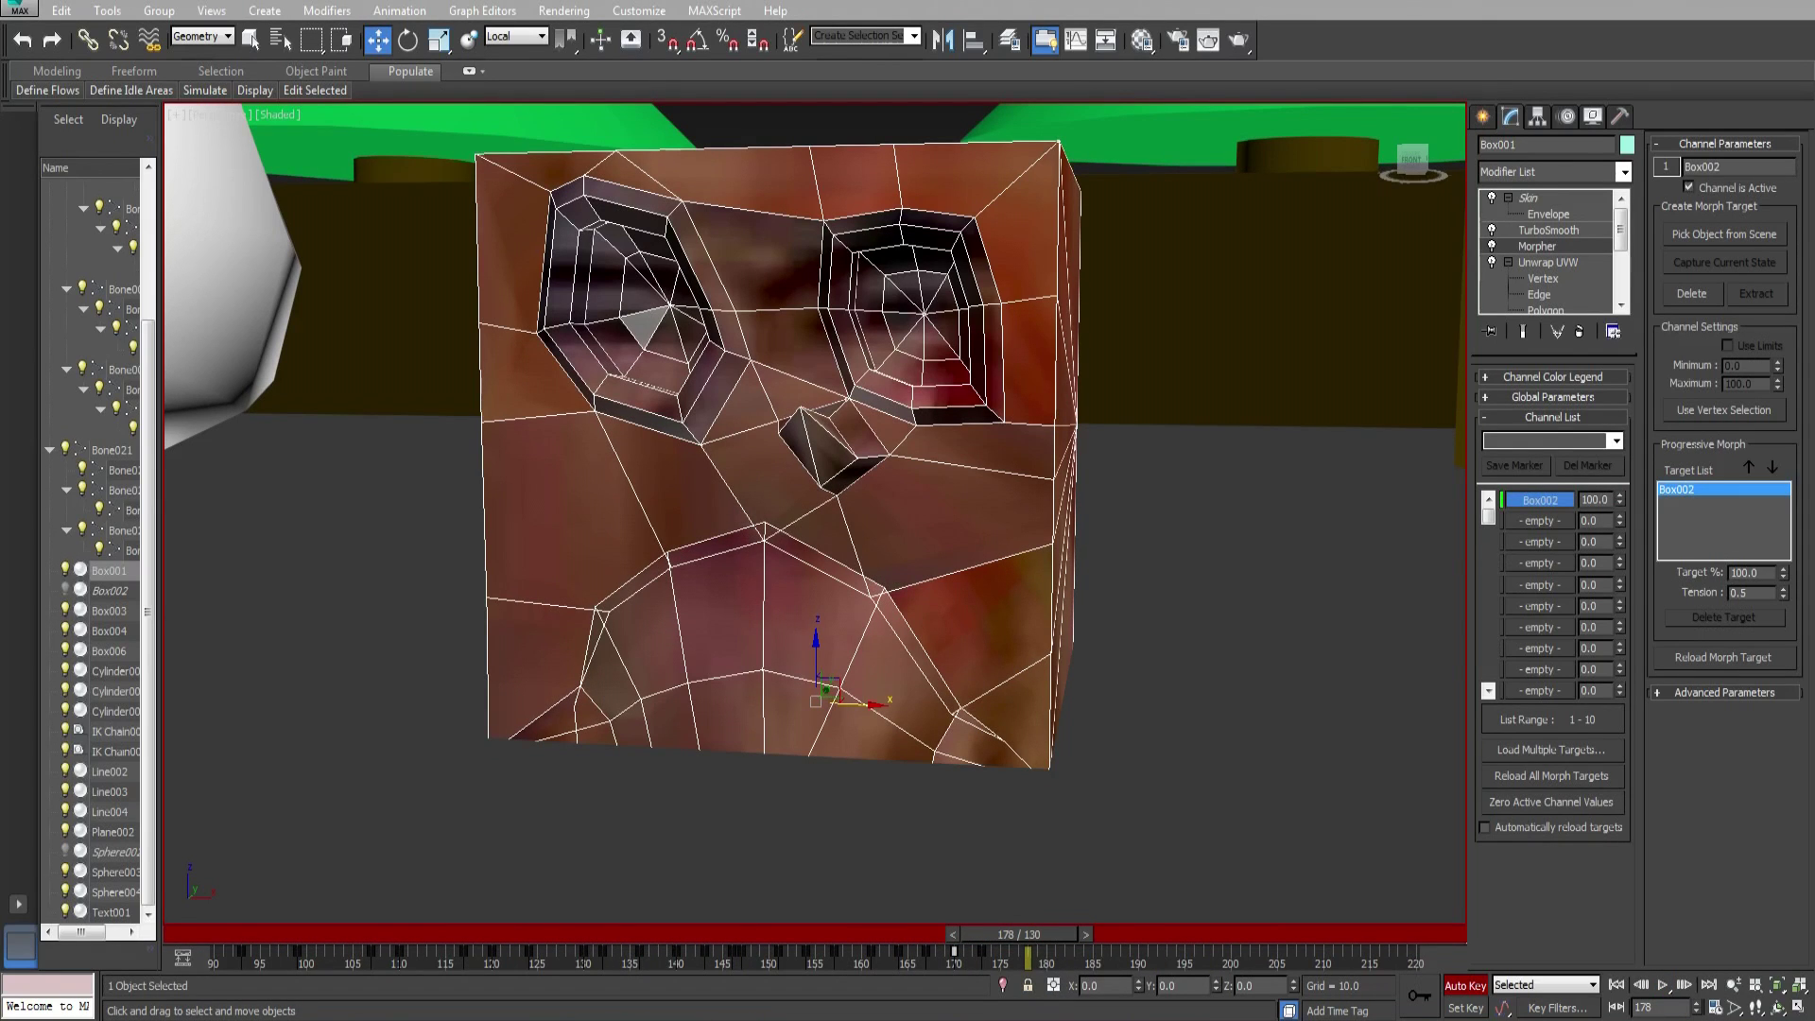
pyautogui.keyDown('shift'); pyautogui.moveTo(953, 953); pyautogui.dragTo(1084, 953); pyautogui.keyUp('shift')
pyautogui.moveTo(1037, 936); pyautogui.dragTo(993, 941)
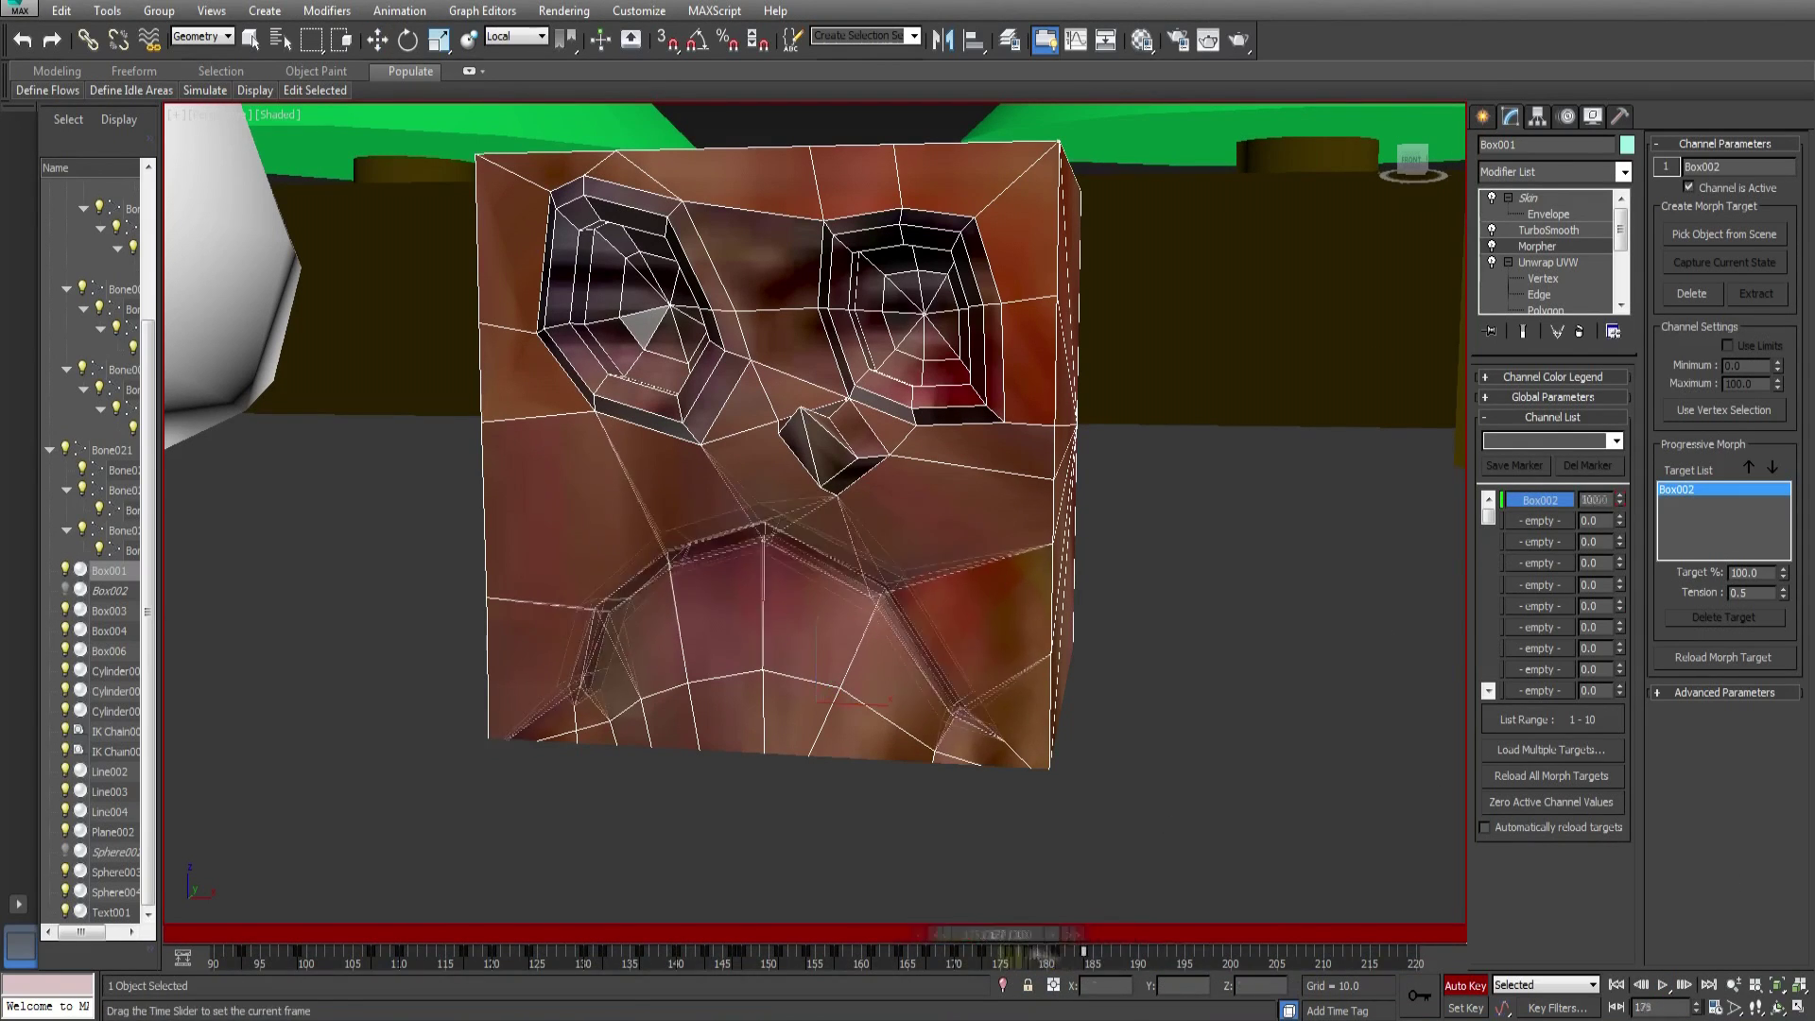
pyautogui.click(1755, 1008)
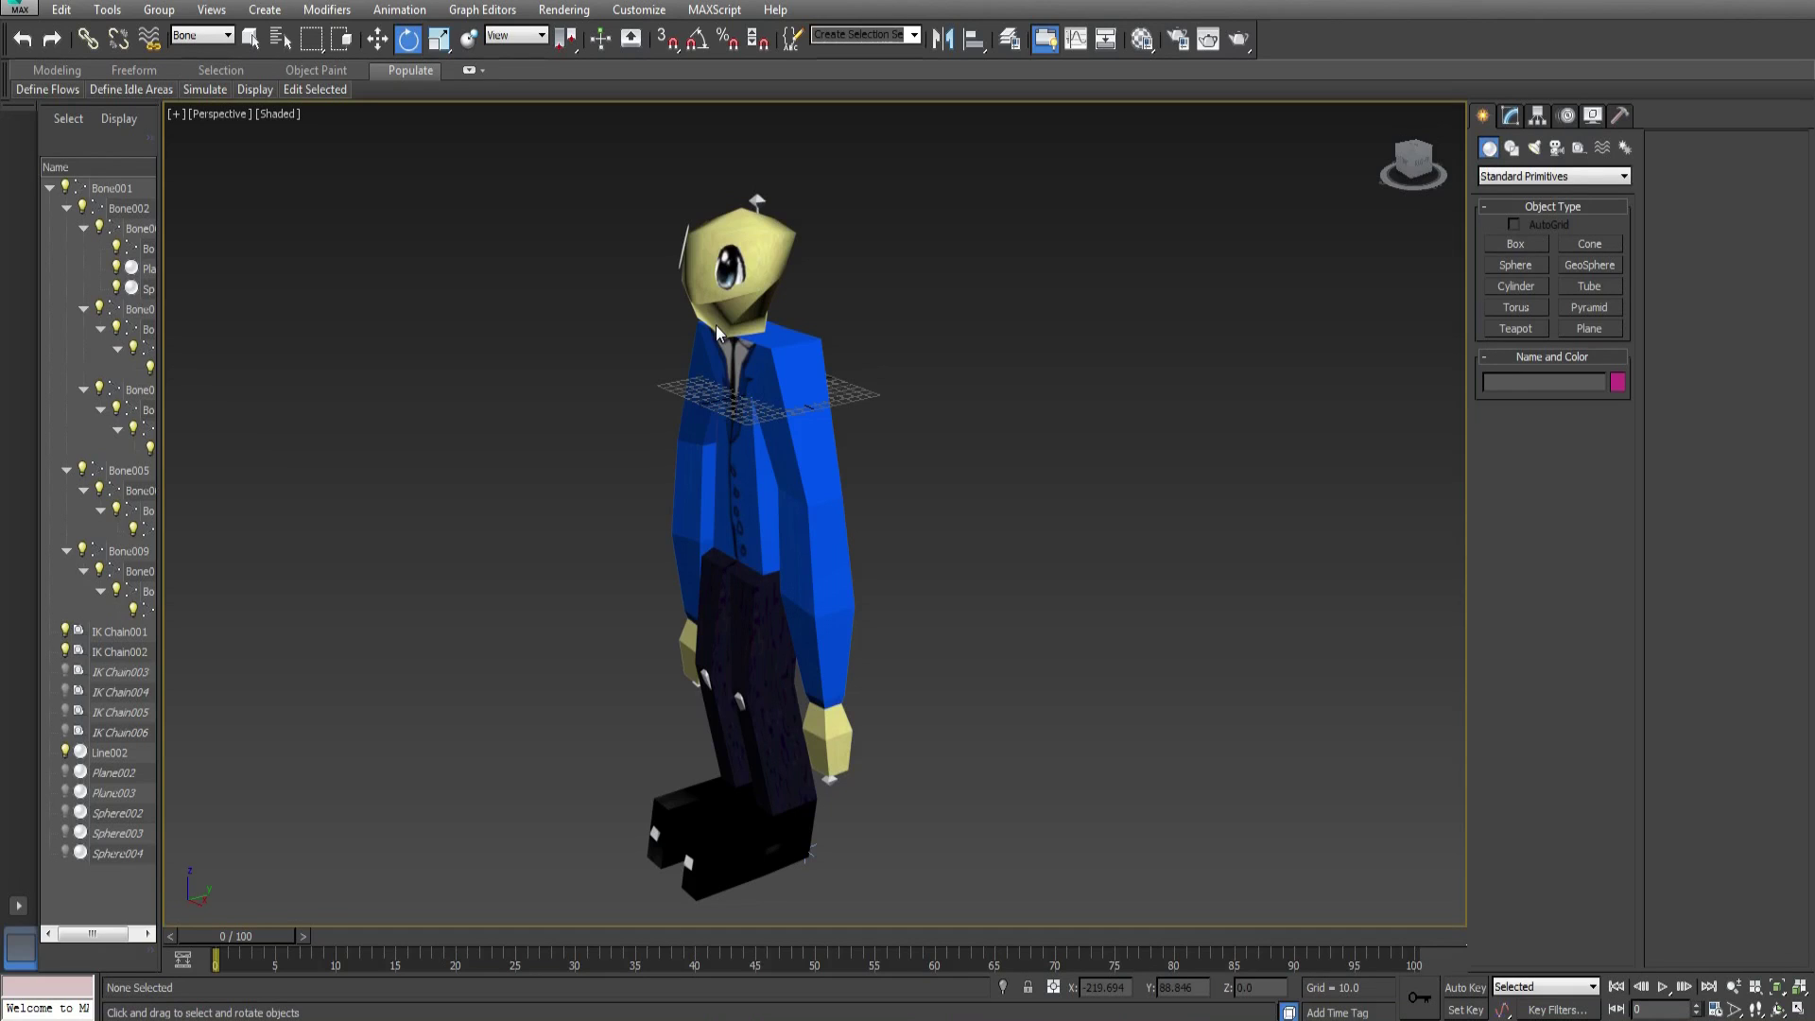
# Rotate the suited character's head bone so the face turns toward the front of the body
pyautogui.click(753, 283)
pyautogui.moveTo(727, 295); pyautogui.dragTo(800, 309)
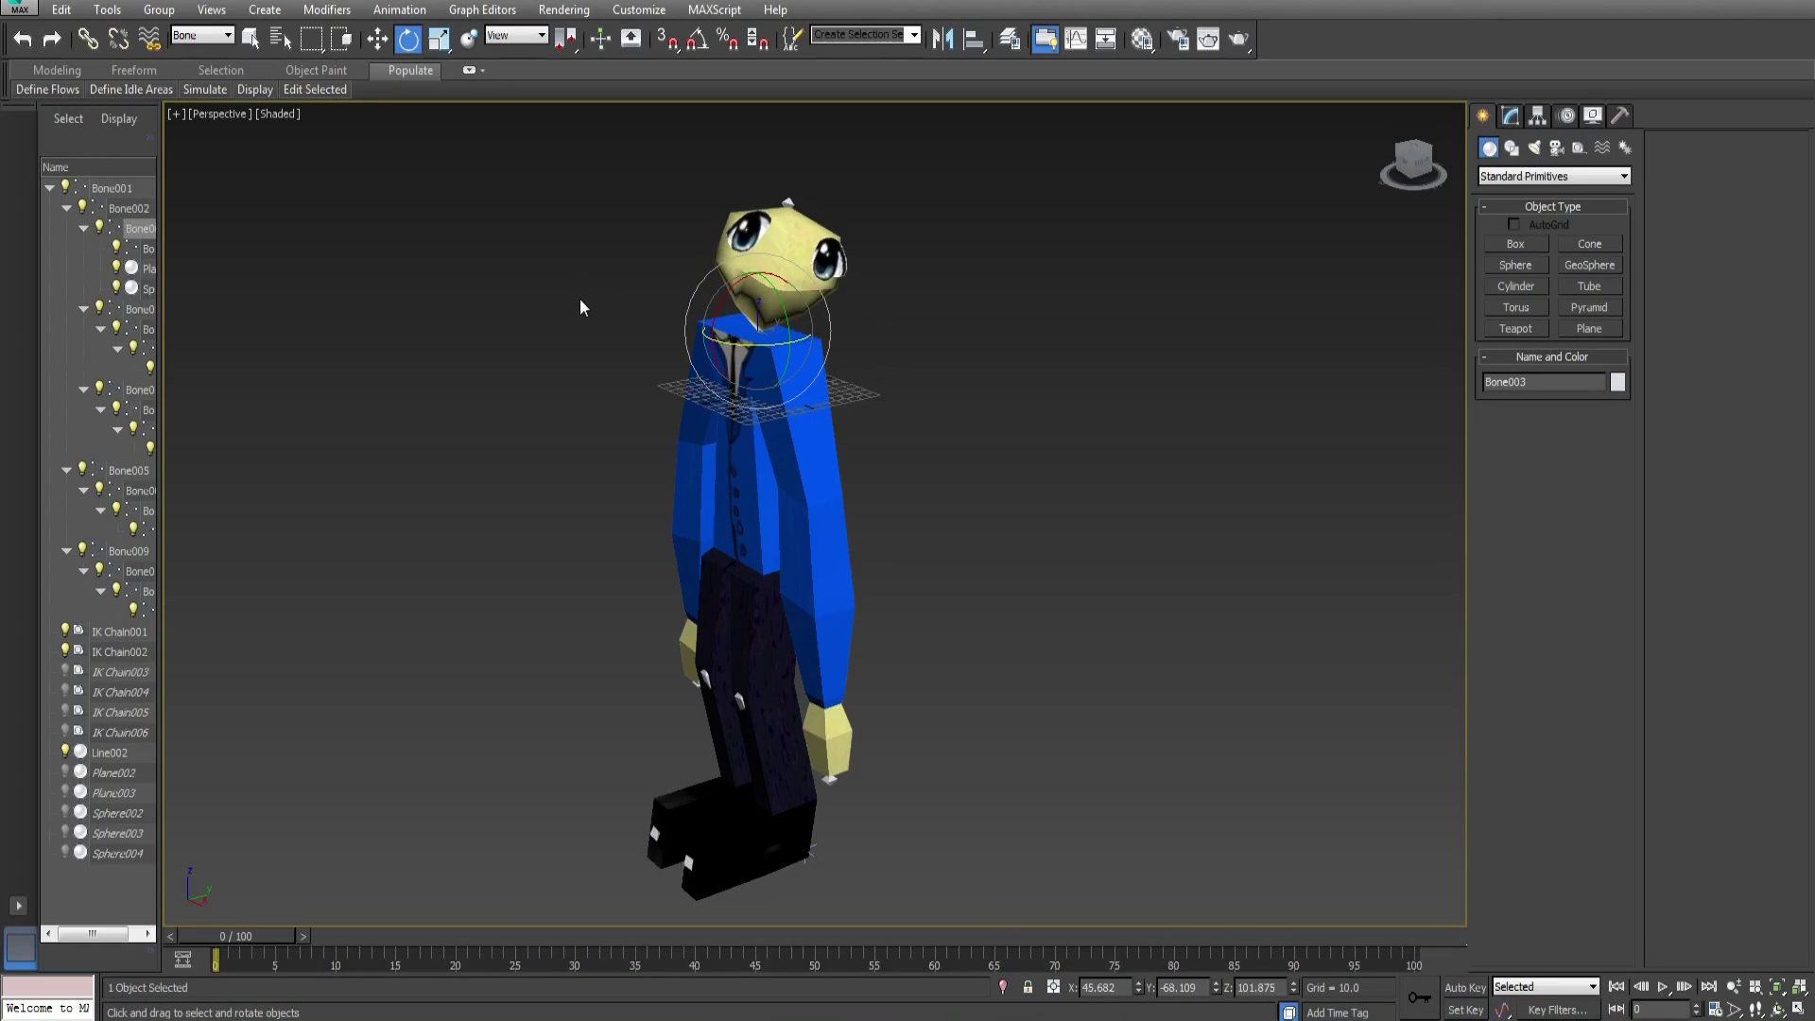
pyautogui.keyDown('alt'); pyautogui.moveTo(700, 518); pyautogui.dragTo(901, 522, button='middle'); pyautogui.keyUp('alt')
pyautogui.click(1074, 566)
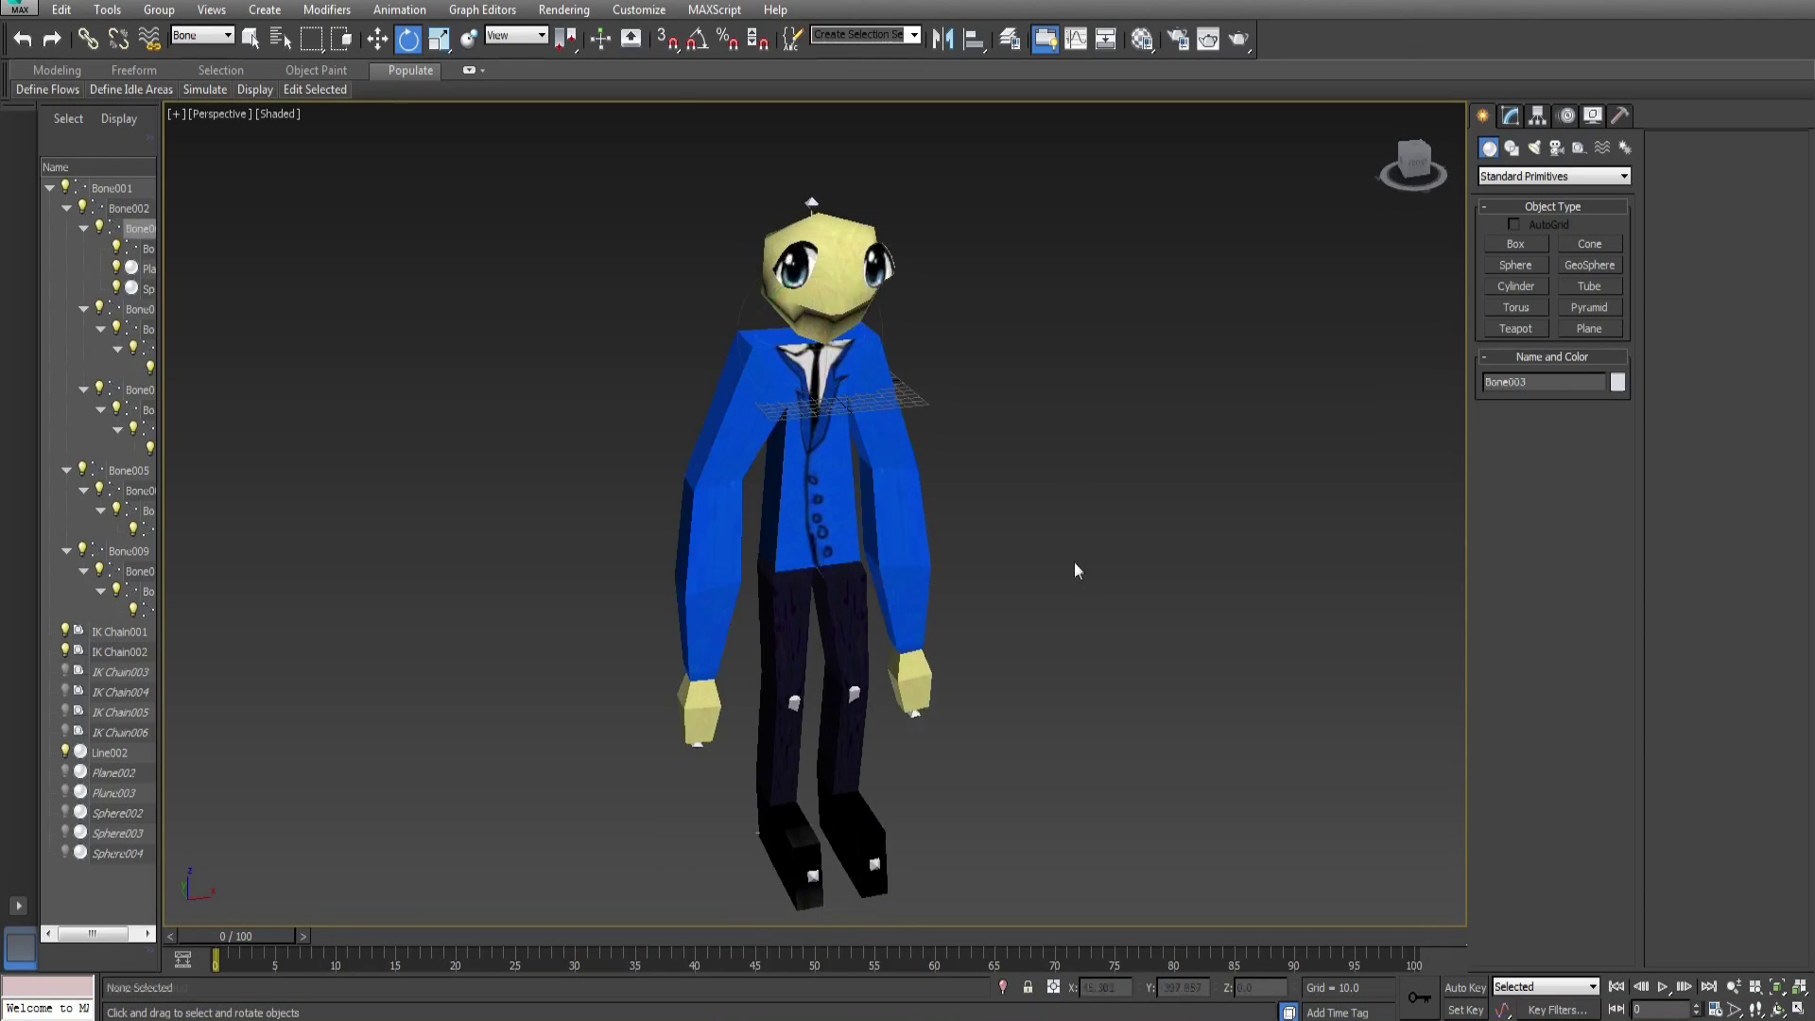
pyautogui.keyDown('alt'); pyautogui.moveTo(1074, 565); pyautogui.dragTo(619, 531, button='middle'); pyautogui.keyUp('alt')
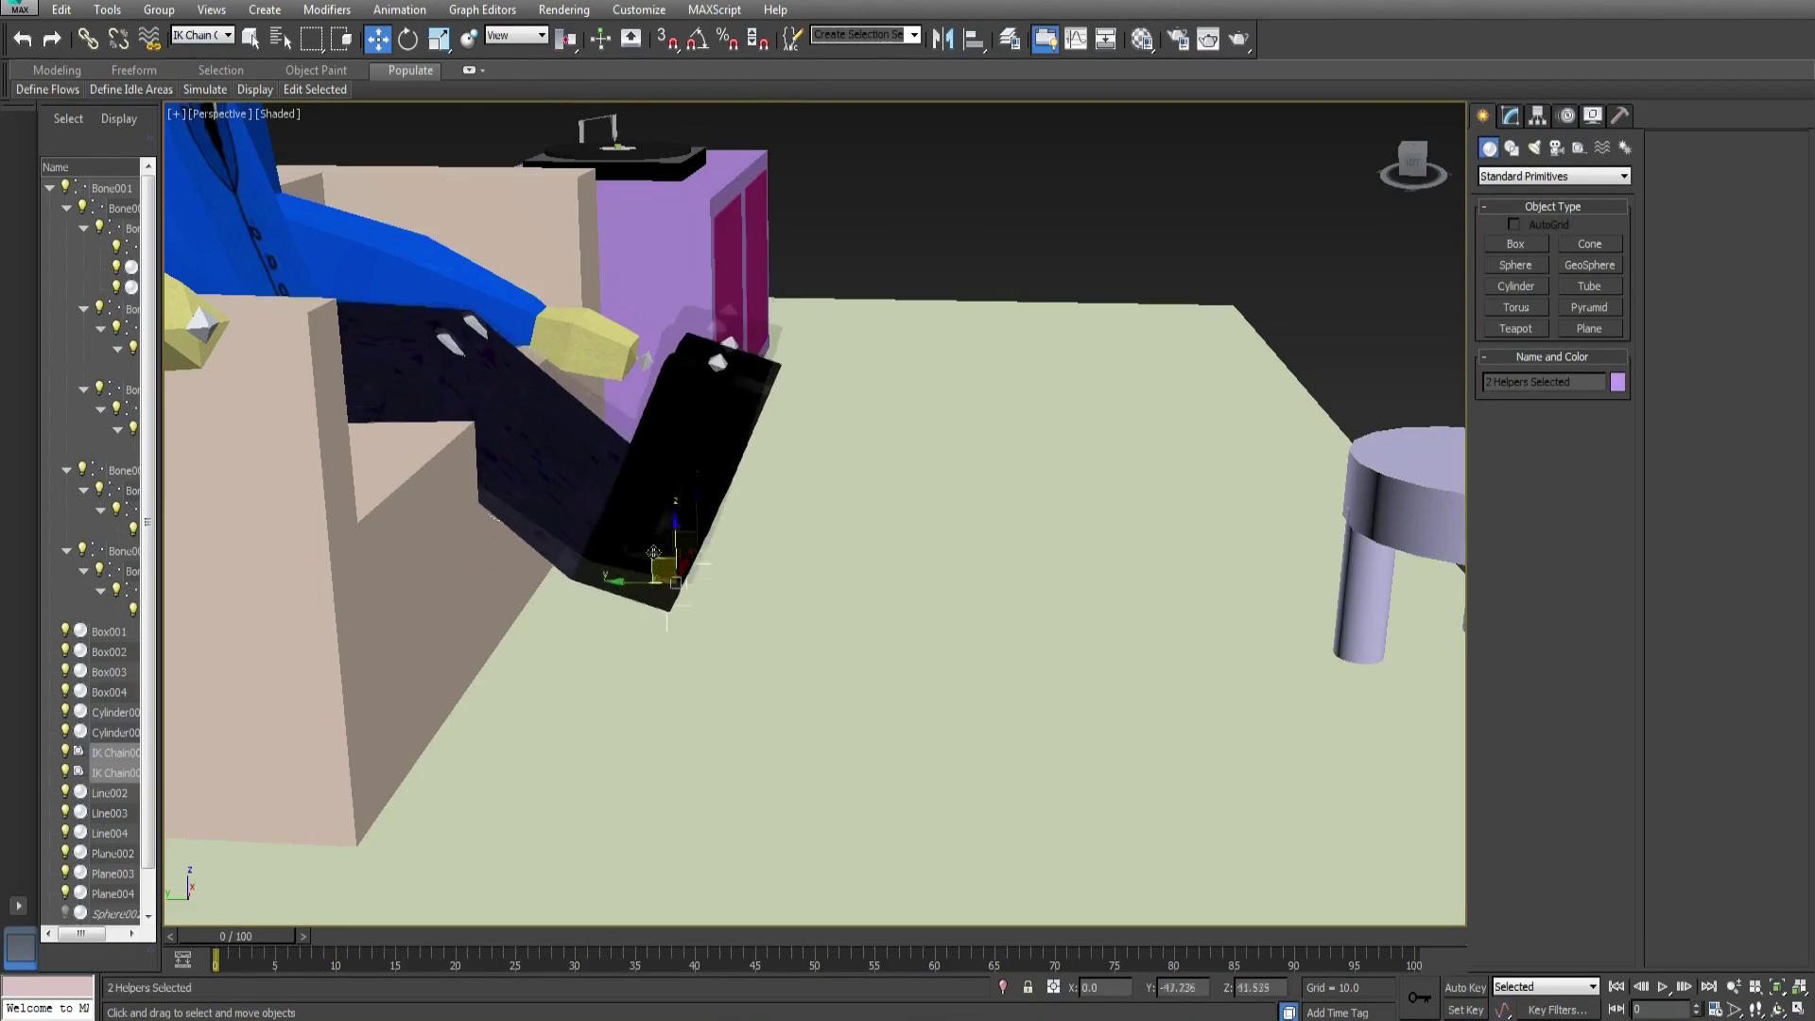
# Raise the seated character's feet with the two leg IK handles and move the stool beneath them
pyautogui.moveTo(662, 576); pyautogui.dragTo(707, 342)
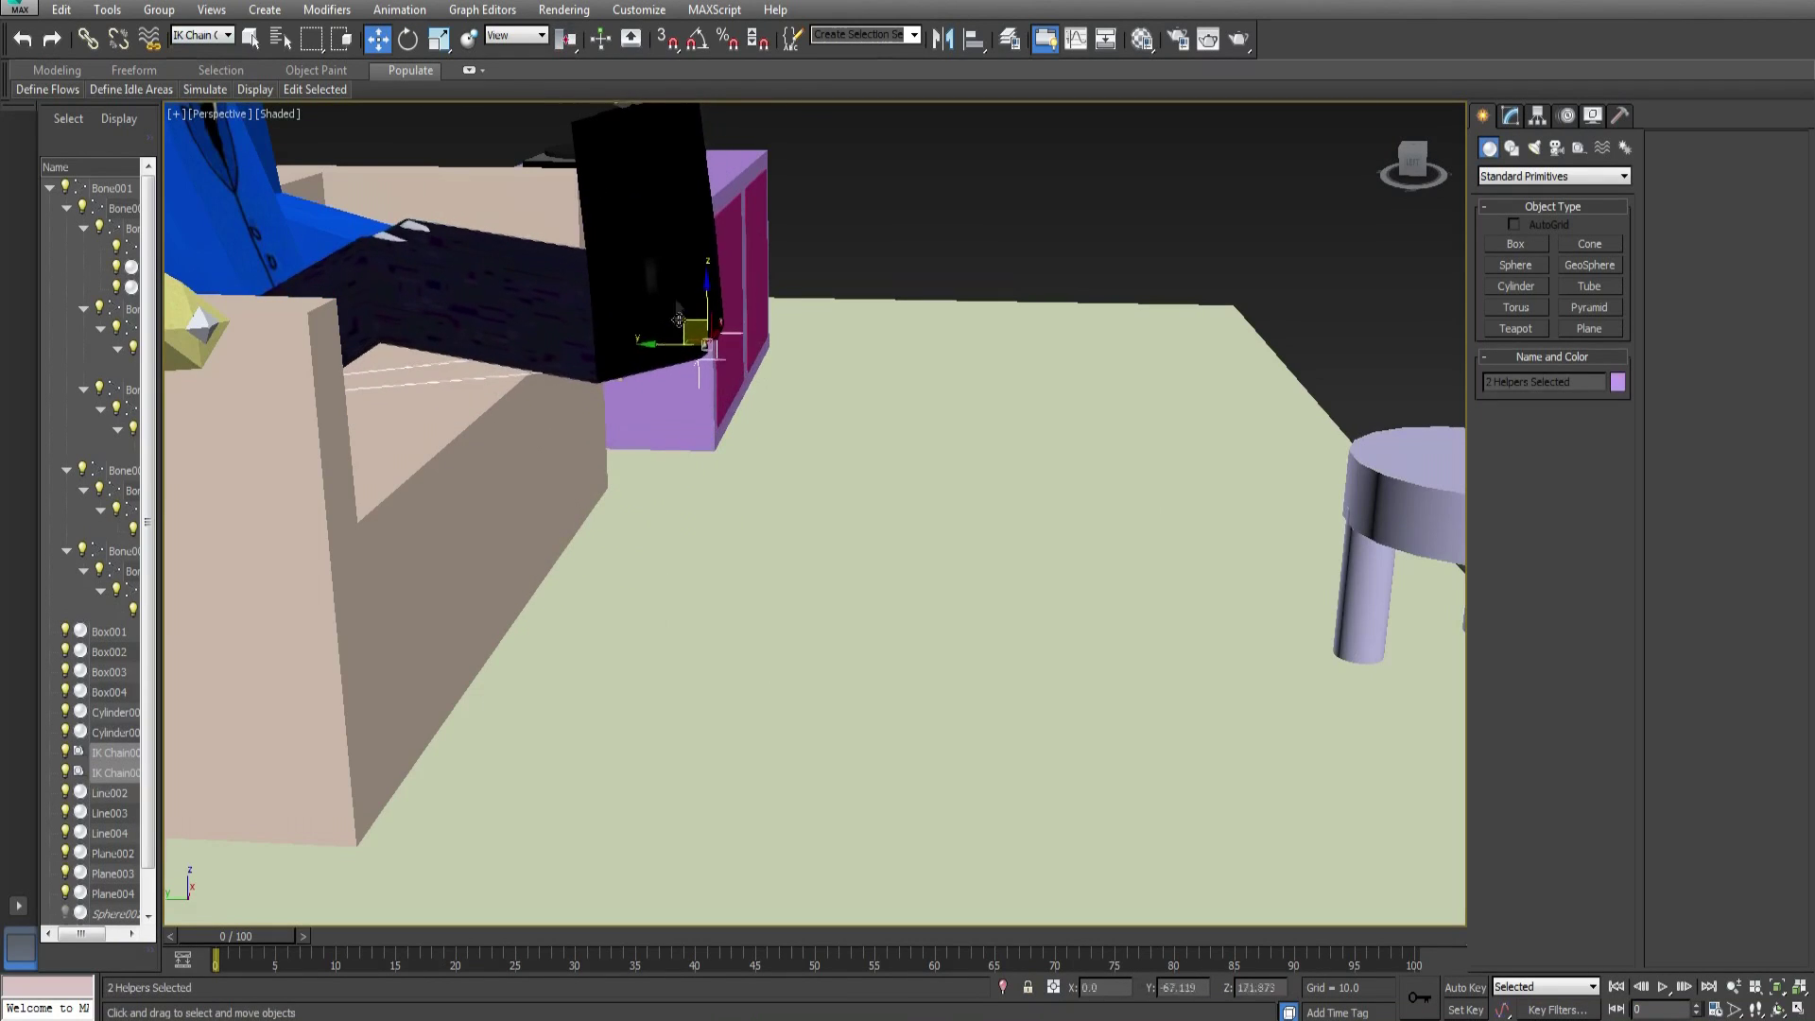
pyautogui.click(227, 34)
pyautogui.click(194, 49)
pyautogui.click(1394, 484)
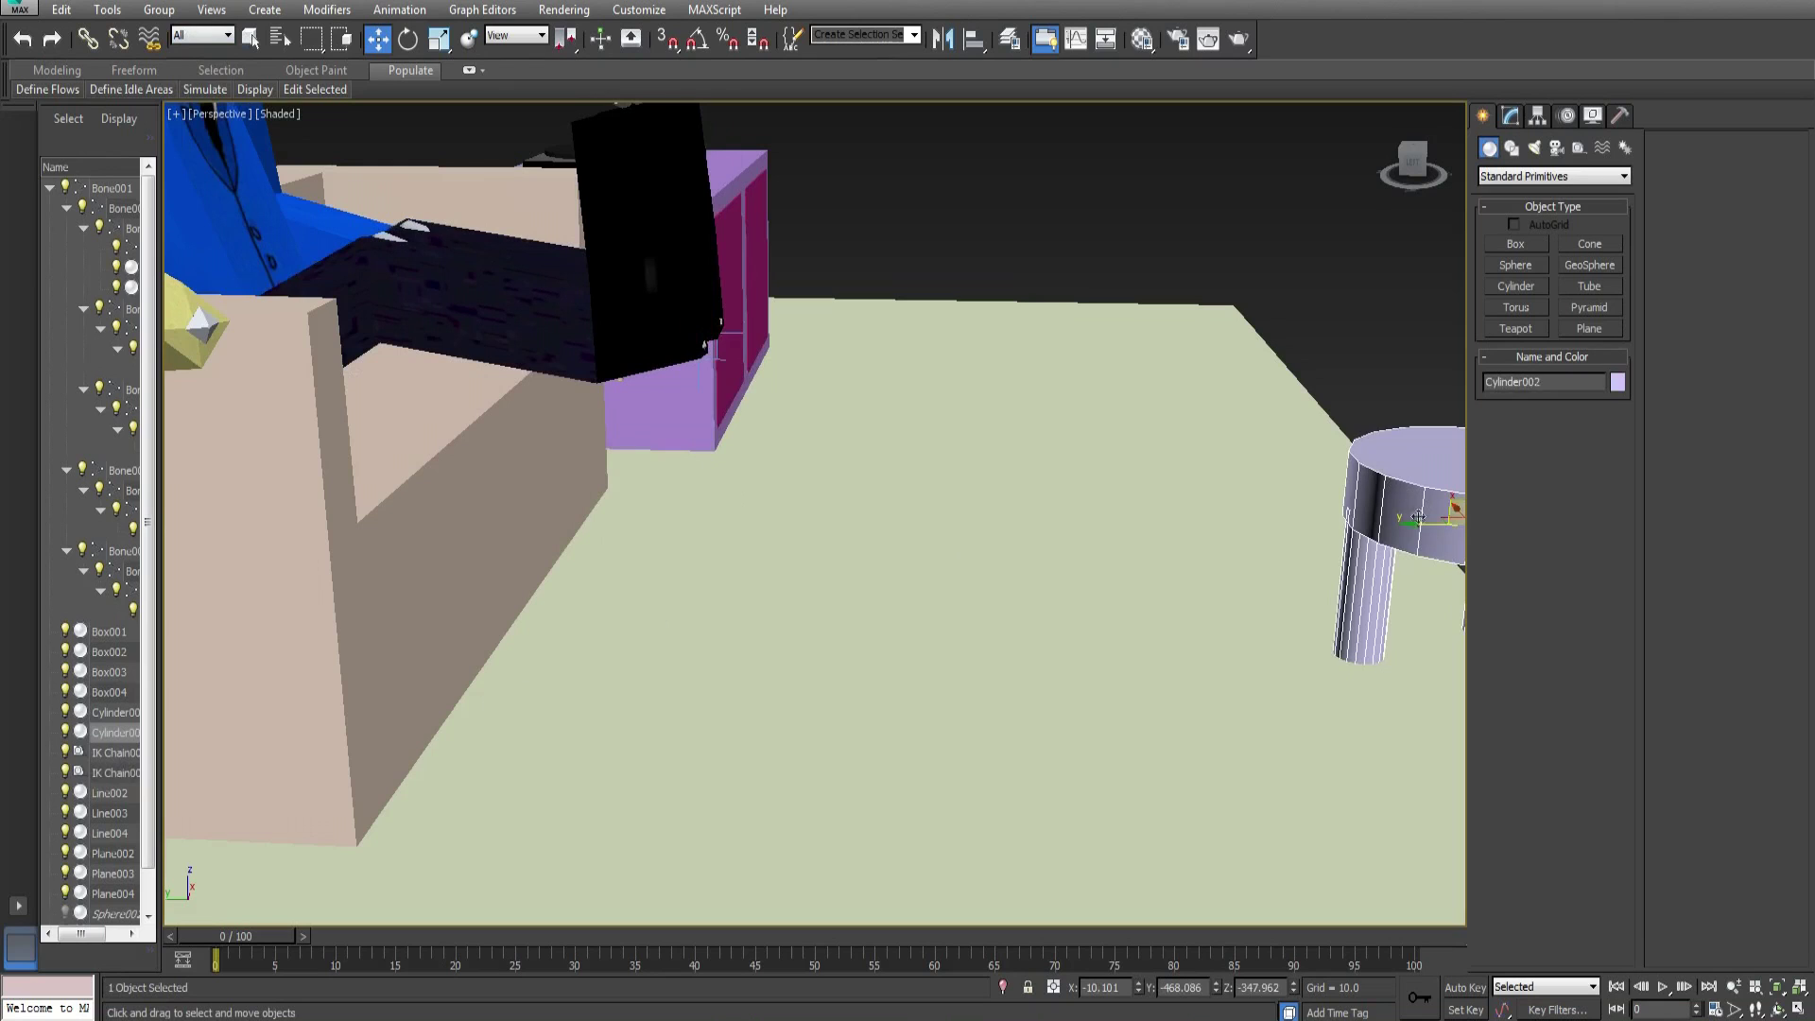
pyautogui.moveTo(1418, 517); pyautogui.dragTo(610, 489)
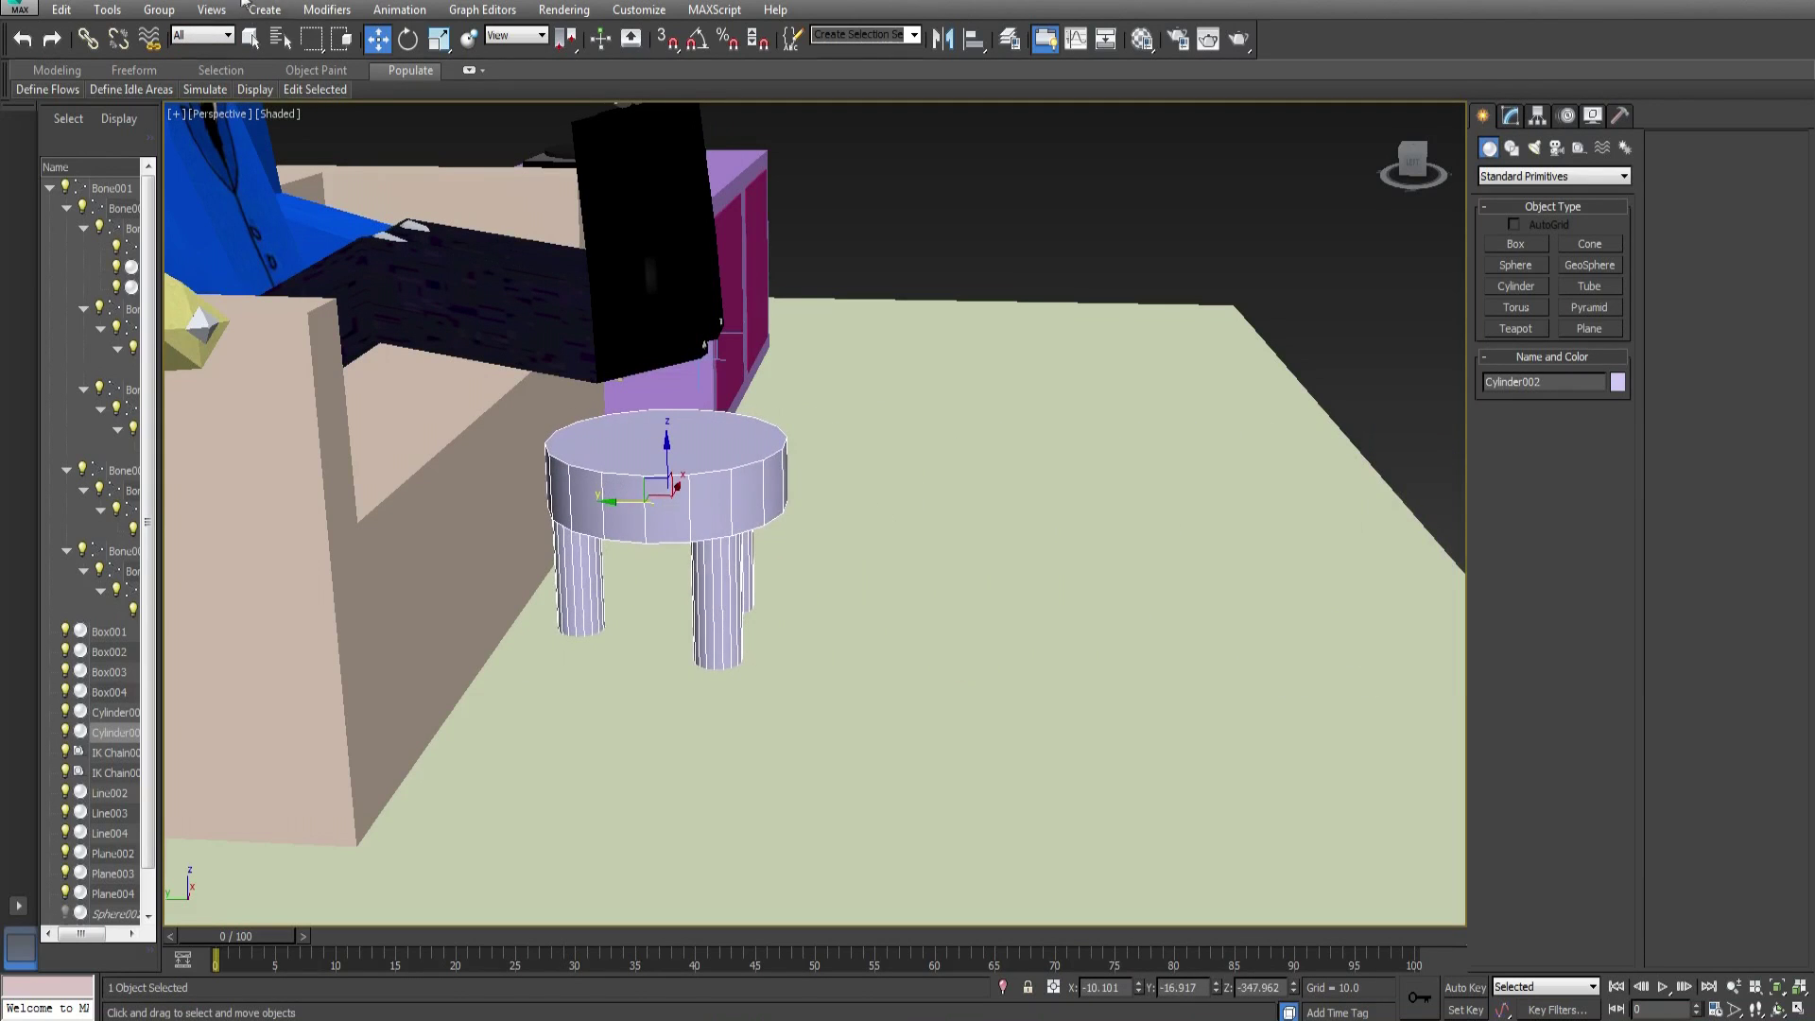
# Limit selection to IK chain objects and lower both leg IK handles so the feet rest on the stool
pyautogui.click(208, 38)
pyautogui.click(207, 180)
pyautogui.click(949, 327)
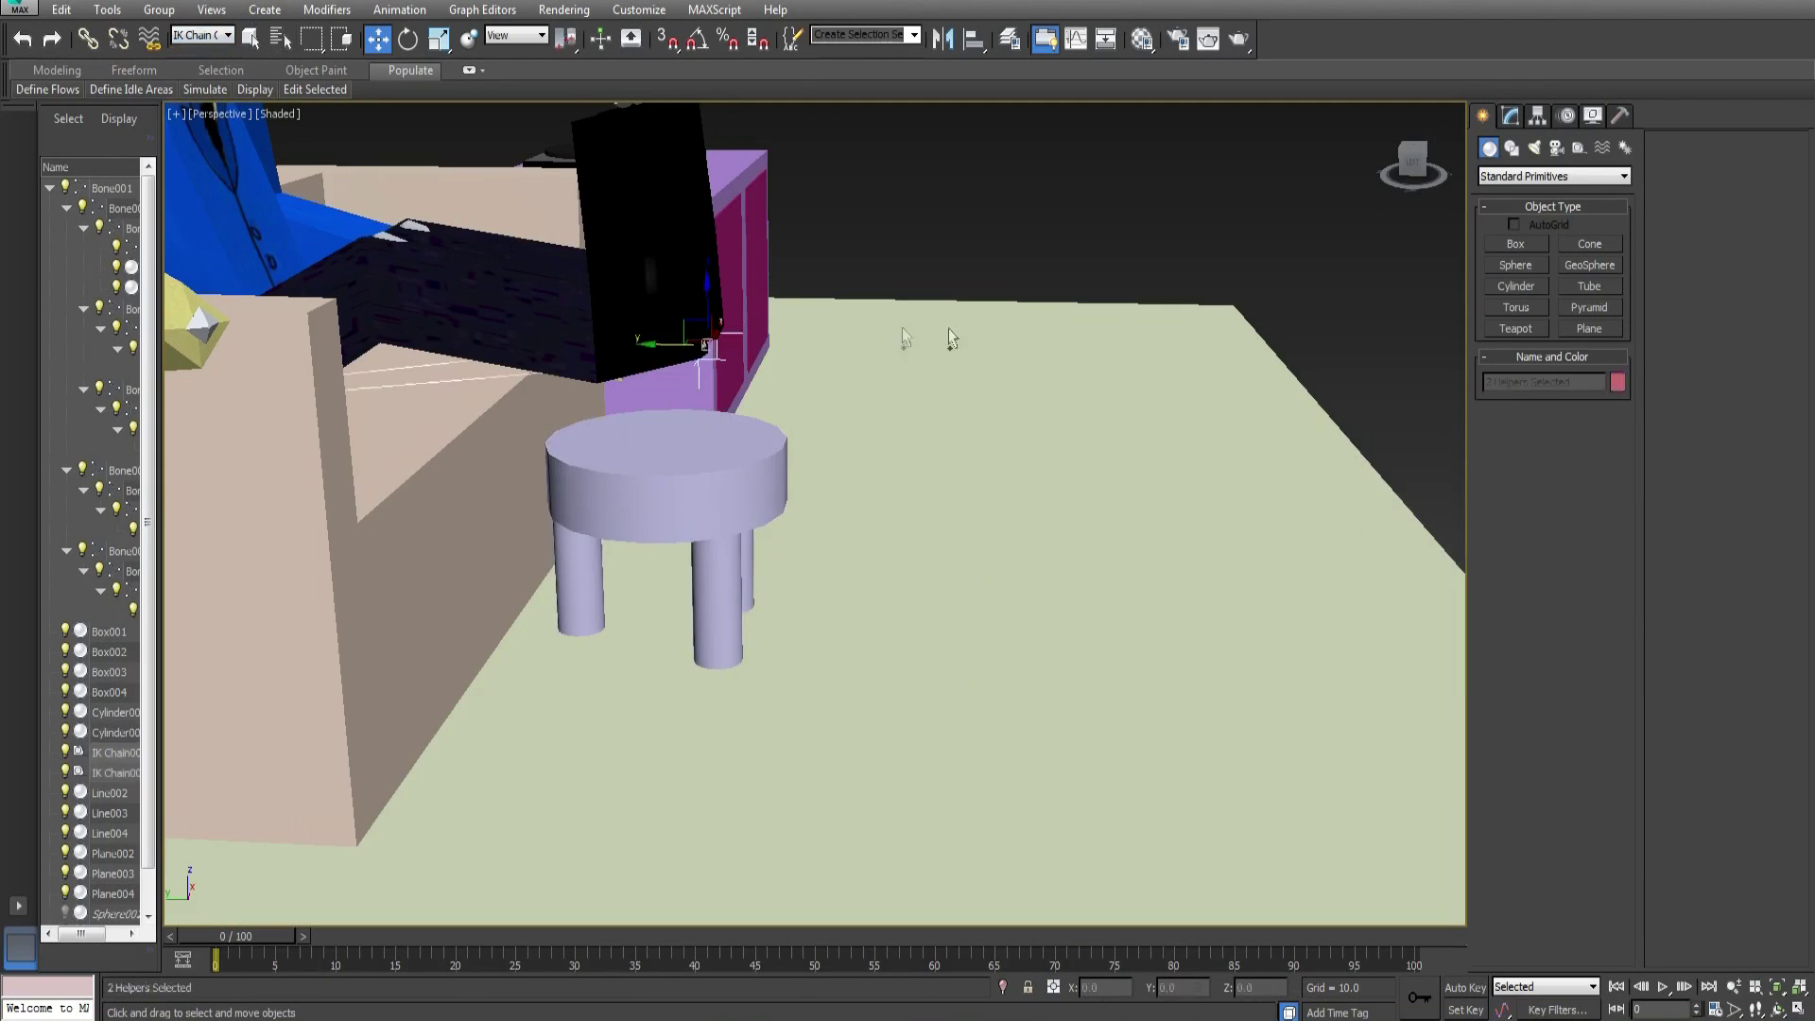
pyautogui.moveTo(786, 305); pyautogui.dragTo(655, 389)
pyautogui.moveTo(681, 326); pyautogui.dragTo(718, 427)
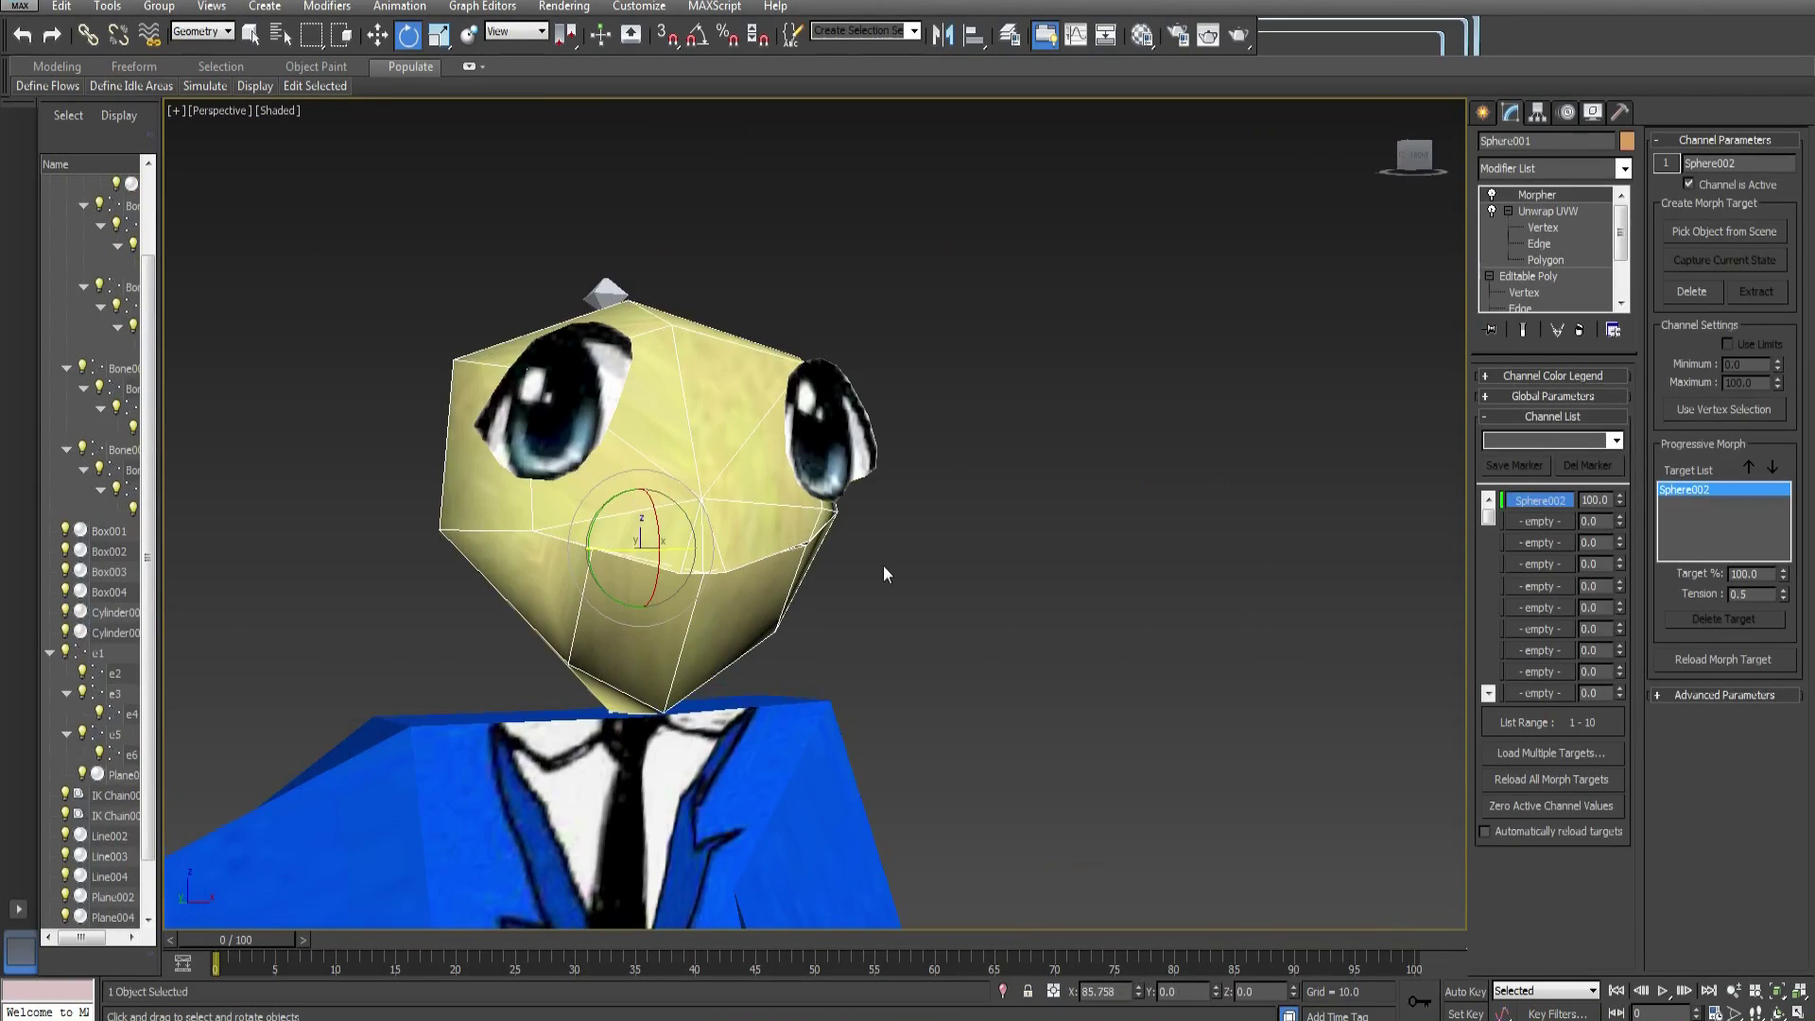
# Test the mouth by lowering the head's Sphere002 morph channel to open it and returning it to 100
pyautogui.moveTo(1621, 495)
pyautogui.mouseDown()
pyautogui.moveTo(1625, 584)
pyautogui.moveTo(1626, 493)
pyautogui.mouseUp()
pyautogui.moveTo(1626, 506)
pyautogui.mouseDown()
pyautogui.moveTo(1626, 534)
pyautogui.moveTo(1626, 515)
pyautogui.mouseUp()
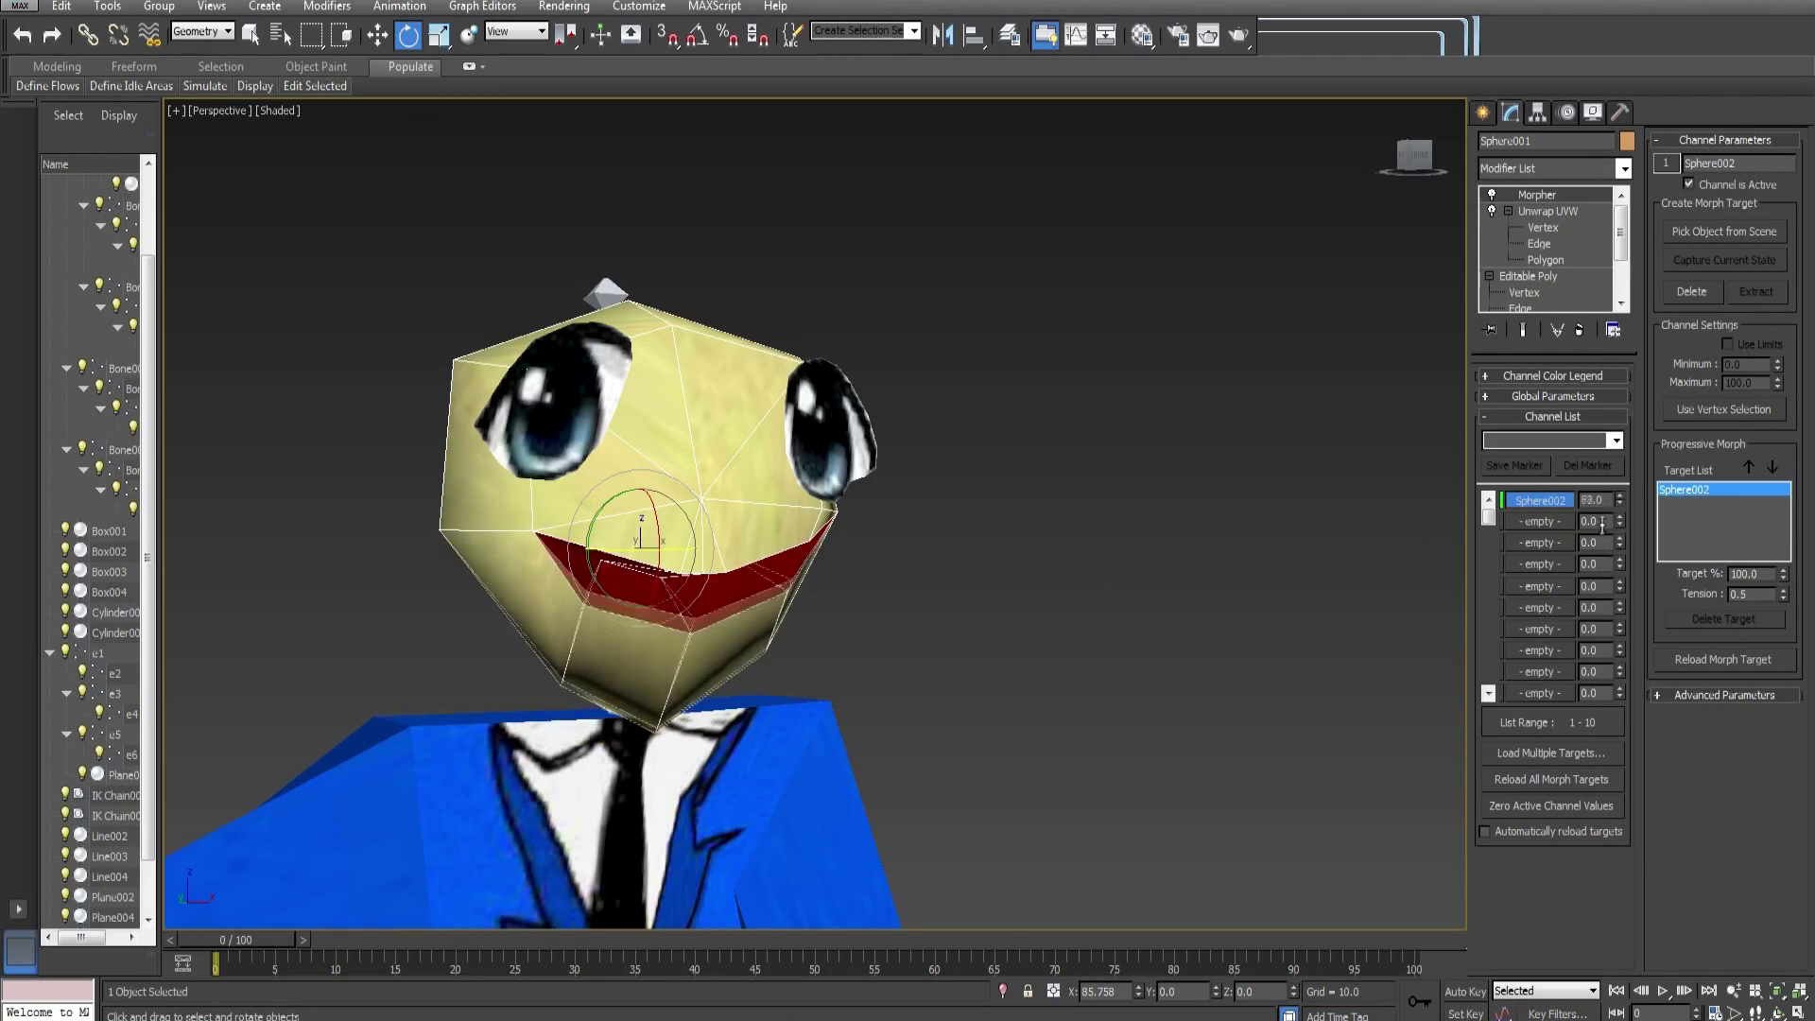
pyautogui.moveTo(1626, 515); pyautogui.dragTo(1626, 501)
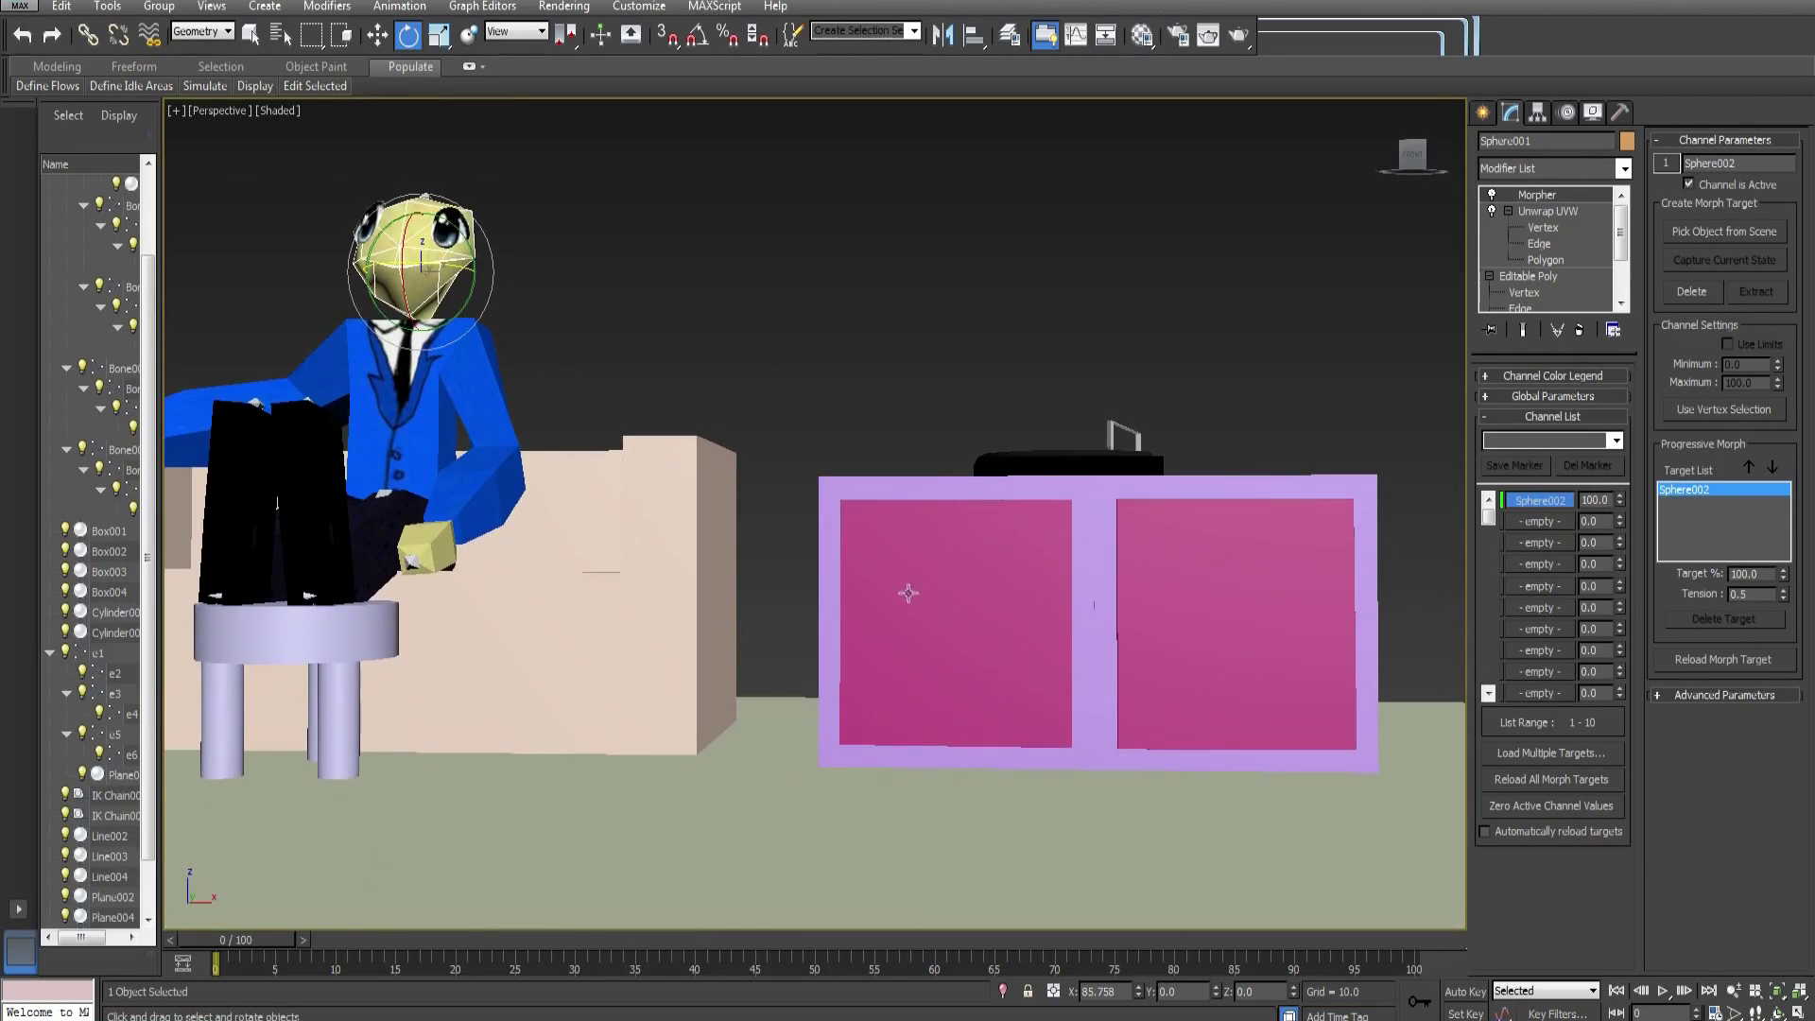
# Swing open the cabinet's left door and select the FFD control points of the head inside
pyautogui.click(912, 595)
pyautogui.moveTo(855, 629); pyautogui.dragTo(657, 640)
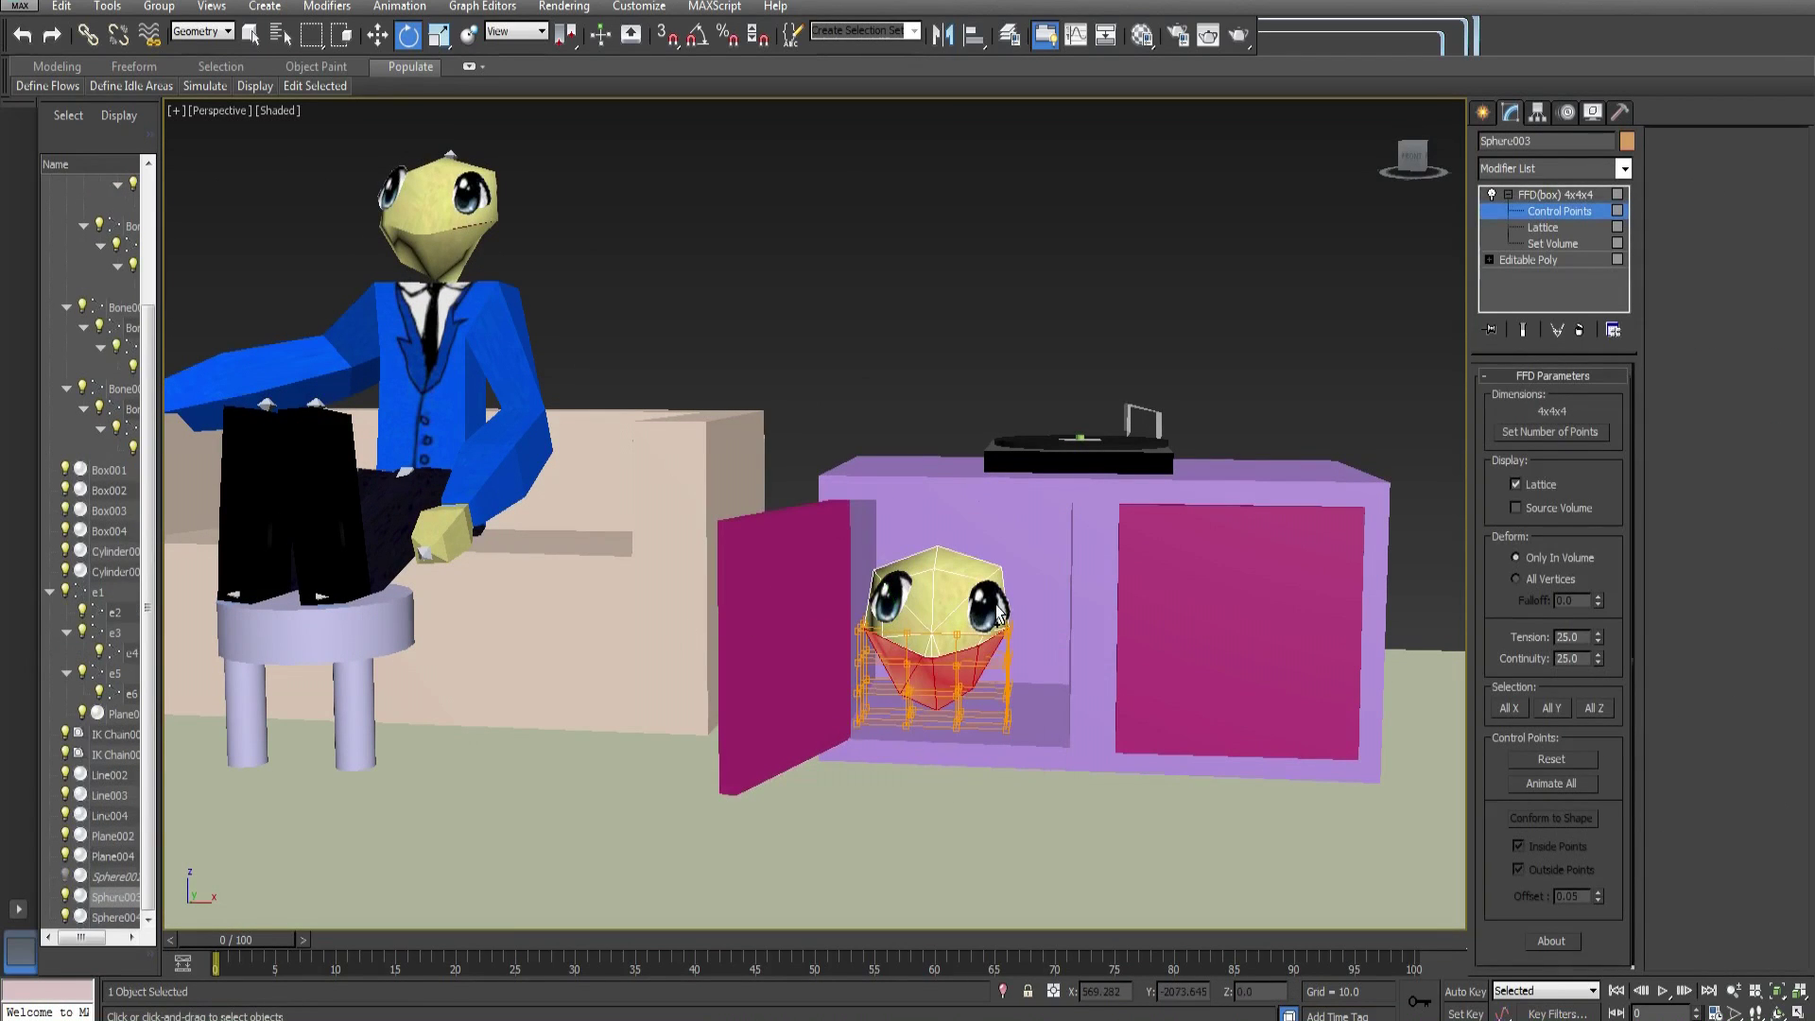
pyautogui.moveTo(891, 741); pyautogui.dragTo(842, 591, button='middle')
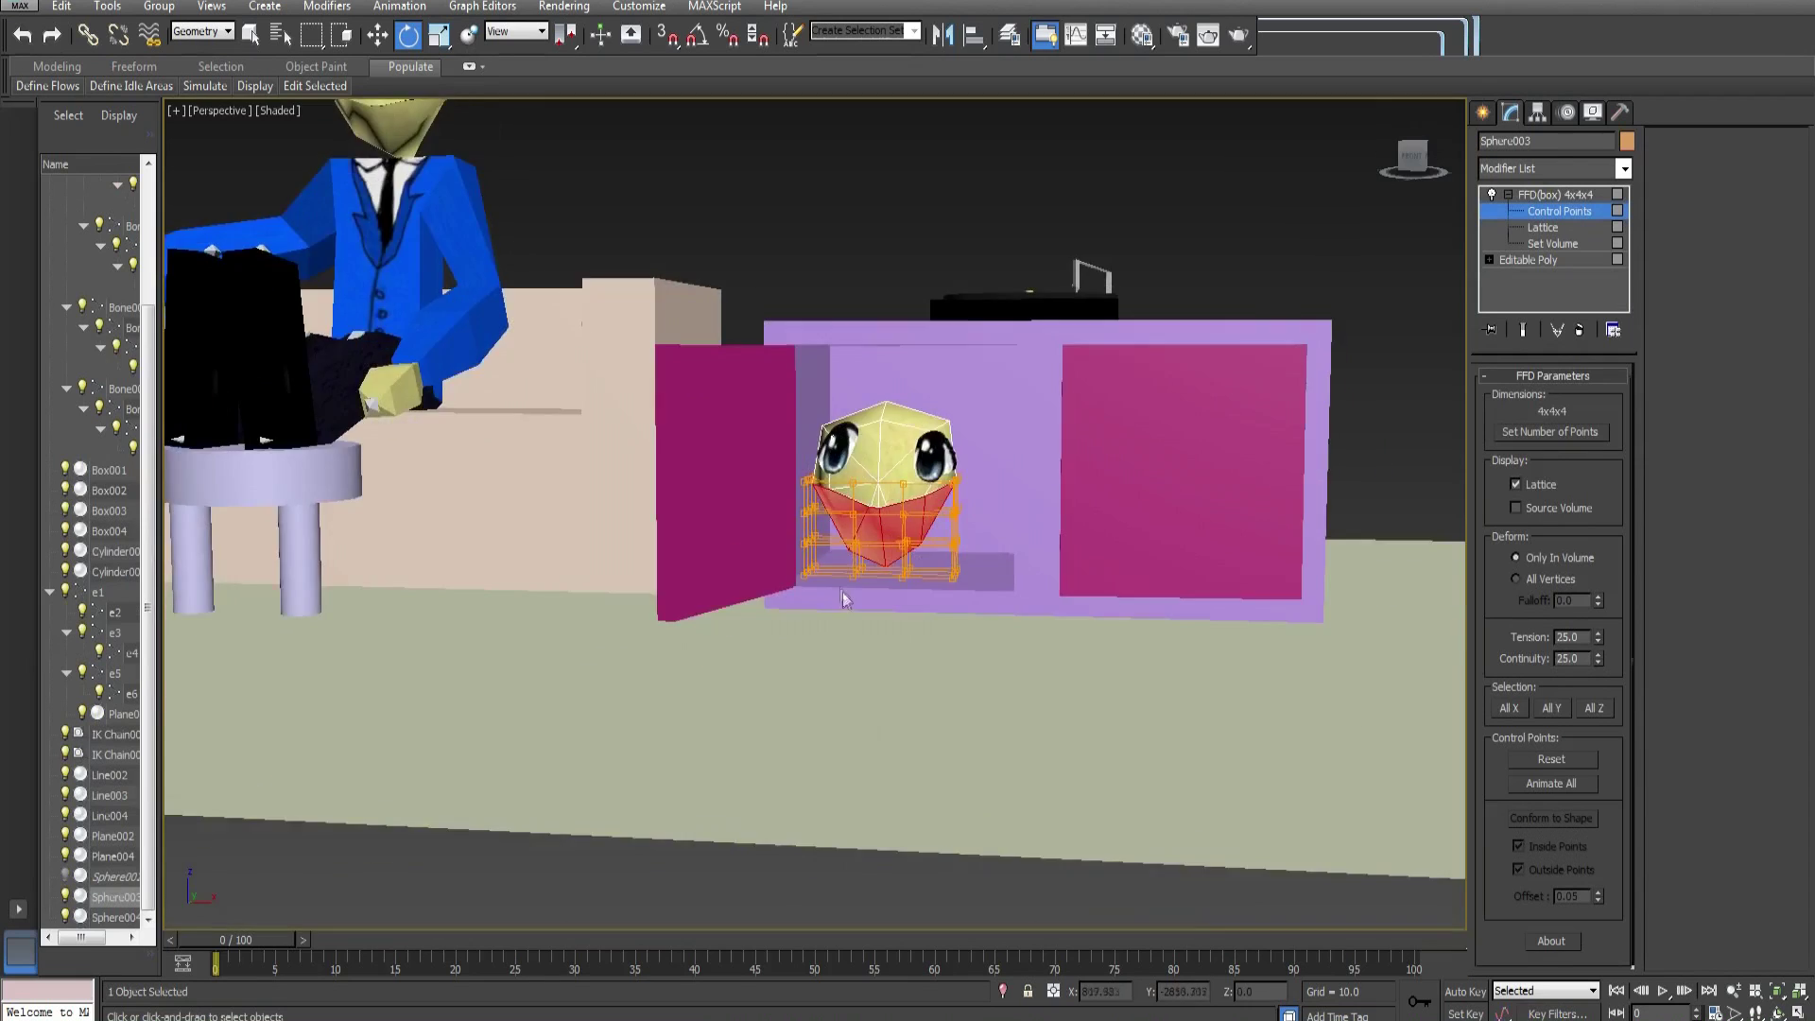
pyautogui.scroll(5, 843, 592)
pyautogui.moveTo(913, 534); pyautogui.dragTo(809, 586, button='middle')
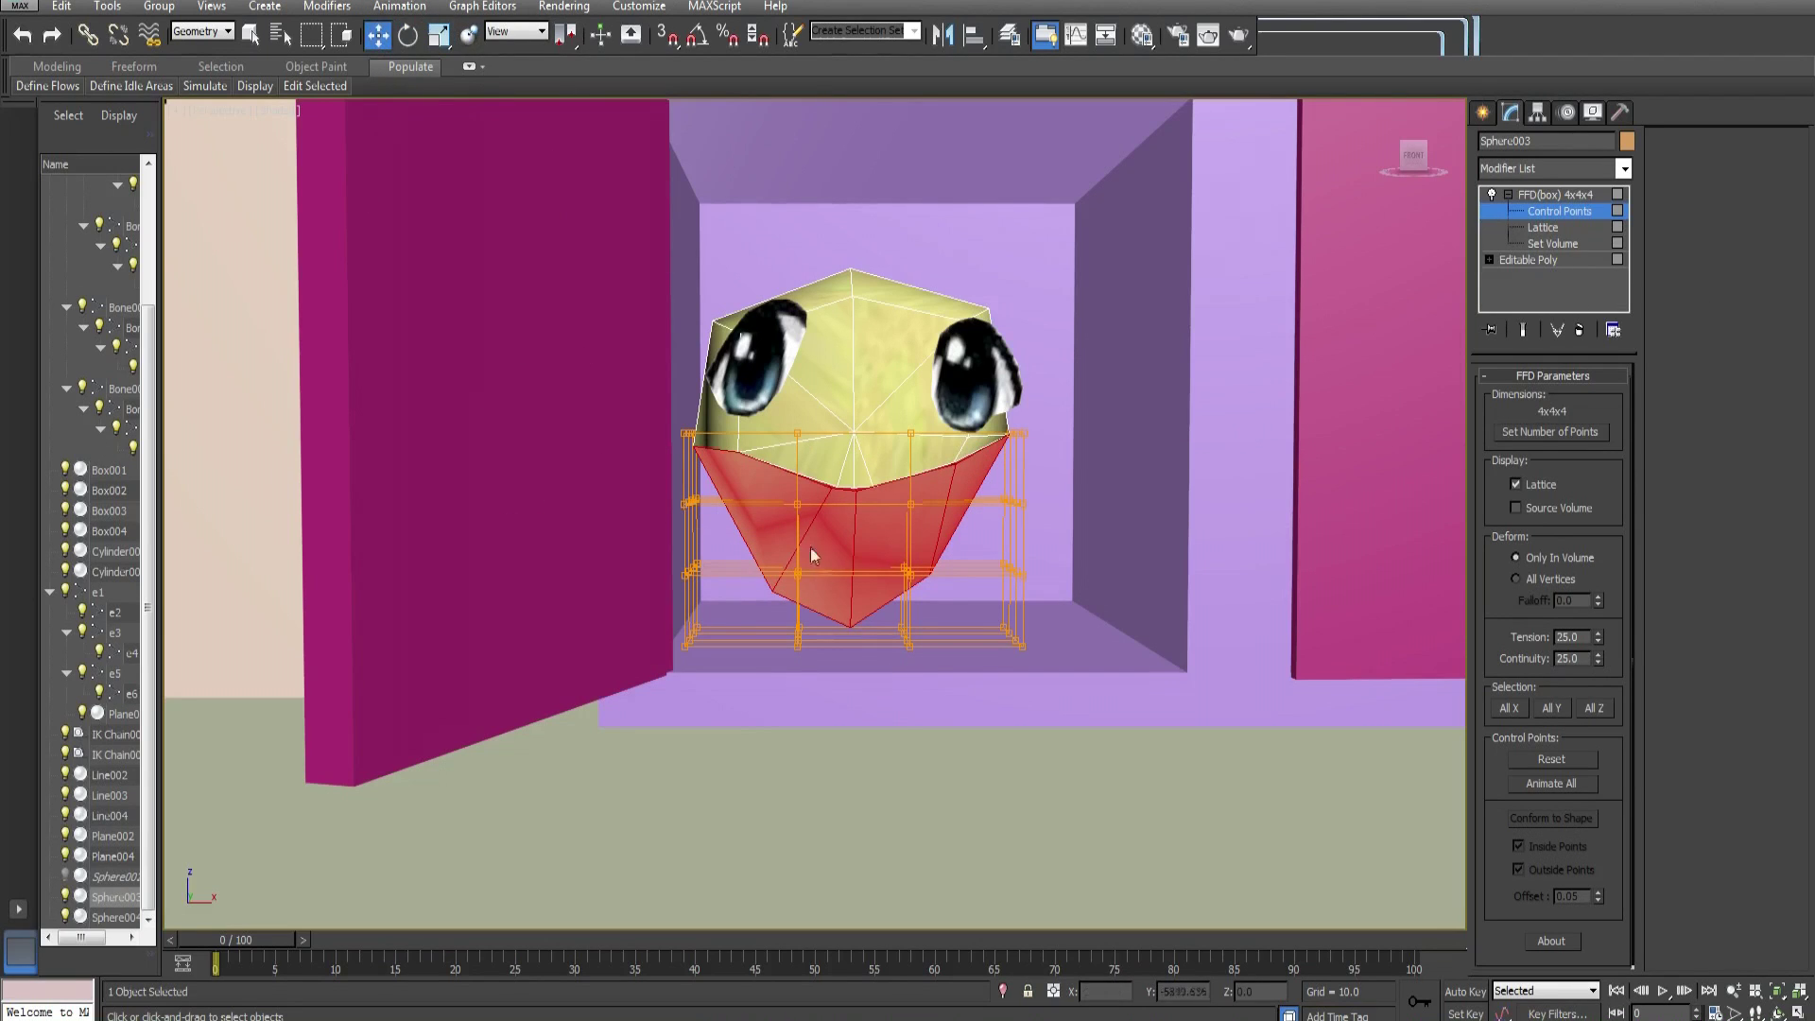
# Try to open the head's mouth by moving the front FFD control points of the lower jaw downward
pyautogui.moveTo(780, 501); pyautogui.dragTo(830, 700)
pyautogui.moveTo(820, 545); pyautogui.dragTo(928, 662)
pyautogui.hotkey('ctrl', 'z')
pyautogui.moveTo(870, 516); pyautogui.dragTo(917, 609)
pyautogui.scroll(4, 938, 582)
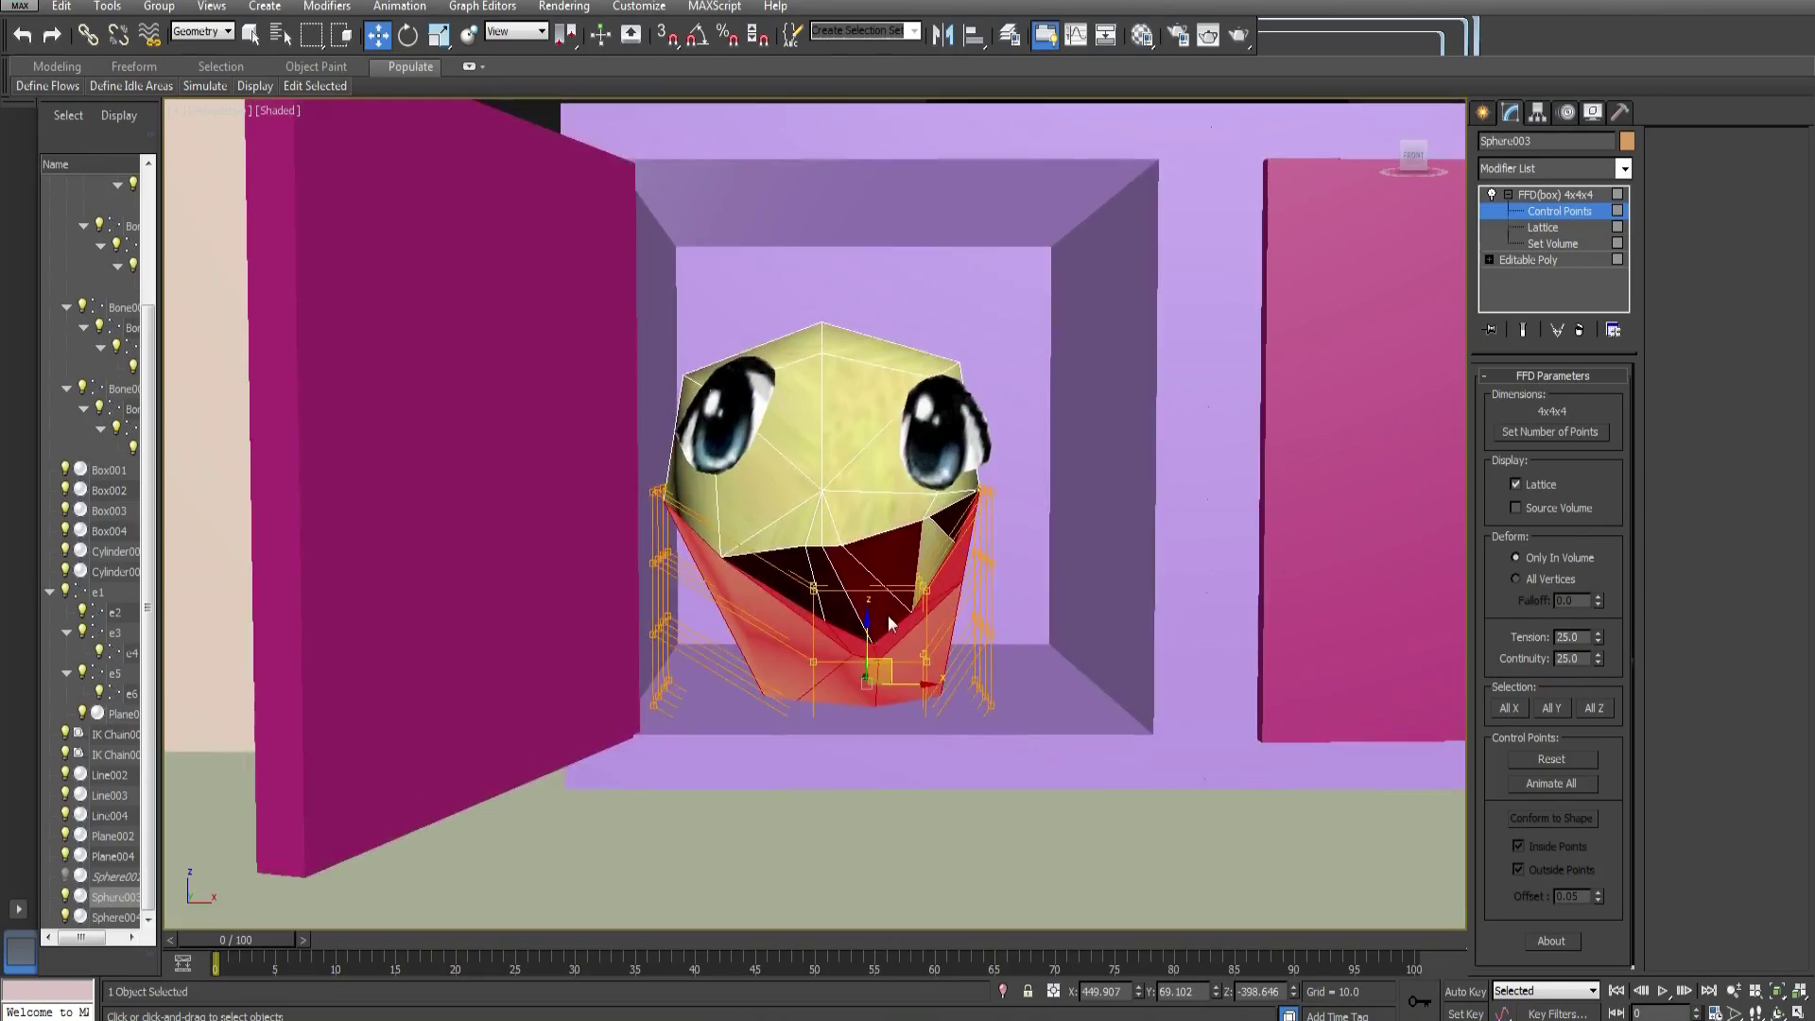
pyautogui.keyDown('alt'); pyautogui.moveTo(891, 634); pyautogui.dragTo(806, 729, button='middle'); pyautogui.keyUp('alt')
pyautogui.scroll(2, 815, 755)
pyautogui.scroll(2, 900, 687)
pyautogui.scroll(-5, 900, 687)
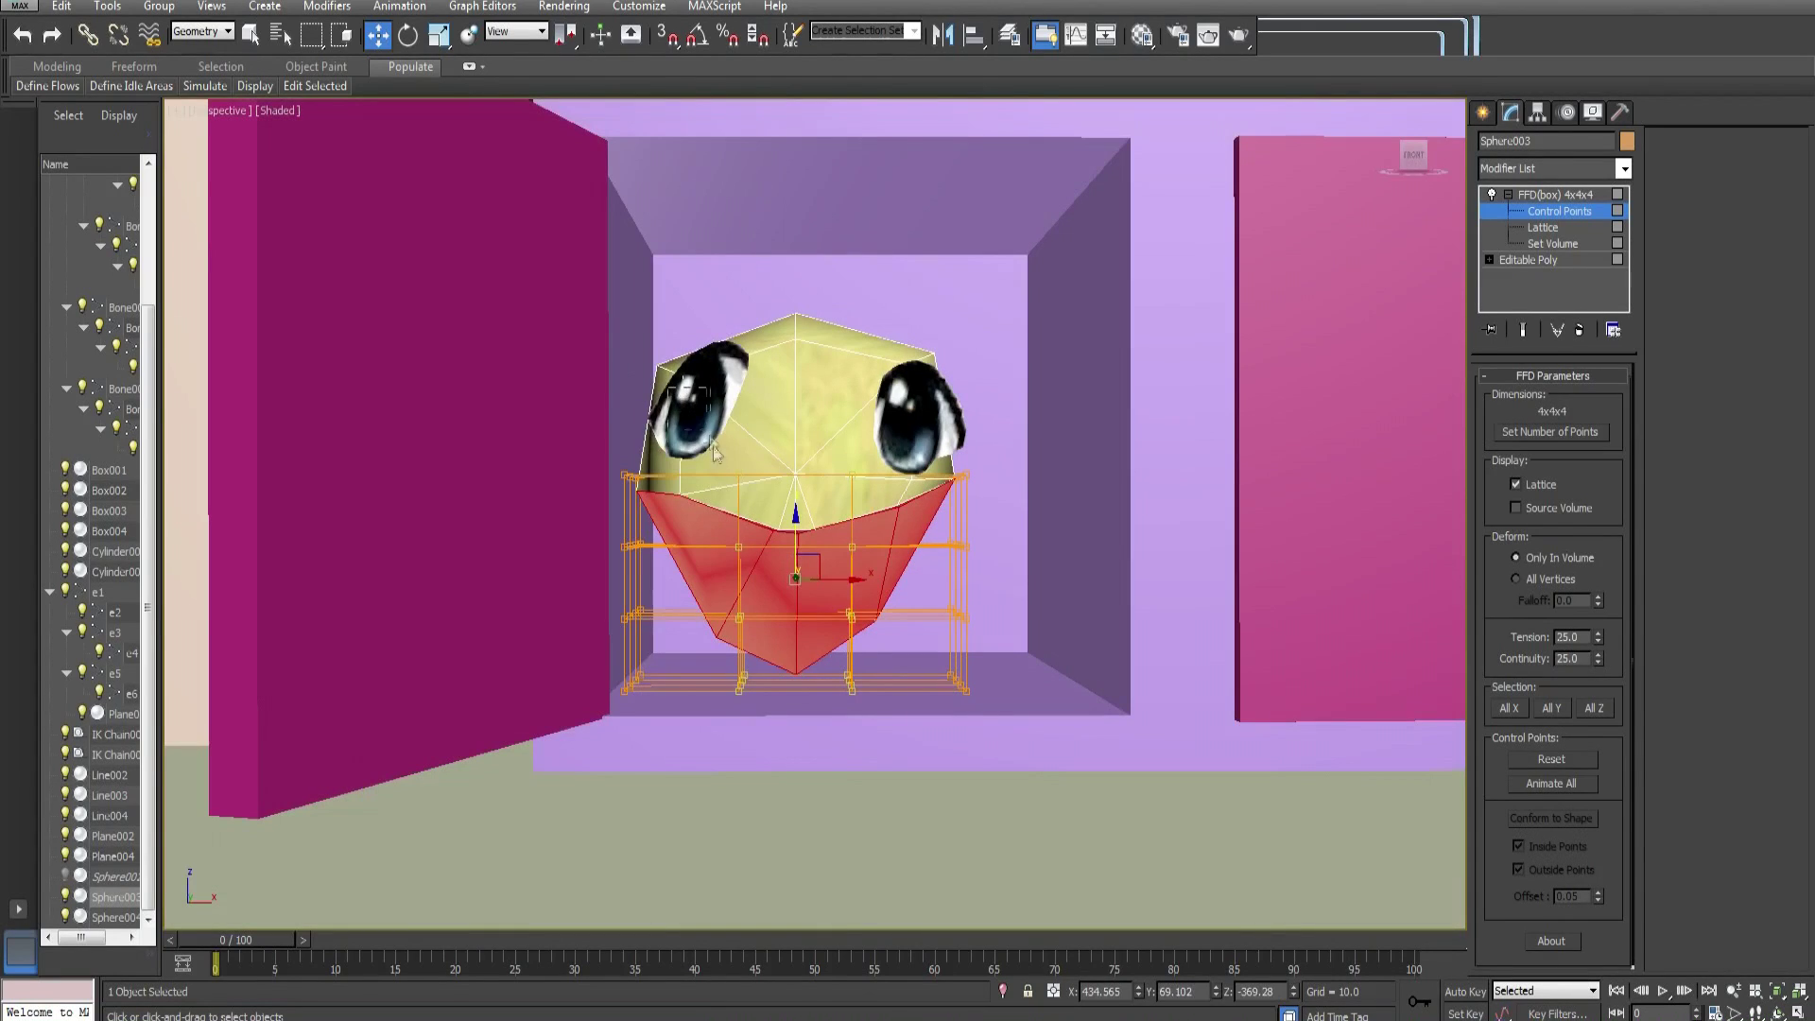
# Select all the jaw's FFD control points and try shifting the lower jaw slightly
pyautogui.click(717, 455)
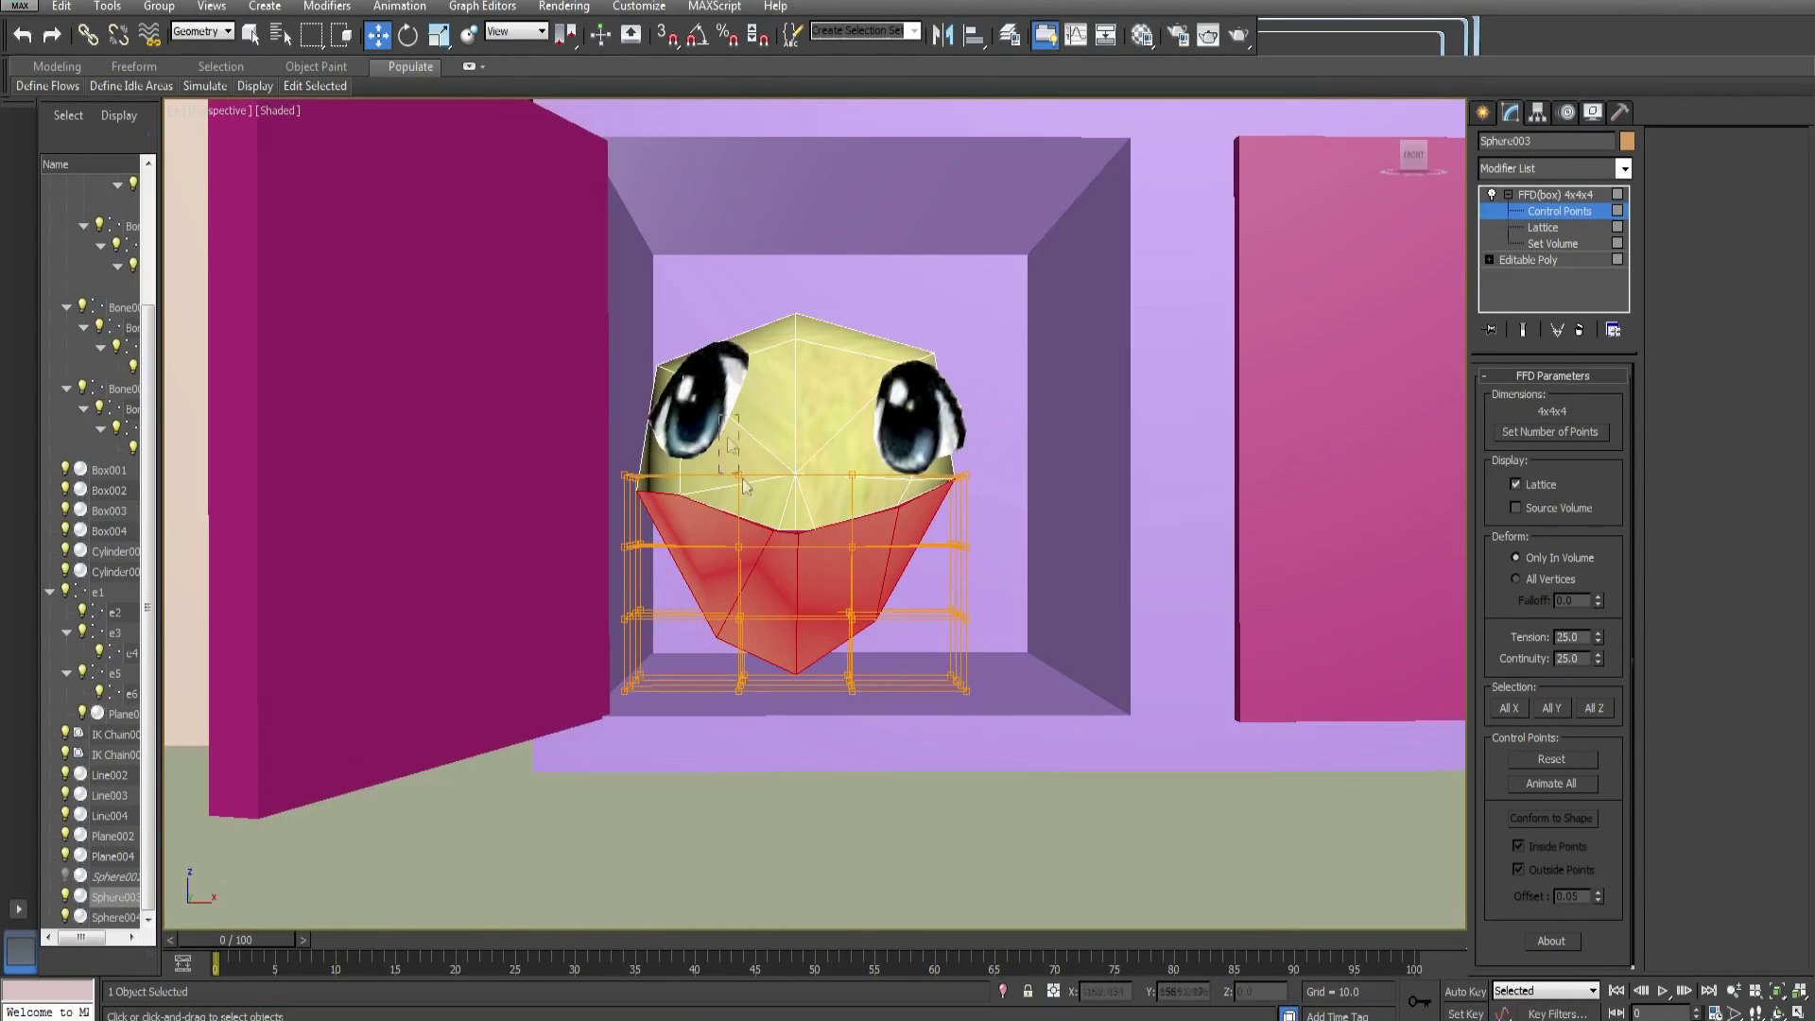
pyautogui.moveTo(896, 786); pyautogui.dragTo(897, 786)
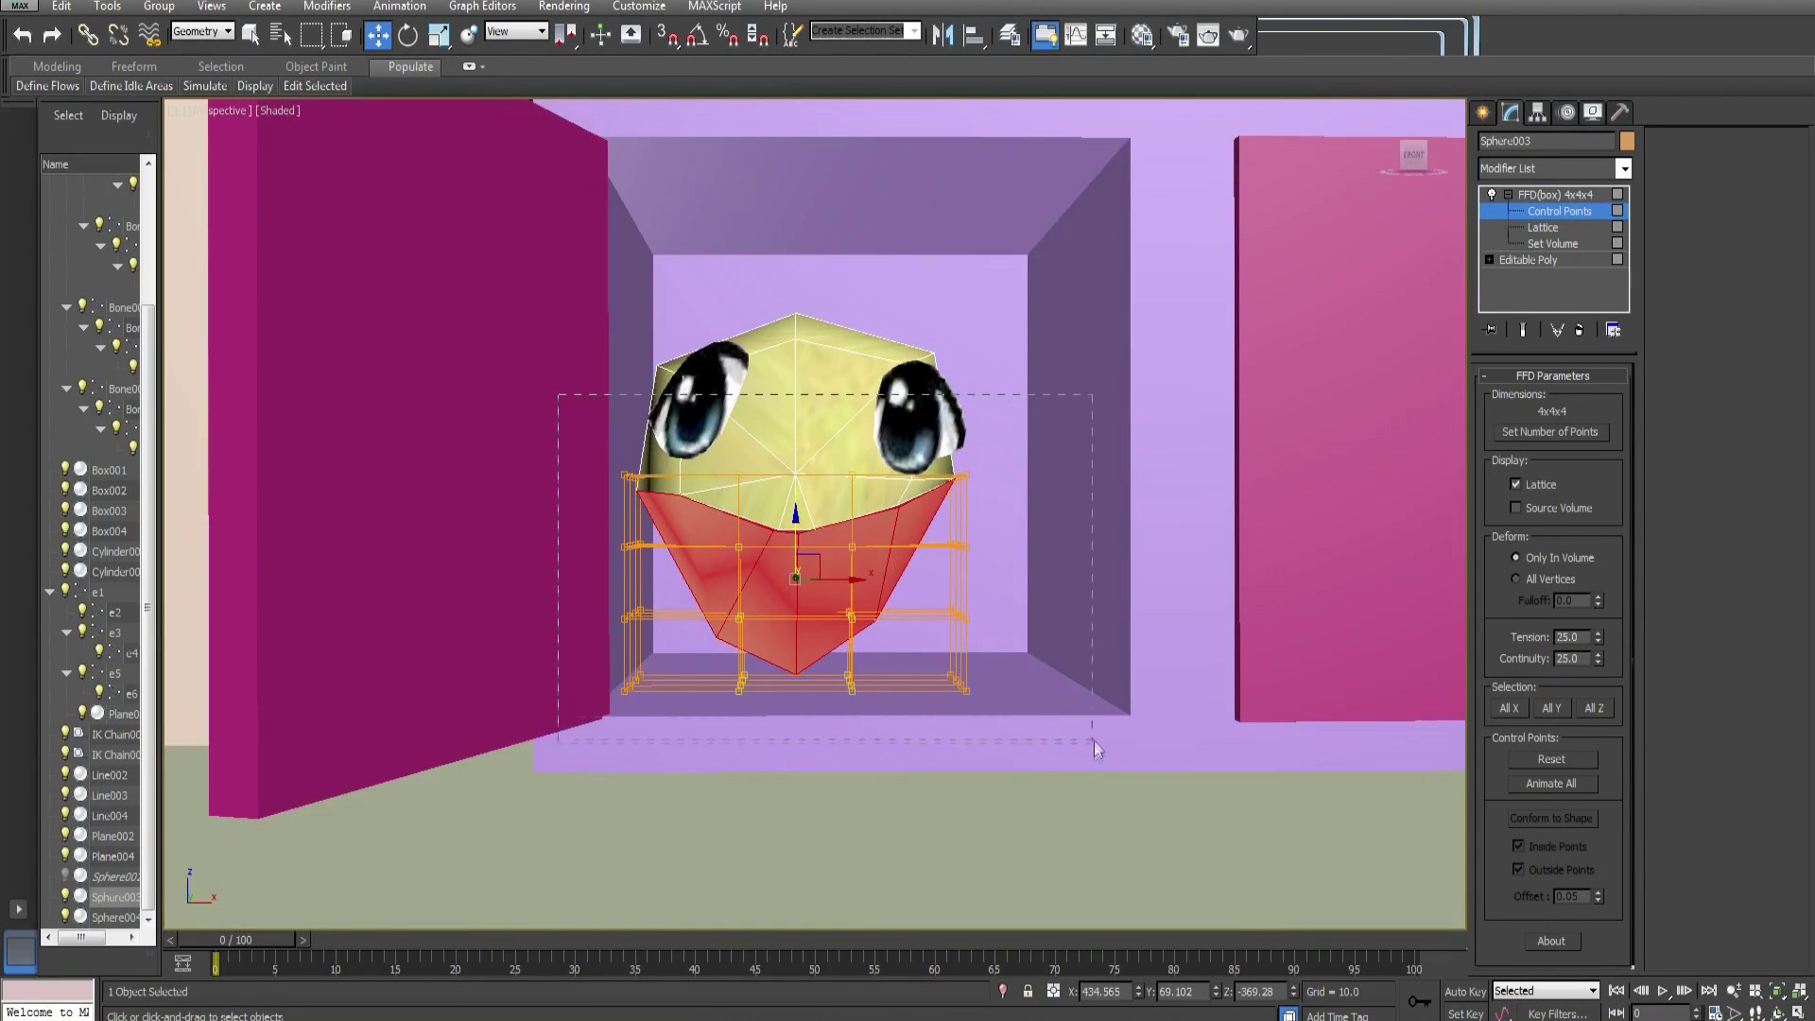
pyautogui.moveTo(851, 566)
pyautogui.mouseDown()
pyautogui.moveTo(817, 588)
pyautogui.moveTo(815, 569)
pyautogui.mouseUp()
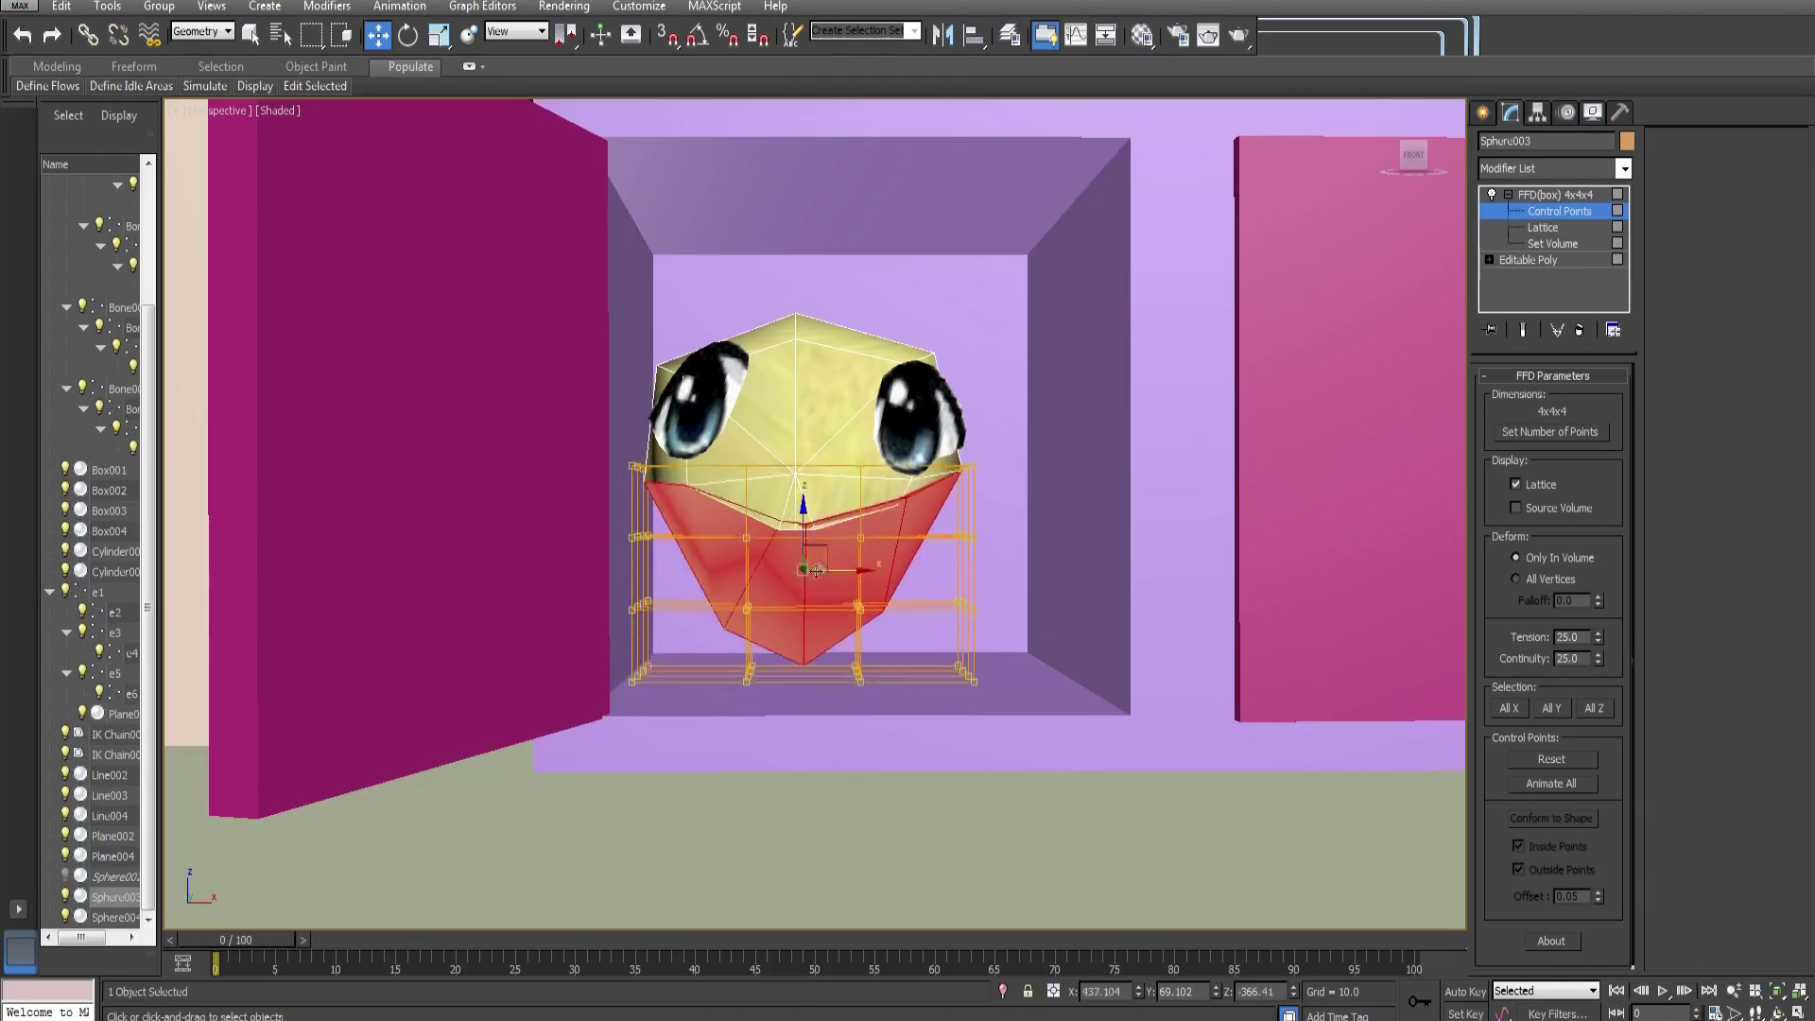
pyautogui.keyDown('alt'); pyautogui.moveTo(811, 595); pyautogui.dragTo(968, 627, button='middle'); pyautogui.keyUp('alt')
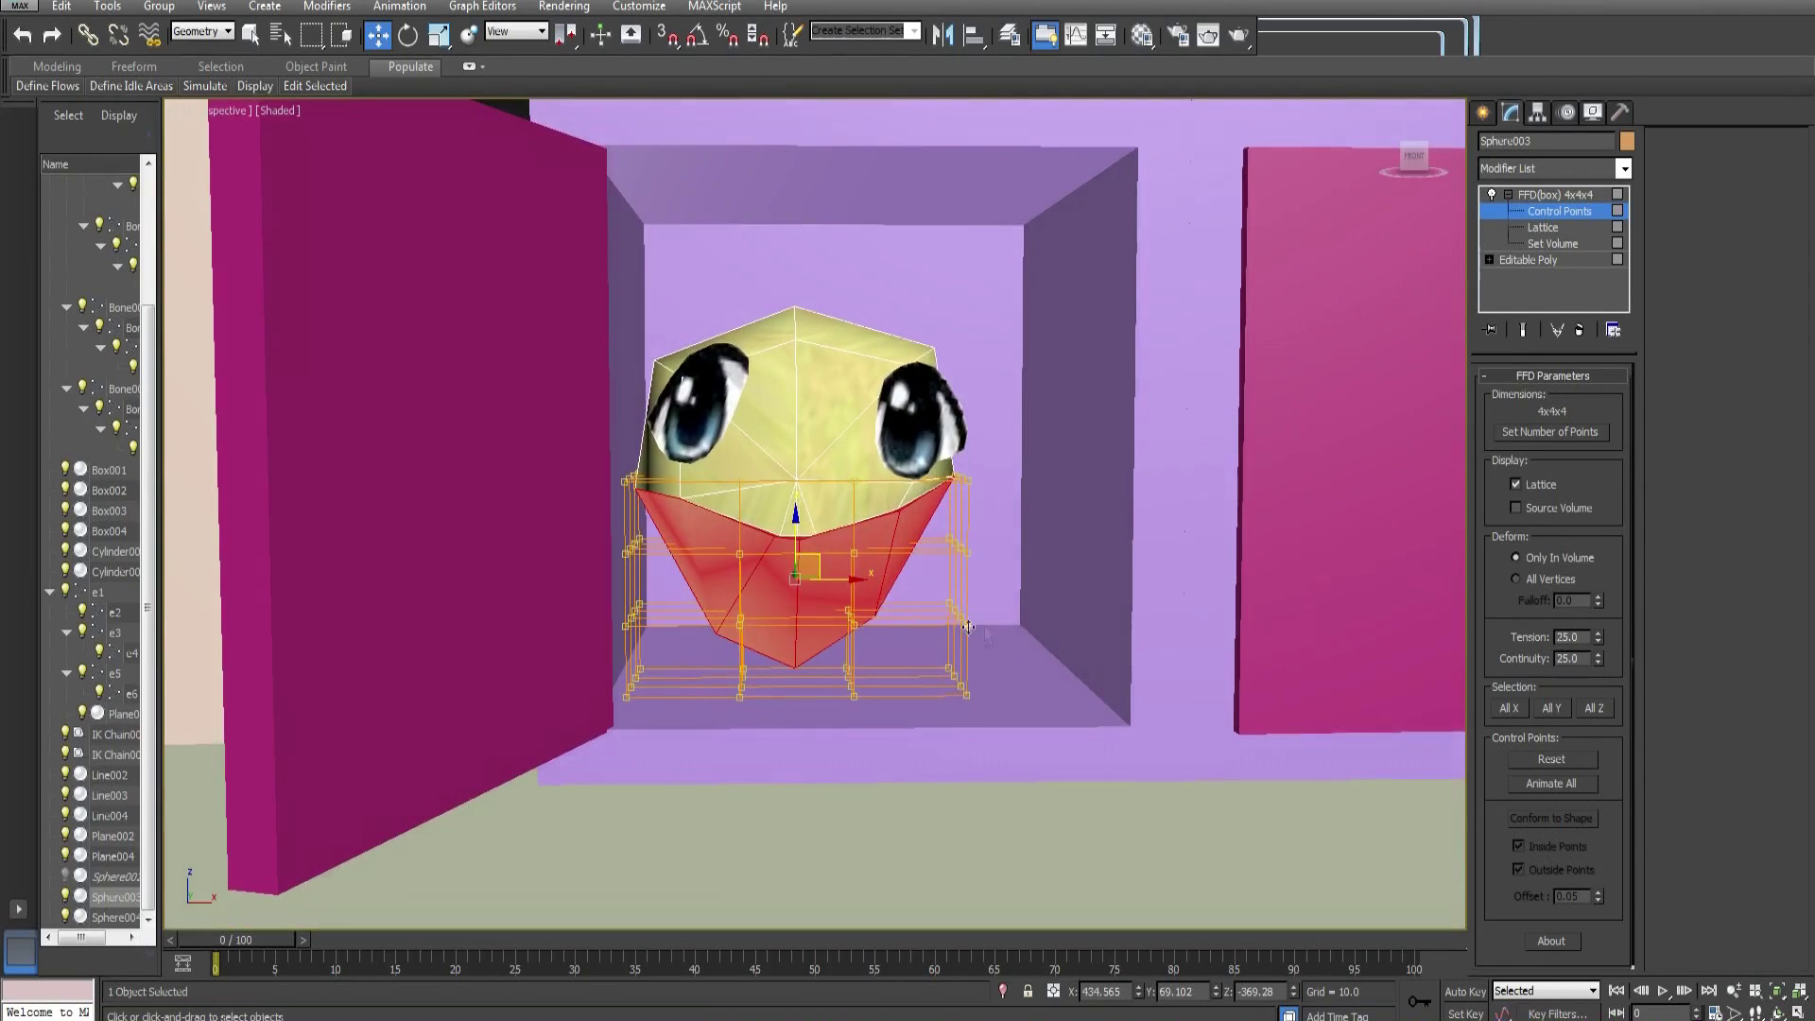
# Reselect the full set of FFD control points and pull the lower jaw down to open the mouth
pyautogui.moveTo(894, 651); pyautogui.dragTo(897, 654)
pyautogui.moveTo(864, 551); pyautogui.dragTo(864, 550)
pyautogui.scroll(-10, 889, 660)
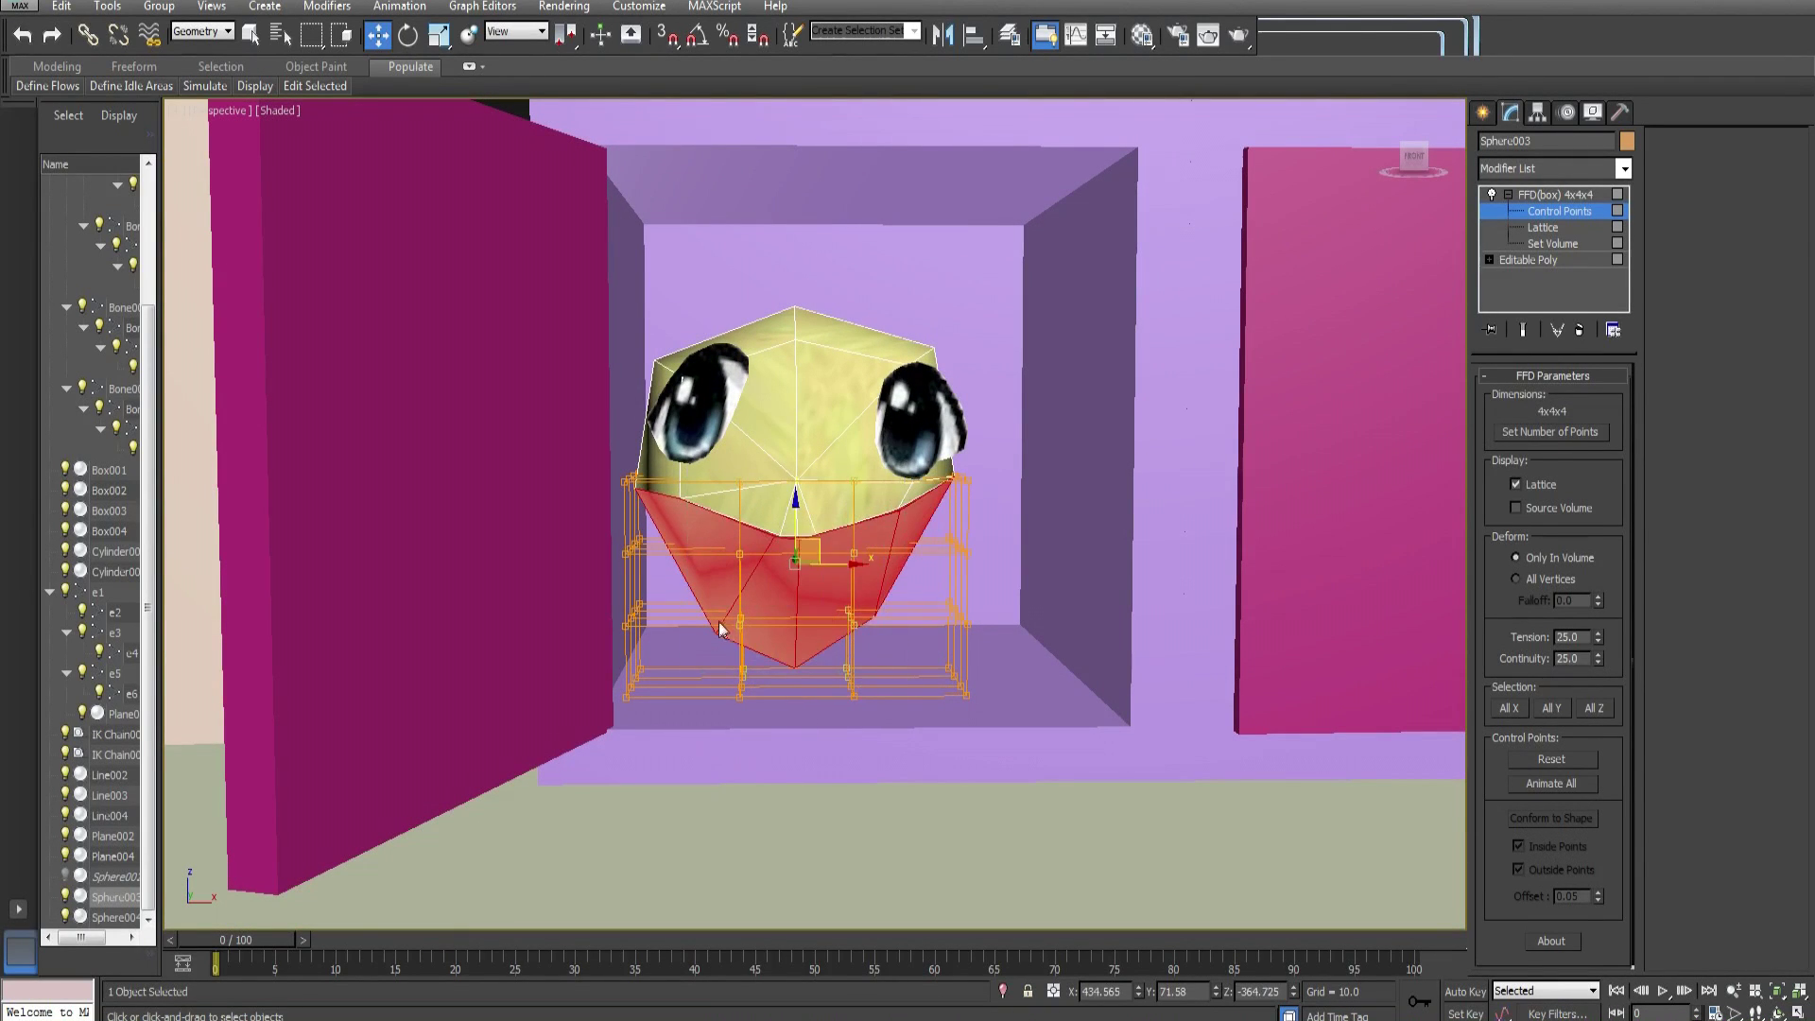
pyautogui.scroll(10, 1097, 634)
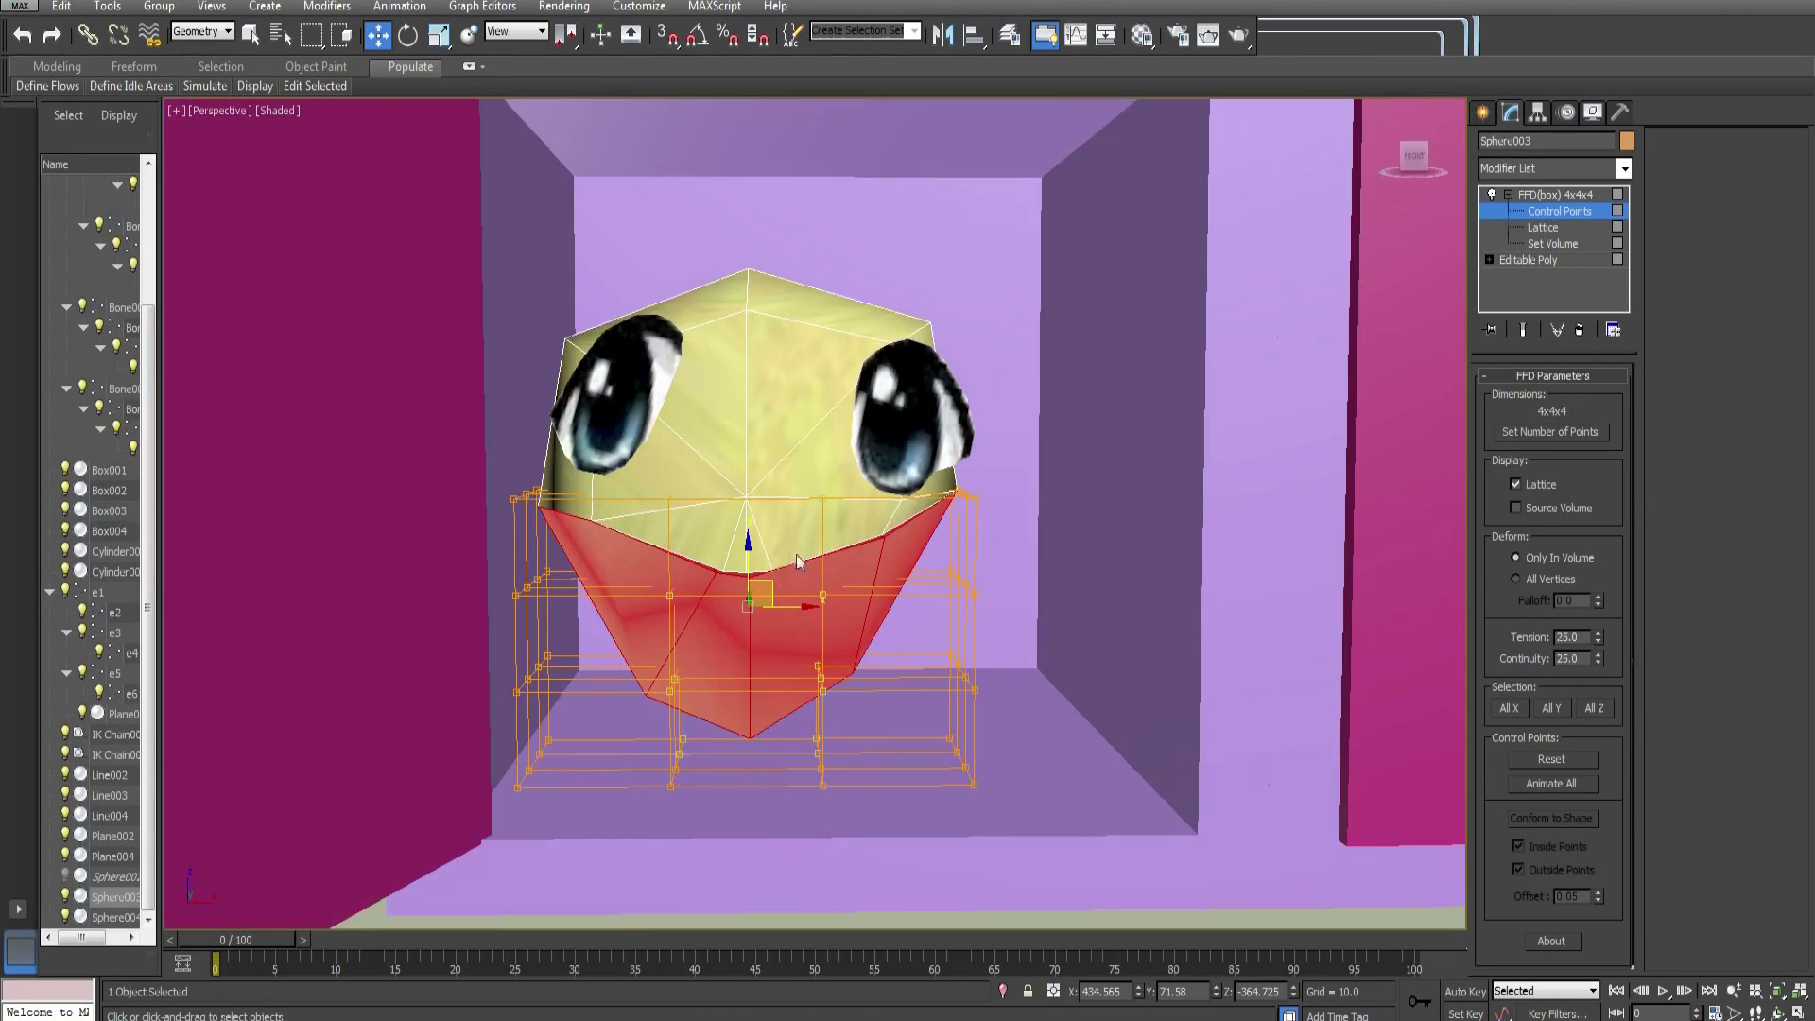
pyautogui.moveTo(1017, 777); pyautogui.dragTo(1048, 823)
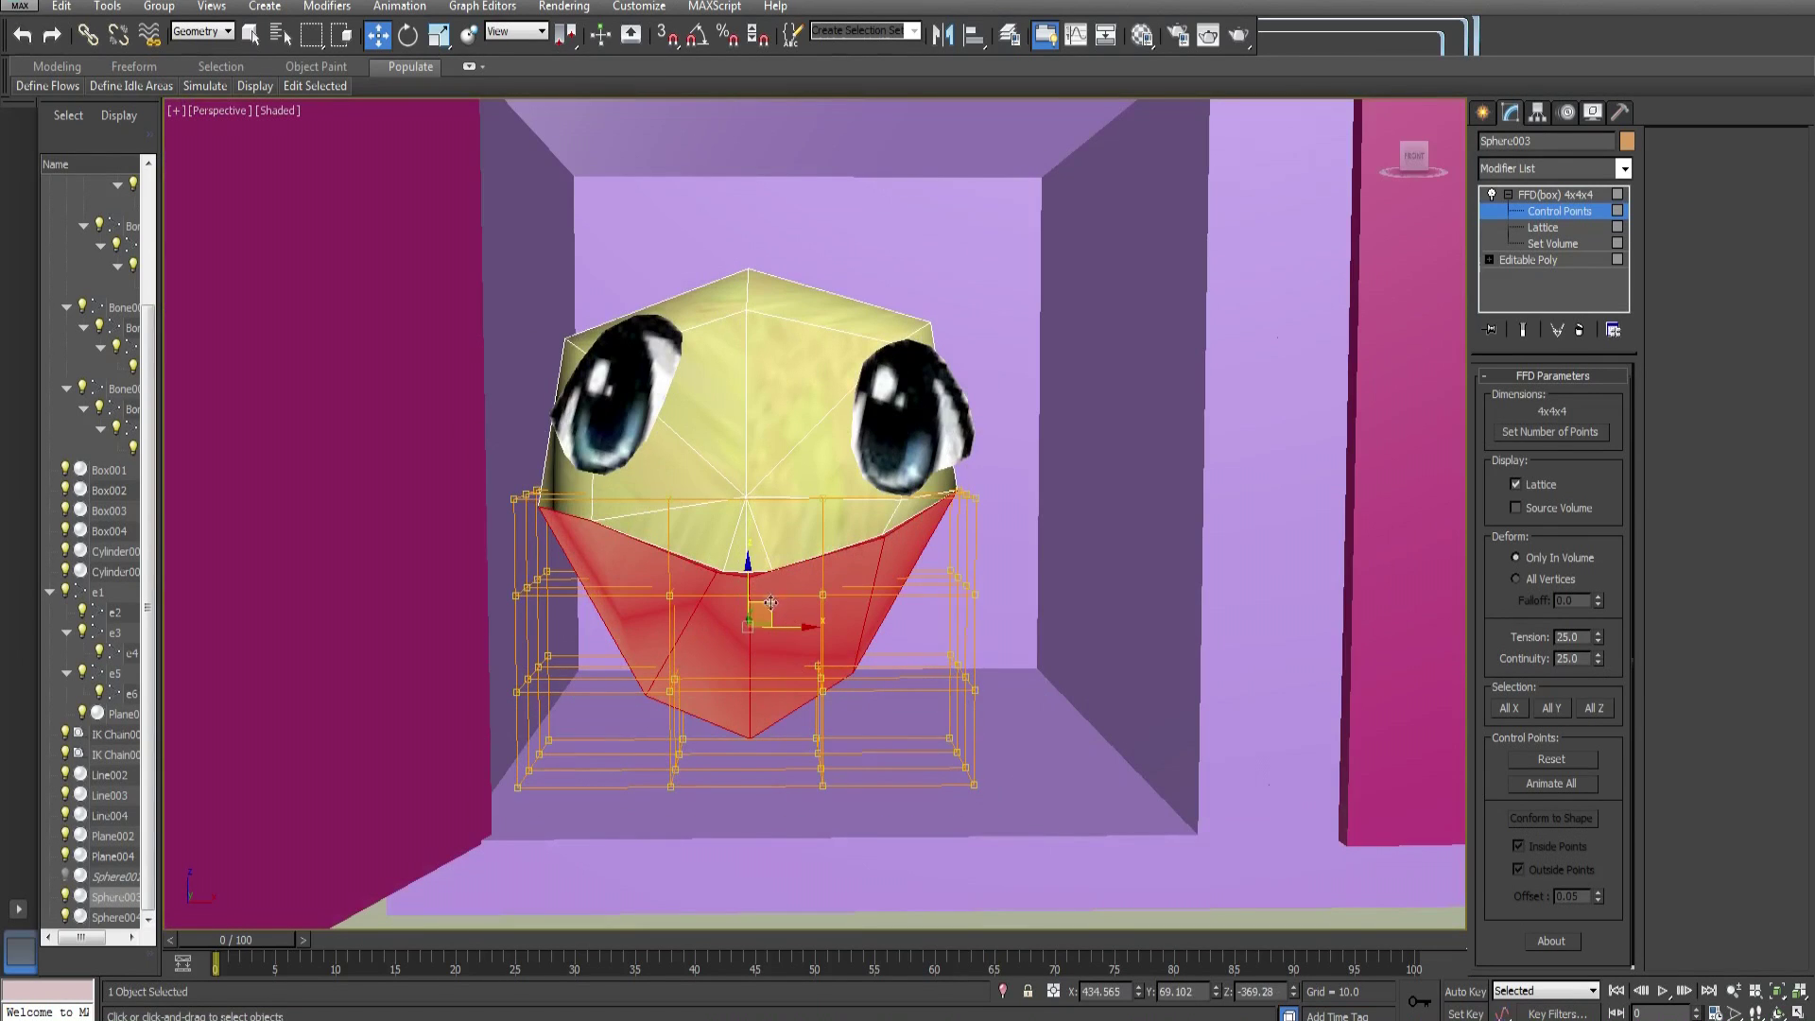
pyautogui.moveTo(770, 603); pyautogui.dragTo(755, 723)
pyautogui.keyDown('alt'); pyautogui.moveTo(754, 724); pyautogui.dragTo(778, 765, button='middle'); pyautogui.keyUp('alt')
pyautogui.scroll(-3, 778, 765)
pyautogui.keyDown('alt'); pyautogui.moveTo(795, 696); pyautogui.dragTo(763, 711, button='middle'); pyautogui.keyUp('alt')
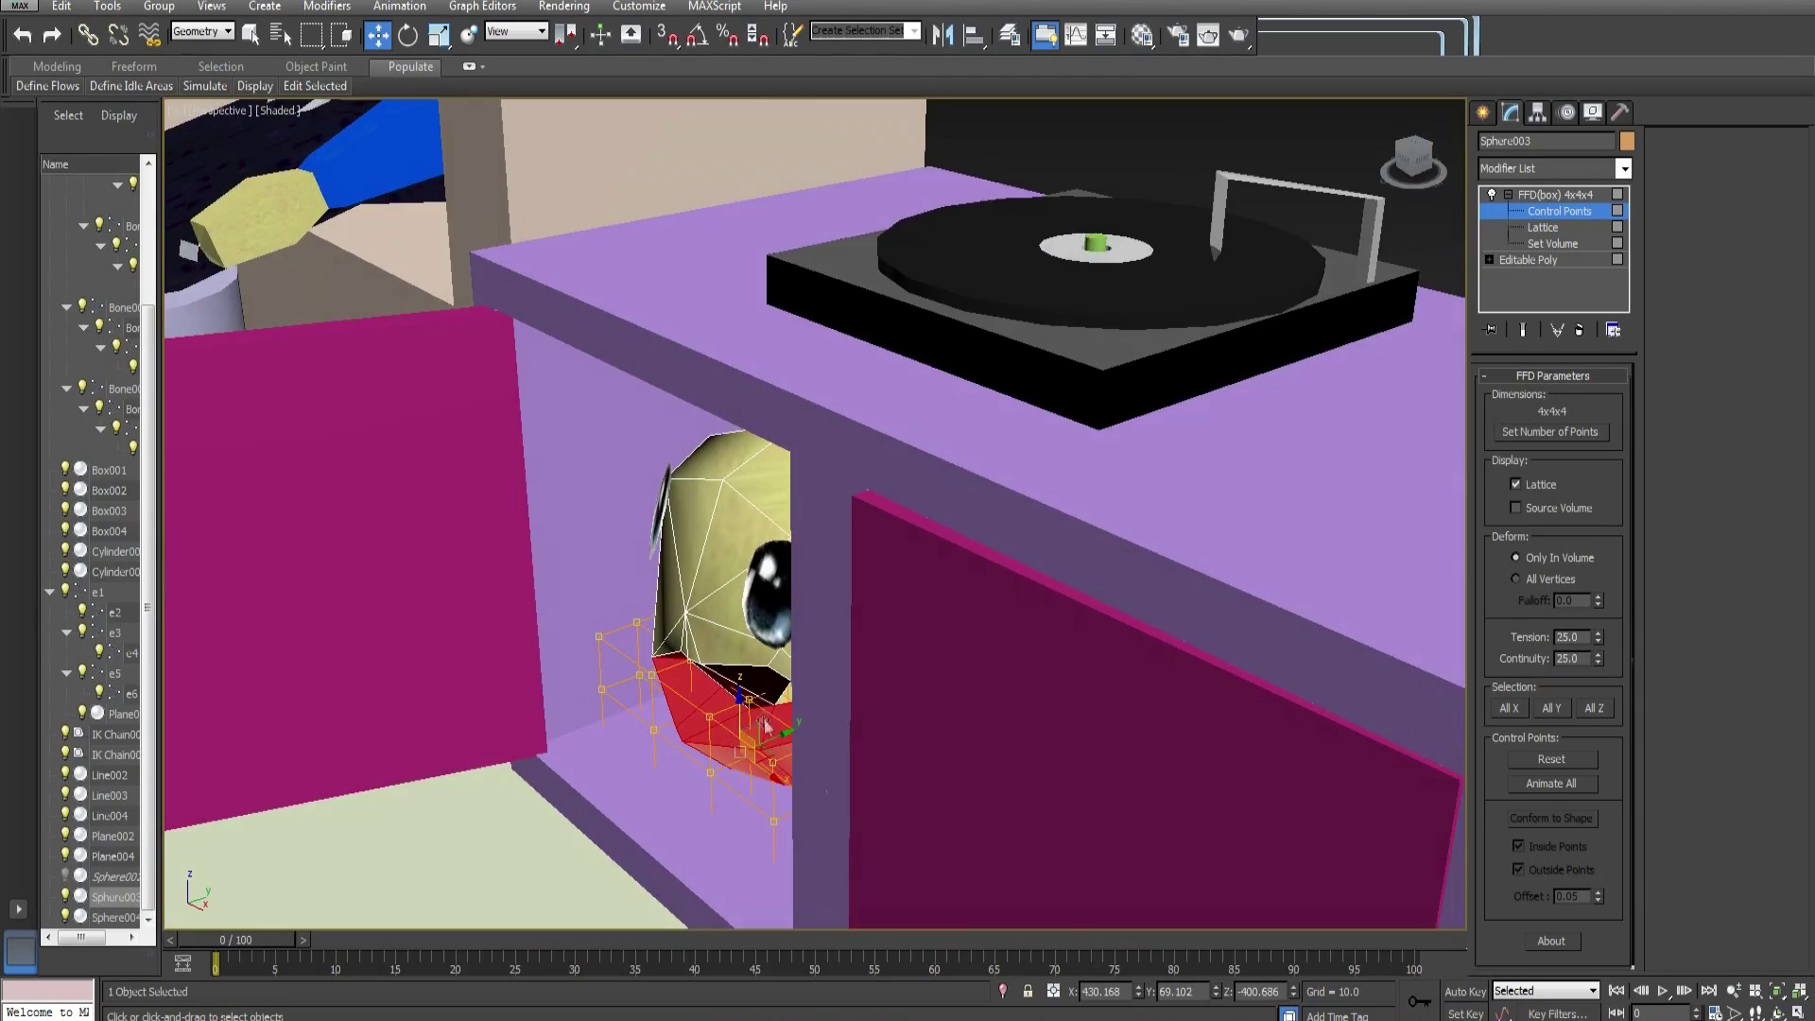
# Pull the jaw's control points away from the head as a test and undo the jaw movement
pyautogui.moveTo(764, 723); pyautogui.dragTo(293, 869)
pyautogui.keyDown('alt'); pyautogui.moveTo(293, 870); pyautogui.dragTo(569, 565, button='middle'); pyautogui.keyUp('alt')
pyautogui.scroll(-3, 569, 566)
pyautogui.hotkey('ctrl', 'z')
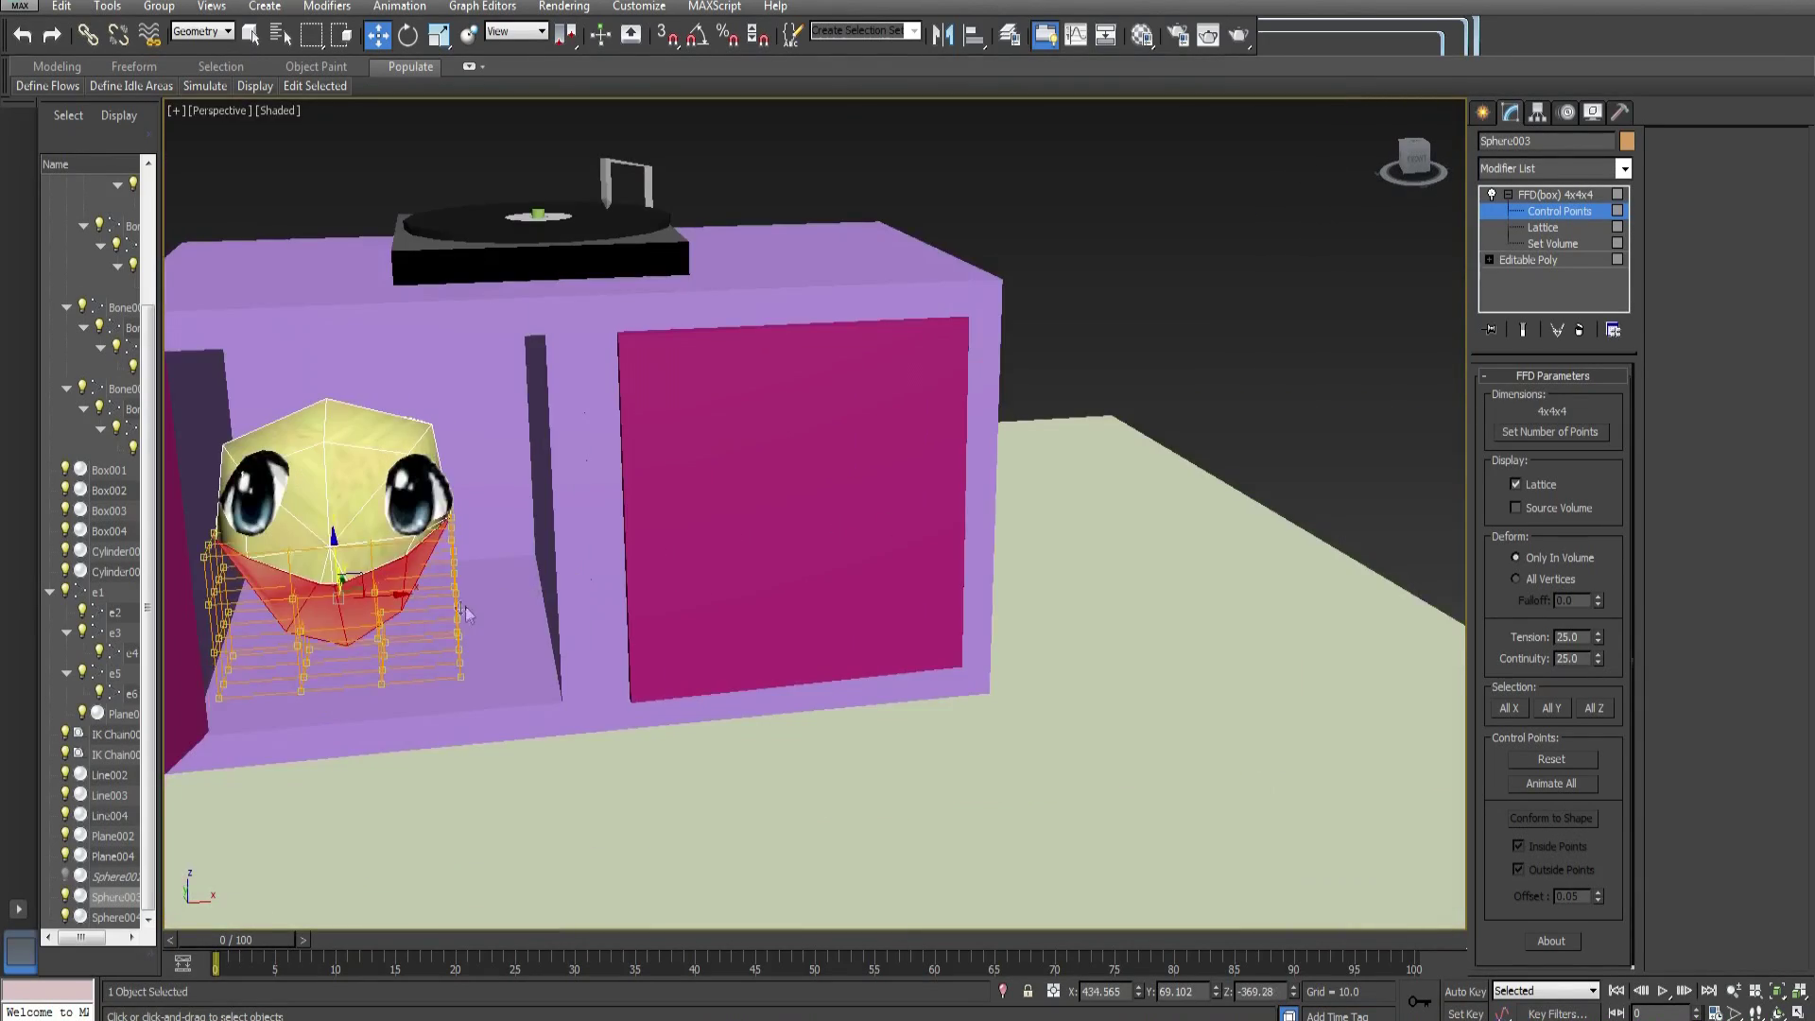
pyautogui.click(1415, 168)
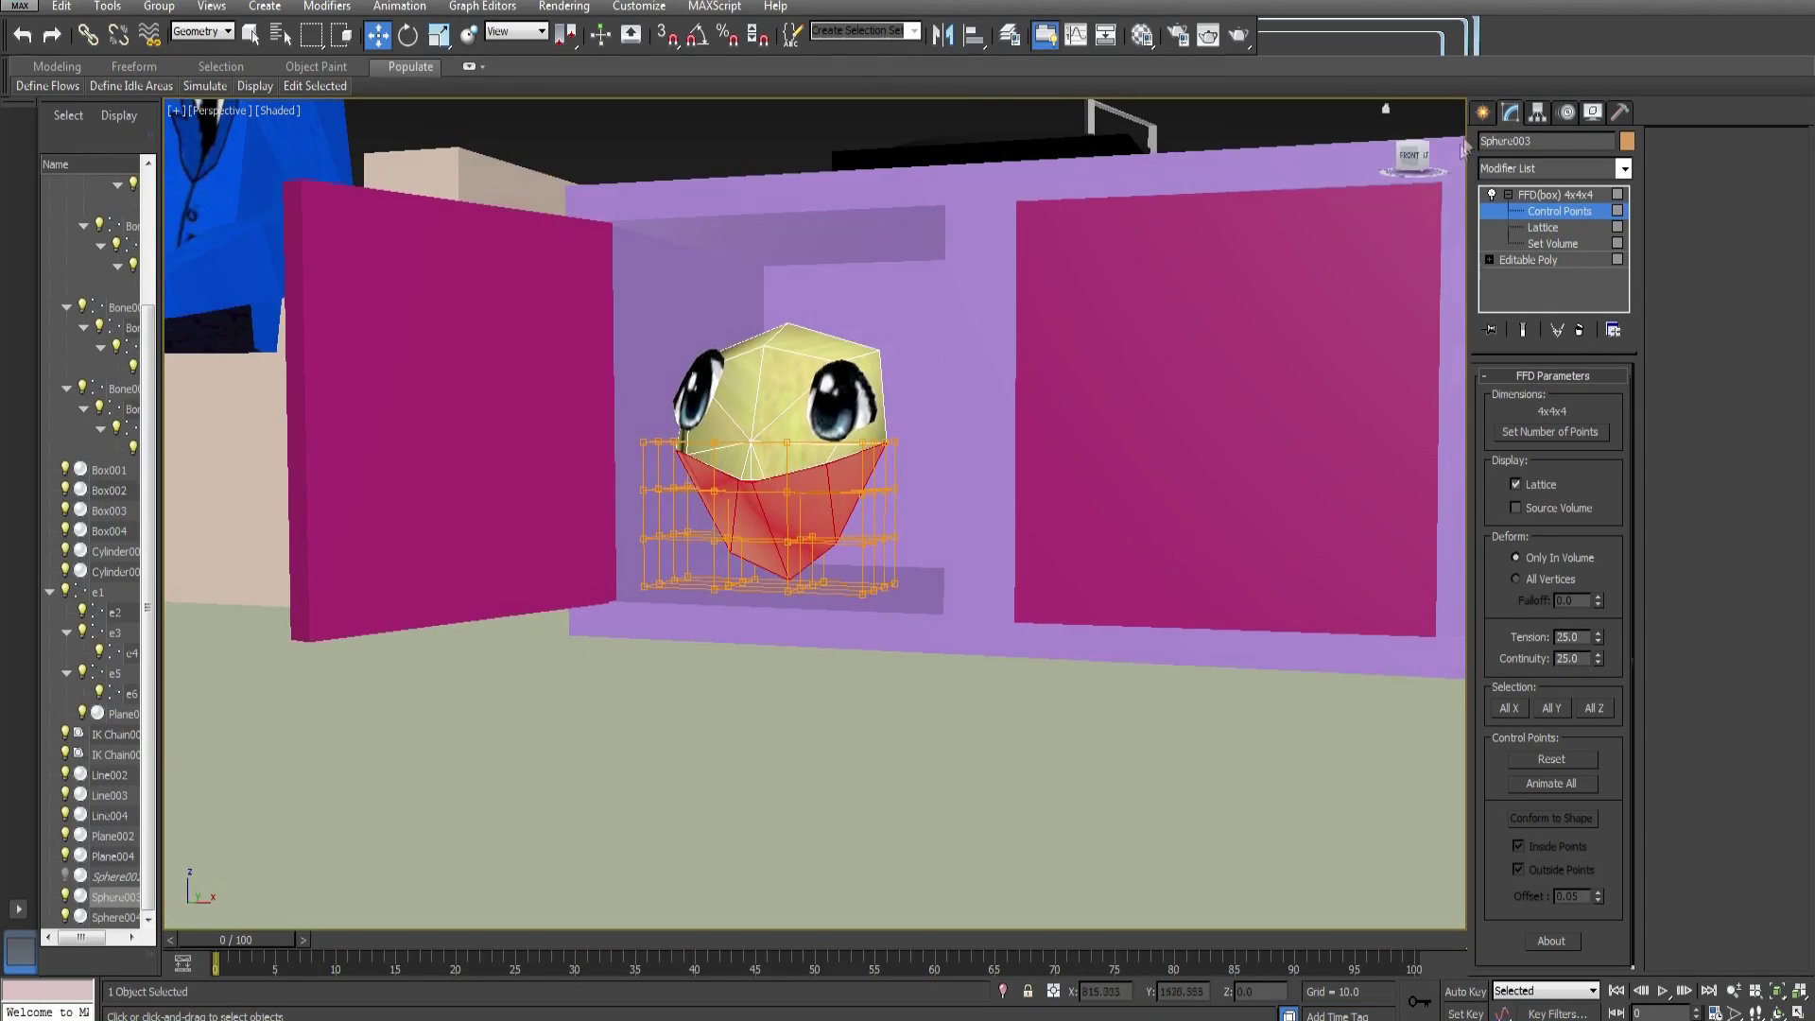
# Leave control-point editing of the jaw and rotate the left cabinet door closed about its hinge
pyautogui.click(1483, 111)
pyautogui.click(546, 431)
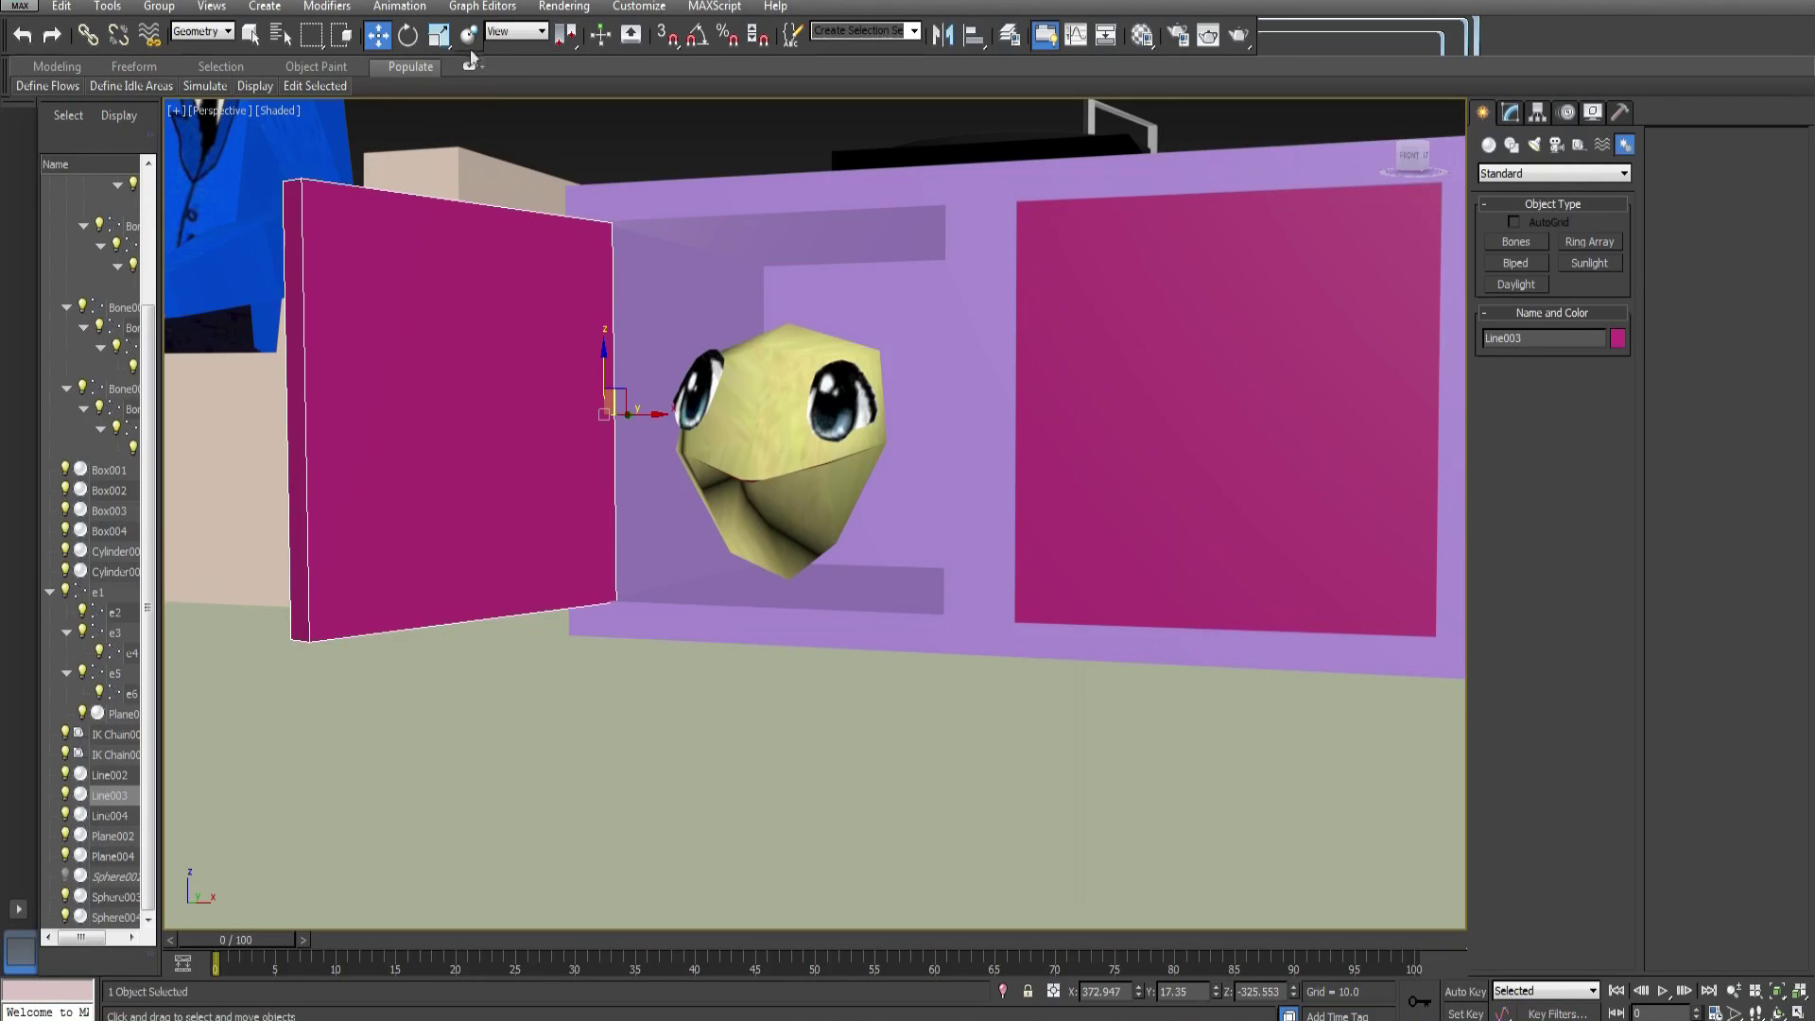
pyautogui.click(411, 38)
pyautogui.keyDown('alt'); pyautogui.moveTo(567, 360); pyautogui.dragTo(620, 499, button='middle'); pyautogui.keyUp('alt')
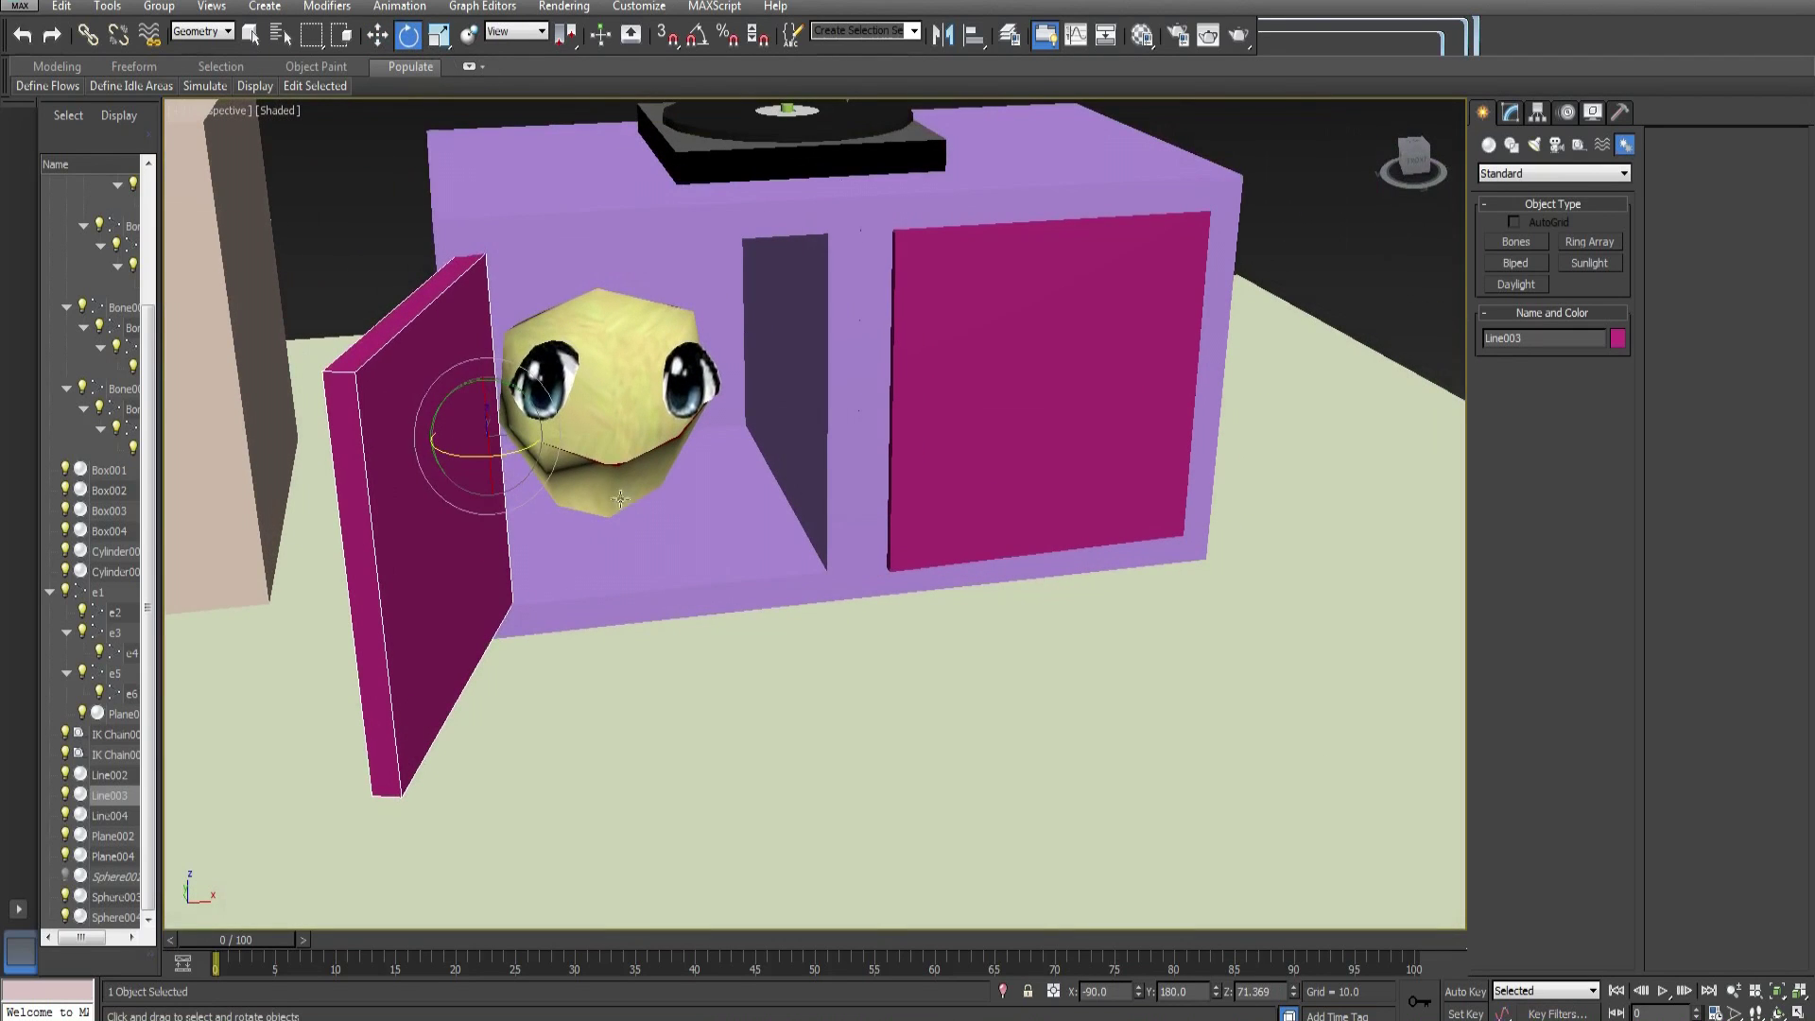
pyautogui.moveTo(508, 458); pyautogui.dragTo(711, 420)
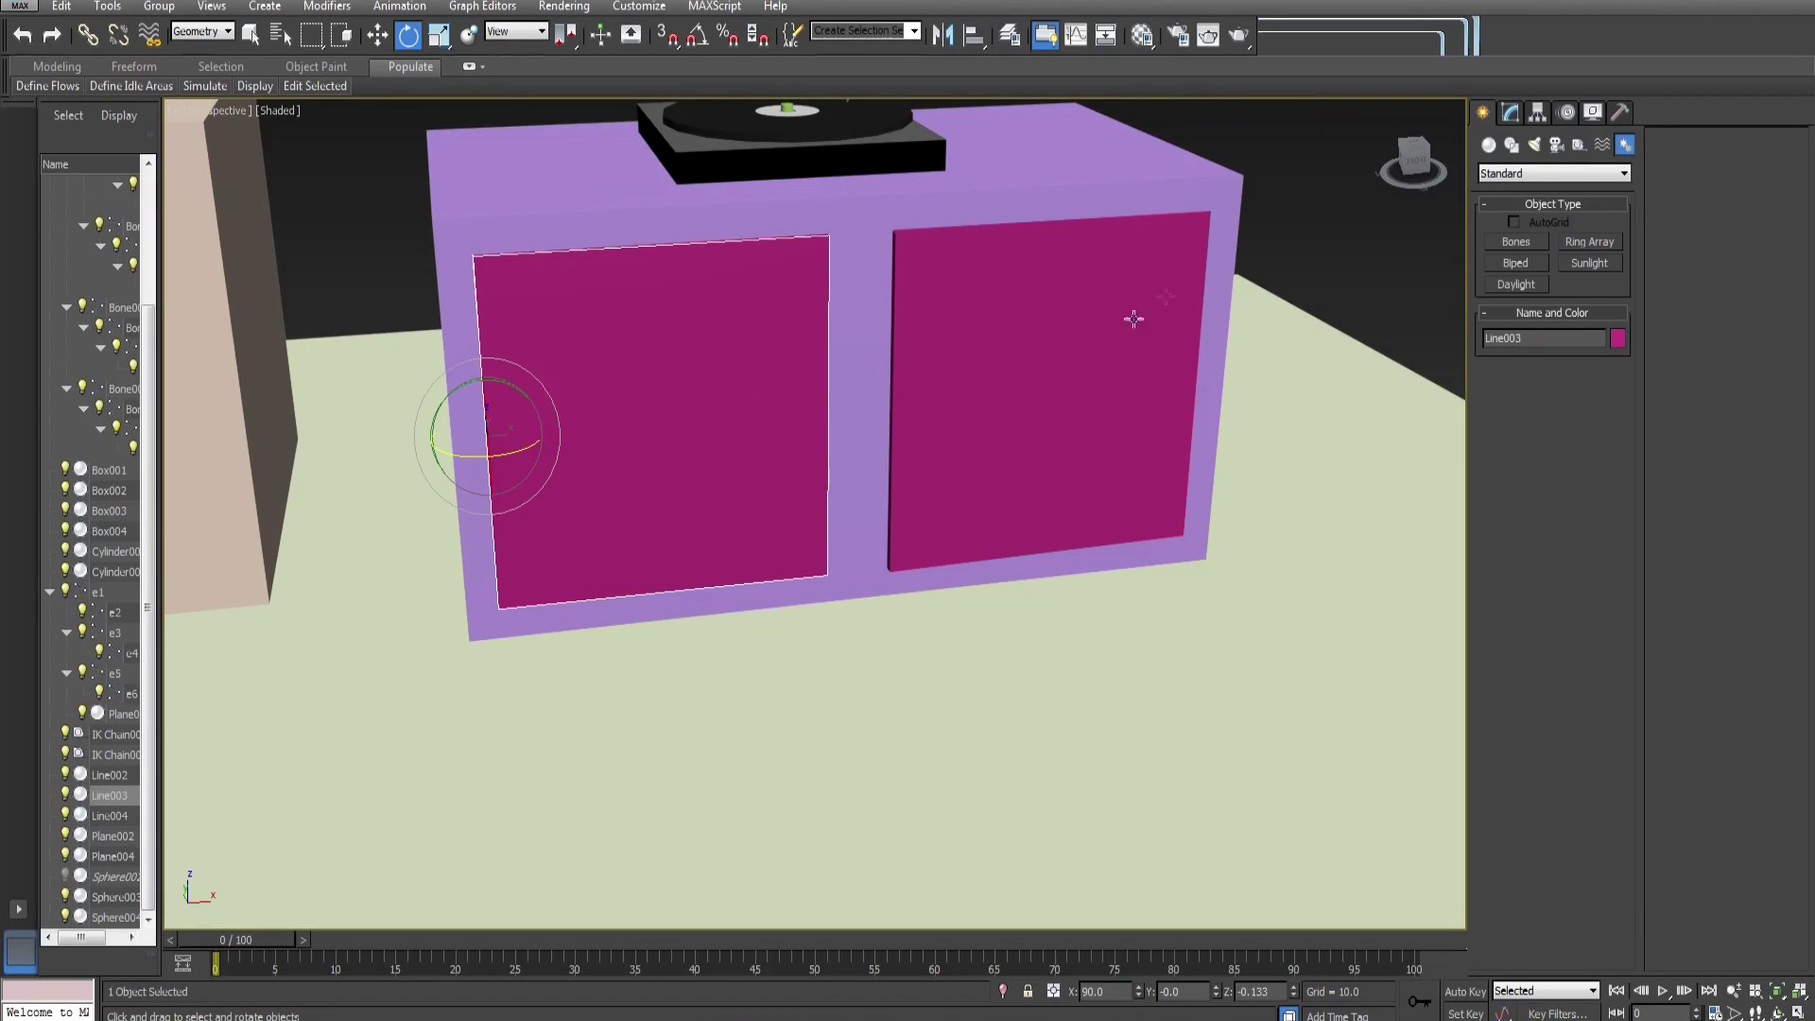
# Rotate the right cabinet door open by about 73 degrees to expose the bone-rigged head
pyautogui.keyDown('alt'); pyautogui.moveTo(1134, 319); pyautogui.dragTo(836, 429, button='middle'); pyautogui.keyUp('alt')
pyautogui.click(835, 428)
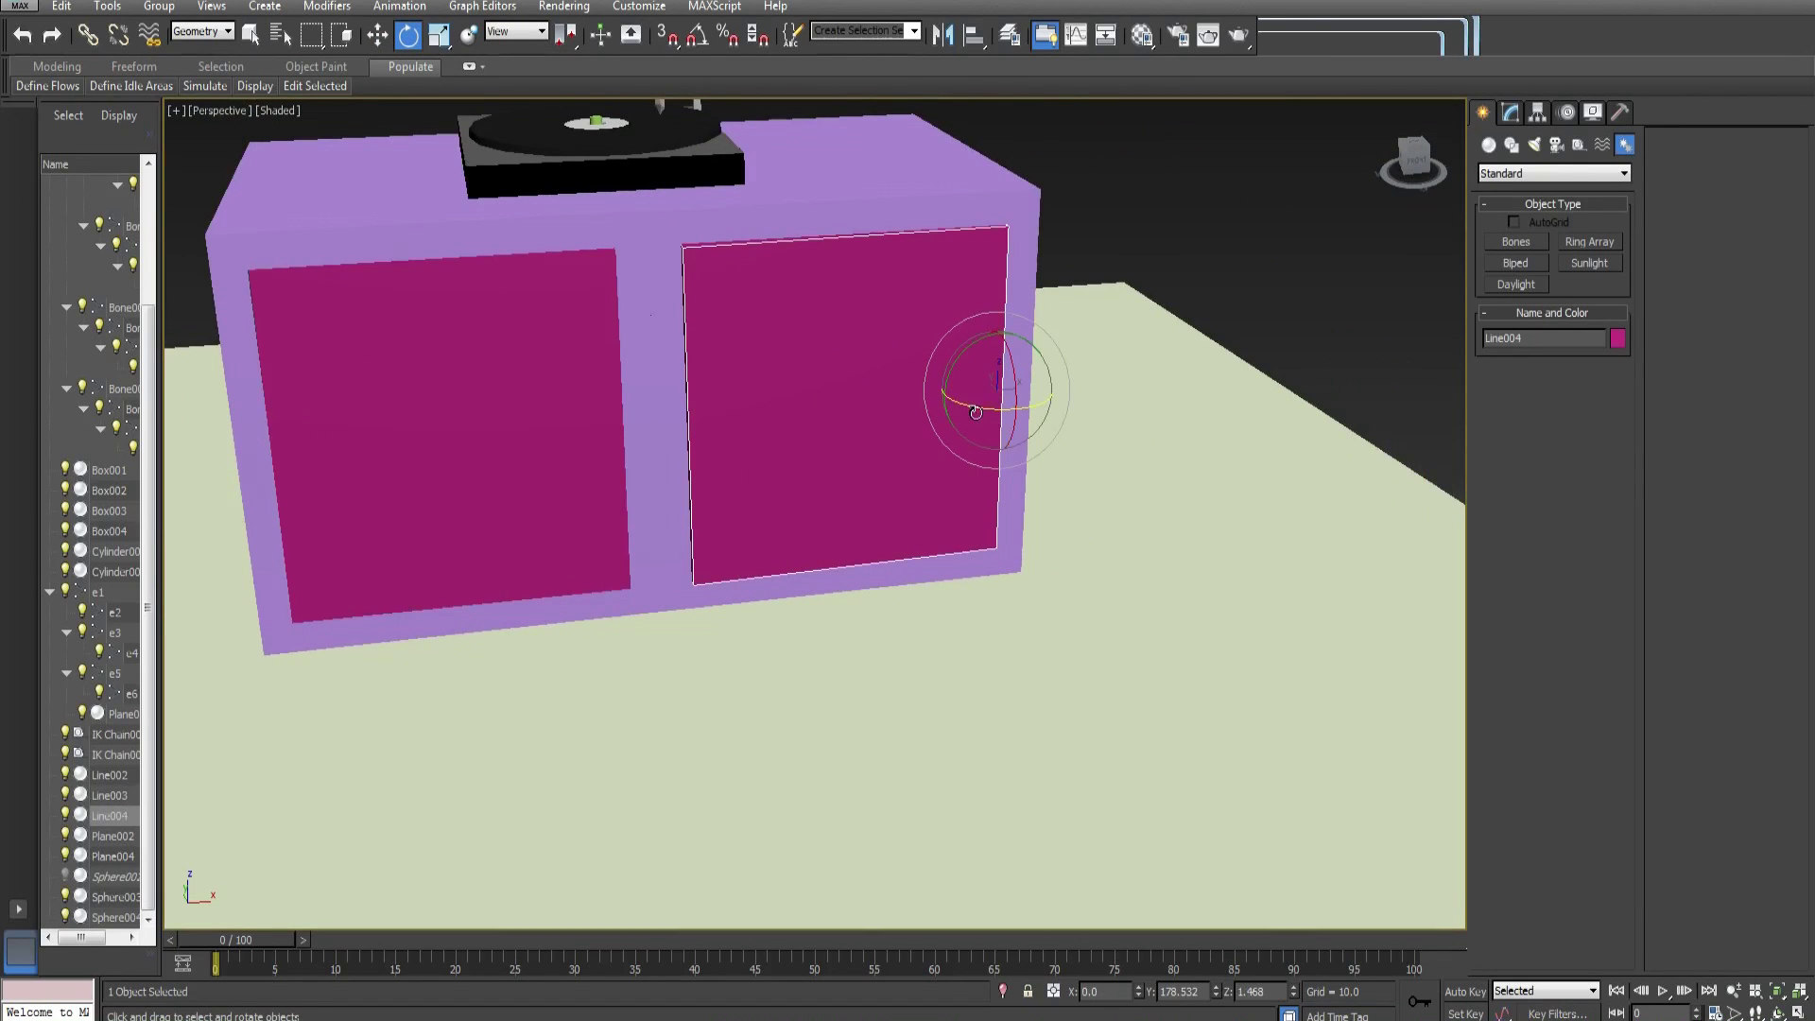
pyautogui.moveTo(975, 412); pyautogui.dragTo(1129, 417)
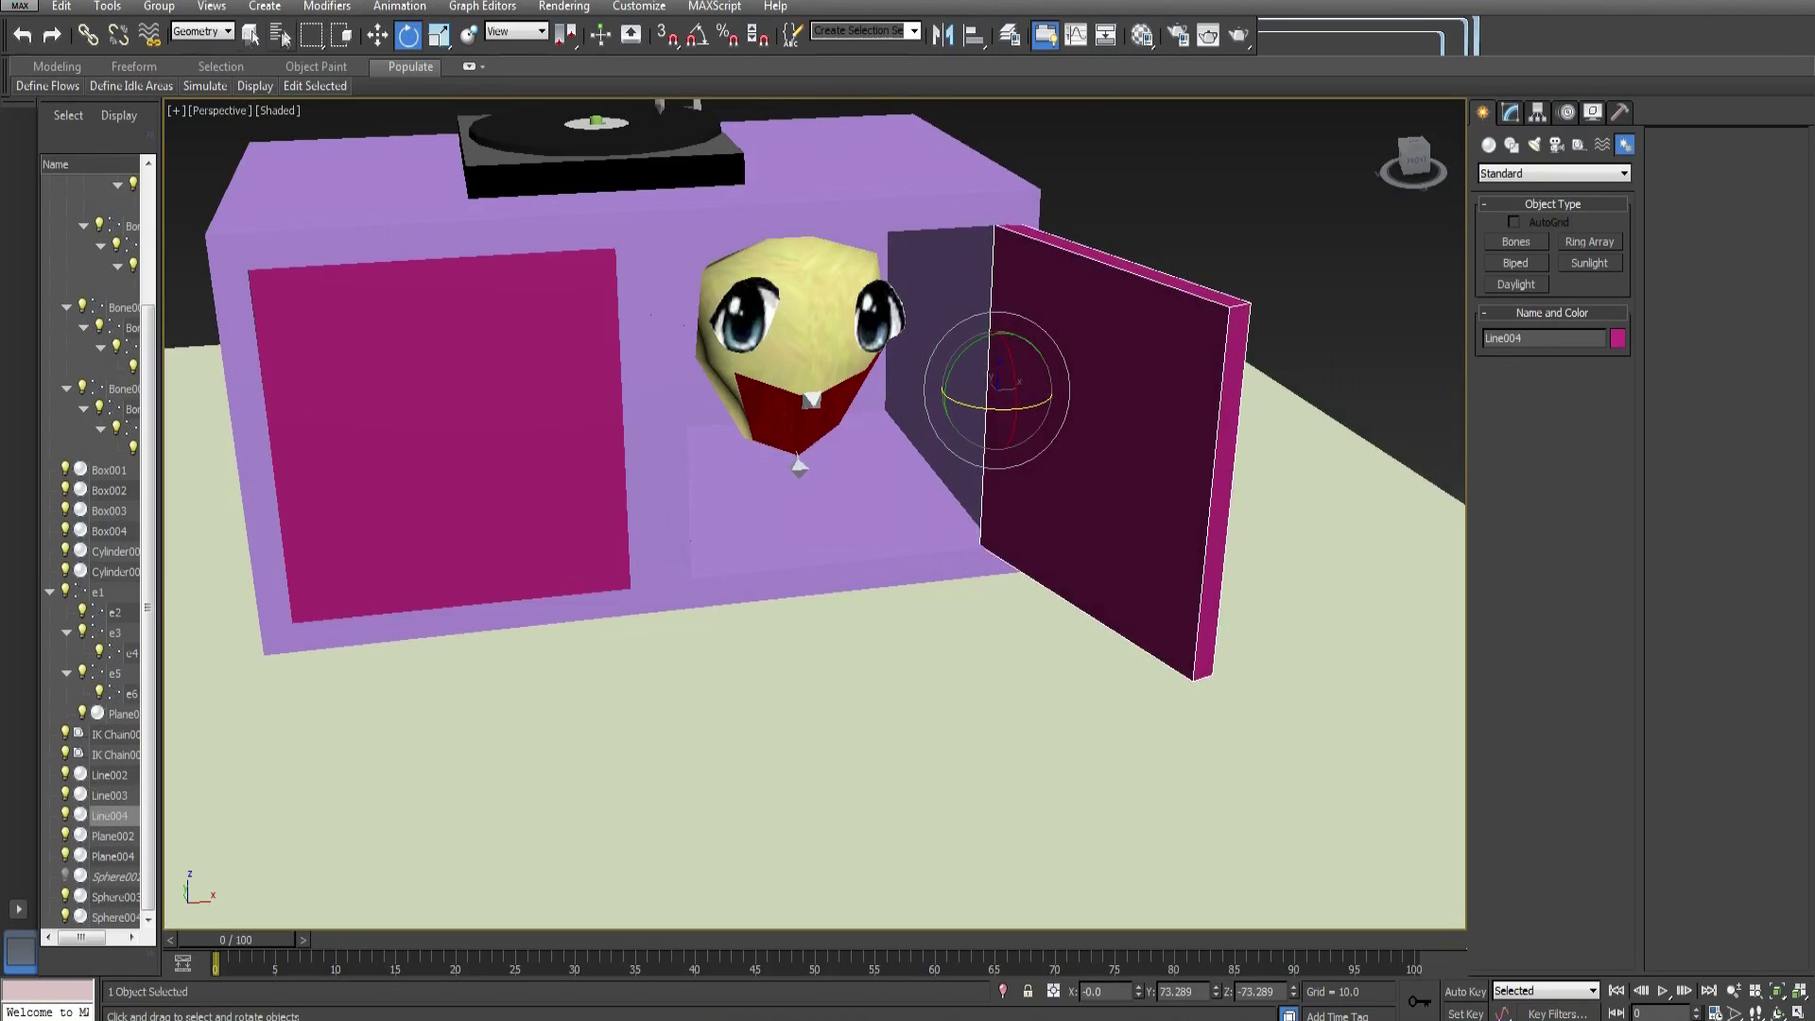
# Restrict selection to bones and try moving bone e3 of the head in the right compartment
pyautogui.click(201, 31)
pyautogui.click(194, 190)
pyautogui.click(795, 340)
pyautogui.press('w')
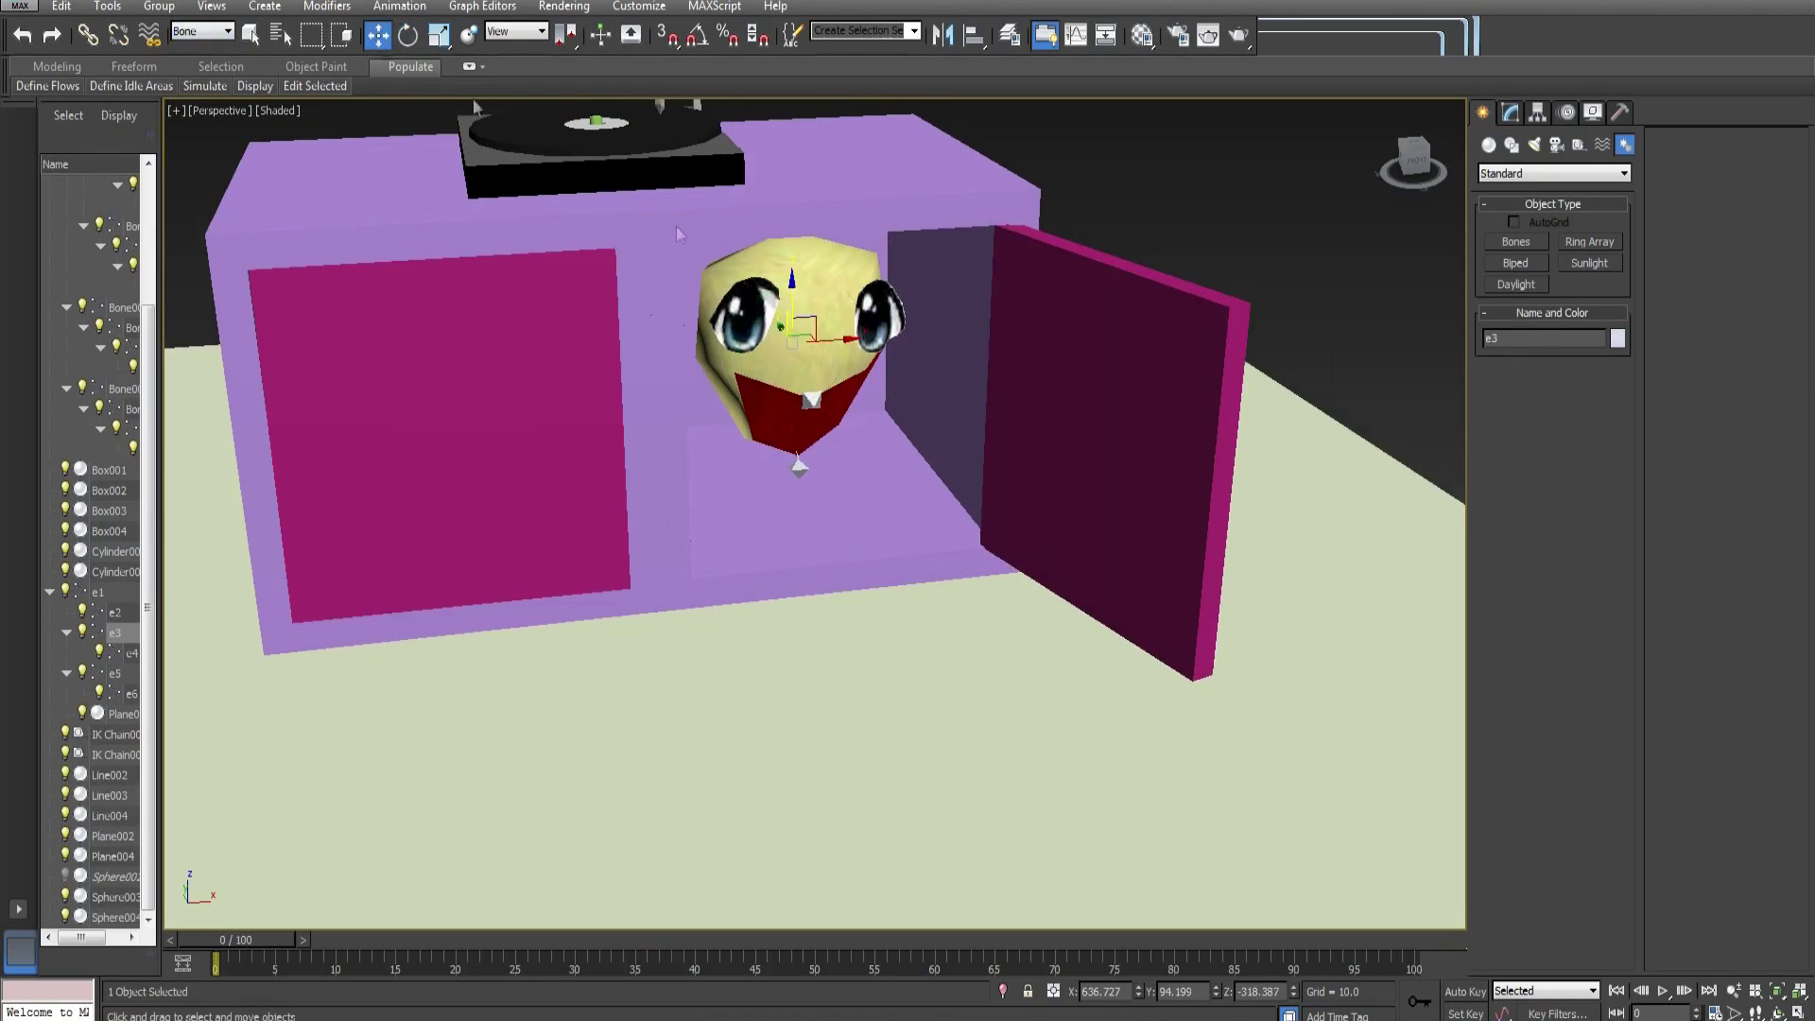
pyautogui.keyDown('alt'); pyautogui.moveTo(795, 341); pyautogui.dragTo(882, 418, button='middle'); pyautogui.keyUp('alt')
pyautogui.moveTo(772, 346); pyautogui.dragTo(972, 371)
pyautogui.hotkey('ctrl', 'z')
# Move the rigged head out in front of the cabinet by its root bone e1
pyautogui.click(862, 399)
pyautogui.keyDown('alt'); pyautogui.moveTo(863, 399); pyautogui.dragTo(713, 335, button='middle'); pyautogui.keyUp('alt')
pyautogui.click(419, 324)
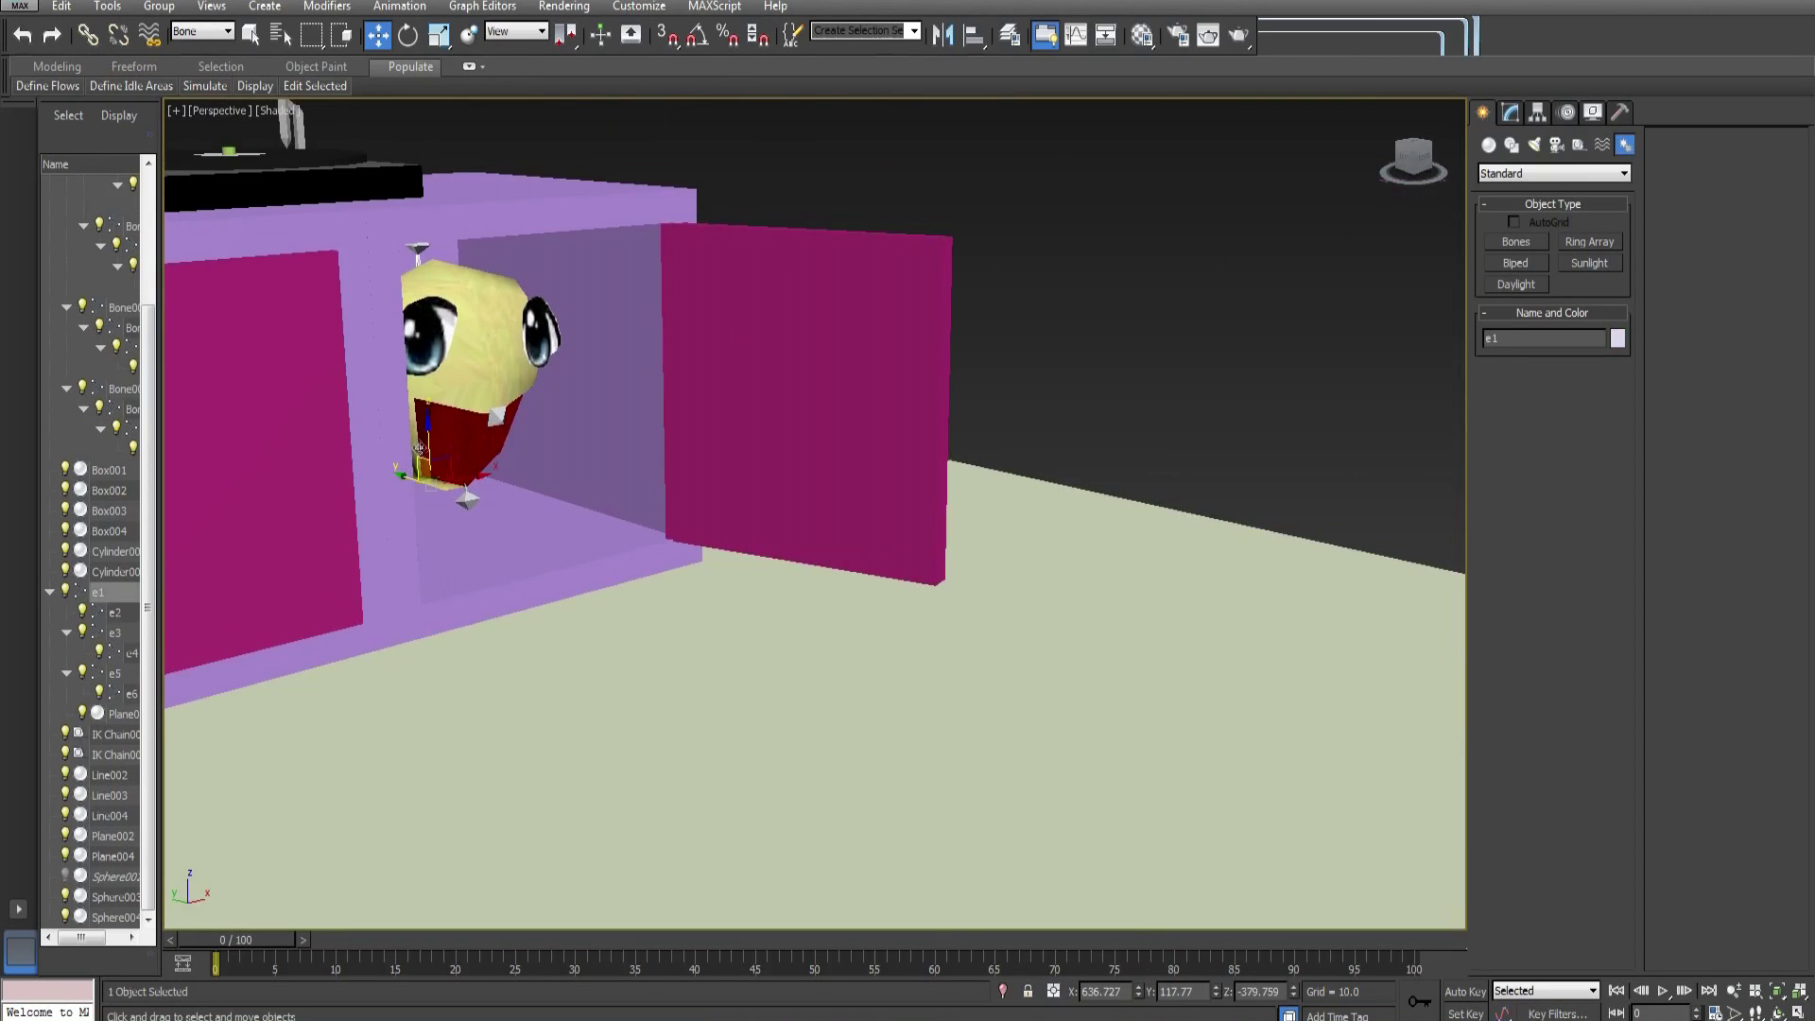
pyautogui.moveTo(419, 448); pyautogui.dragTo(1234, 513)
pyautogui.moveTo(1234, 513); pyautogui.dragTo(708, 490, button='middle')
# Try closing the head's mouth by rotating jaw bone e5 upward, and undo the jaw rotation
pyautogui.scroll(-3, 757, 369)
pyautogui.scroll(5, 671, 353)
pyautogui.scroll(-5, 727, 370)
pyautogui.click(654, 470)
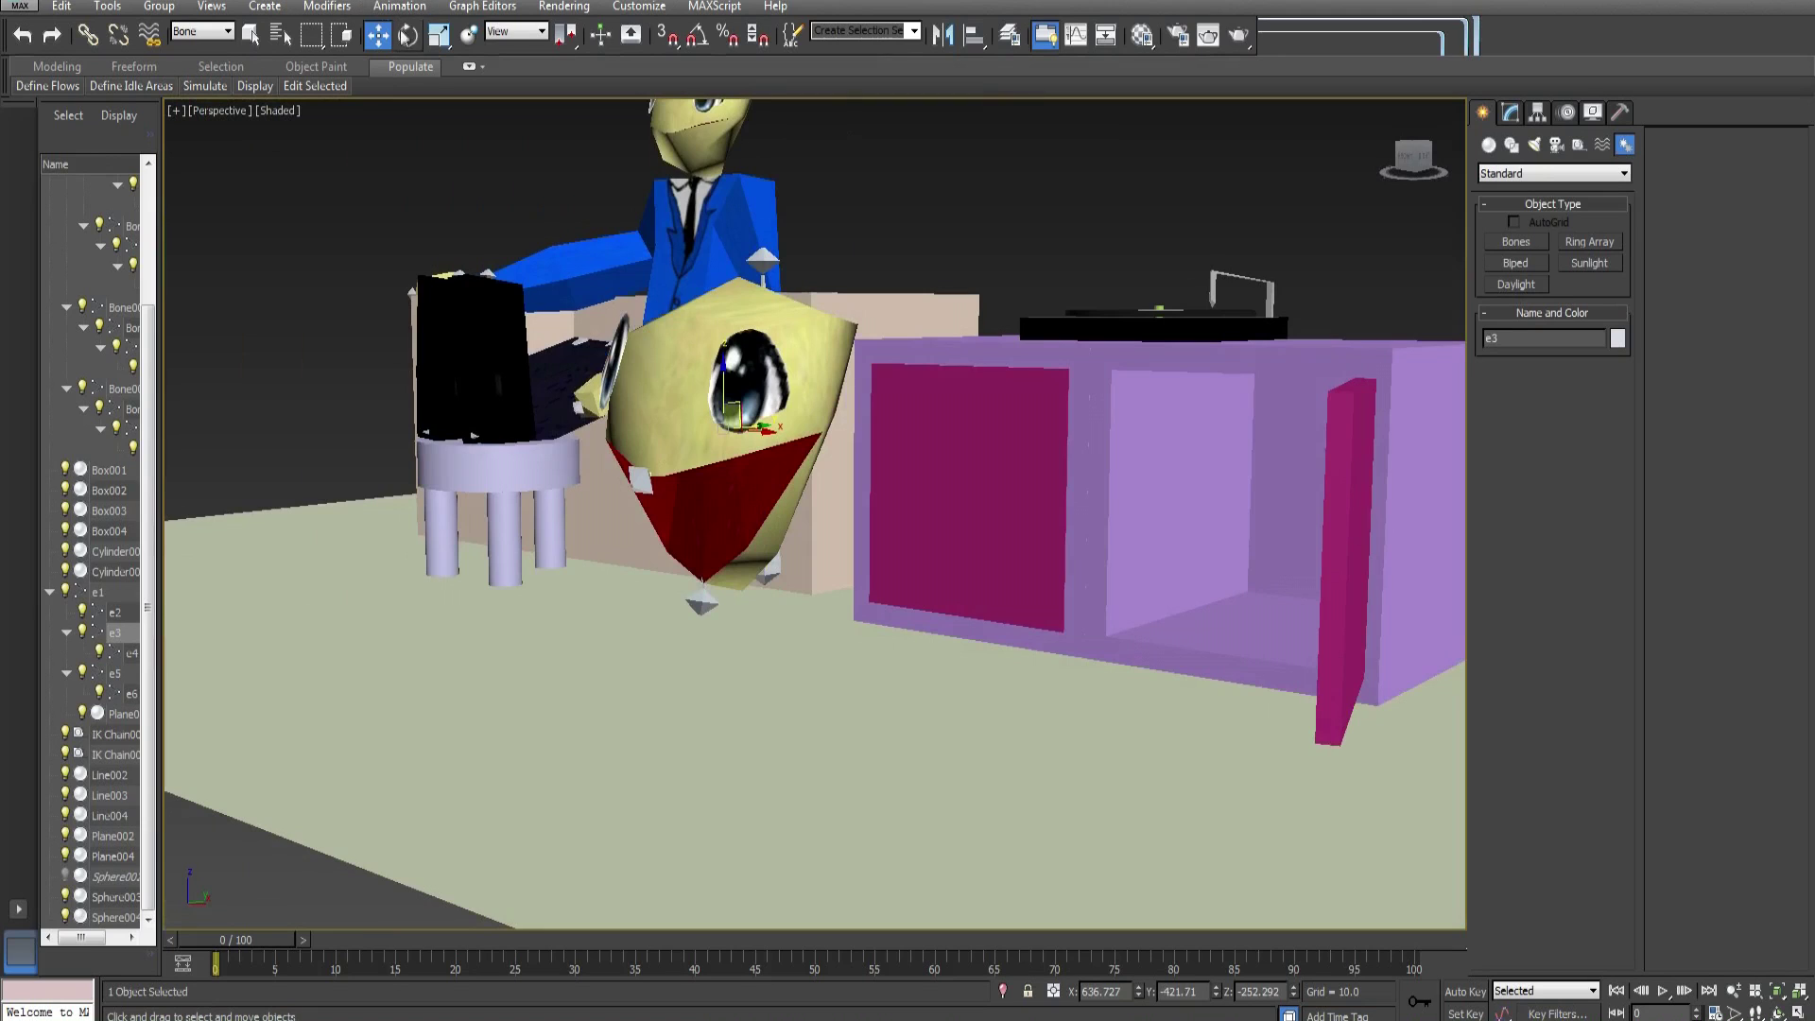
pyautogui.click(405, 34)
pyautogui.keyDown('alt'); pyautogui.moveTo(605, 411); pyautogui.dragTo(684, 416, button='middle'); pyautogui.keyUp('alt')
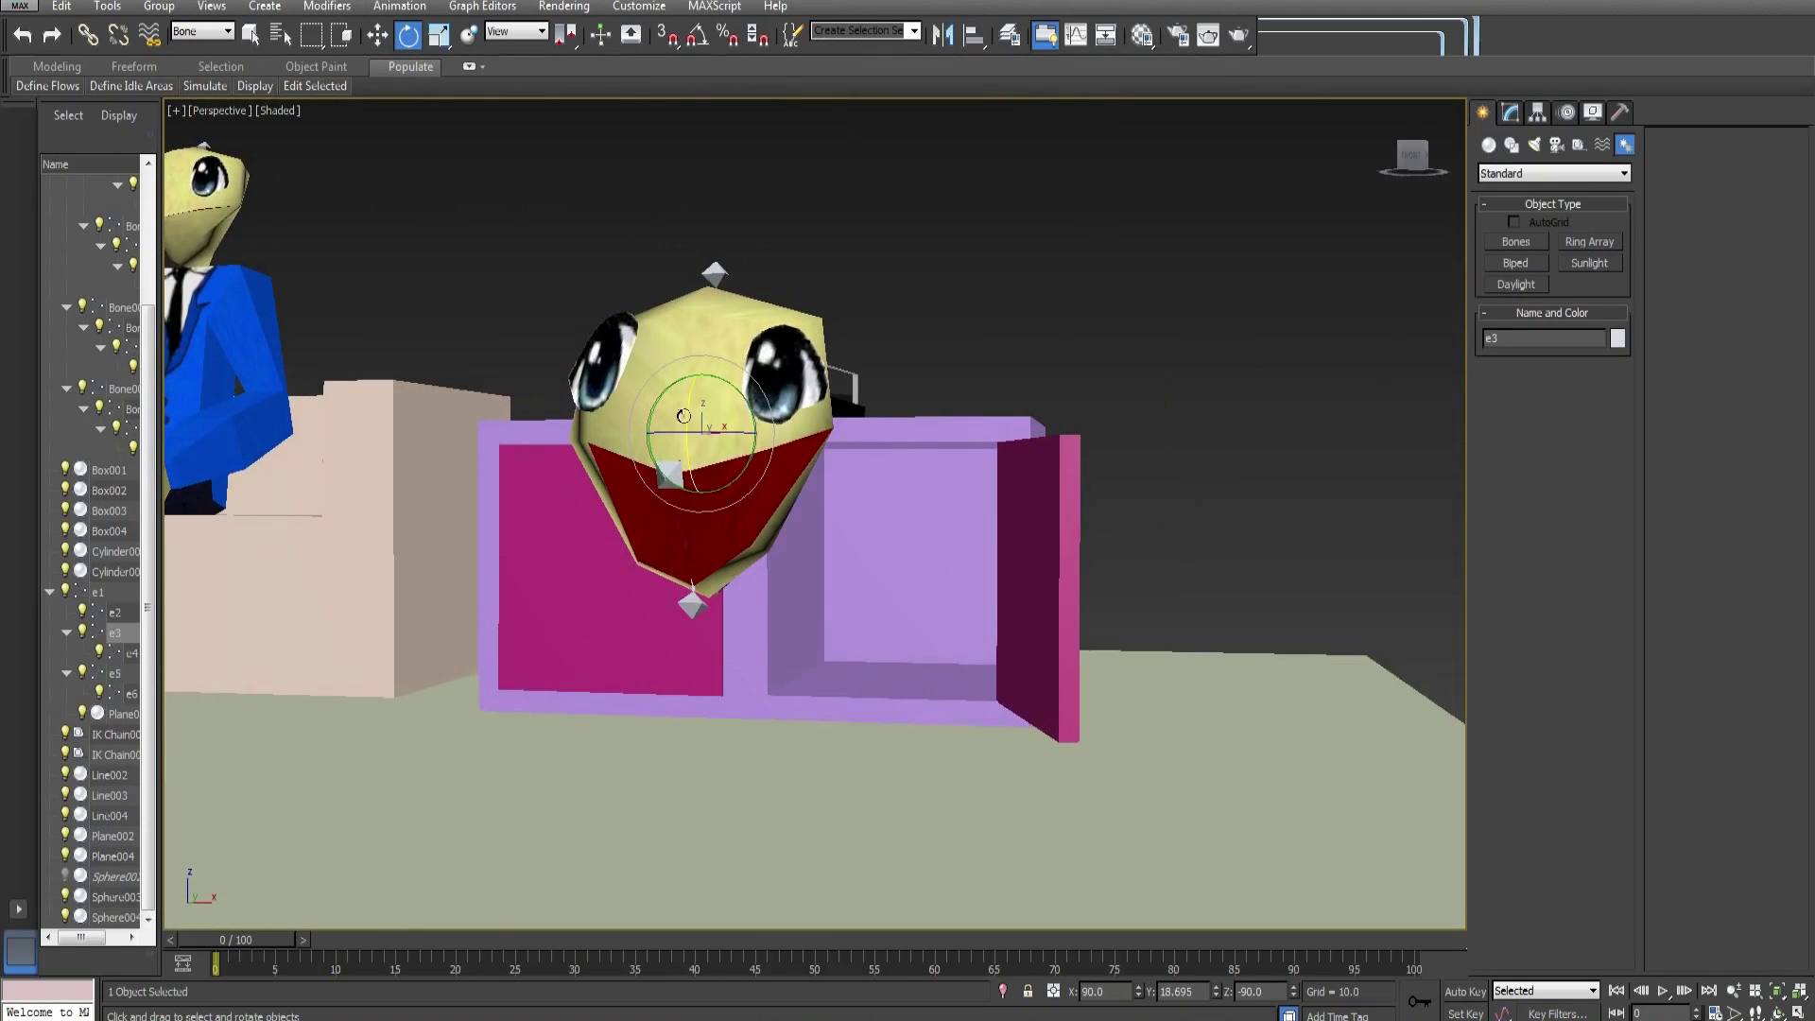
pyautogui.click(687, 548)
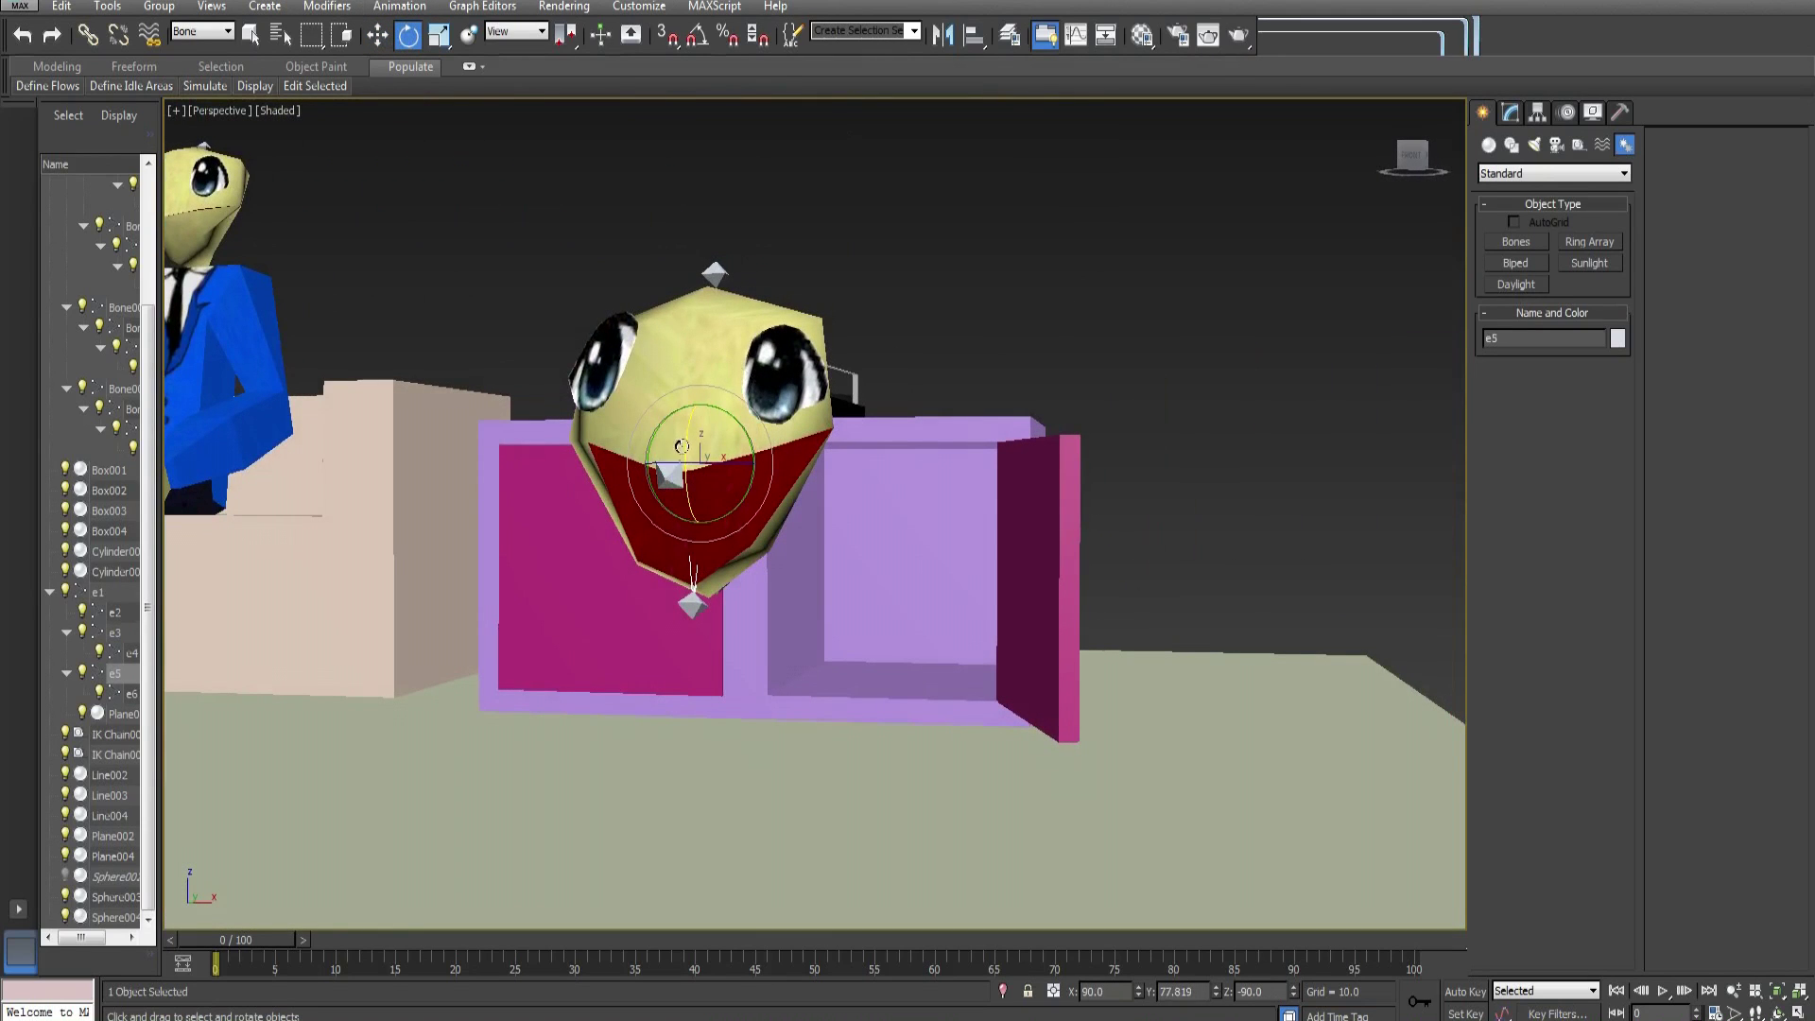
pyautogui.moveTo(682, 446); pyautogui.dragTo(697, 316)
pyautogui.keyDown('alt'); pyautogui.moveTo(667, 453); pyautogui.dragTo(723, 464, button='middle'); pyautogui.keyUp('alt')
pyautogui.keyDown('alt'); pyautogui.moveTo(686, 474); pyautogui.dragTo(681, 468, button='middle'); pyautogui.keyUp('alt')
pyautogui.moveTo(701, 433)
pyautogui.mouseDown()
pyautogui.moveTo(703, 487)
pyautogui.moveTo(704, 435)
pyautogui.mouseUp()
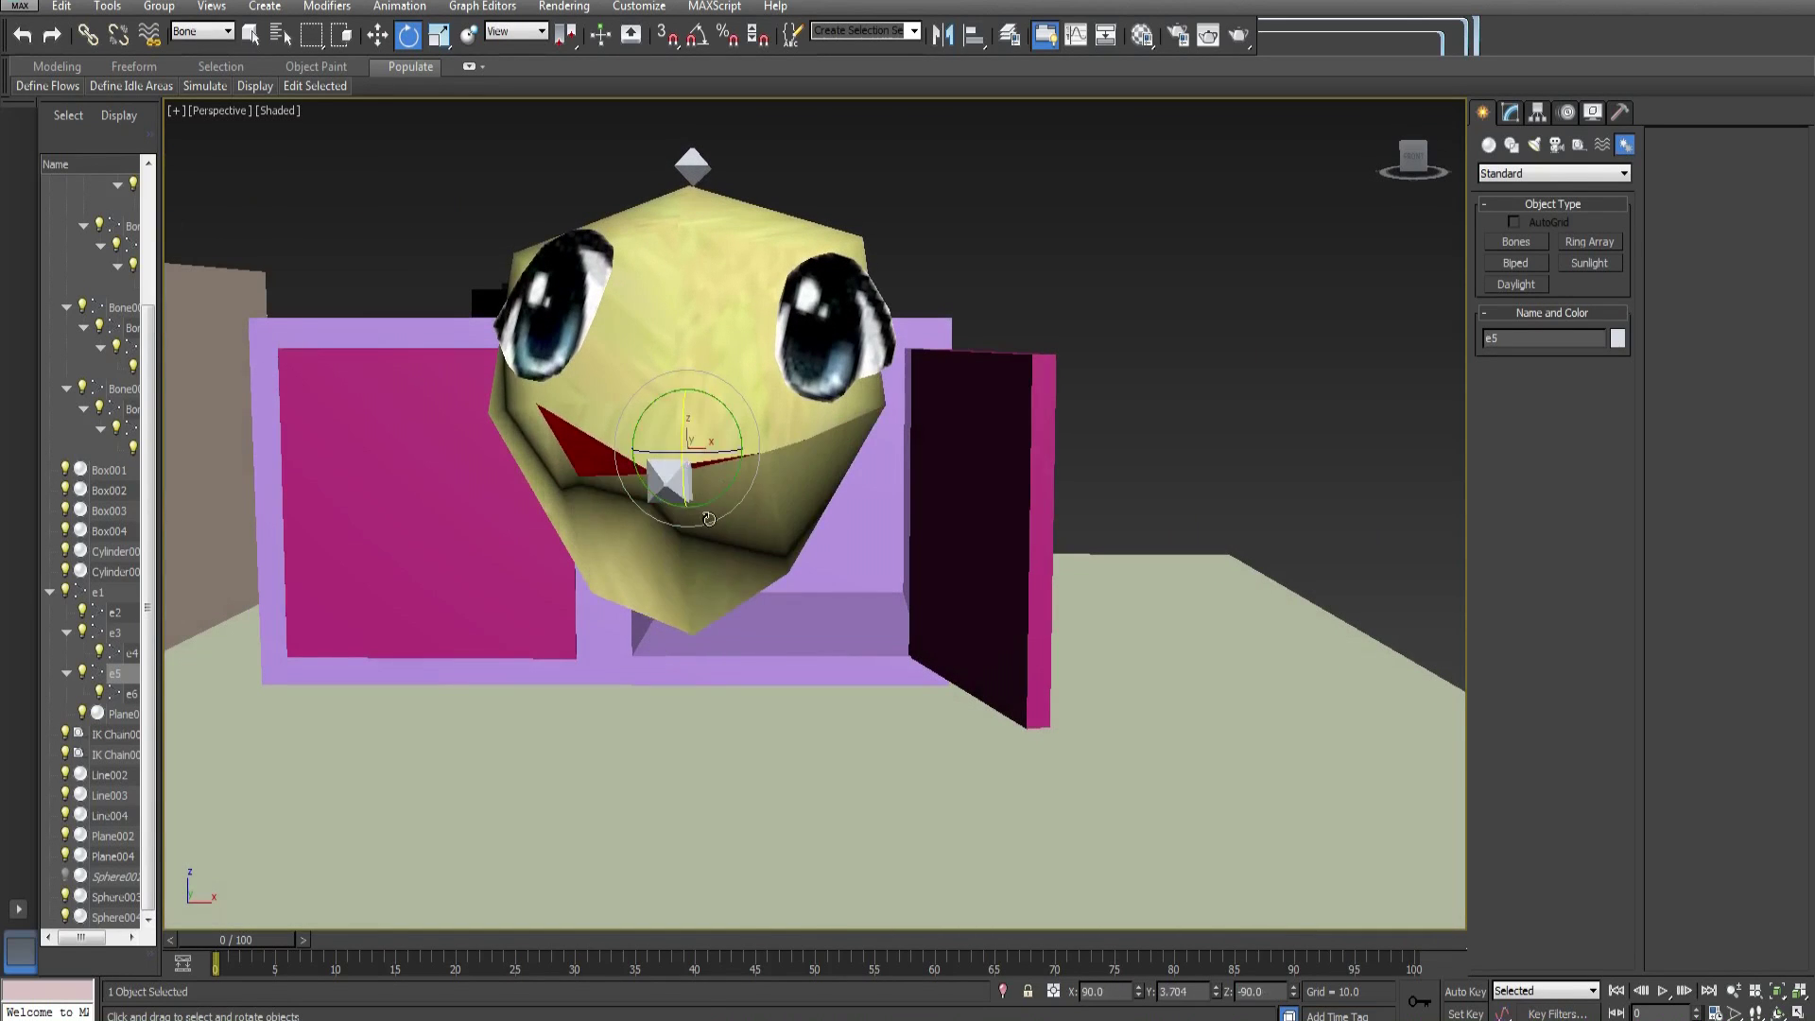
pyautogui.keyDown('alt'); pyautogui.moveTo(704, 435); pyautogui.dragTo(629, 513, button='middle'); pyautogui.keyUp('alt')
pyautogui.hotkey('ctrl', 'z')
# Examine the rigged head's root and jaw bones from several angles and view it within the whole scene
pyautogui.click(844, 601)
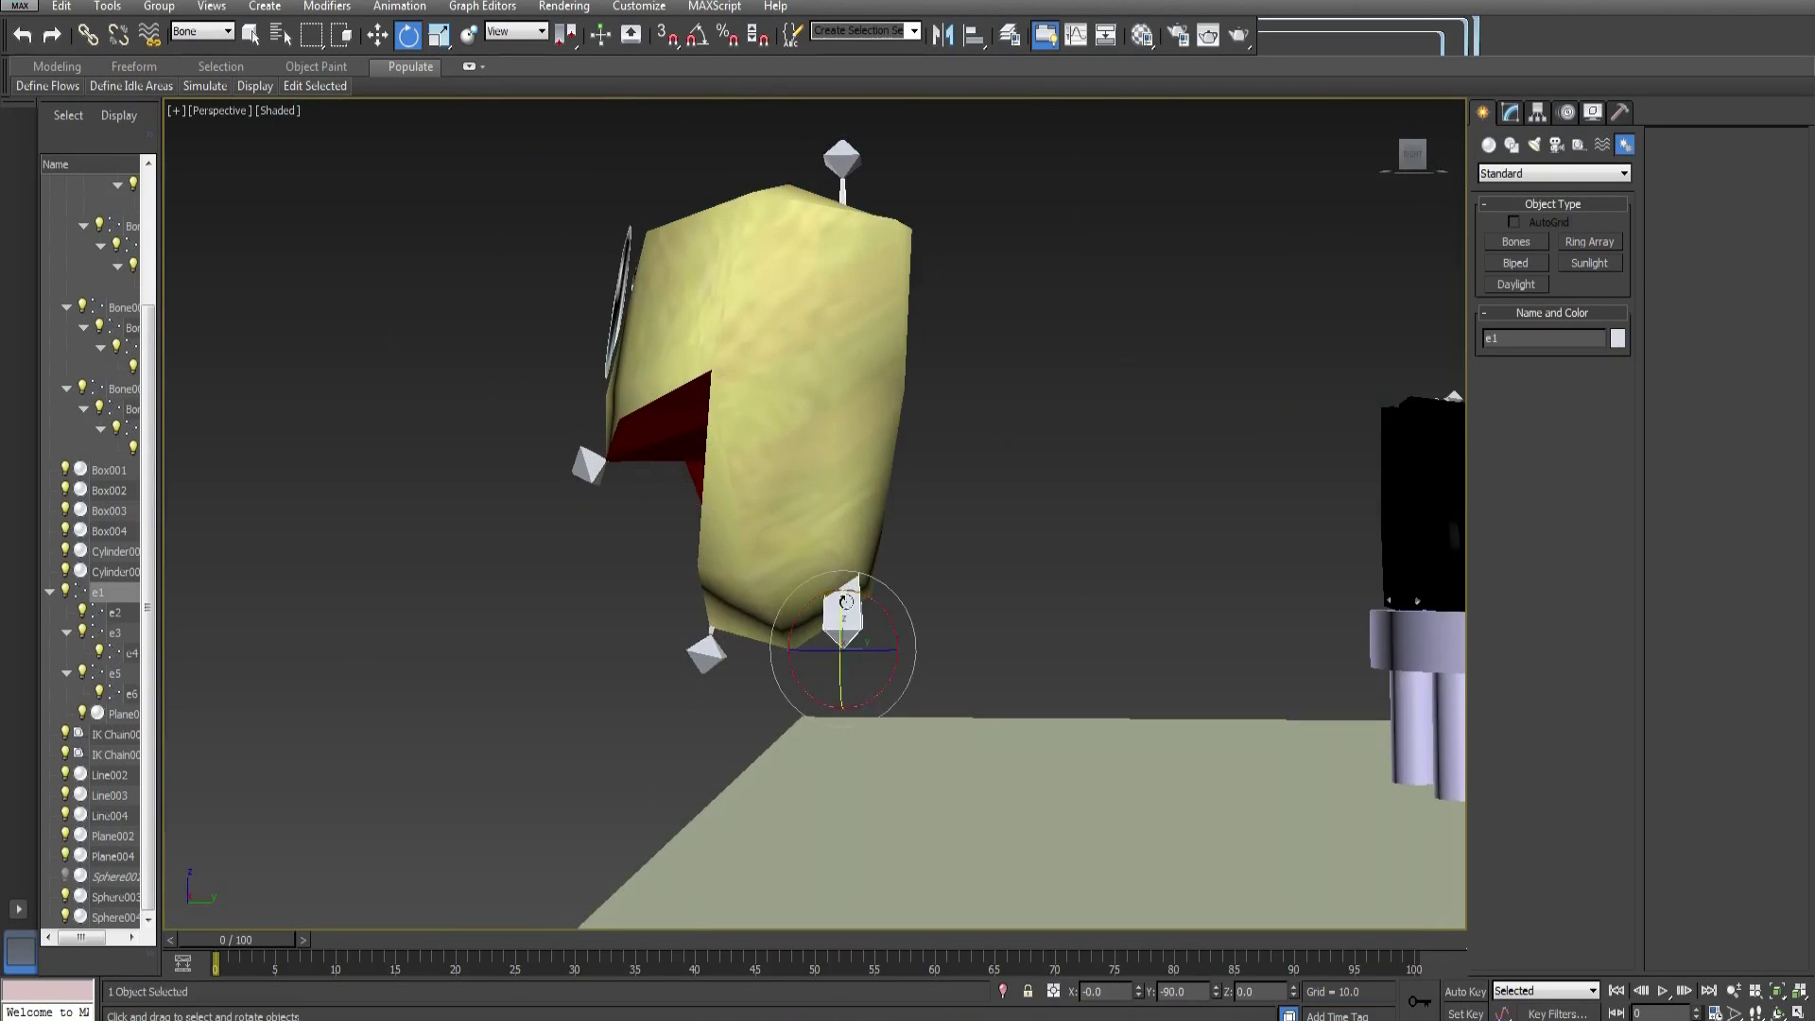
pyautogui.keyDown('alt'); pyautogui.moveTo(844, 601); pyautogui.dragTo(1040, 639, button='middle'); pyautogui.keyUp('alt')
pyautogui.scroll(-5, 813, 515)
pyautogui.scroll(2, 757, 518)
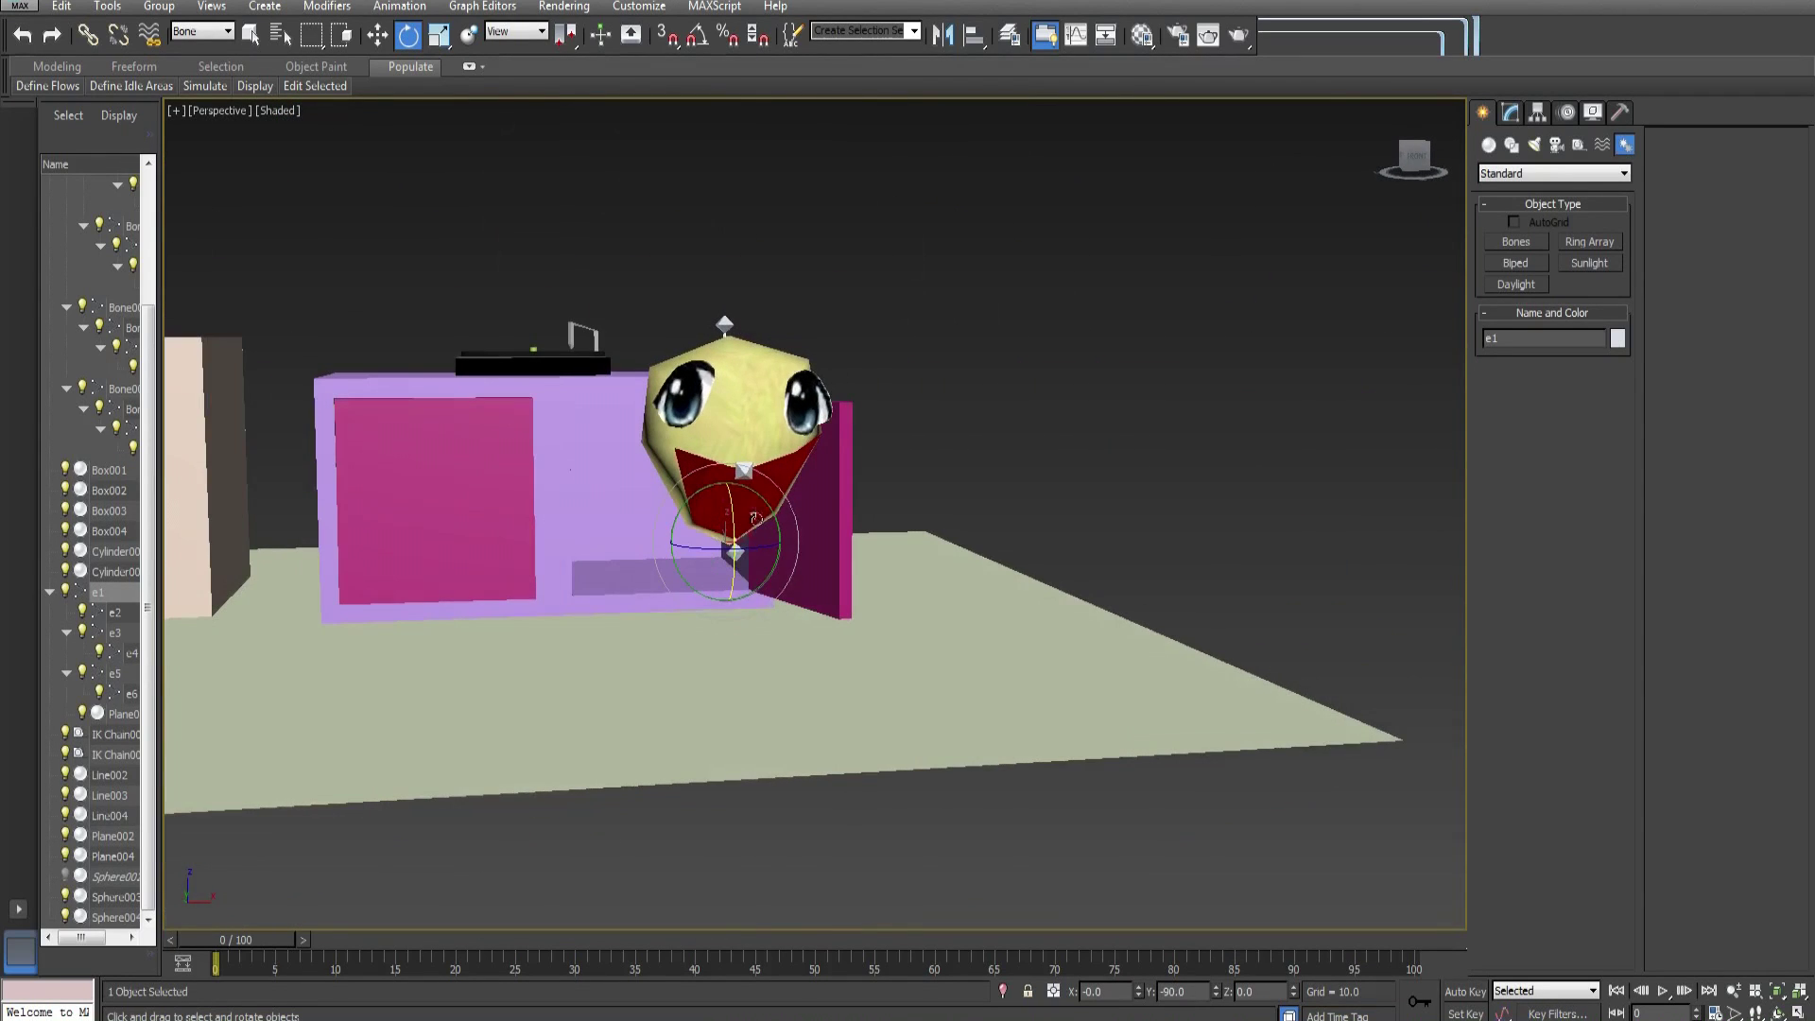
pyautogui.click(744, 469)
pyautogui.scroll(4, 784, 534)
pyautogui.keyDown('alt'); pyautogui.moveTo(775, 529); pyautogui.dragTo(740, 524, button='middle'); pyautogui.keyUp('alt')
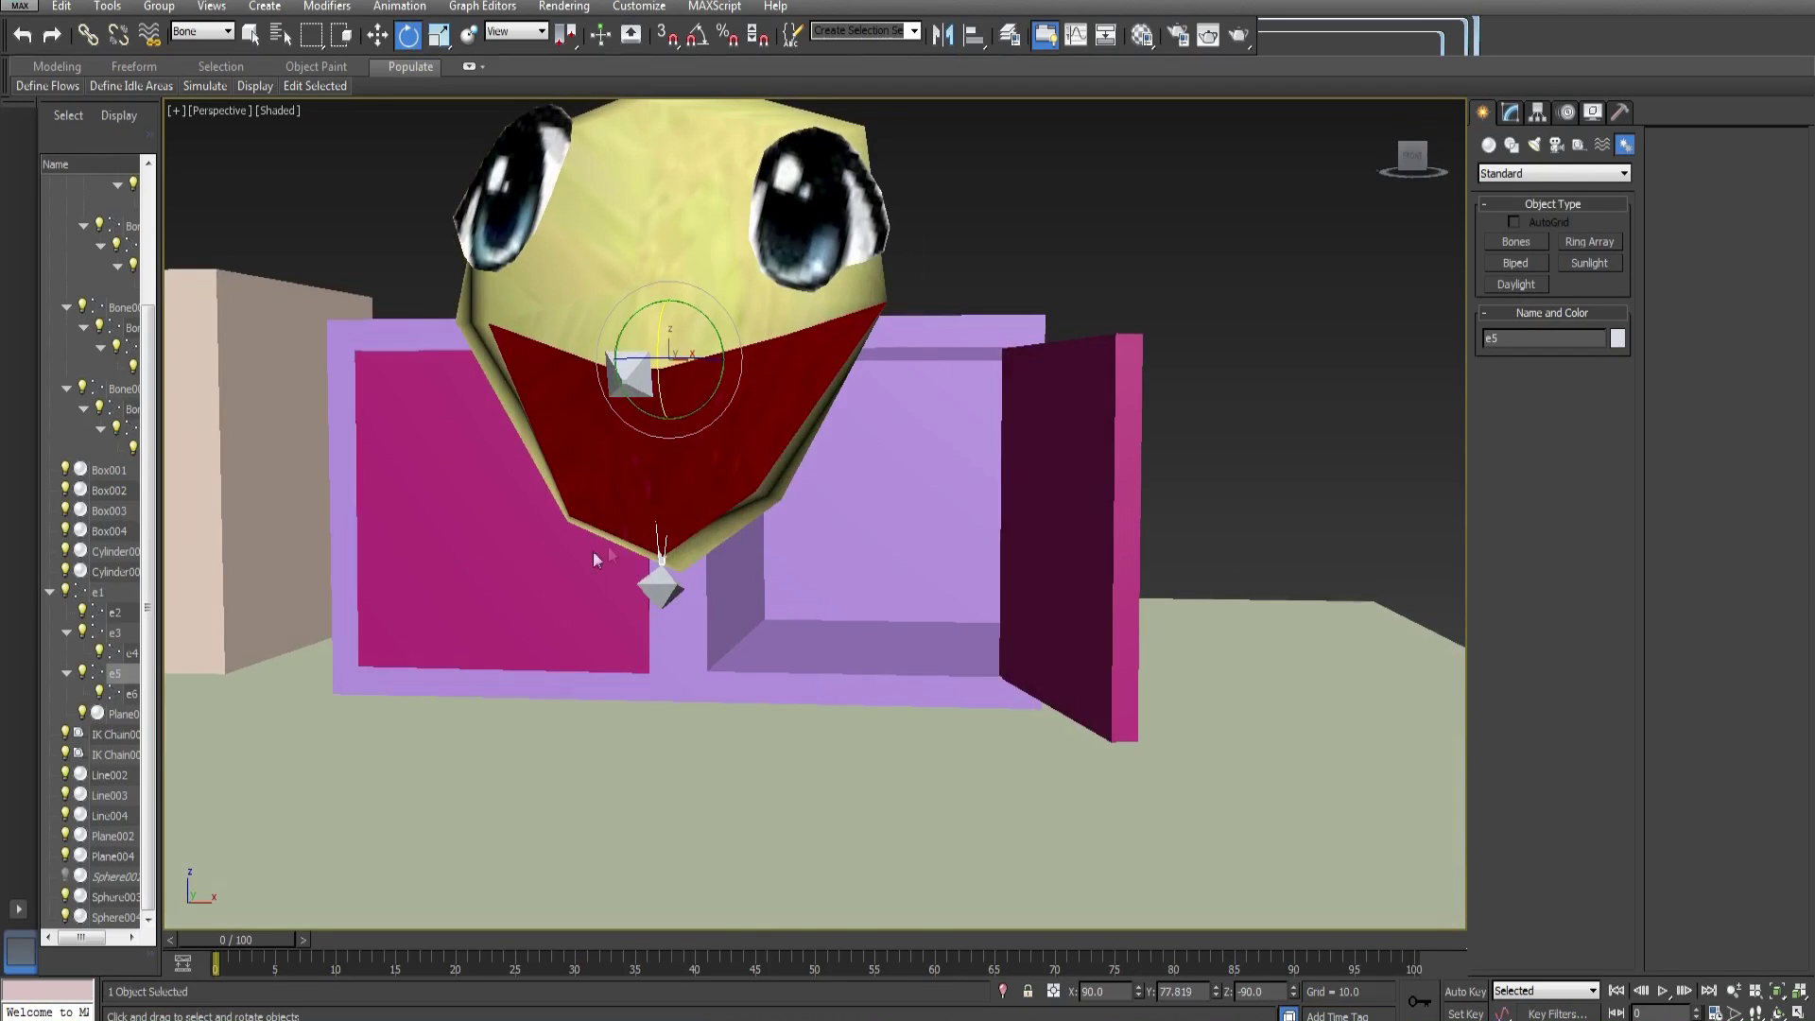
pyautogui.keyDown('alt'); pyautogui.moveTo(665, 346); pyautogui.dragTo(676, 532, button='middle'); pyautogui.keyUp('alt')
pyautogui.click(890, 533)
pyautogui.moveTo(370, 493); pyautogui.dragTo(756, 529, button='middle')
pyautogui.scroll(-5, 705, 518)
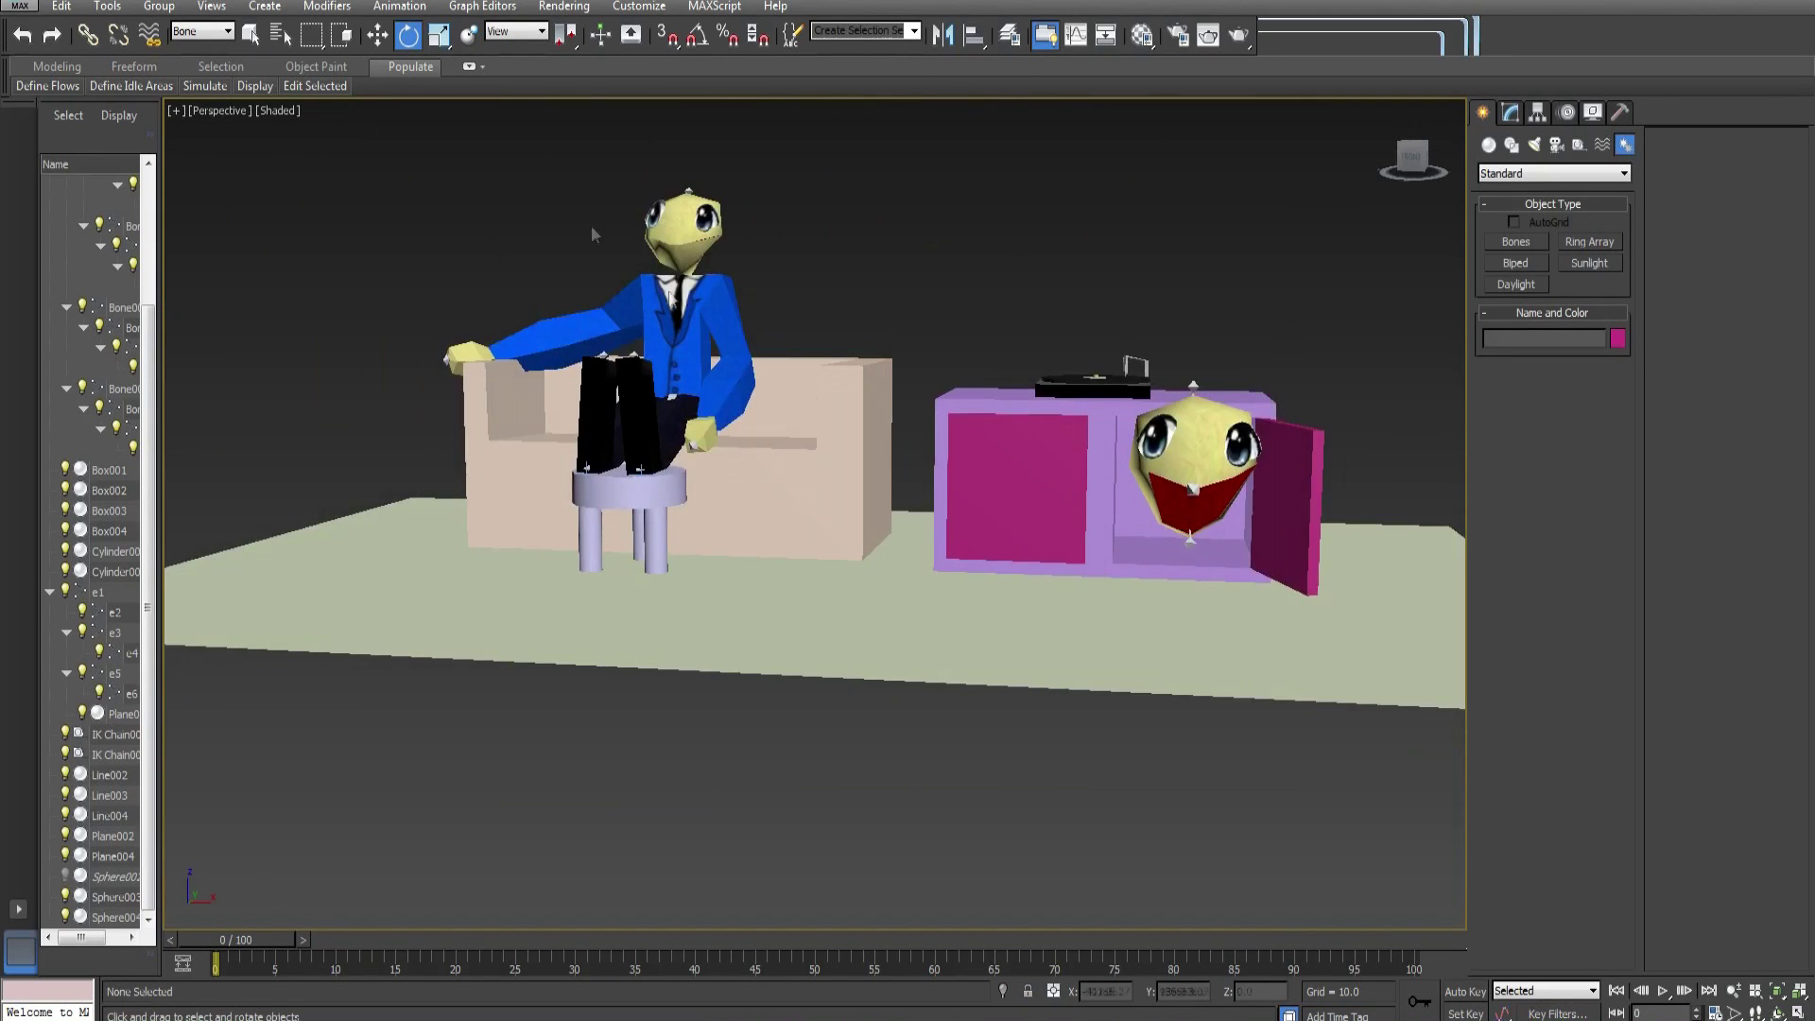
# Rotate jaw bone e5 to test the mouth movement and leave the mouth nearly closed
pyautogui.click(1190, 518)
pyautogui.press('z')
pyautogui.scroll(-5, 1183, 568)
pyautogui.keyDown('alt'); pyautogui.moveTo(1183, 567); pyautogui.dragTo(1039, 543, button='middle'); pyautogui.keyUp('alt')
pyautogui.moveTo(983, 491); pyautogui.dragTo(979, 424)
pyautogui.keyDown('alt'); pyautogui.moveTo(980, 424); pyautogui.dragTo(1125, 440, button='middle'); pyautogui.keyUp('alt')
pyautogui.moveTo(978, 445); pyautogui.dragTo(991, 503)
pyautogui.moveTo(646, 654); pyautogui.dragTo(425, 439, button='middle')
pyautogui.keyDown('alt'); pyautogui.moveTo(426, 439); pyautogui.dragTo(629, 469, button='middle'); pyautogui.keyUp('alt')
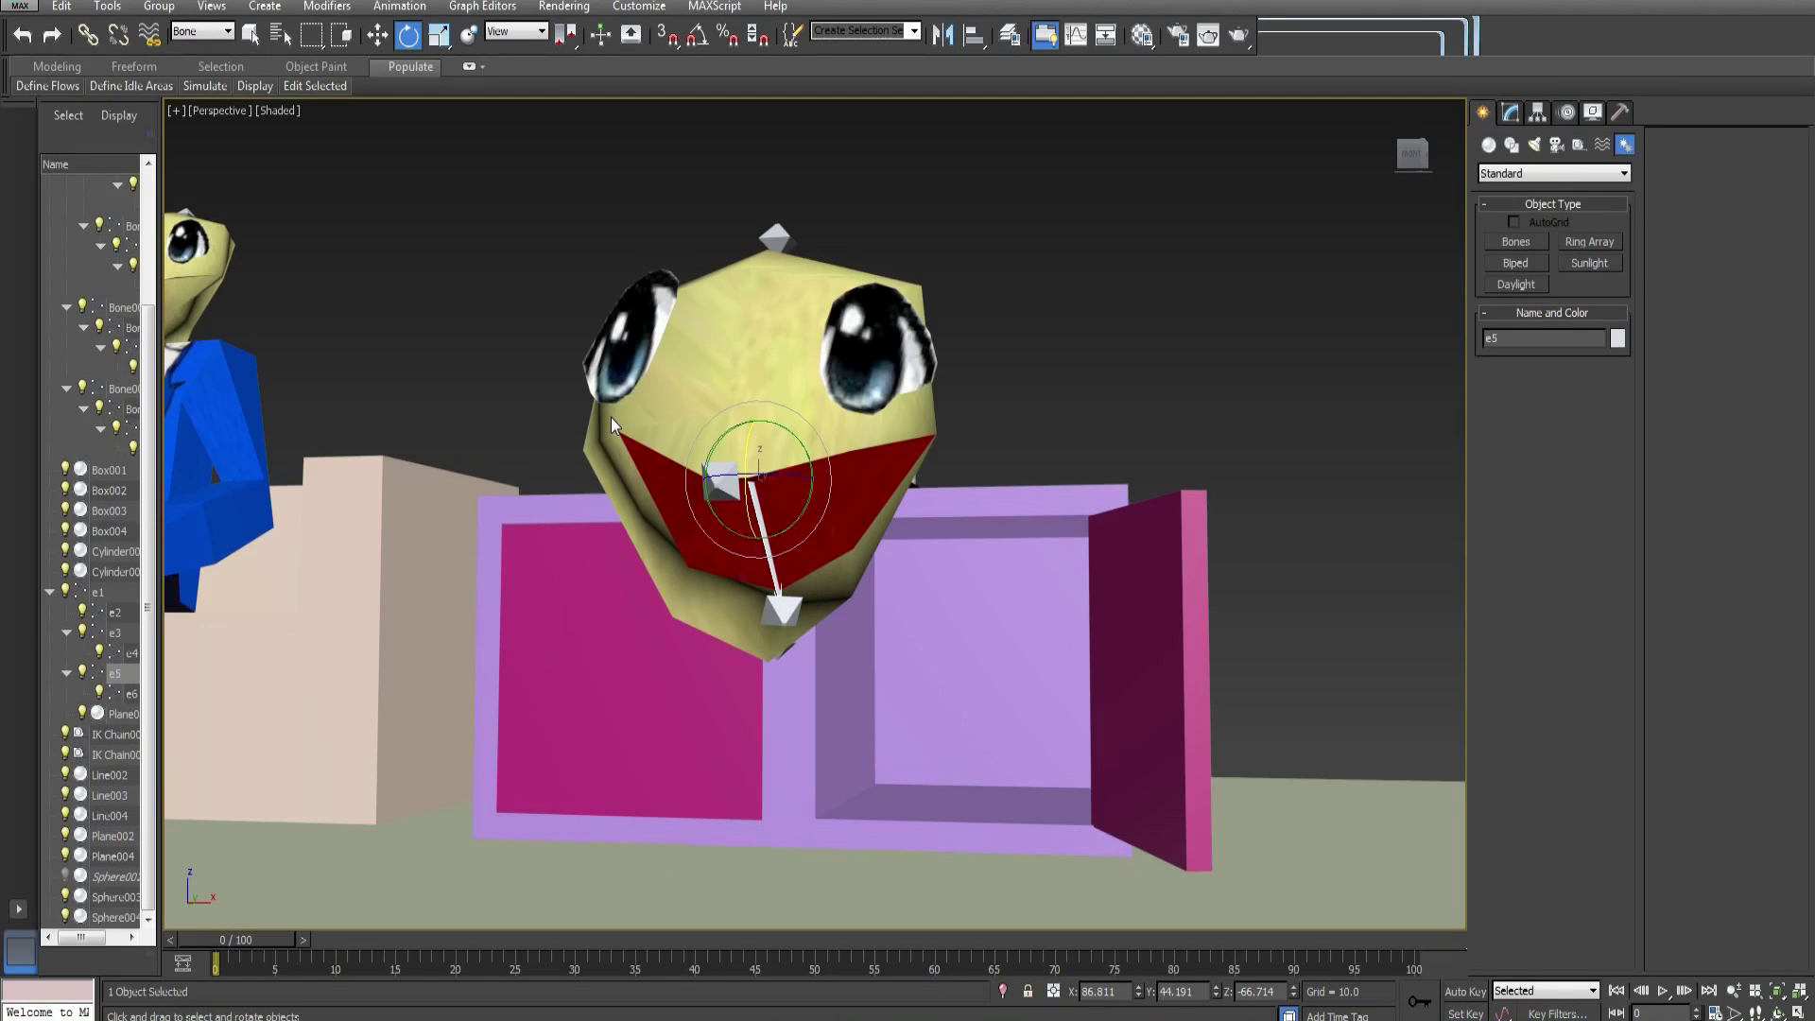
pyautogui.moveTo(875, 461)
pyautogui.keyDown('alt'); pyautogui.mouseDown(button='middle')
pyautogui.moveTo(886, 567)
pyautogui.moveTo(878, 497)
pyautogui.moveTo(860, 491)
pyautogui.mouseUp(button='middle'); pyautogui.keyUp('alt')
pyautogui.moveTo(746, 468); pyautogui.dragTo(734, 510)
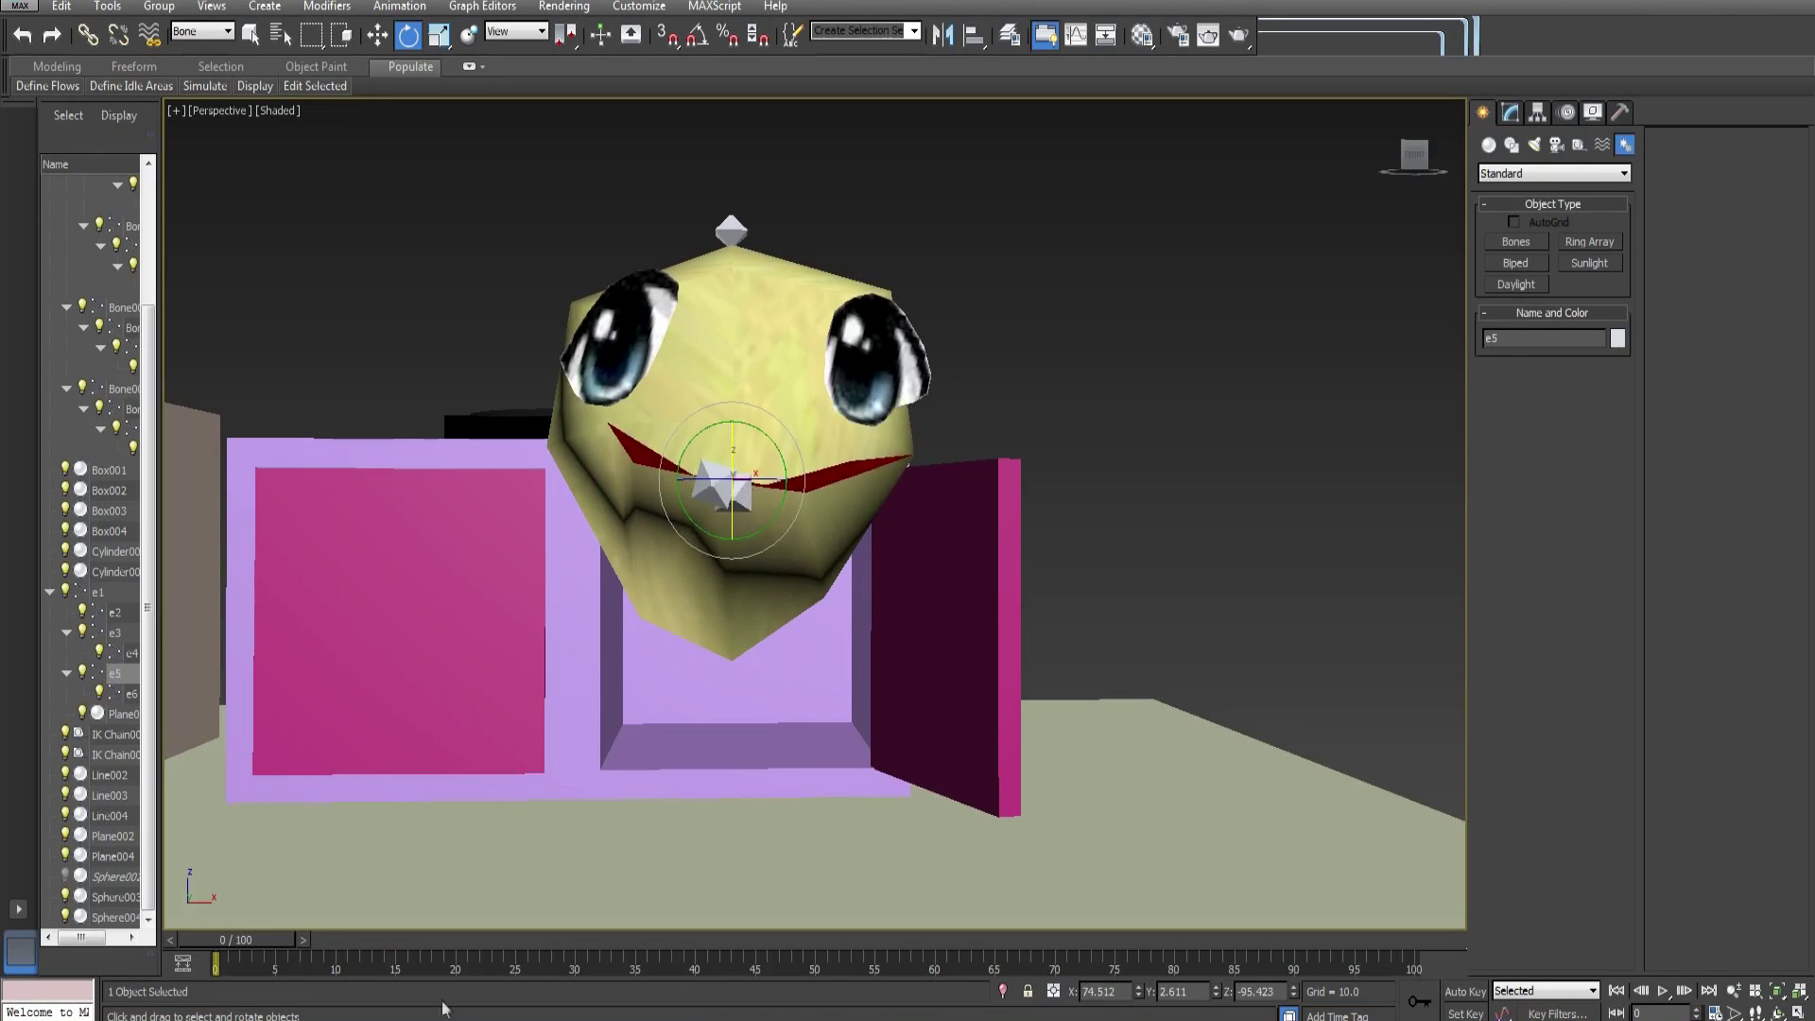
# With Auto Key on, close the jaw at frame 0 and rotate it wide open at frame 45
pyautogui.click(1456, 994)
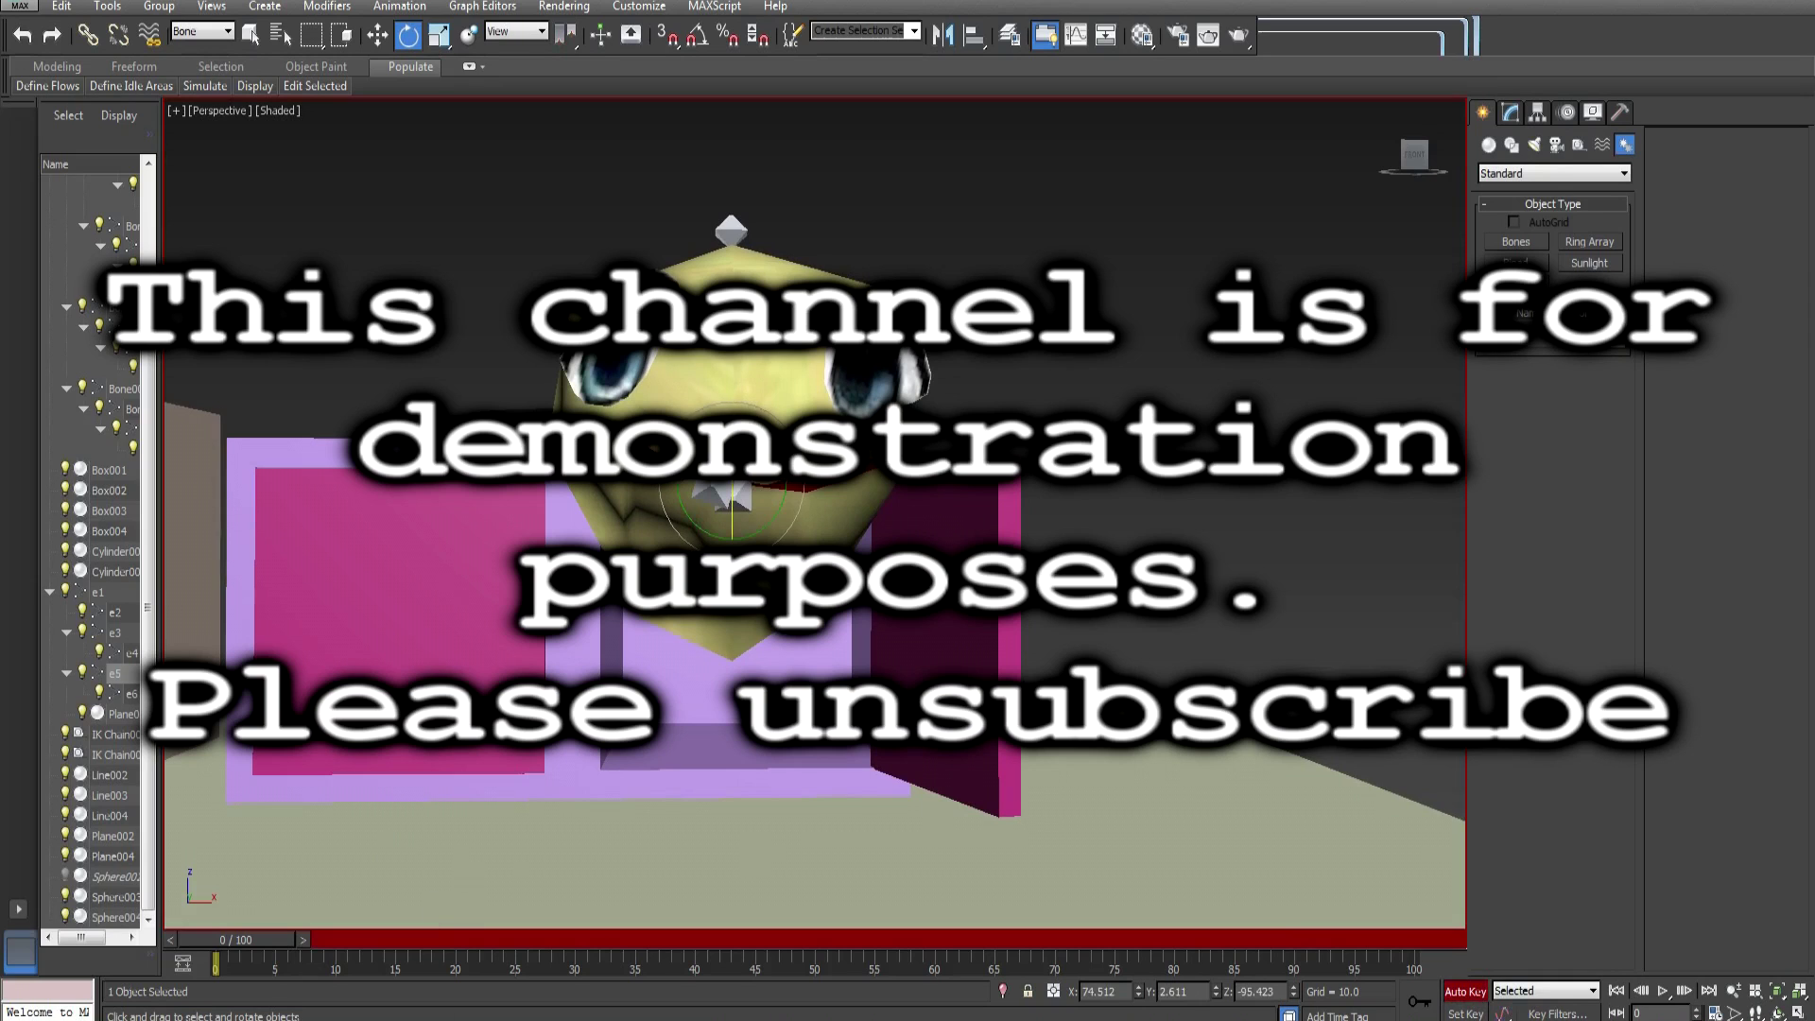
pyautogui.moveTo(734, 510); pyautogui.dragTo(732, 494)
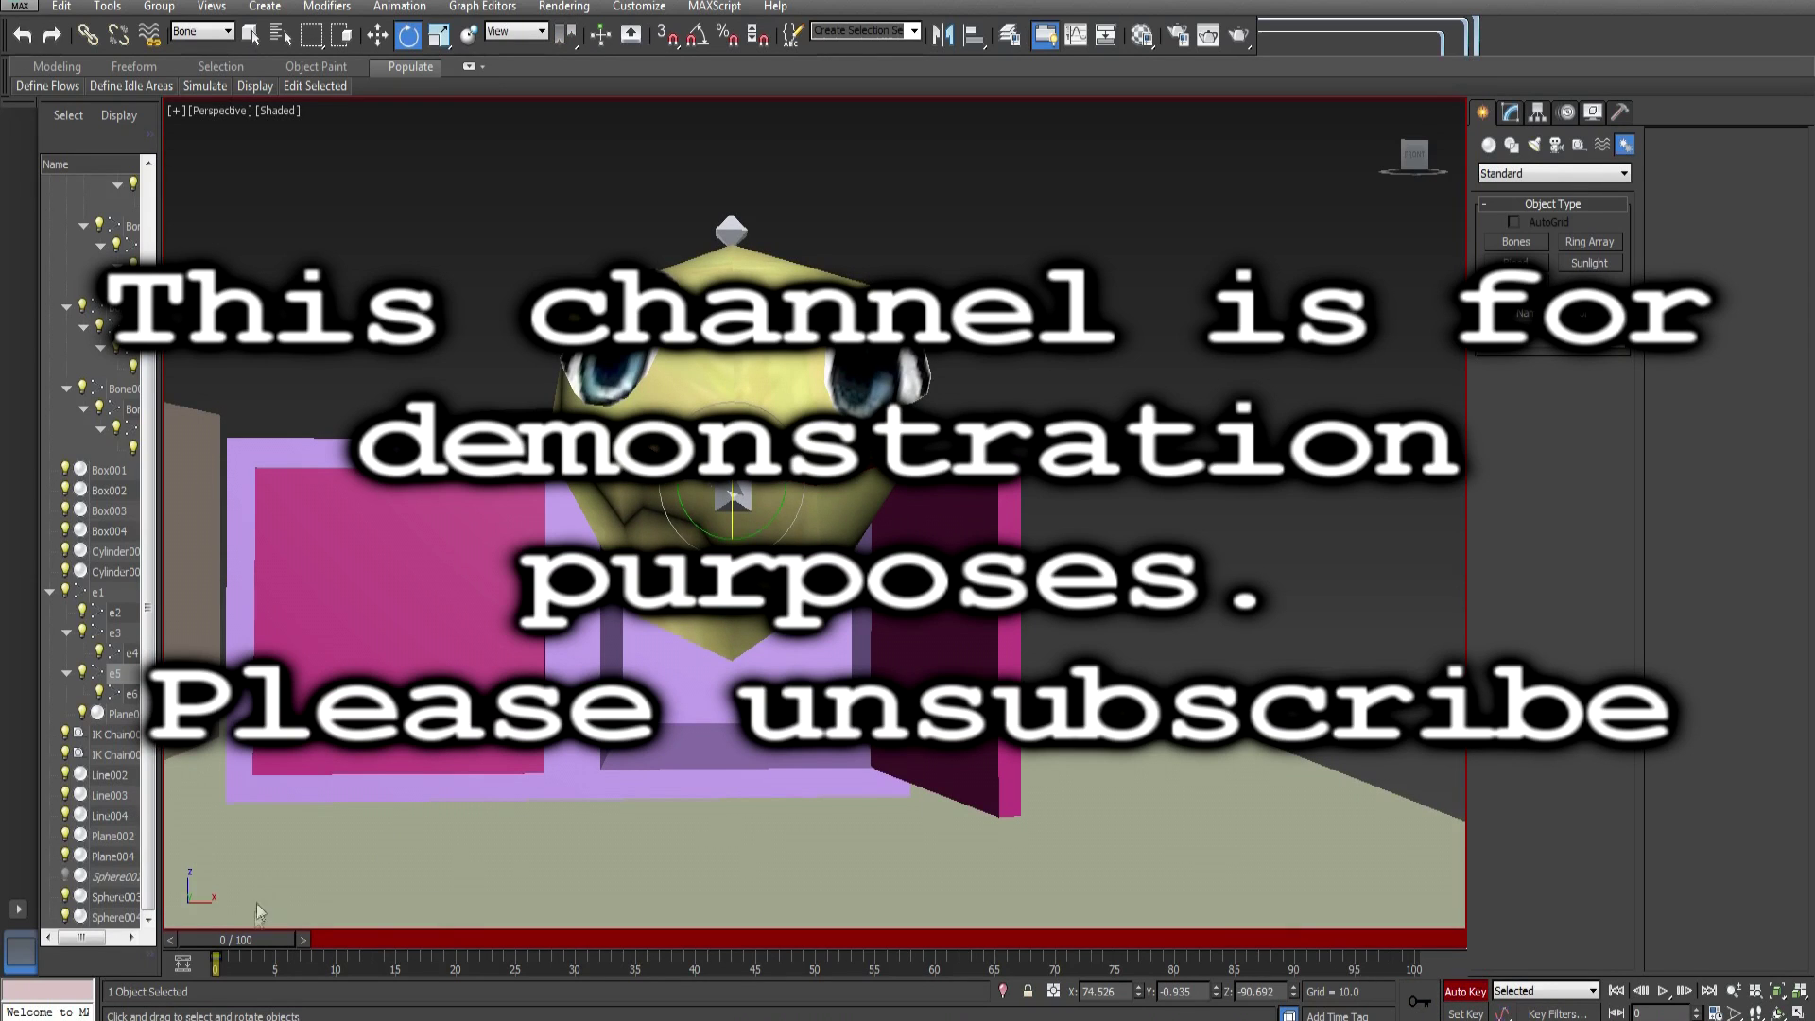
pyautogui.moveTo(268, 940); pyautogui.dragTo(782, 976)
pyautogui.moveTo(754, 468); pyautogui.dragTo(754, 529)
# Rotate the jaw bone nearly closed at frame 100 and play back the mouth animation
pyautogui.moveTo(755, 945); pyautogui.dragTo(1577, 938)
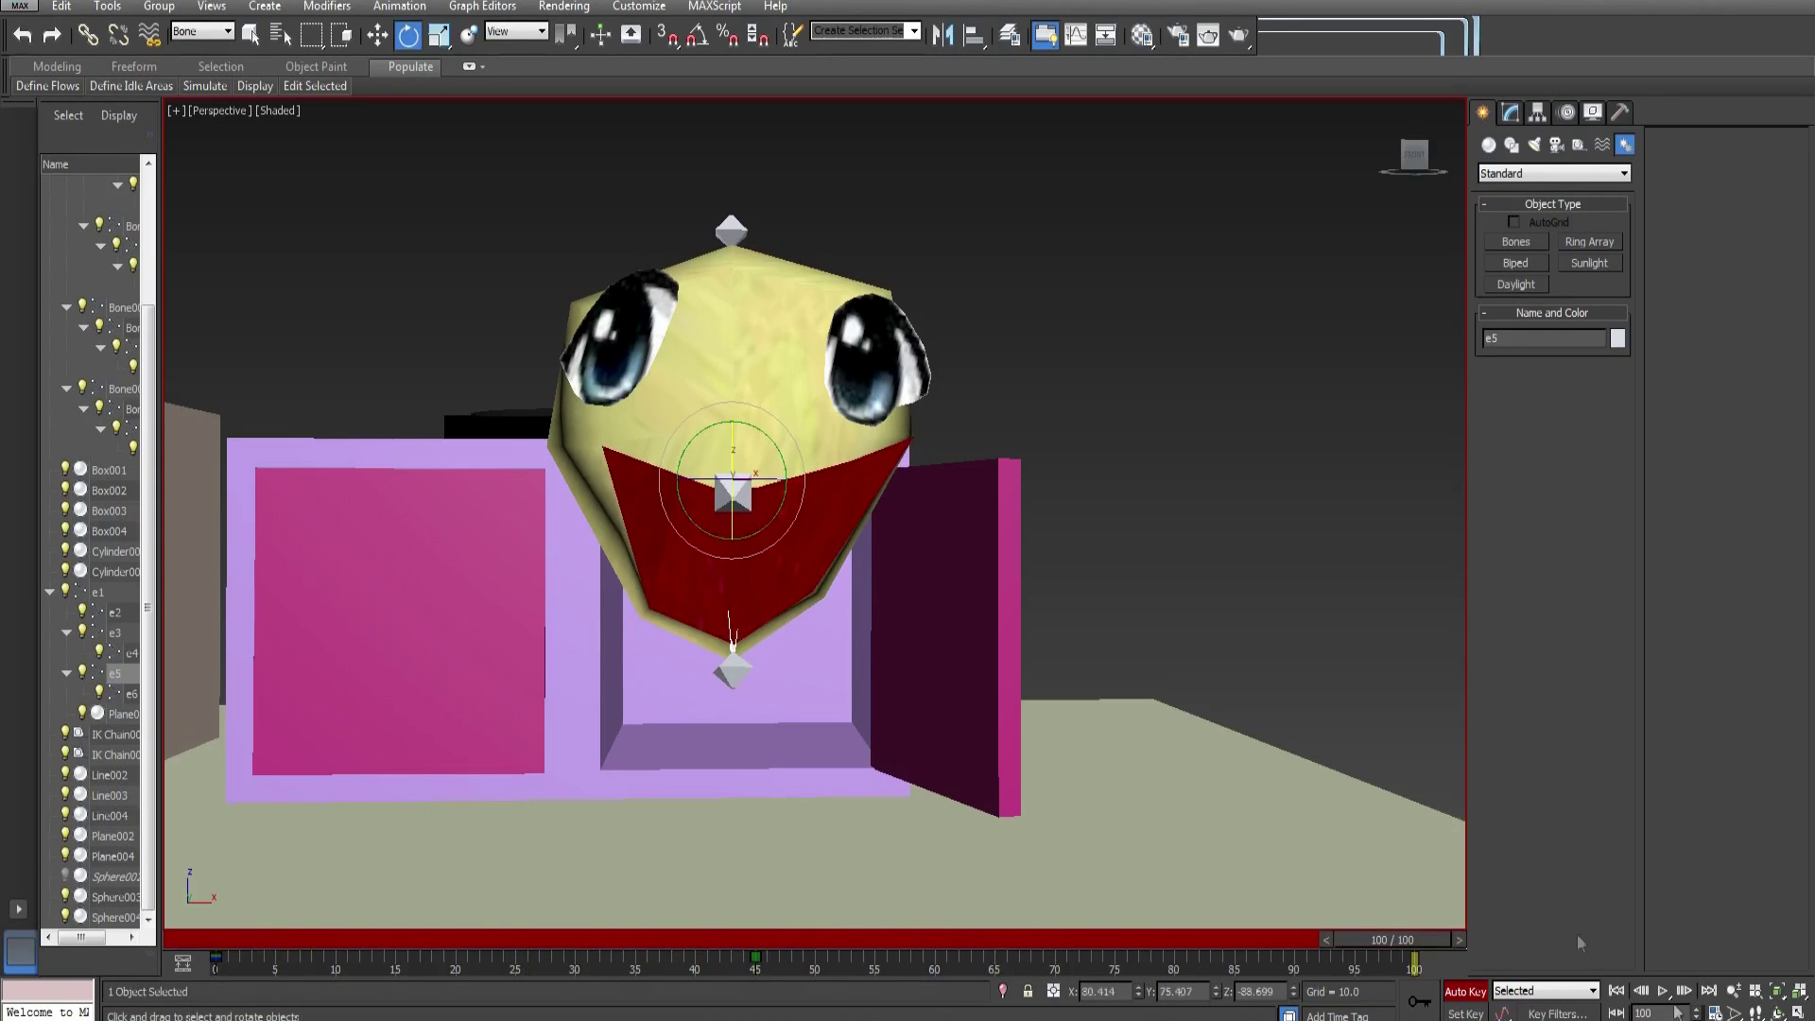
pyautogui.moveTo(737, 459); pyautogui.dragTo(743, 412)
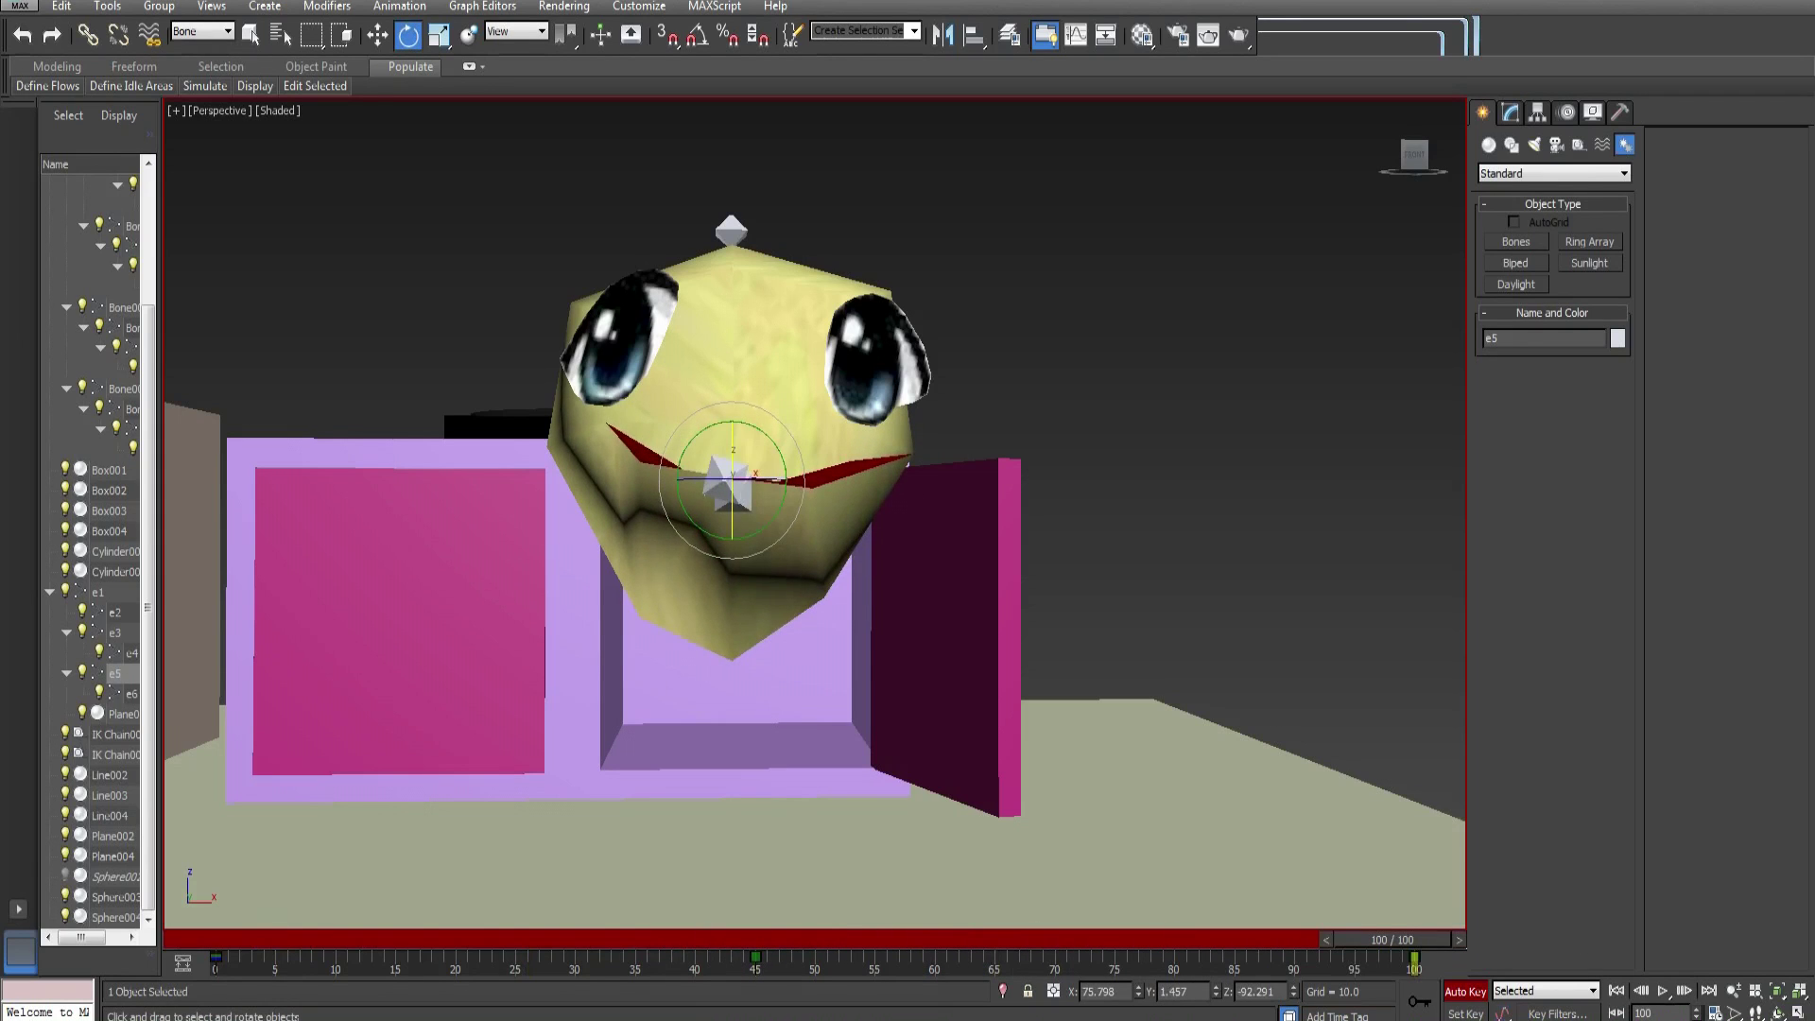
pyautogui.click(1663, 991)
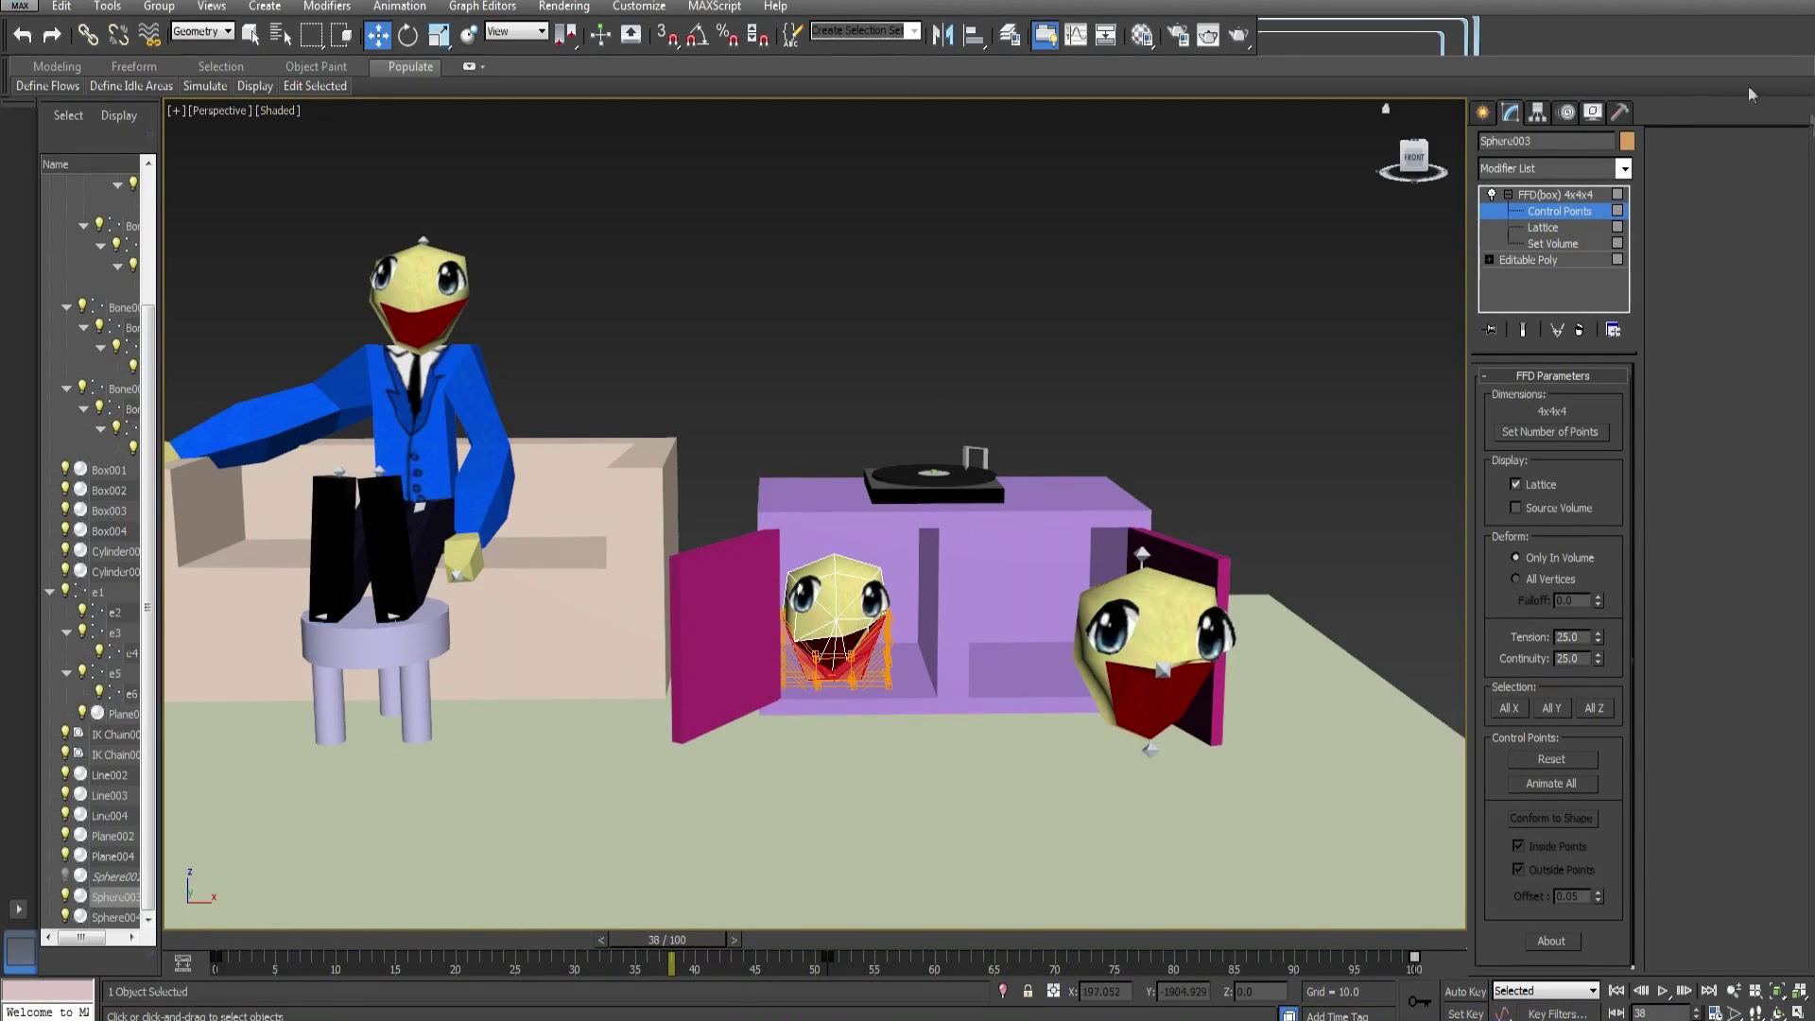
# Leave control-point editing, restrict selection to bones and select all the bones of the head by the right door
pyautogui.click(1484, 111)
pyautogui.click(1264, 272)
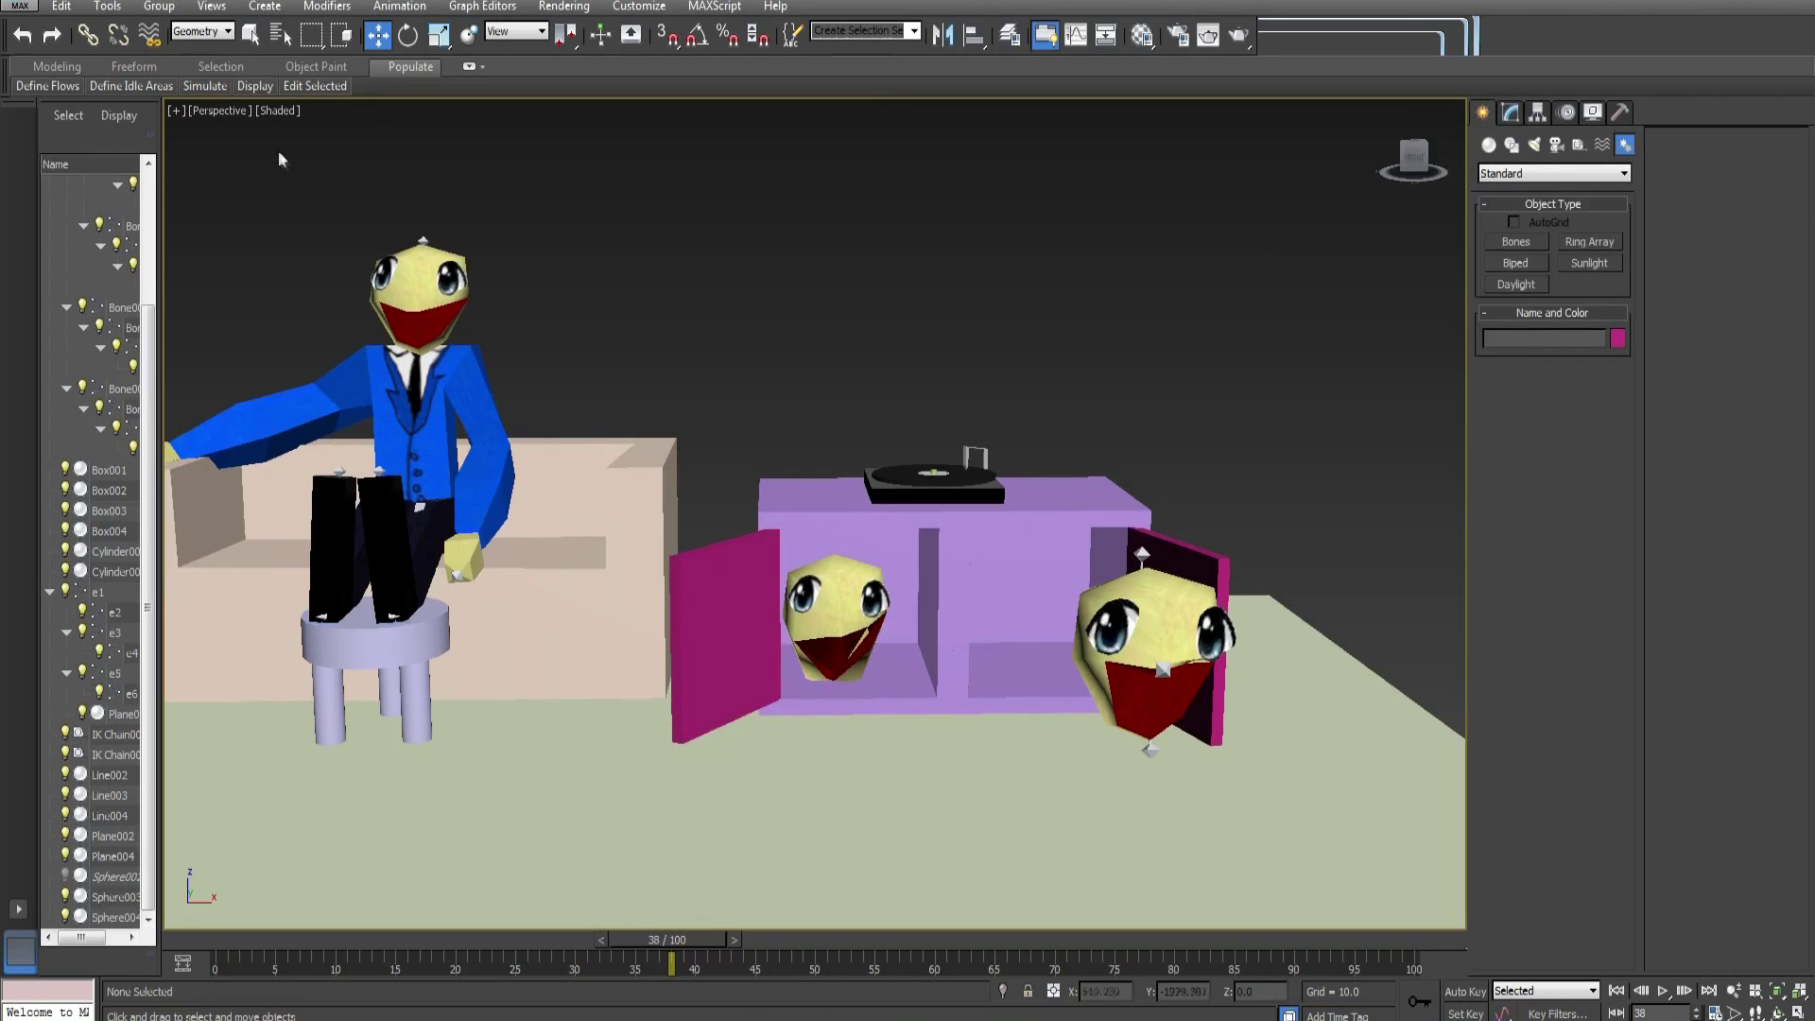
pyautogui.click(187, 34)
pyautogui.click(200, 197)
pyautogui.moveTo(1423, 480); pyautogui.dragTo(1133, 711)
# Collapse the command panel to enlarge the viewport and display the polygon modeling tools
pyautogui.doubleClick(1513, 127)
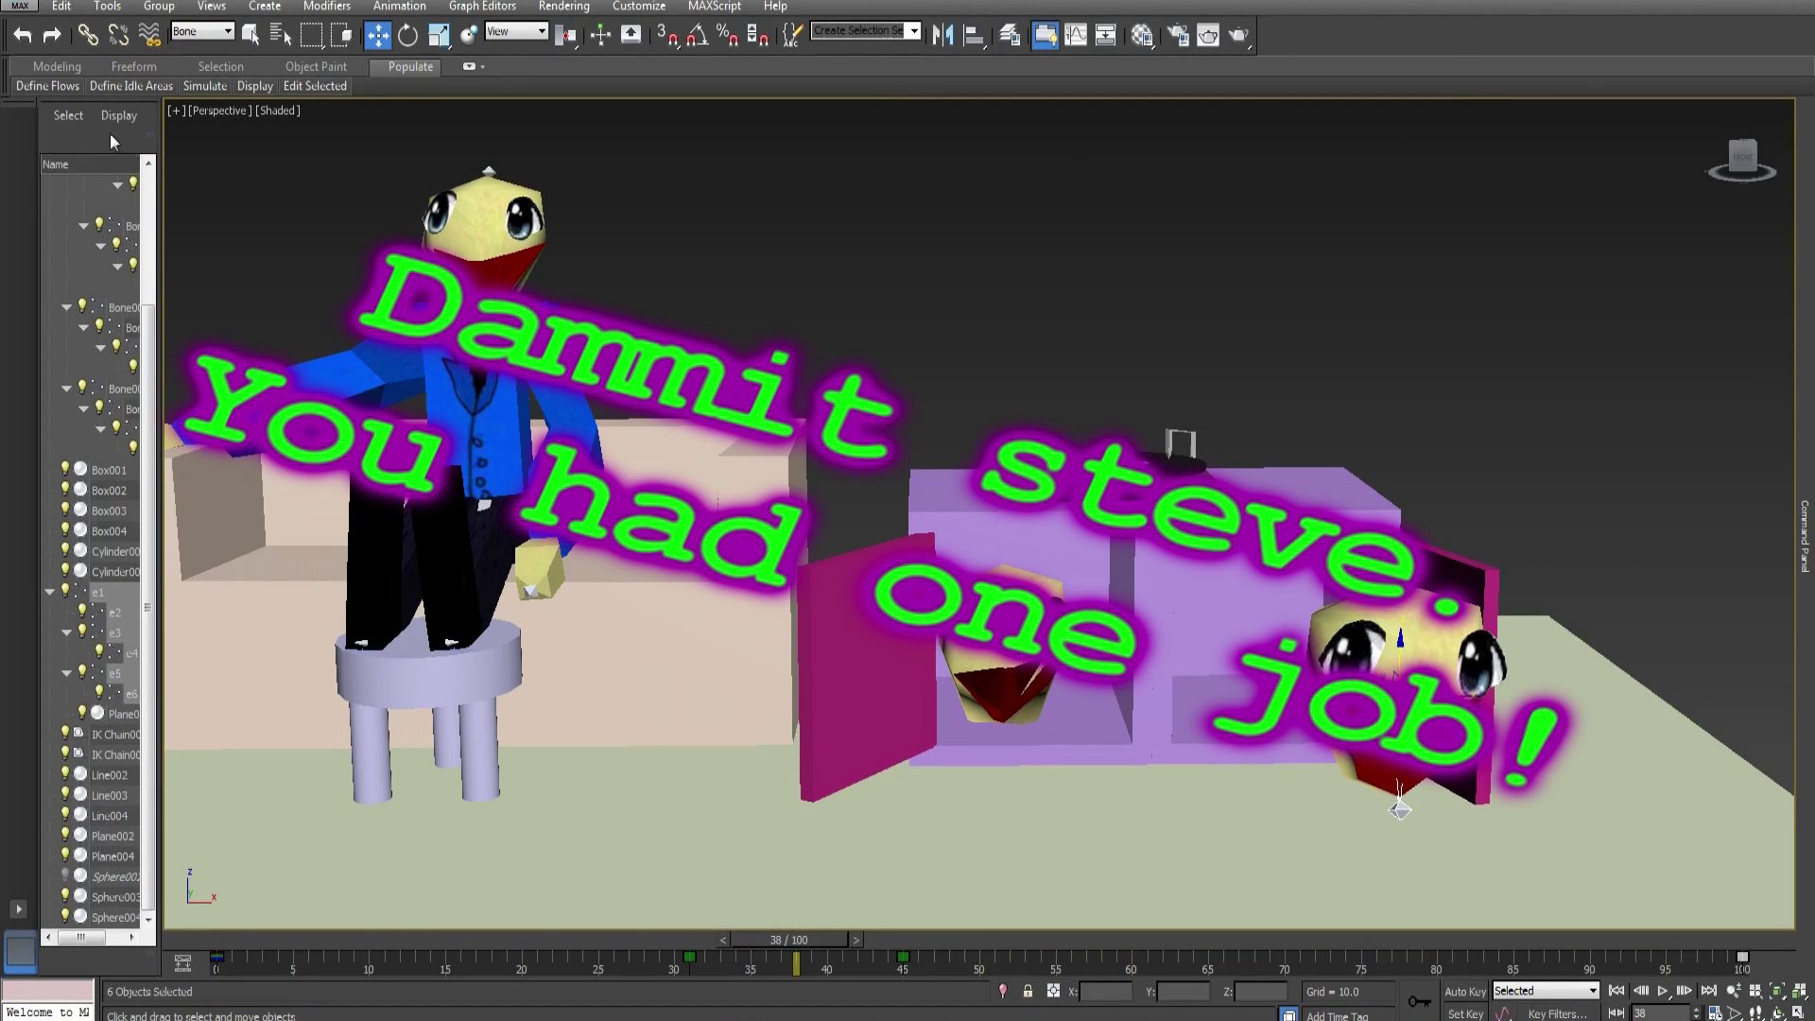
pyautogui.click(59, 68)
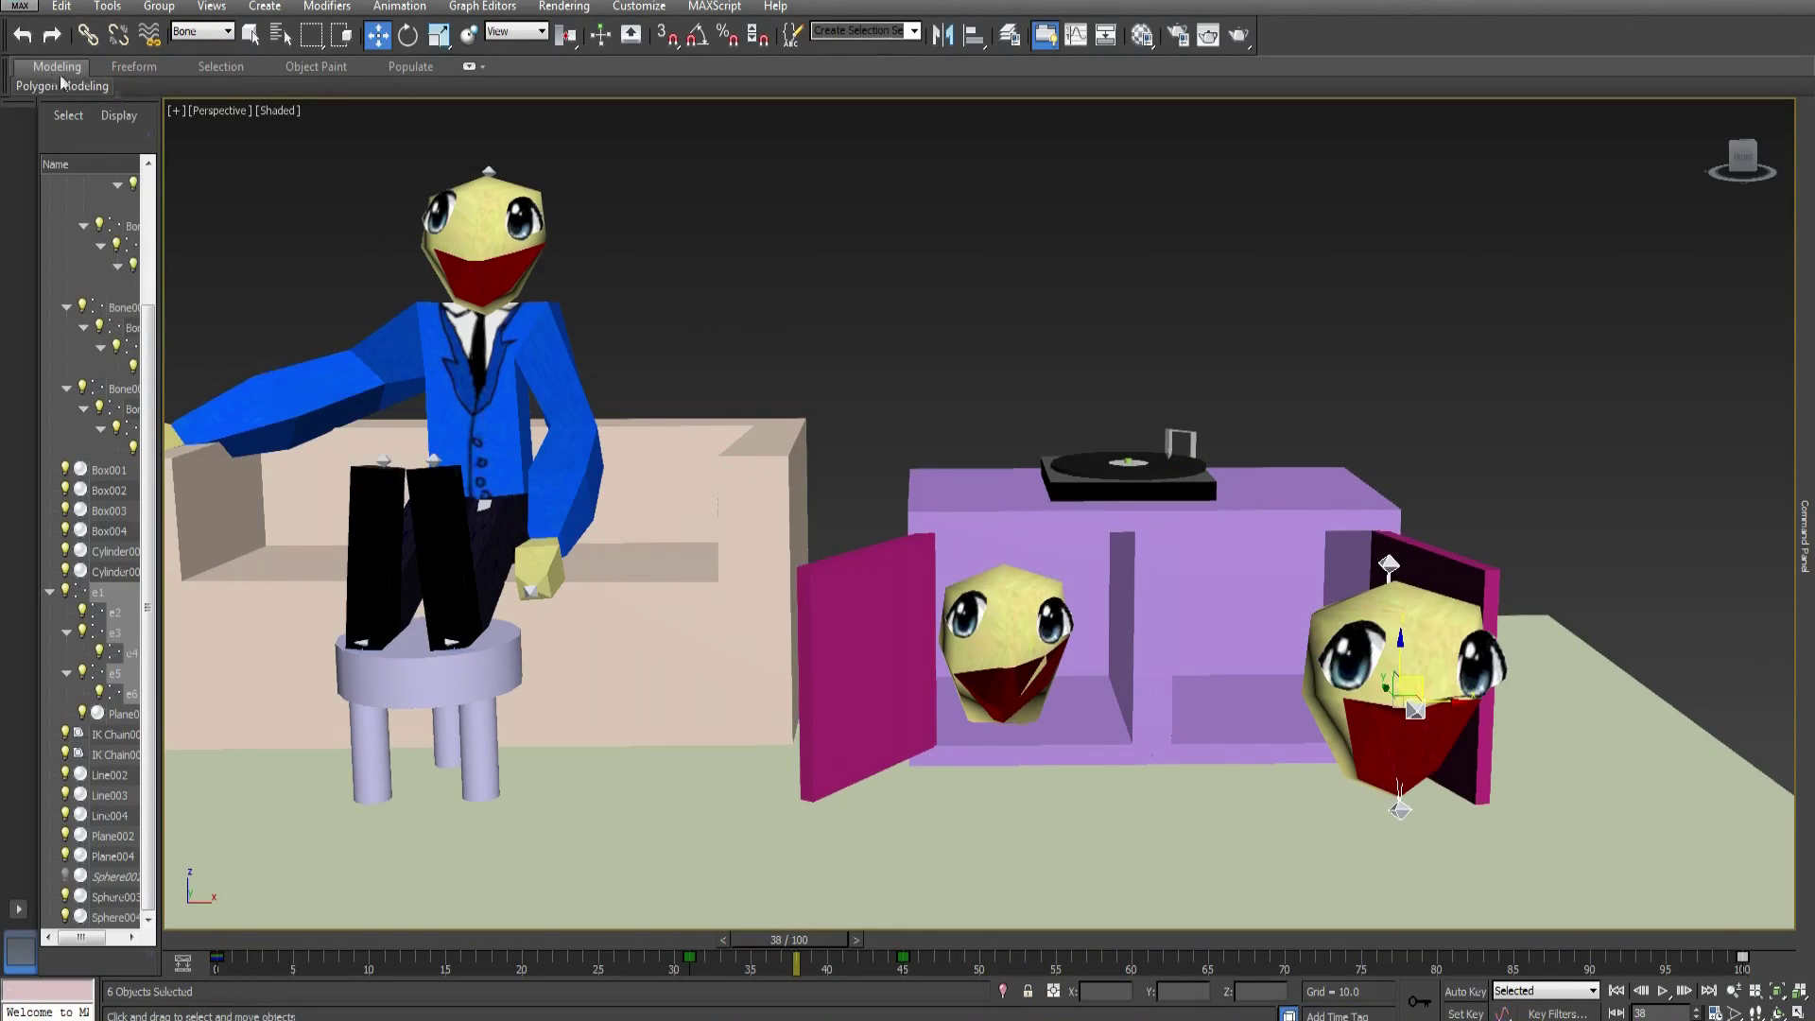
pyautogui.moveTo(1801, 480)
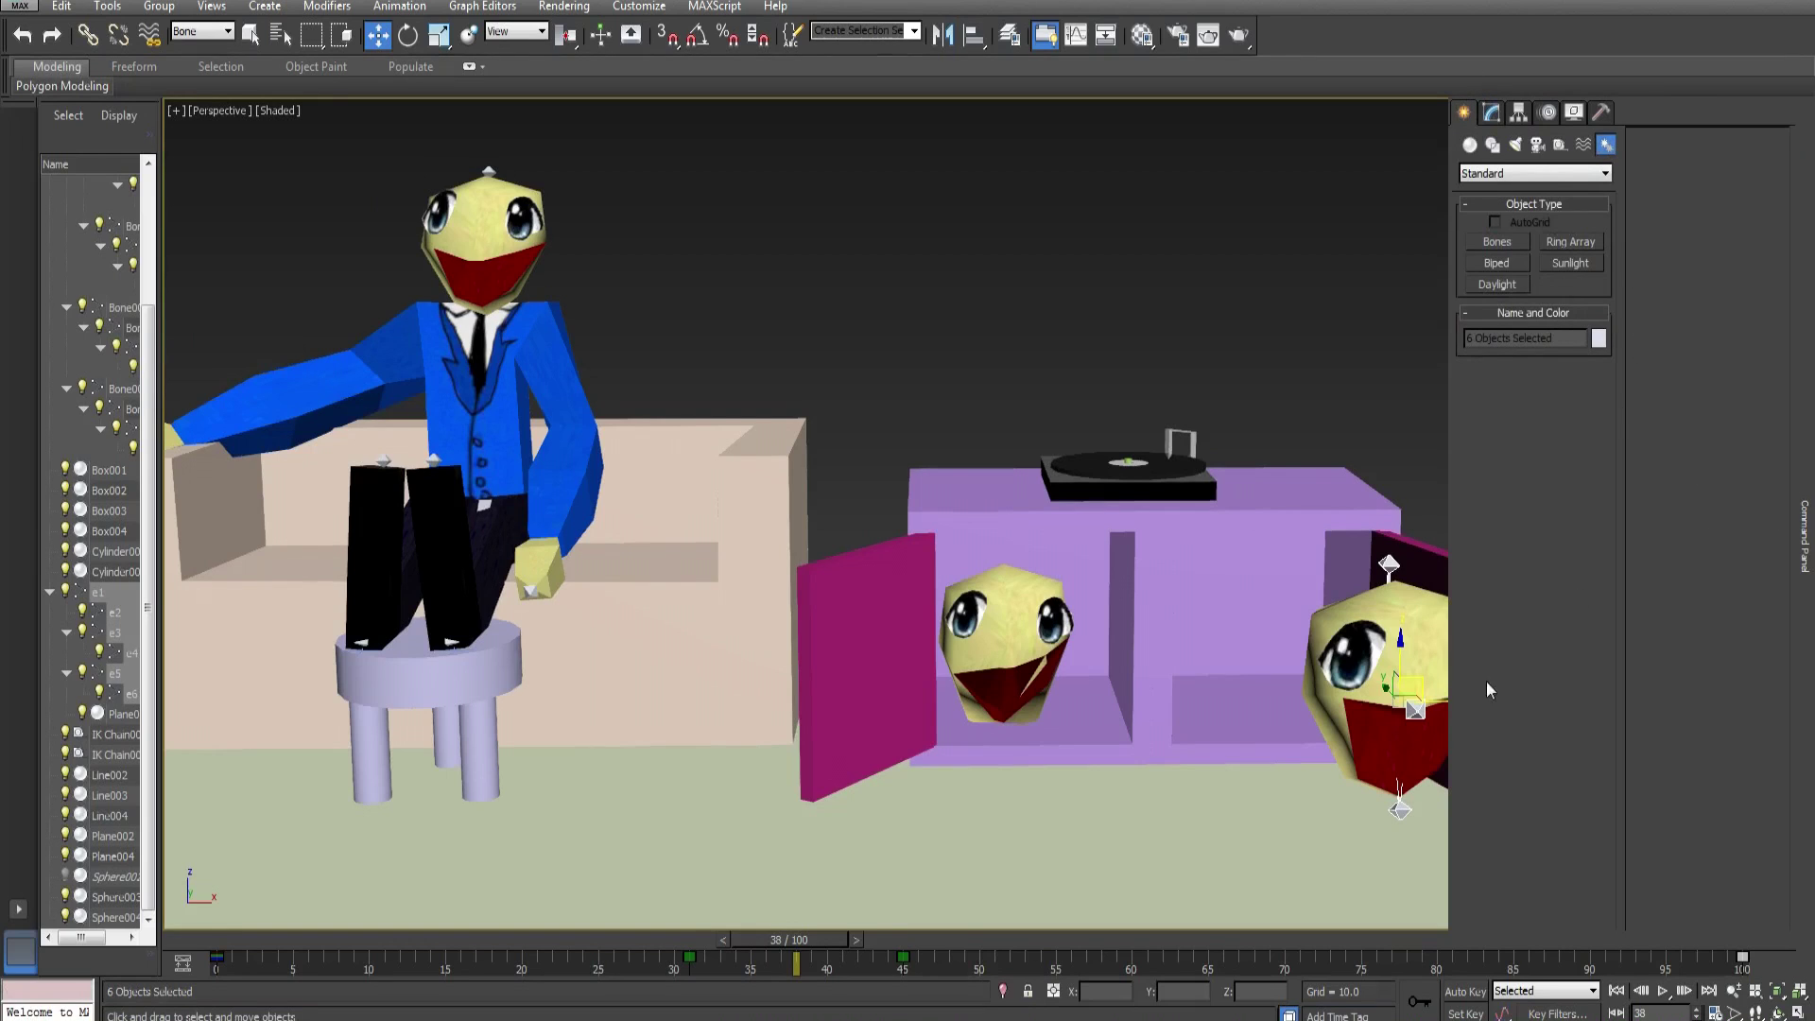
# Try reposing the seated character's arm with its bones at frame 71, and select a bone near the hips
pyautogui.moveTo(1434, 680); pyautogui.dragTo(580, 700)
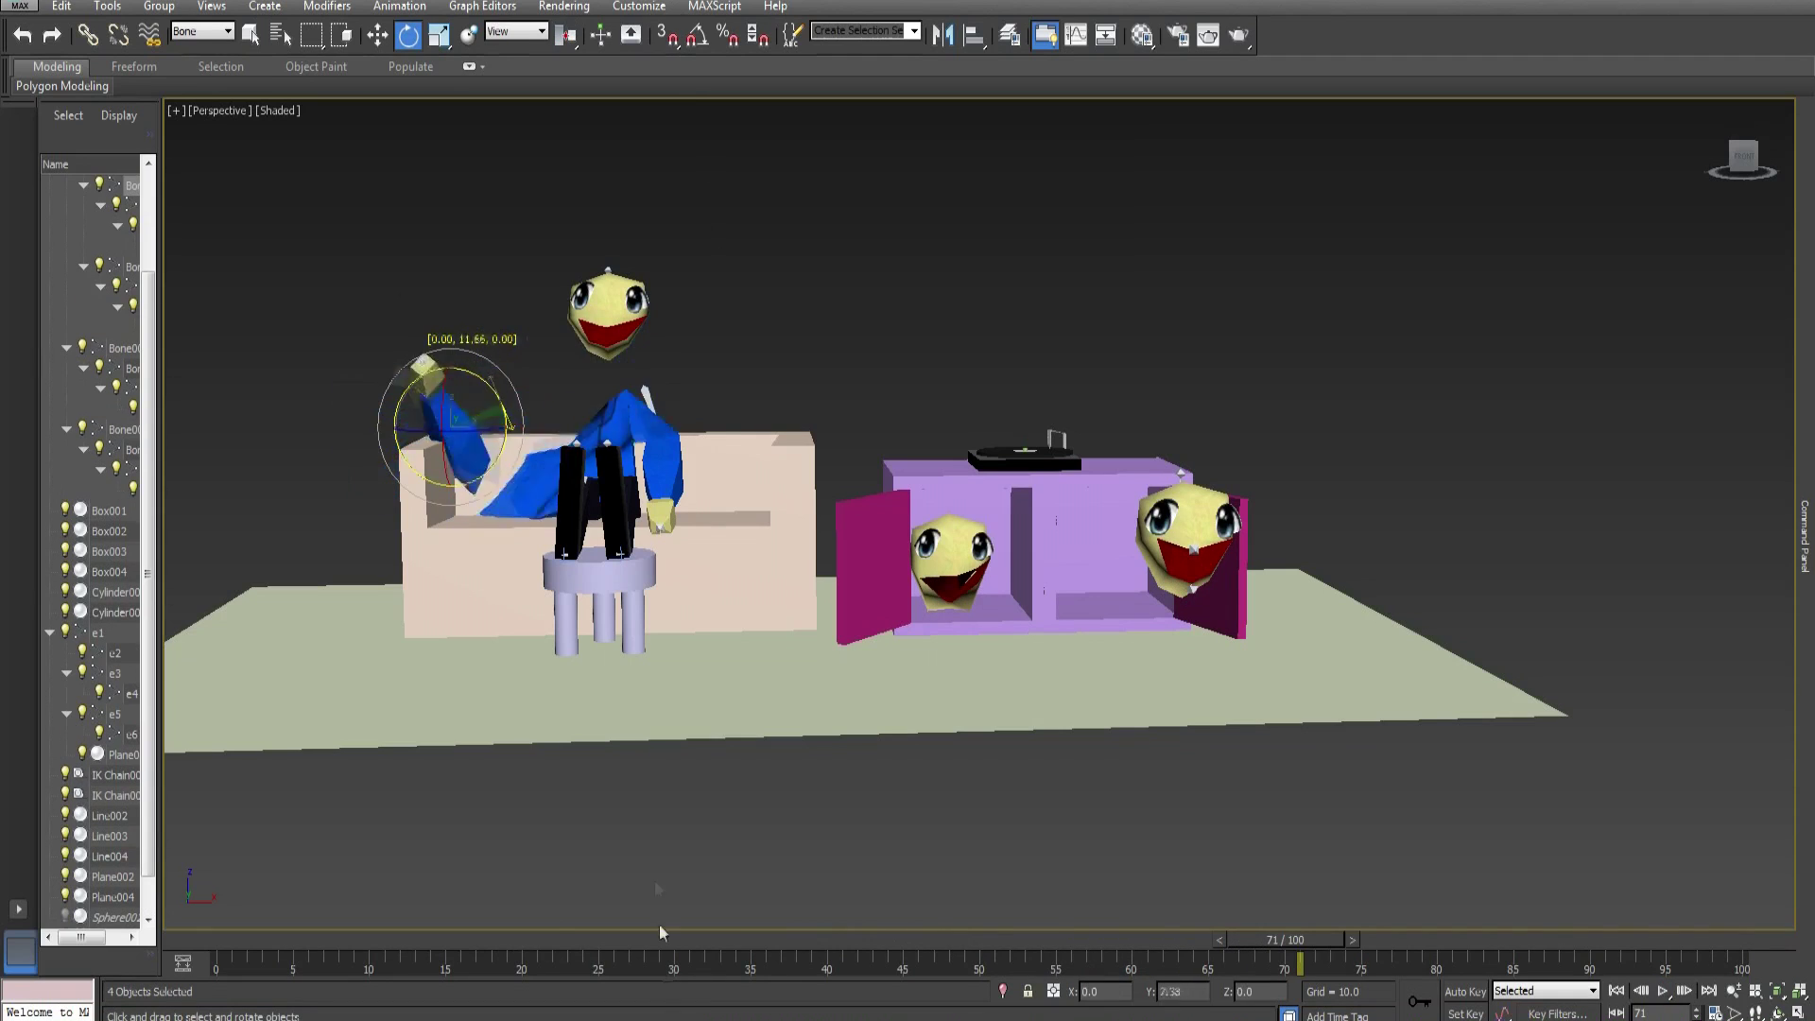
pyautogui.moveTo(581, 284); pyautogui.dragTo(932, 93)
pyautogui.click(603, 433)
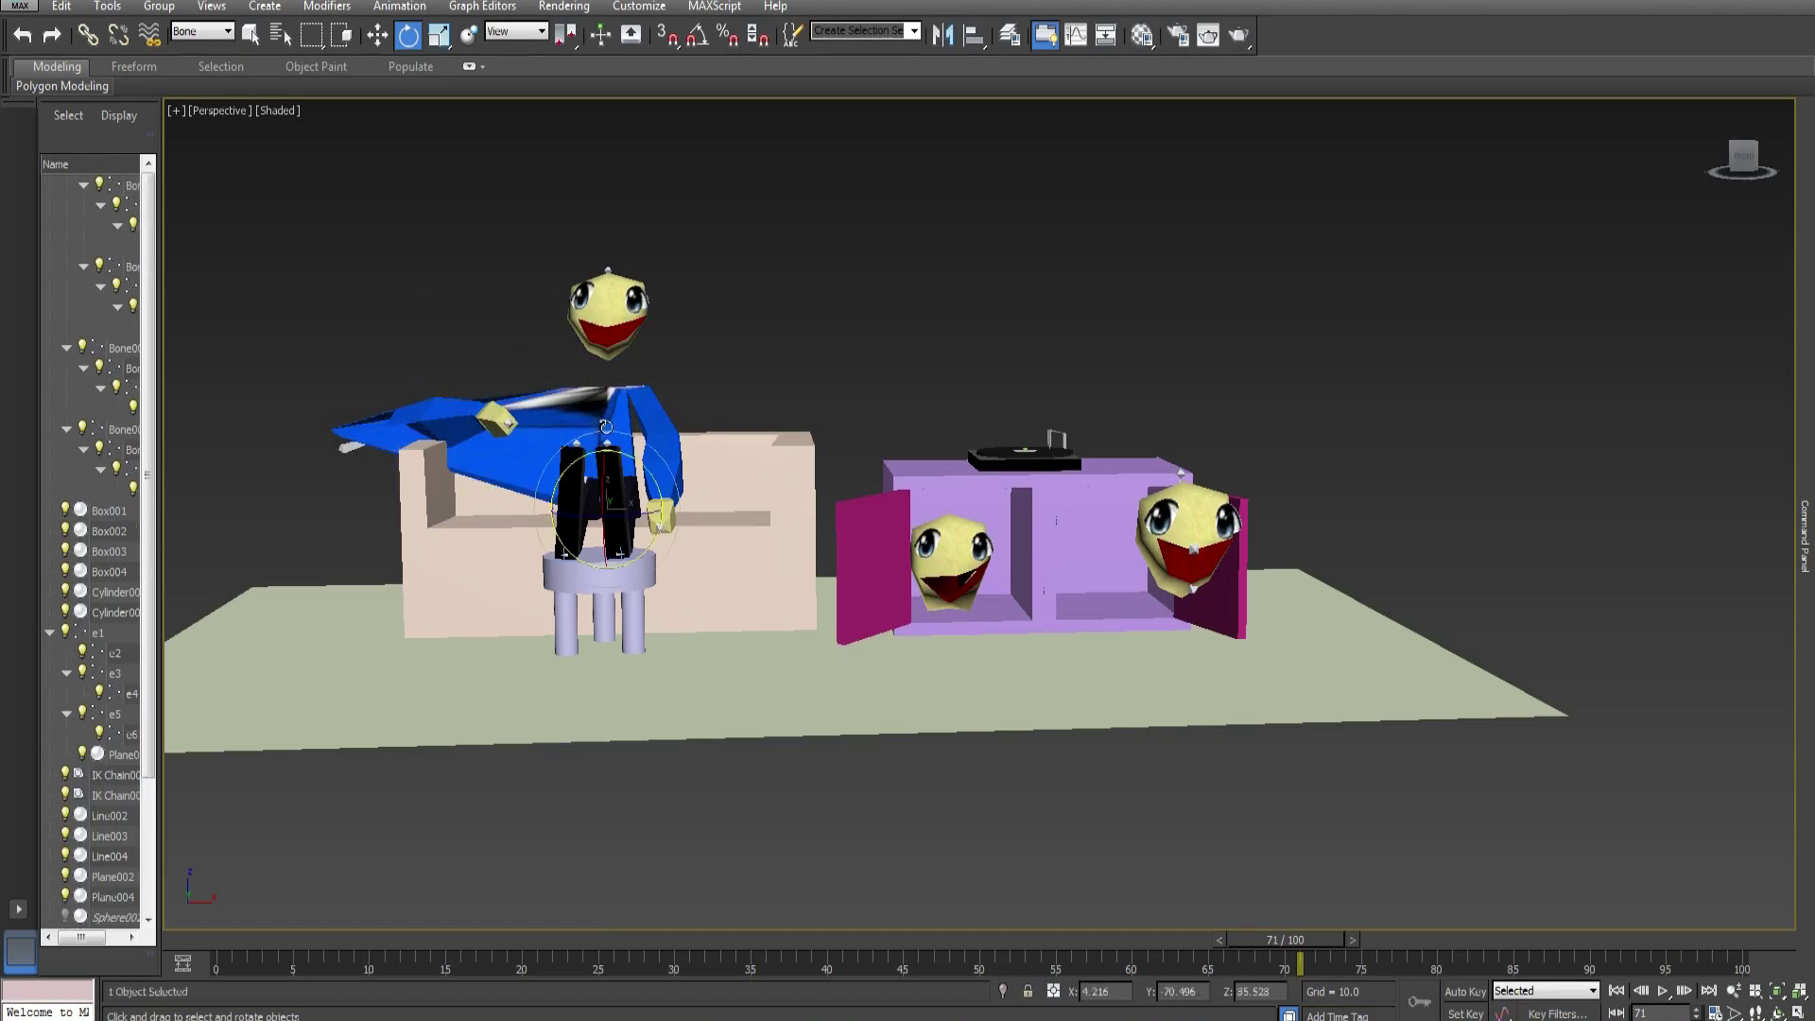